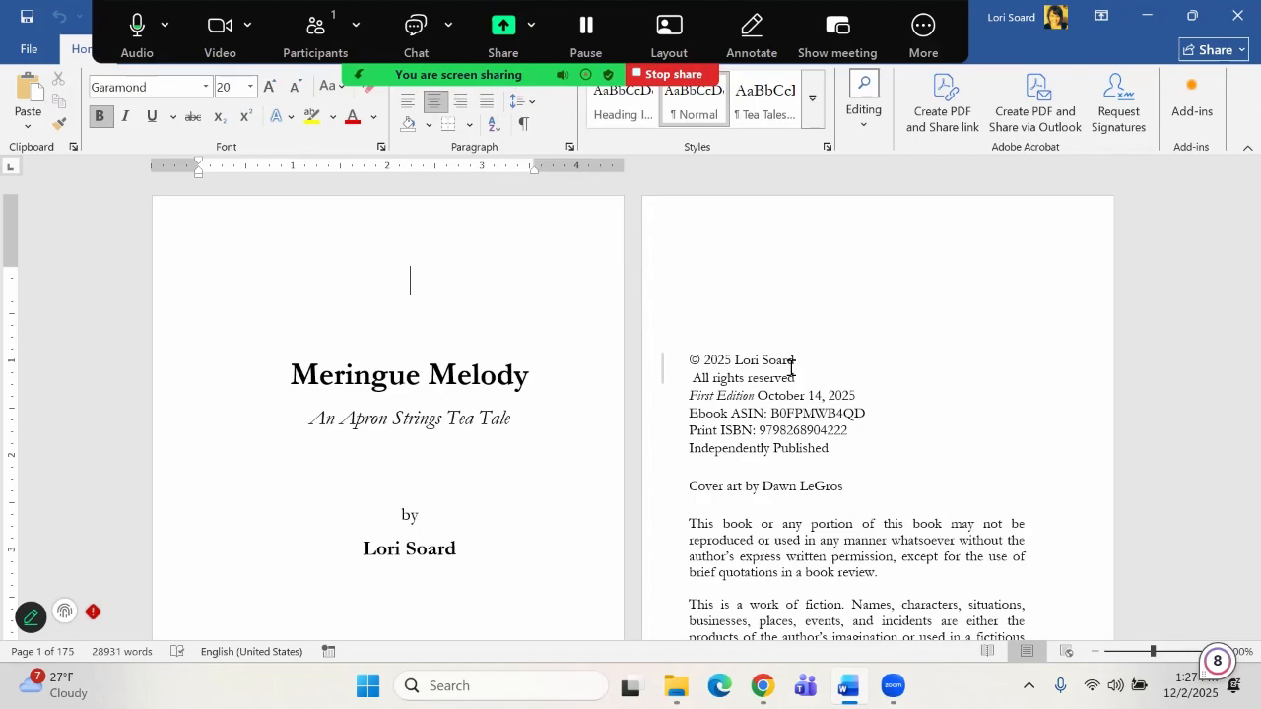
Examine the title page's title, subtitle, author line and ornament, and the edition and identifier lines on the copyright page.
scroll(791, 367, down, 2)
scroll(791, 368, down, 4)
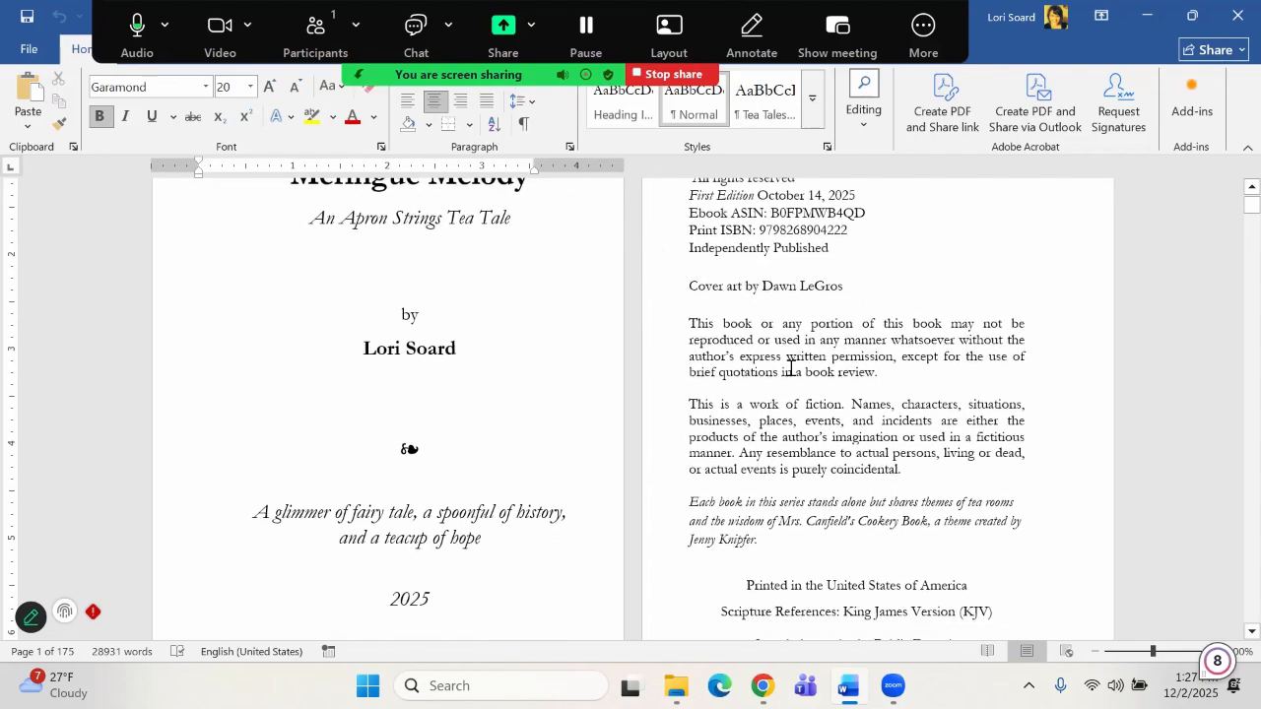
scroll(791, 368, down, 2)
scroll(791, 367, up, 8)
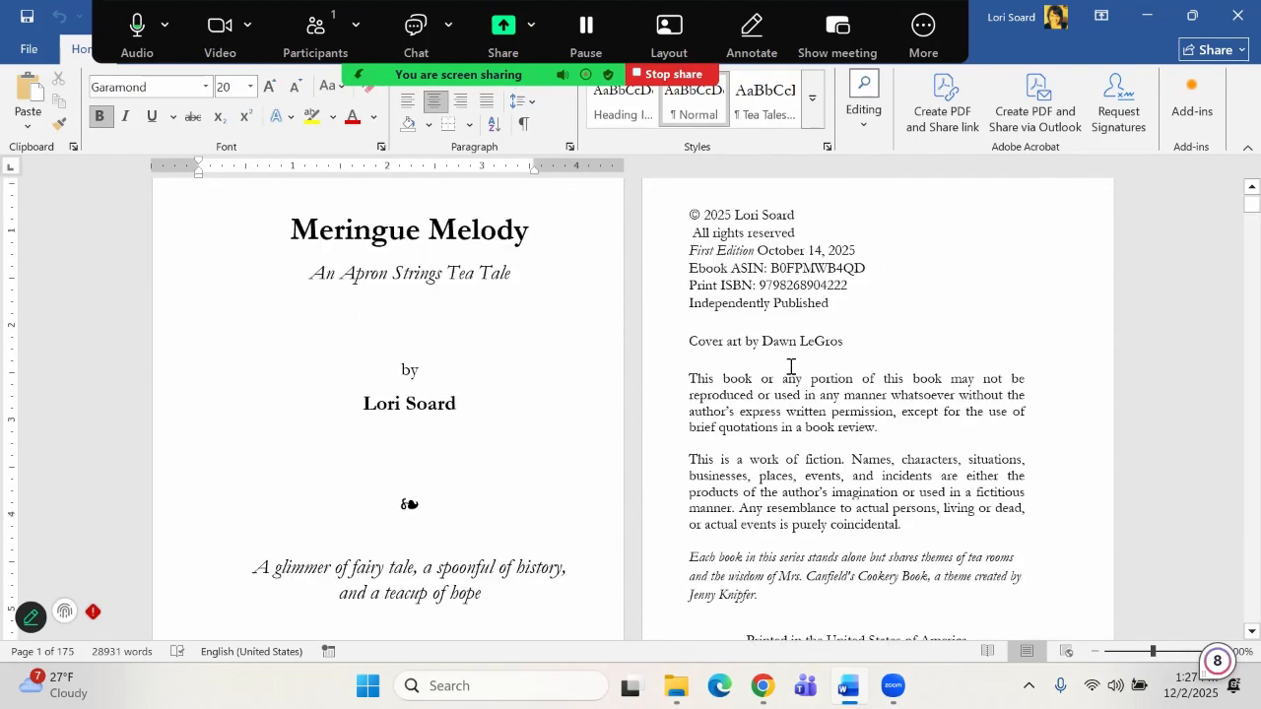
scroll(791, 367, down, 3)
scroll(791, 368, down, 1)
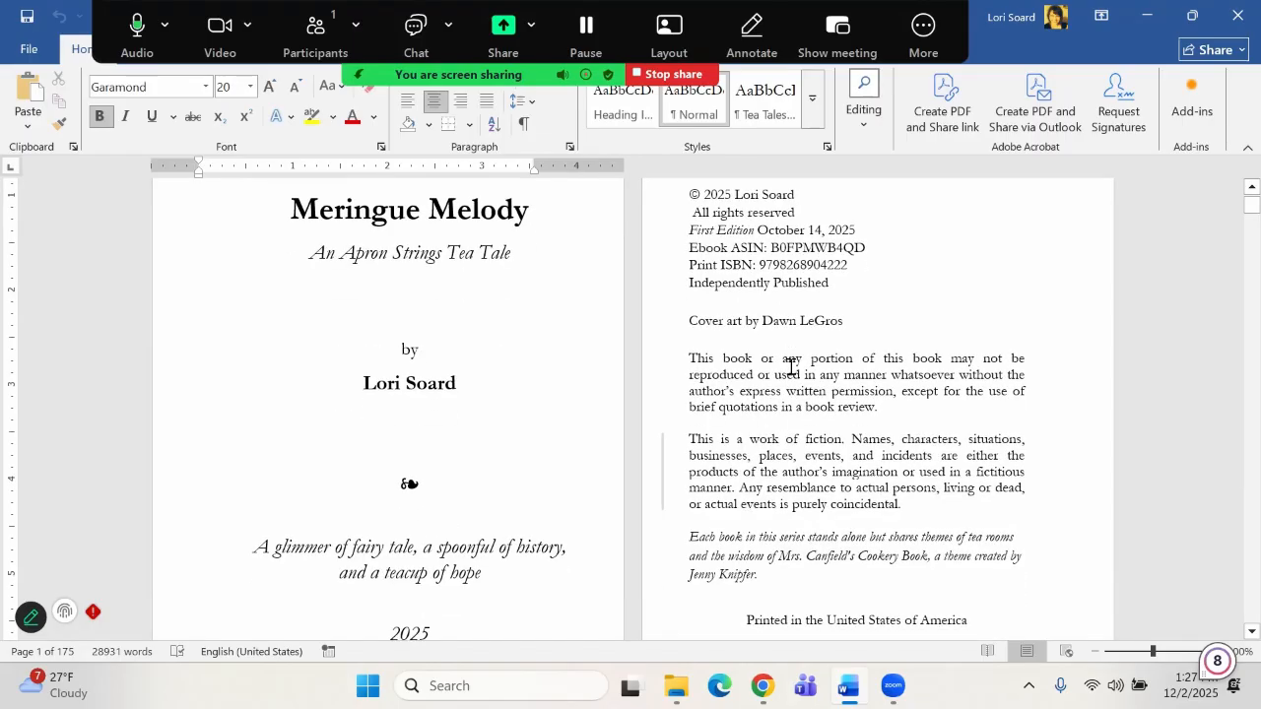
click(437, 305)
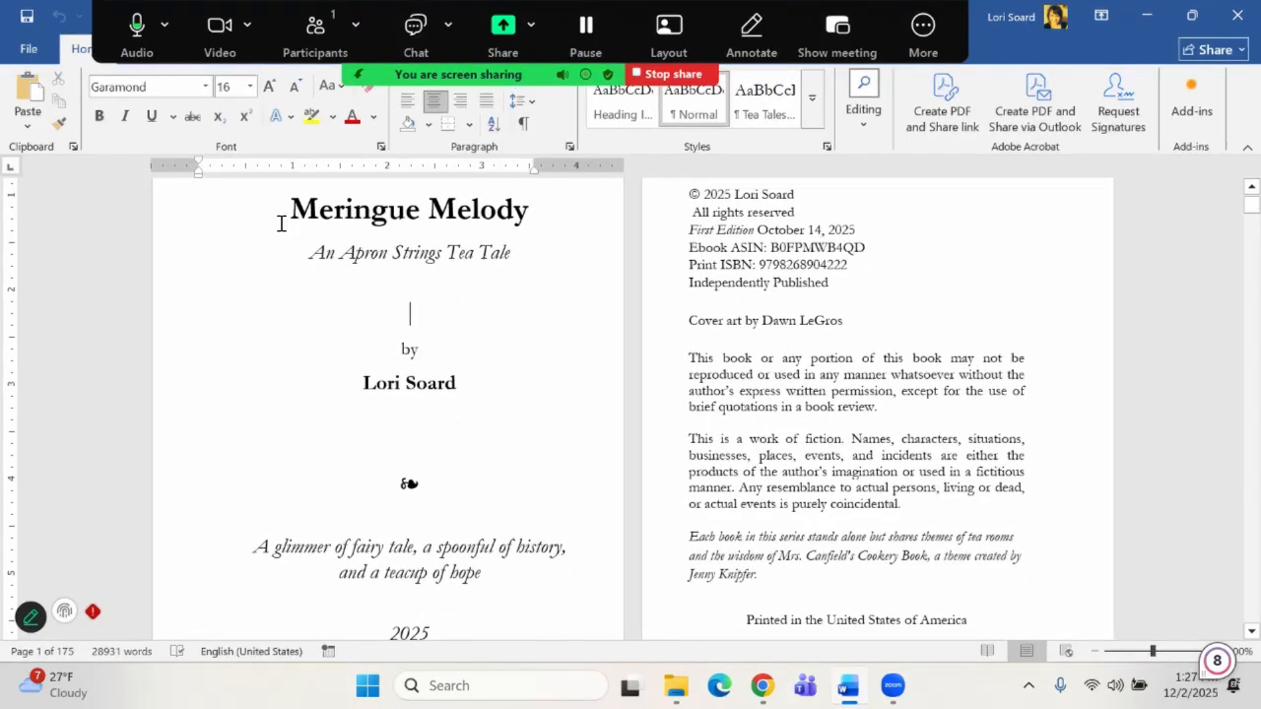
click(366, 212)
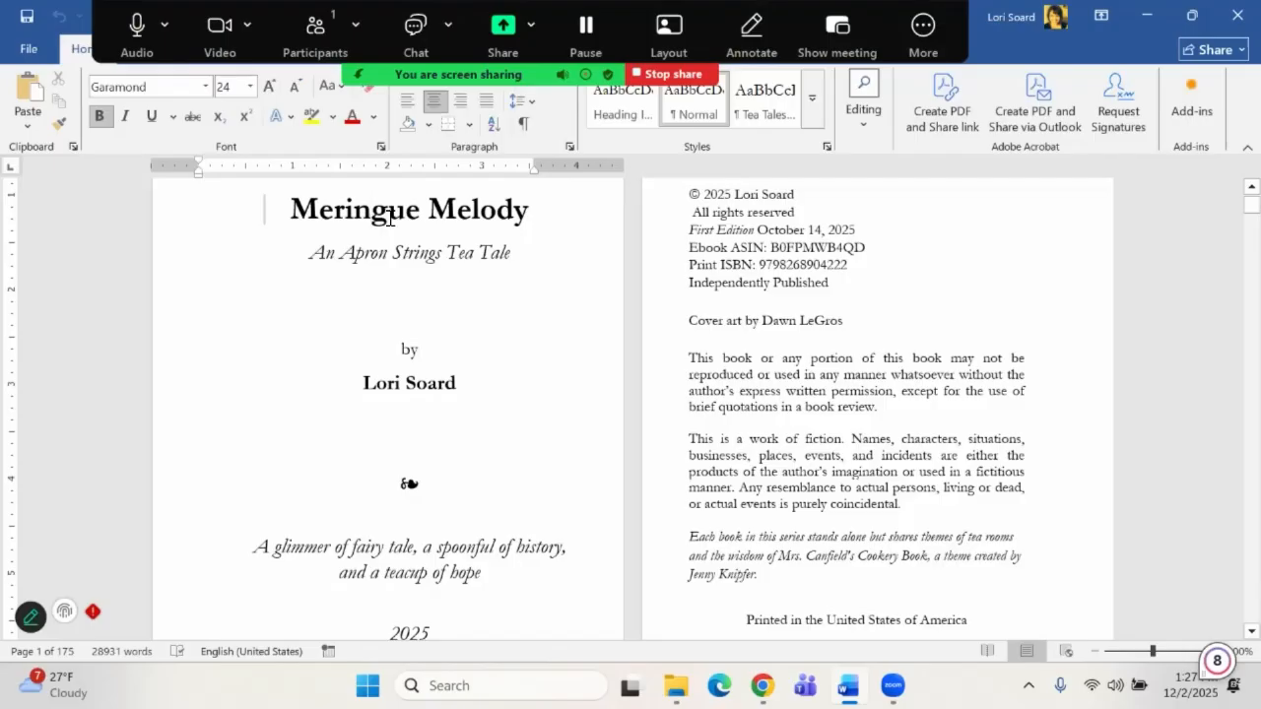
drag(371, 210, 470, 209)
click(776, 375)
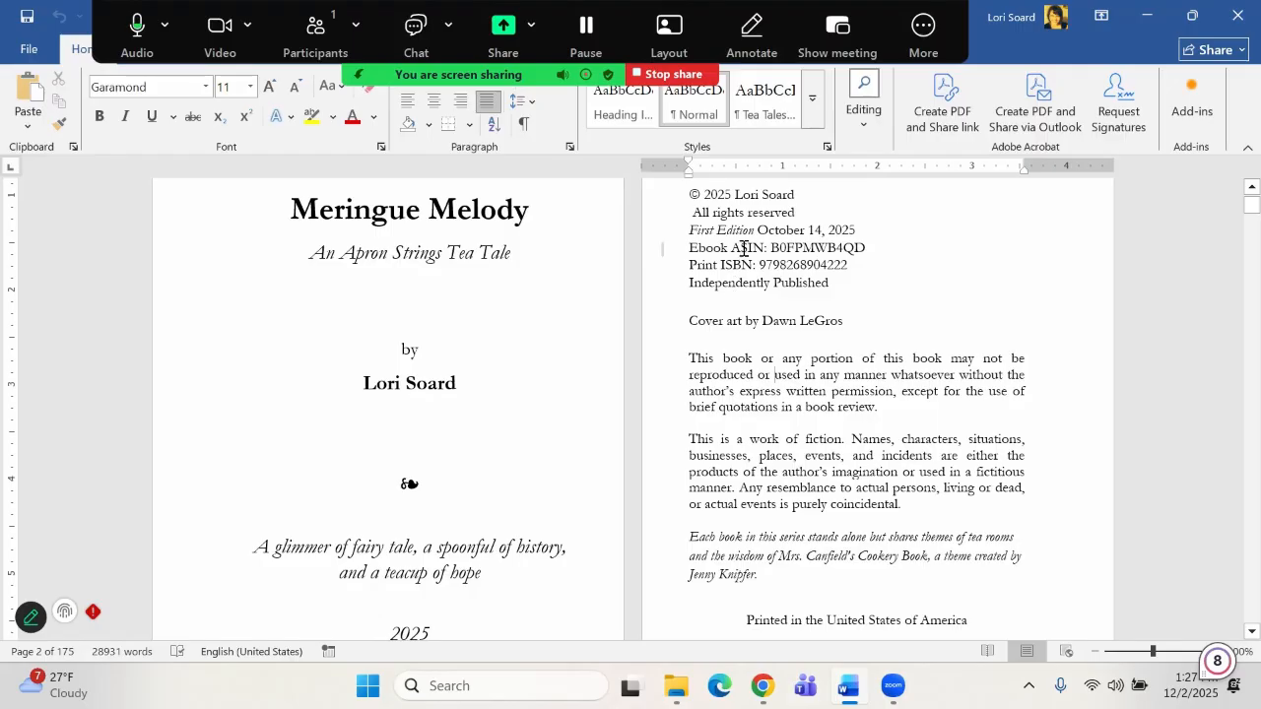
scroll(752, 259, down, 1)
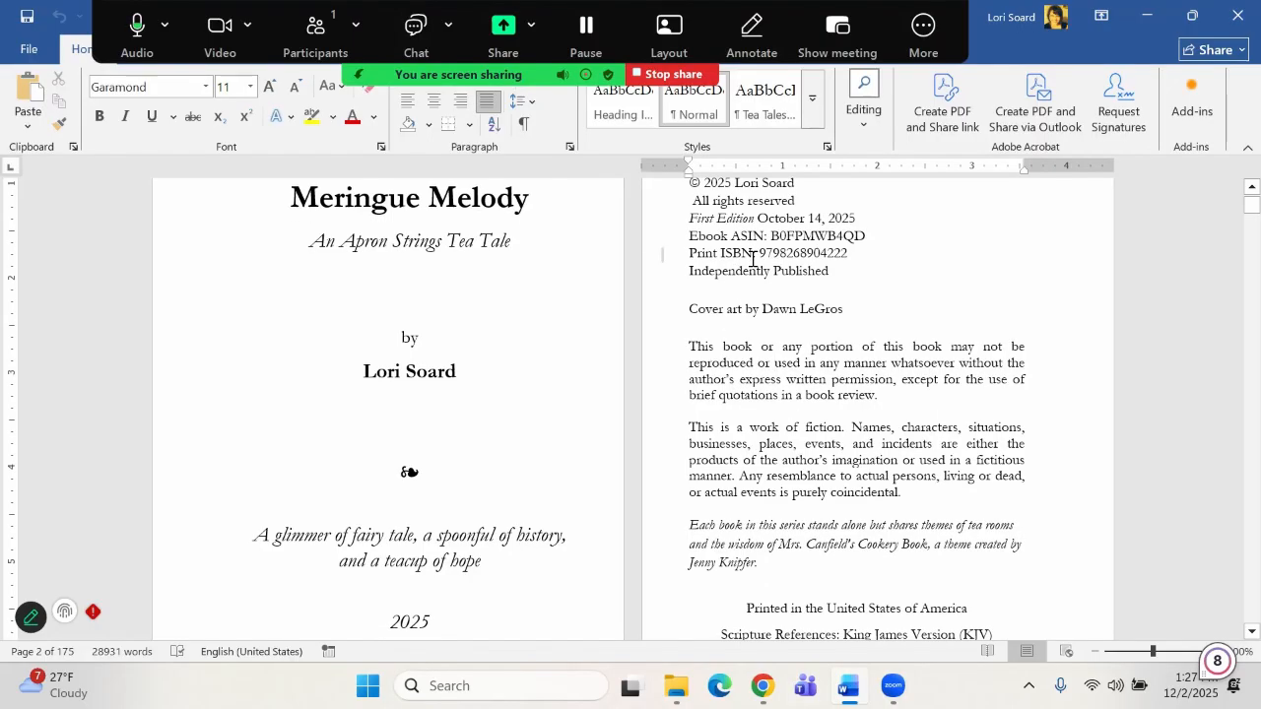
click(403, 472)
double_click(412, 472)
click(436, 472)
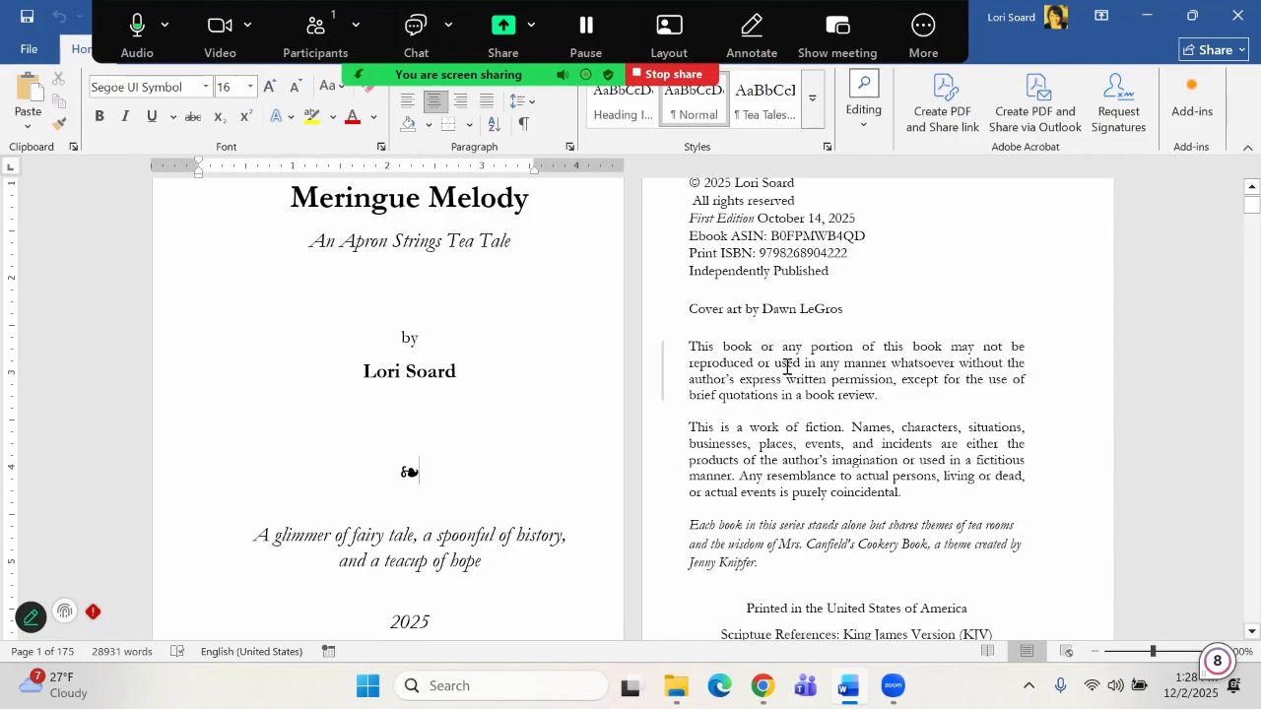
Select the rights and fiction disclaimer paragraphs on the copyright page and review the printing, scripture and lyrics notices below them.
drag(690, 347, 869, 529)
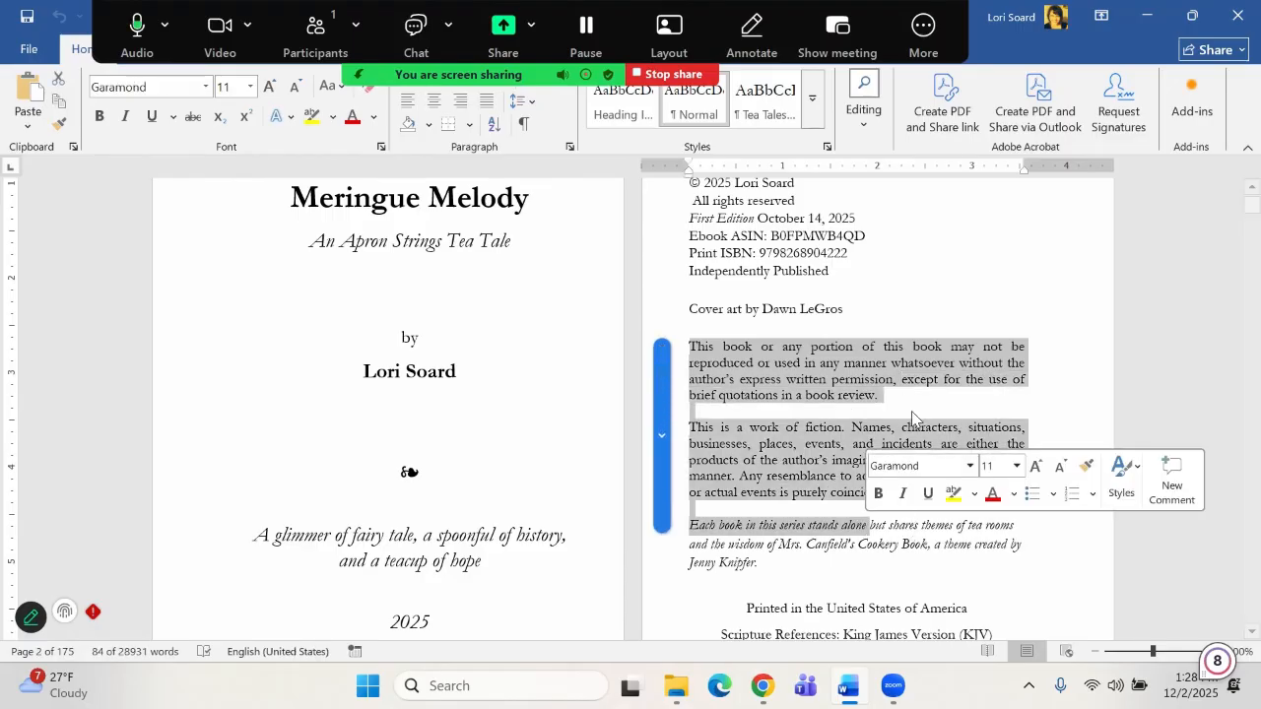
scroll(911, 410, down, 2)
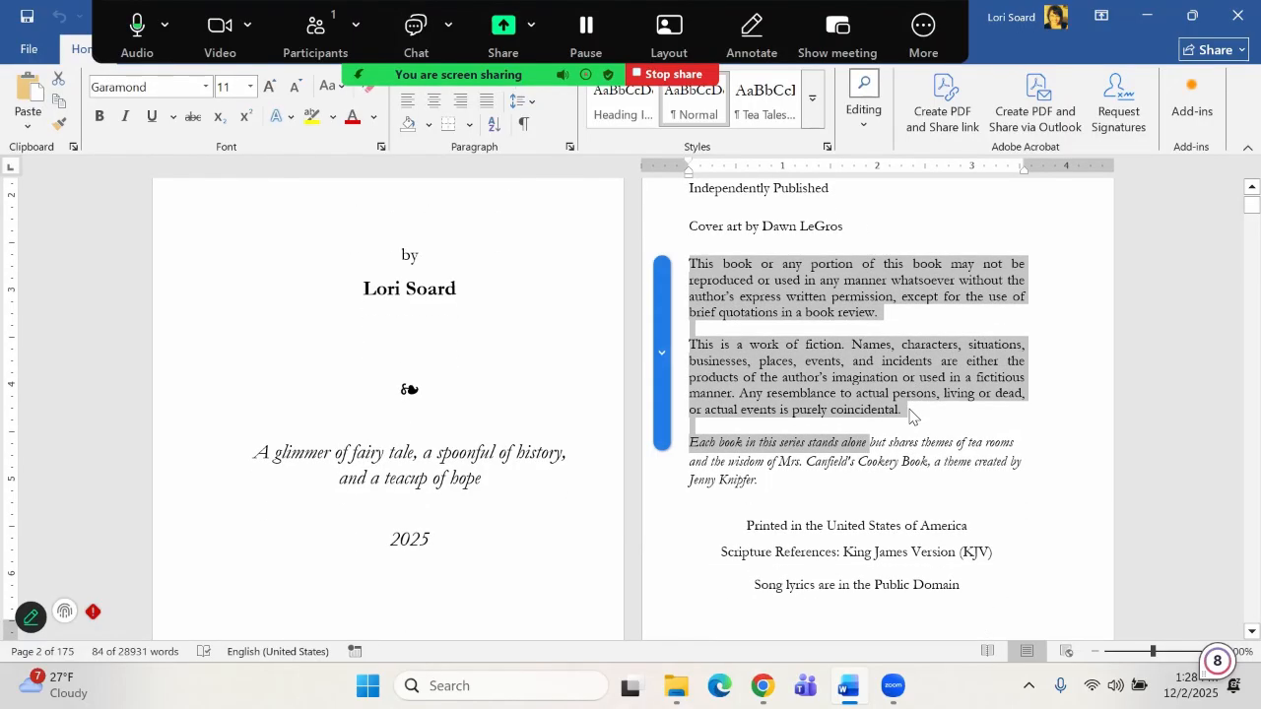
scroll(911, 413, down, 3)
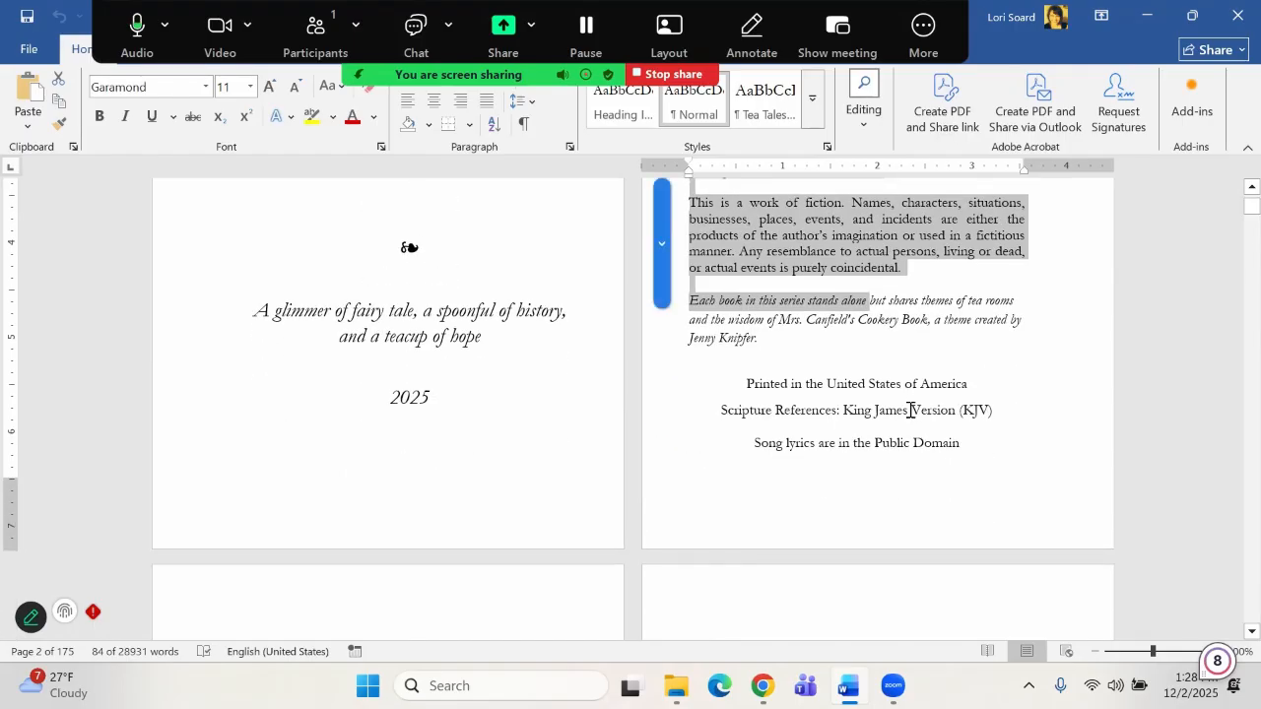
scroll(912, 411, down, 3)
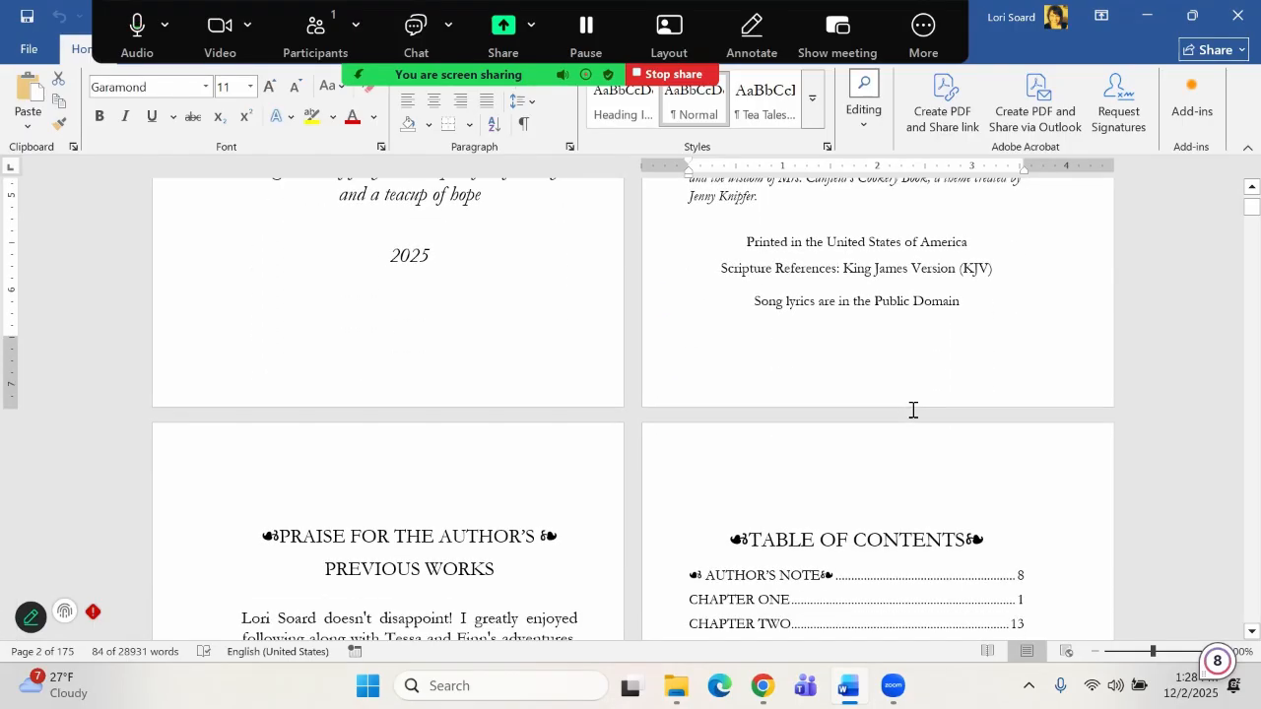
scroll(913, 410, down, 1)
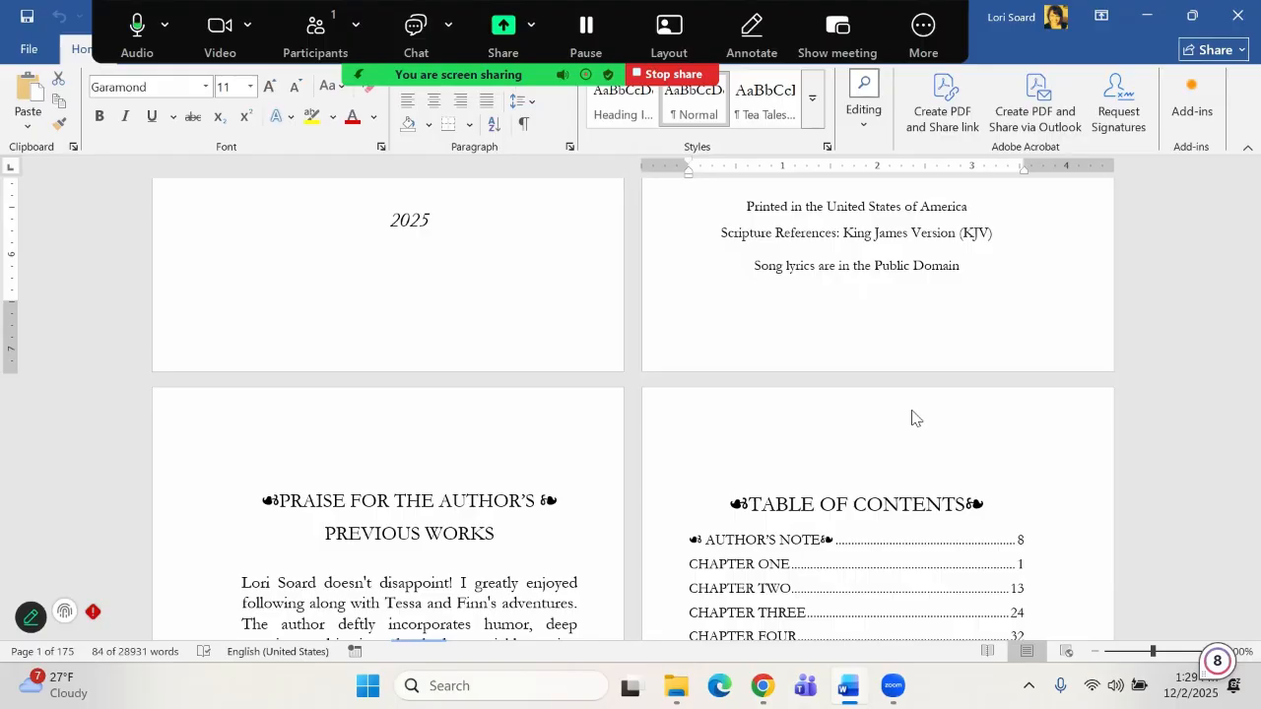
Review the praise page for the author's previous works and the facing table of contents through its last entry.
scroll(452, 341, down, 1)
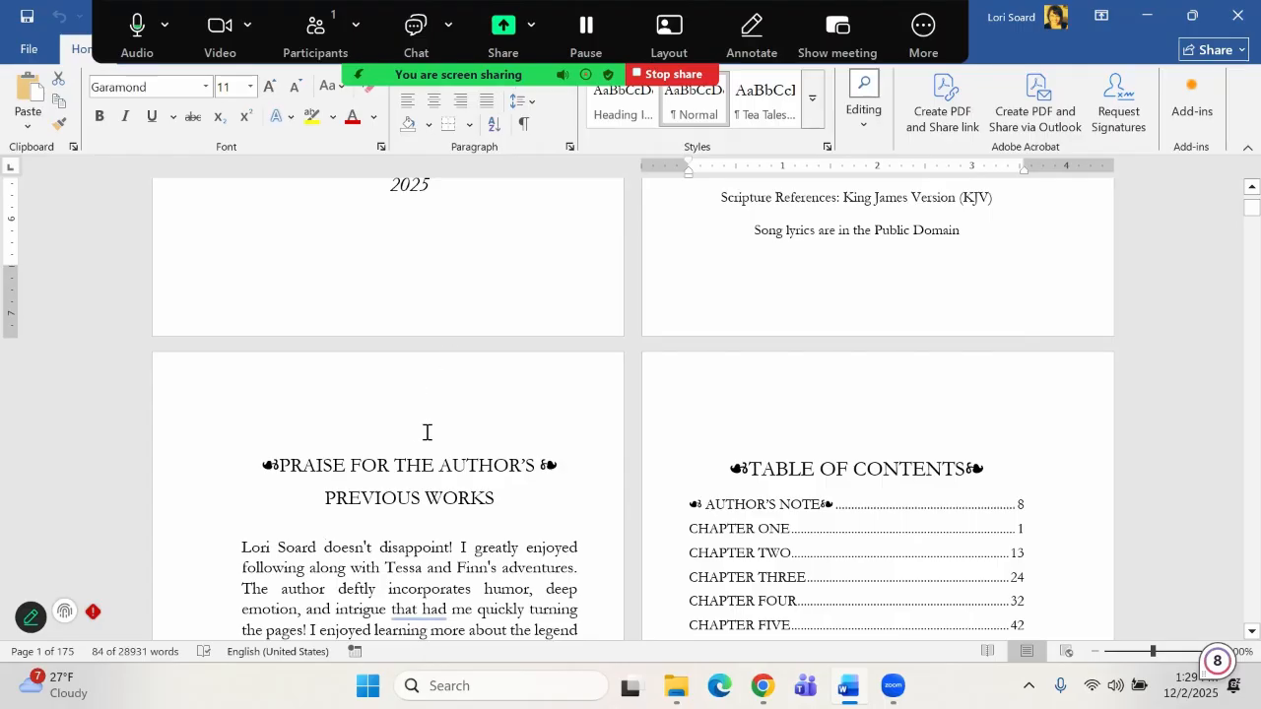
click(395, 471)
scroll(473, 479, down, 4)
scroll(477, 484, down, 2)
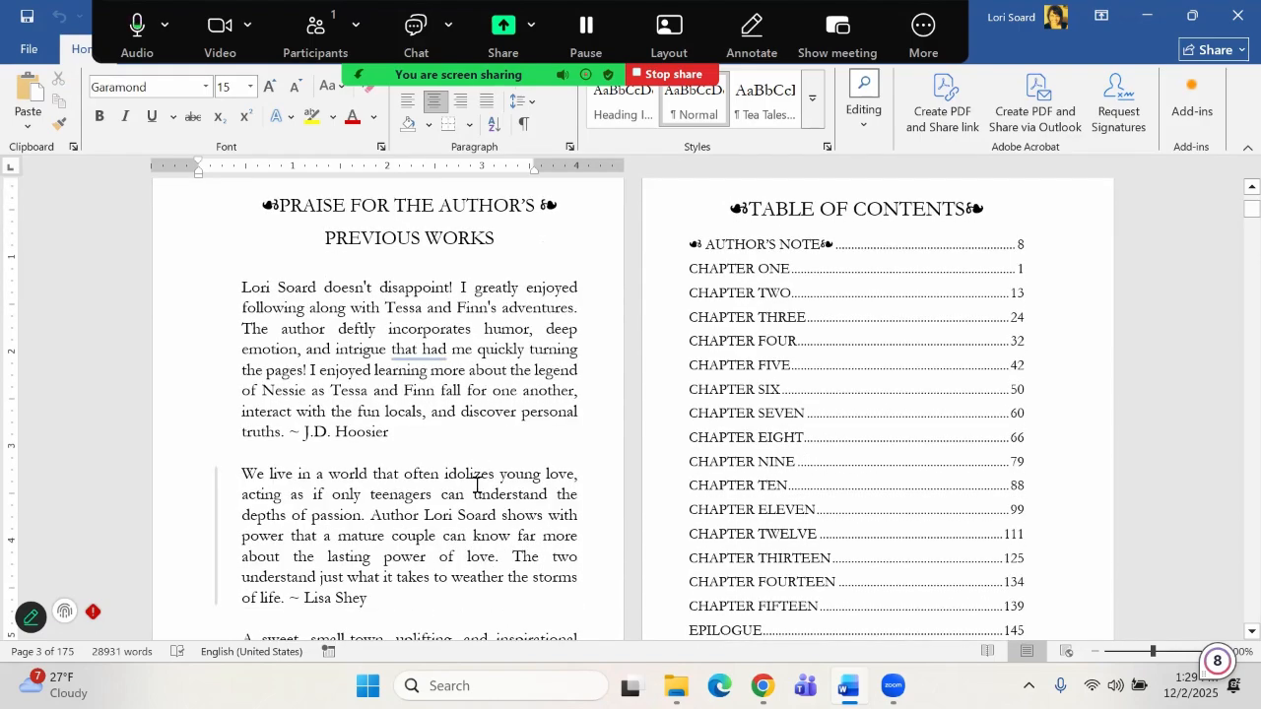
scroll(477, 473, down, 3)
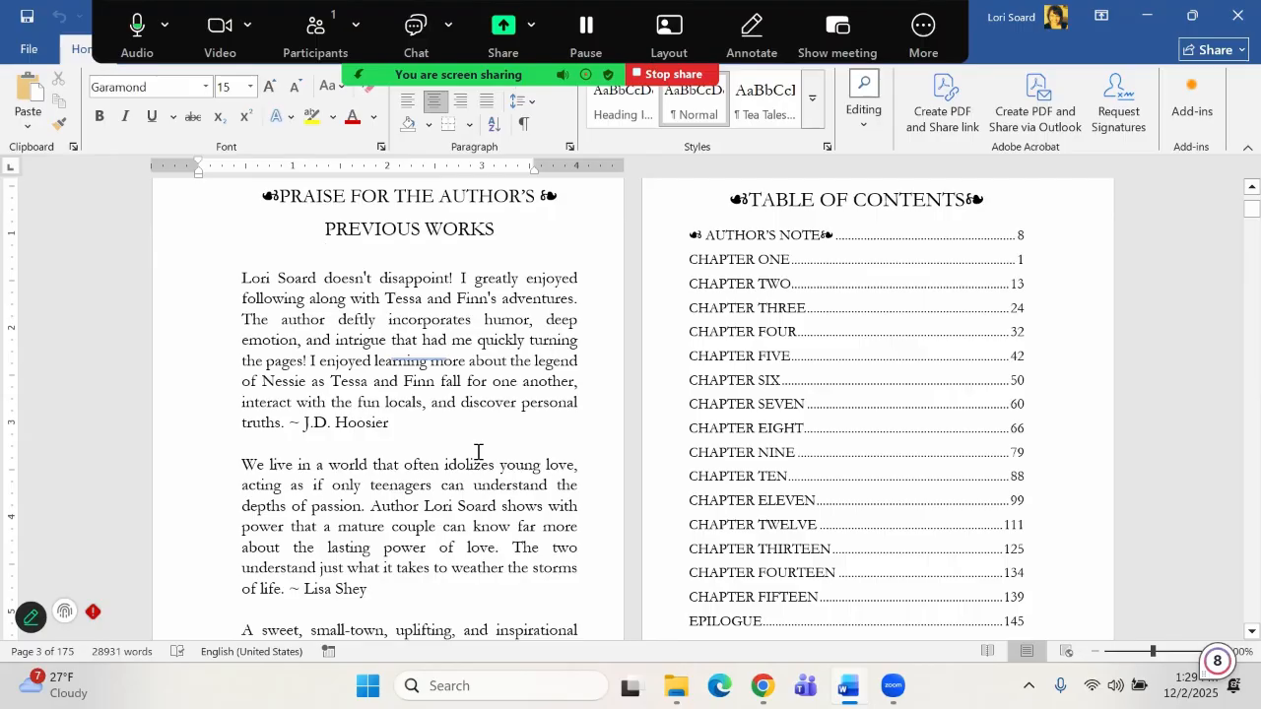
scroll(479, 446, up, 3)
click(803, 209)
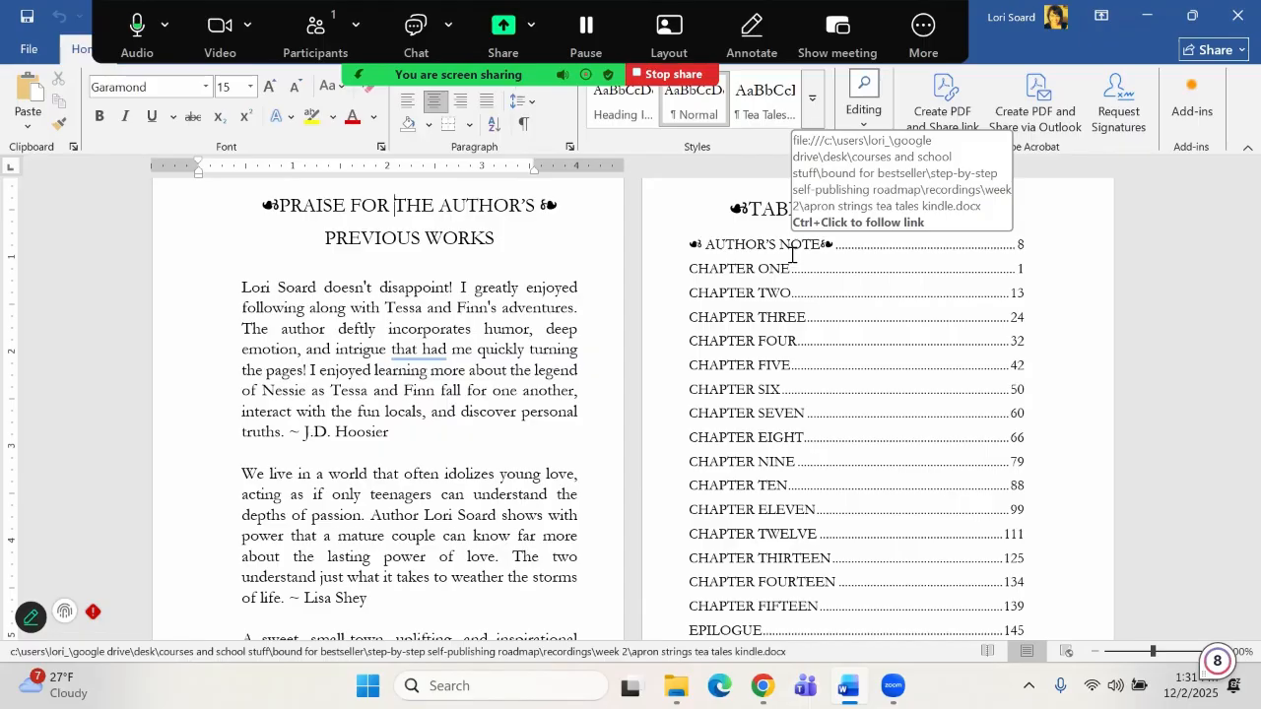
scroll(818, 273, down, 3)
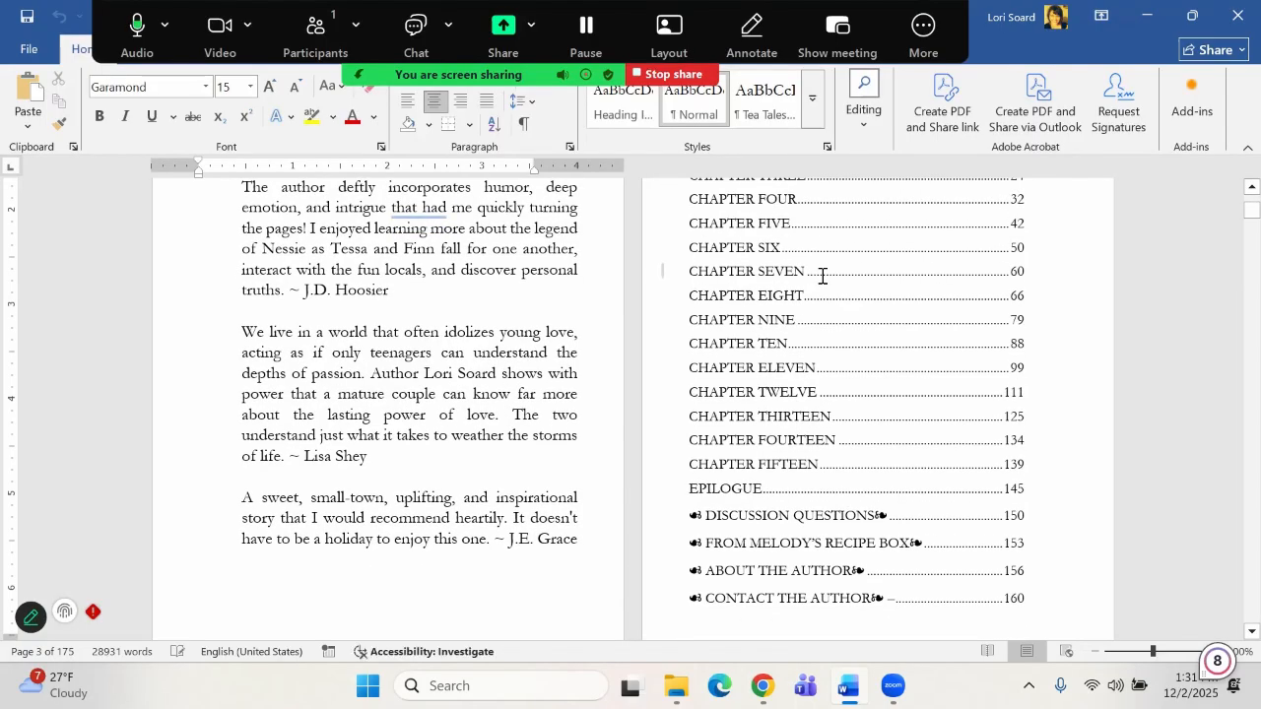
Look through the dedication, the author's note and the Psalm 104:33 epigraph page.
scroll(822, 276, down, 2)
scroll(822, 276, down, 11)
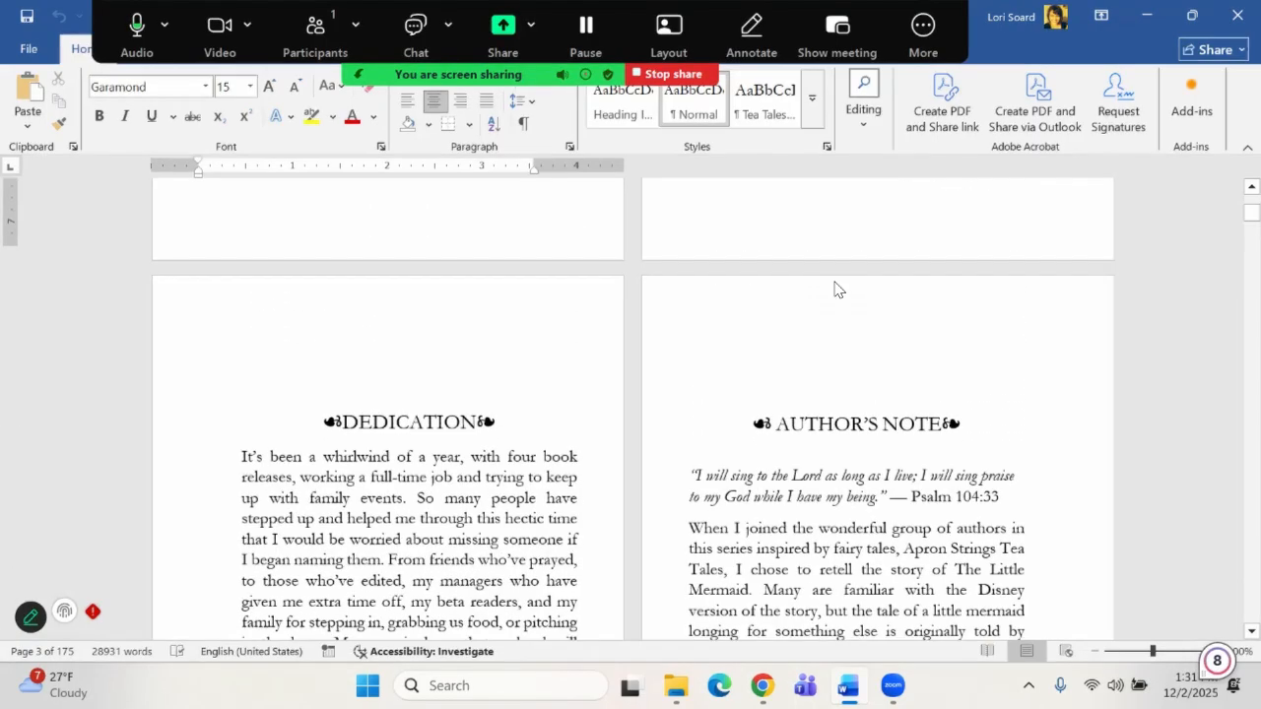
scroll(840, 284, down, 8)
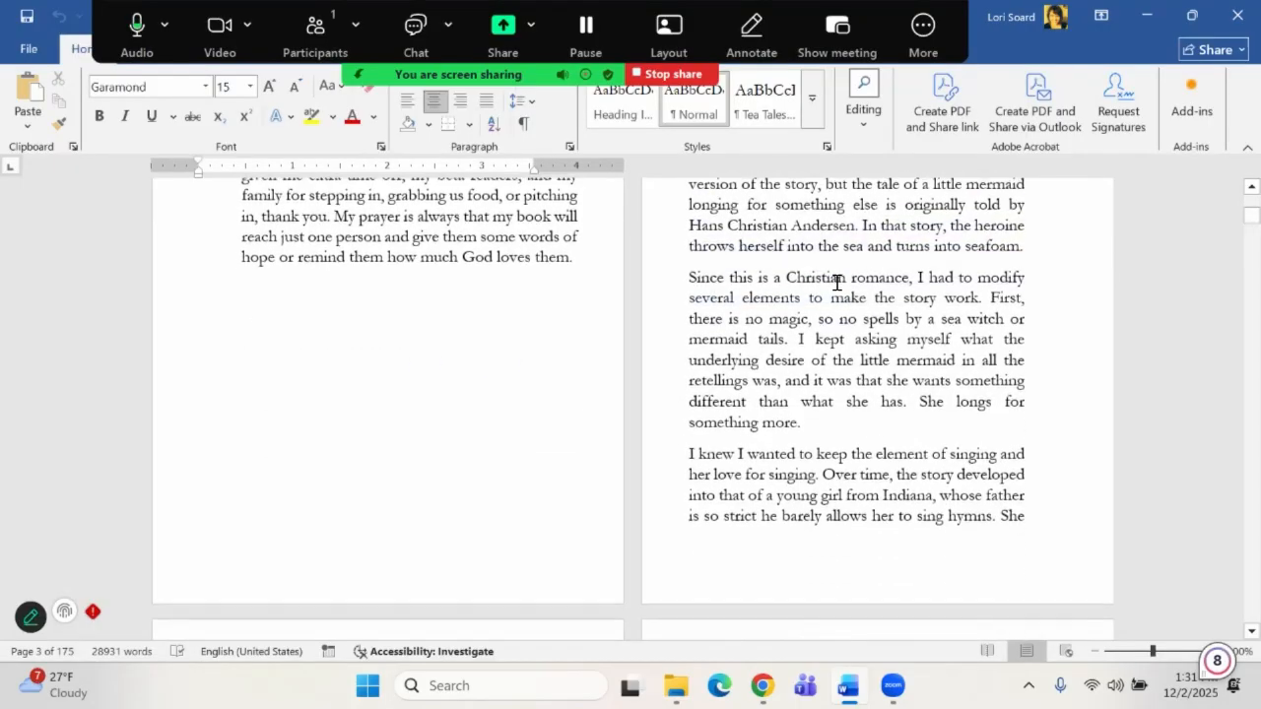
scroll(843, 285, down, 10)
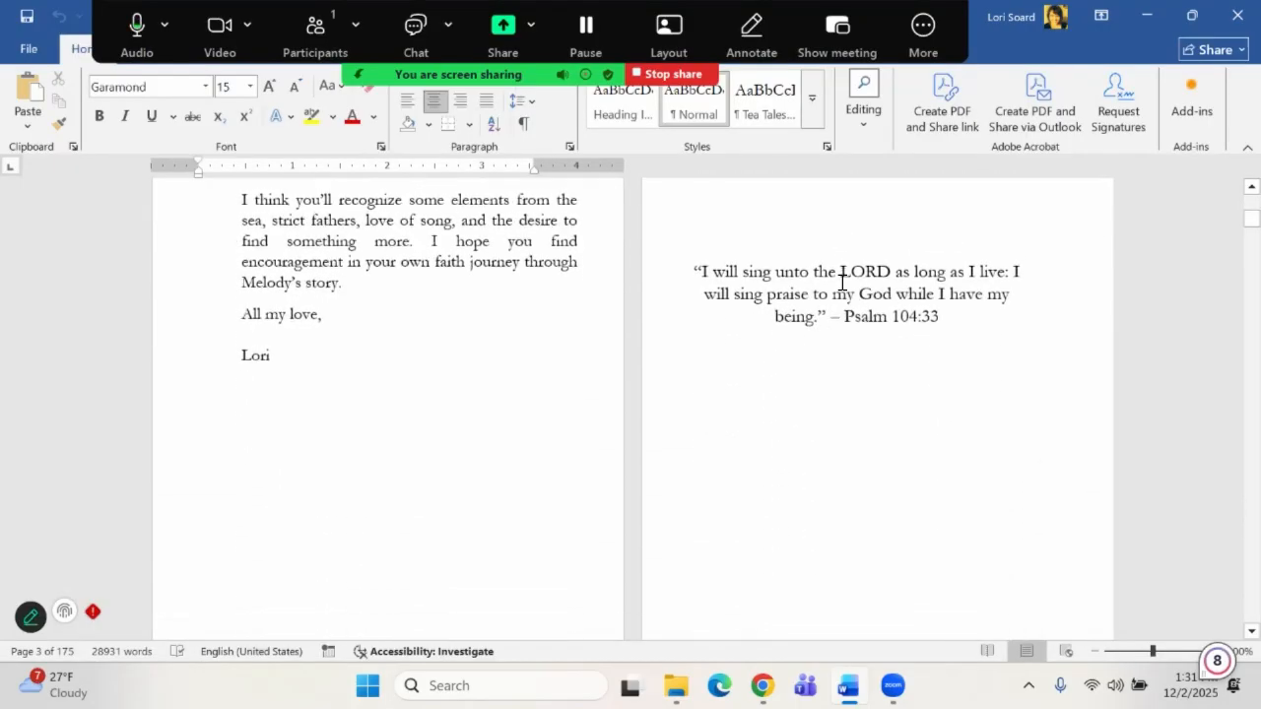
scroll(842, 281, up, 8)
scroll(842, 280, up, 7)
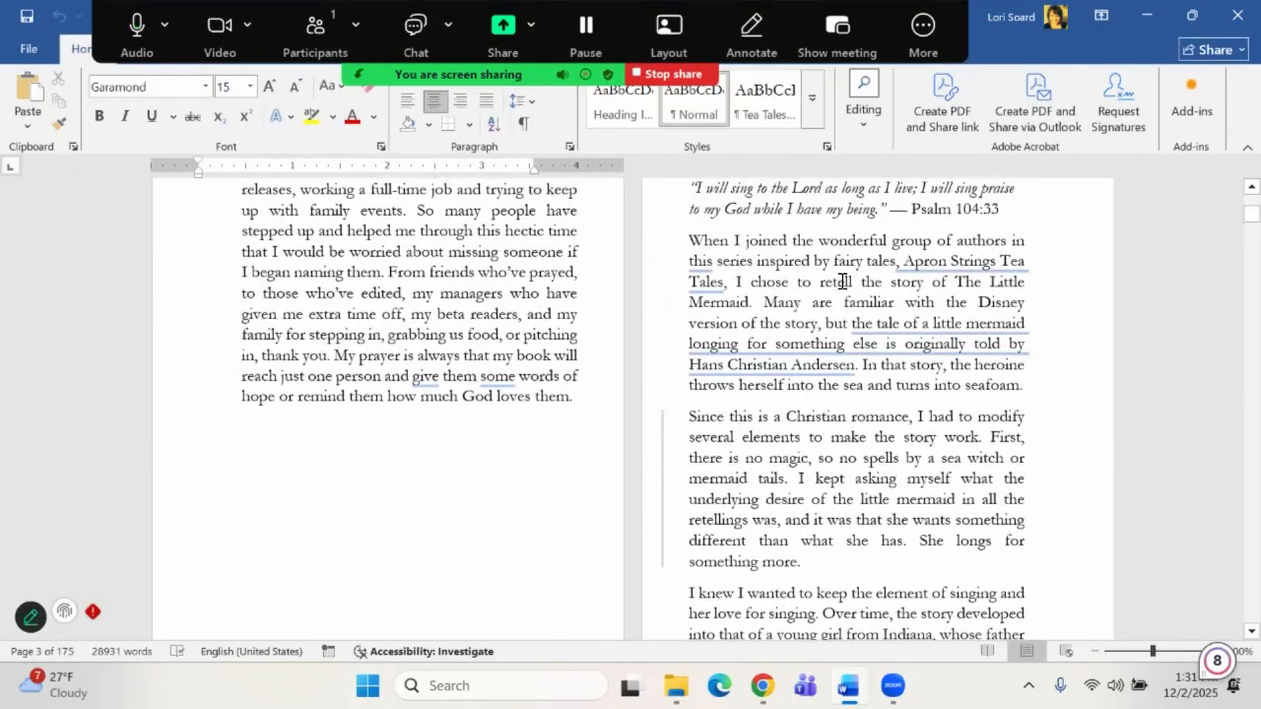
scroll(842, 282, down, 6)
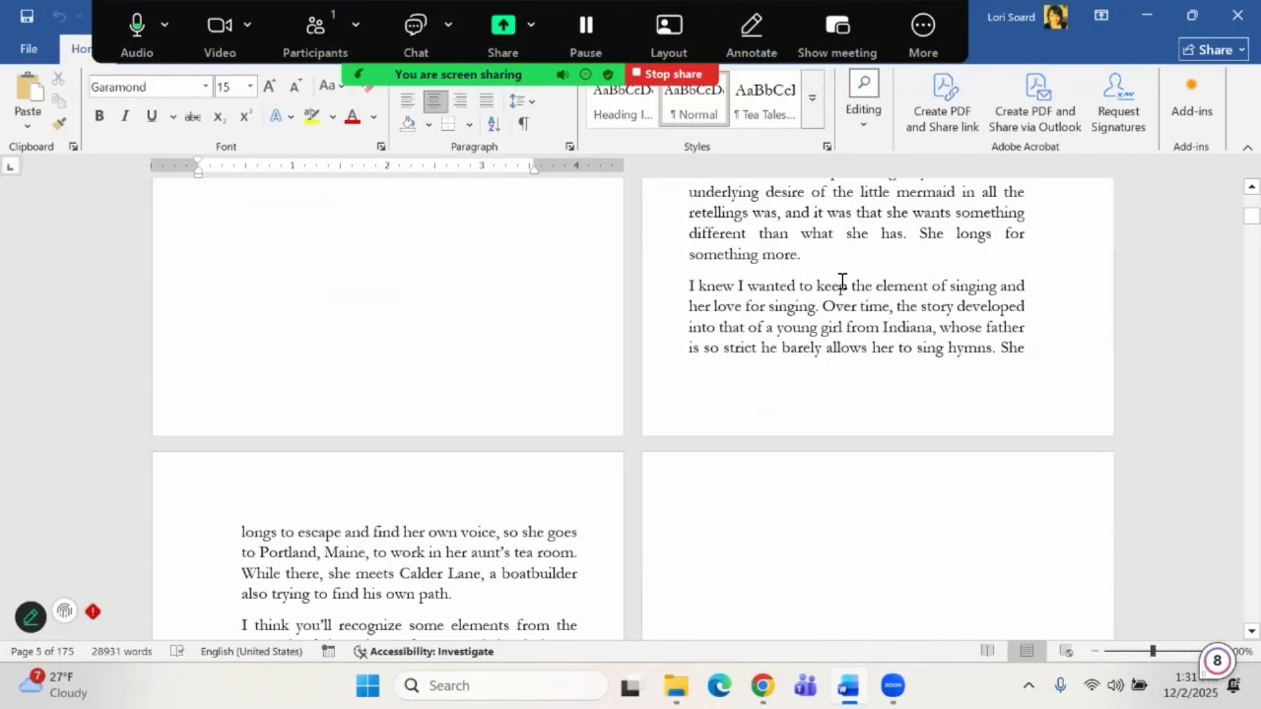
scroll(842, 281, down, 3)
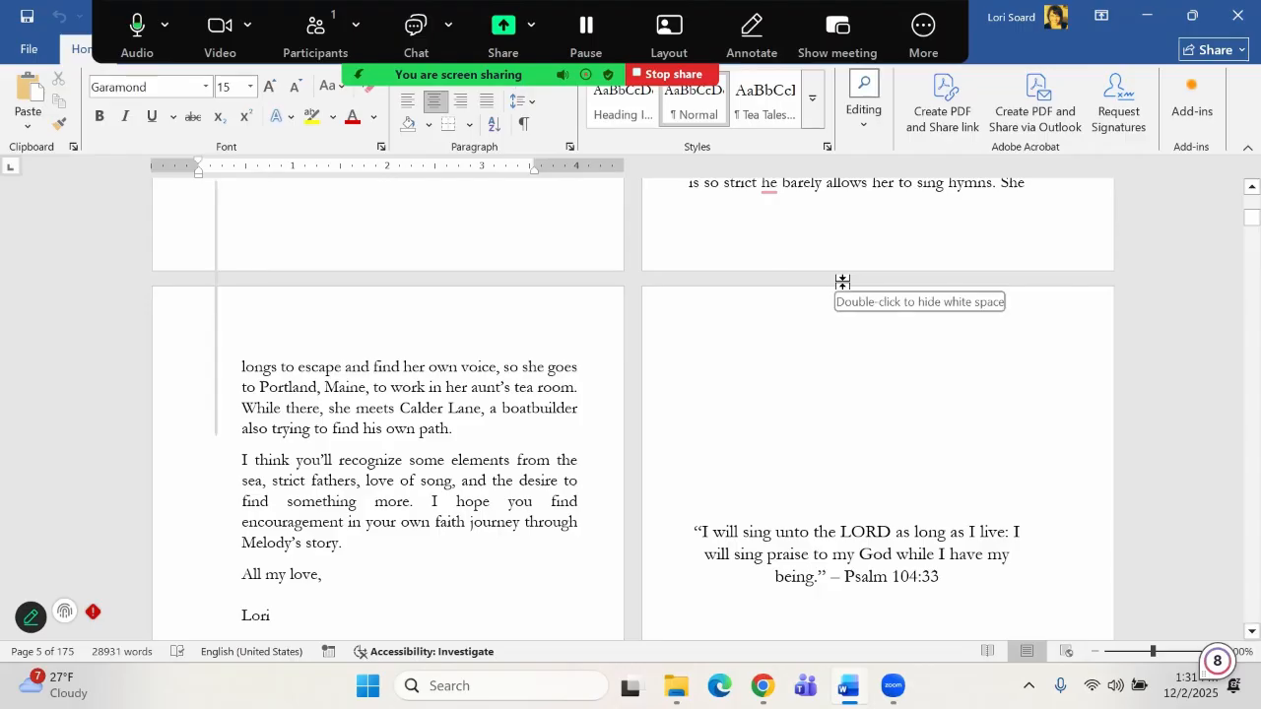
scroll(843, 282, down, 5)
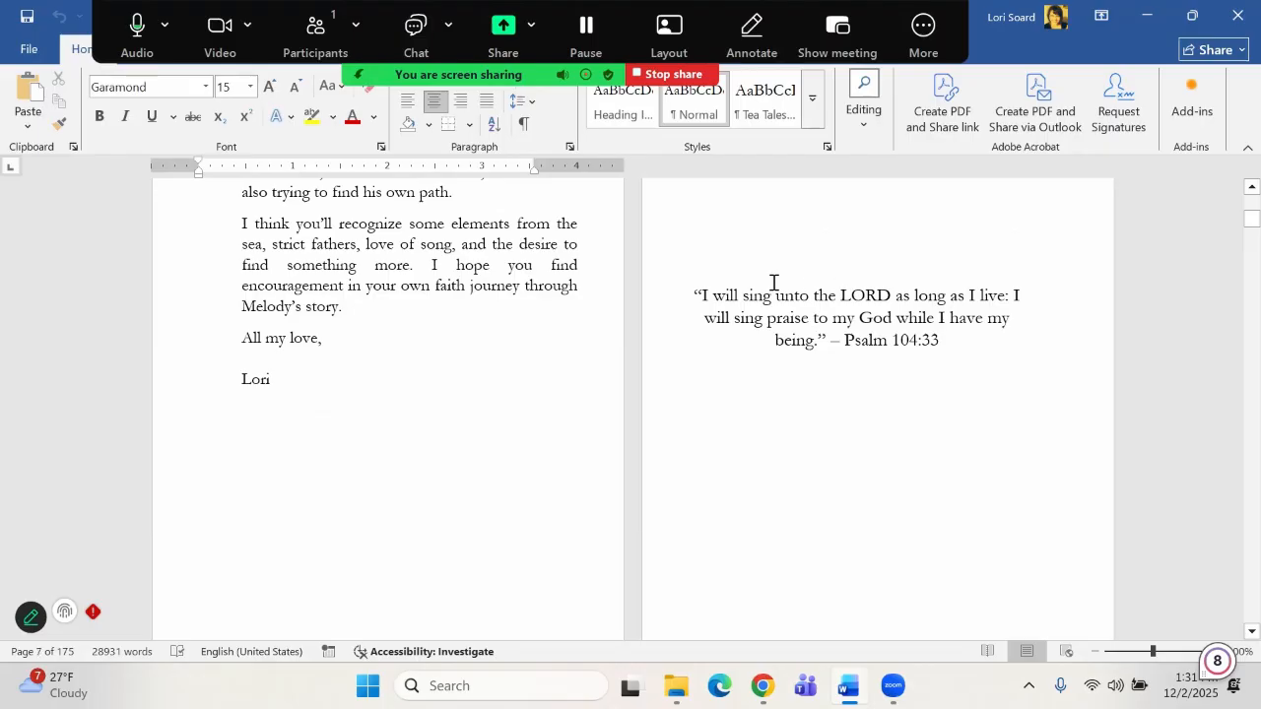
Examine the "Dear Friends" letter page and the facing opening page of Chapter One.
scroll(871, 347, down, 12)
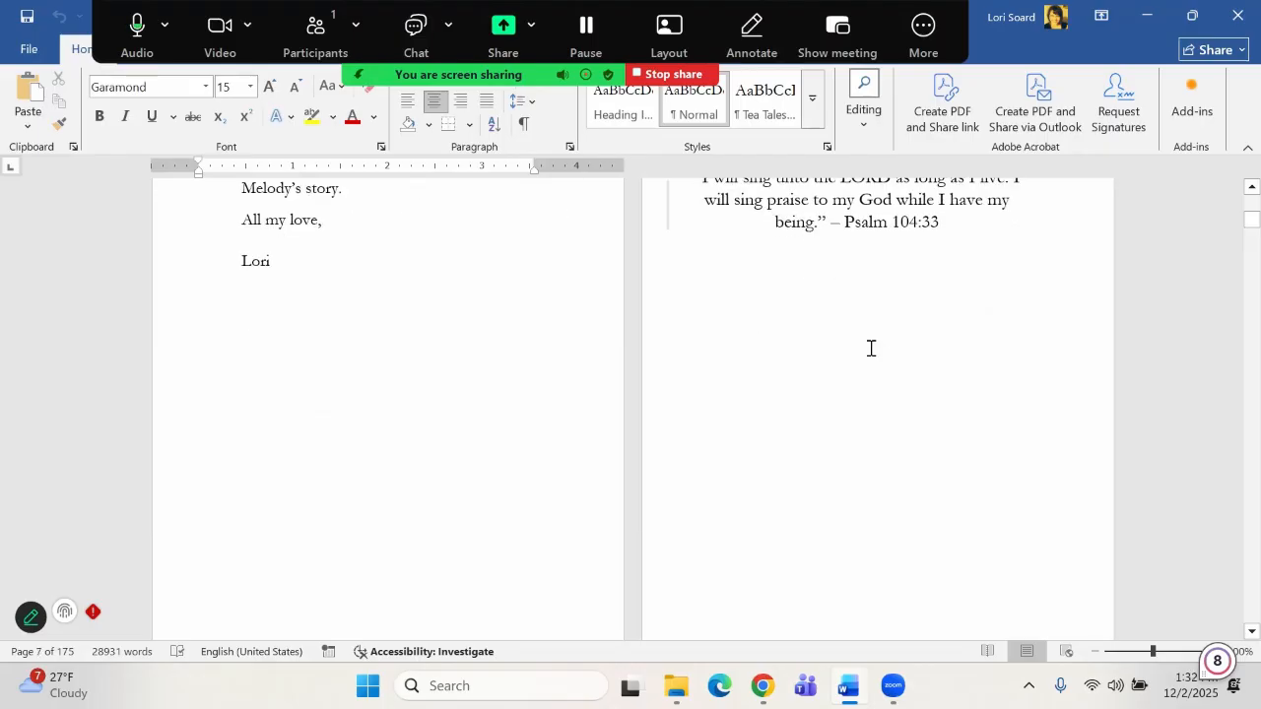
scroll(871, 348, down, 3)
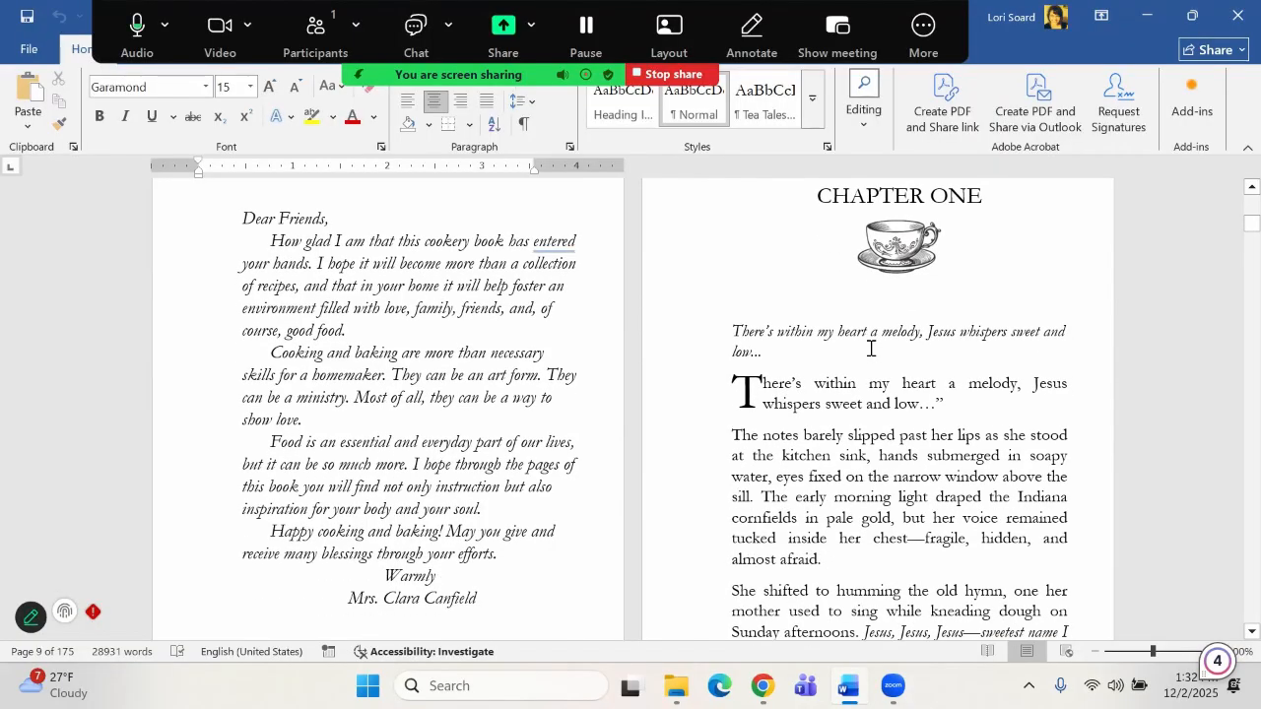
scroll(871, 348, down, 2)
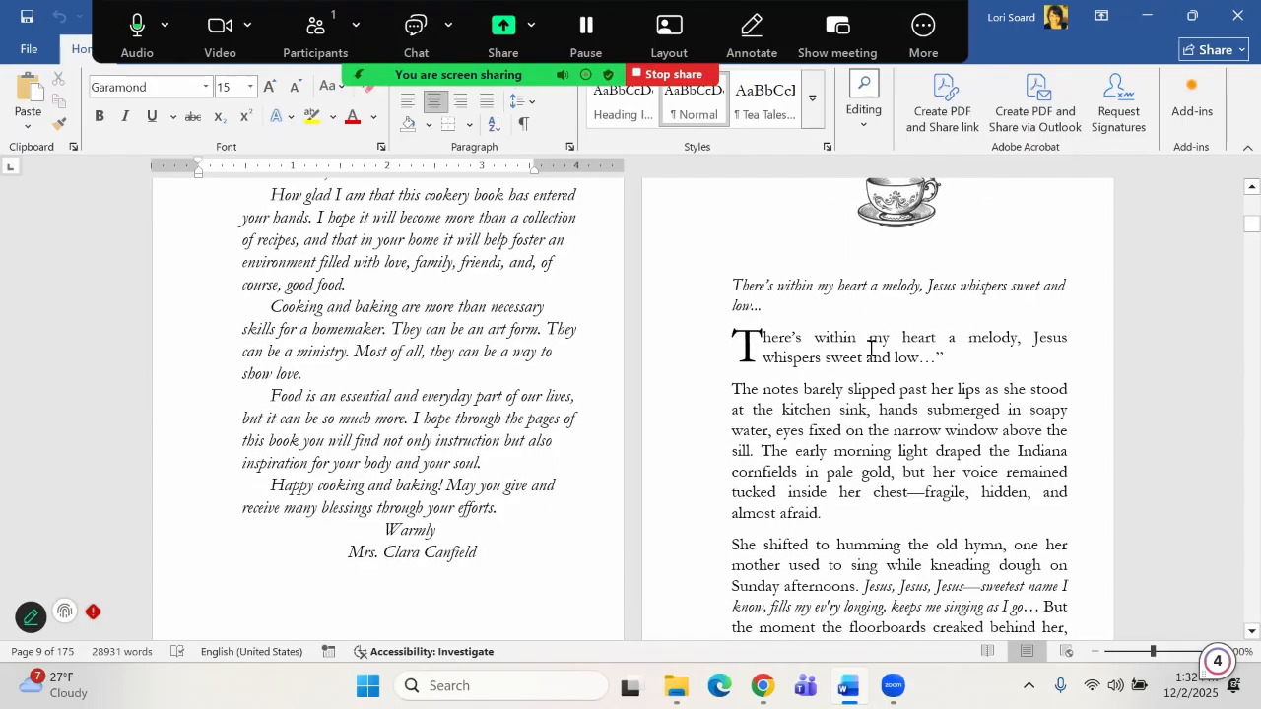
scroll(868, 346, up, 2)
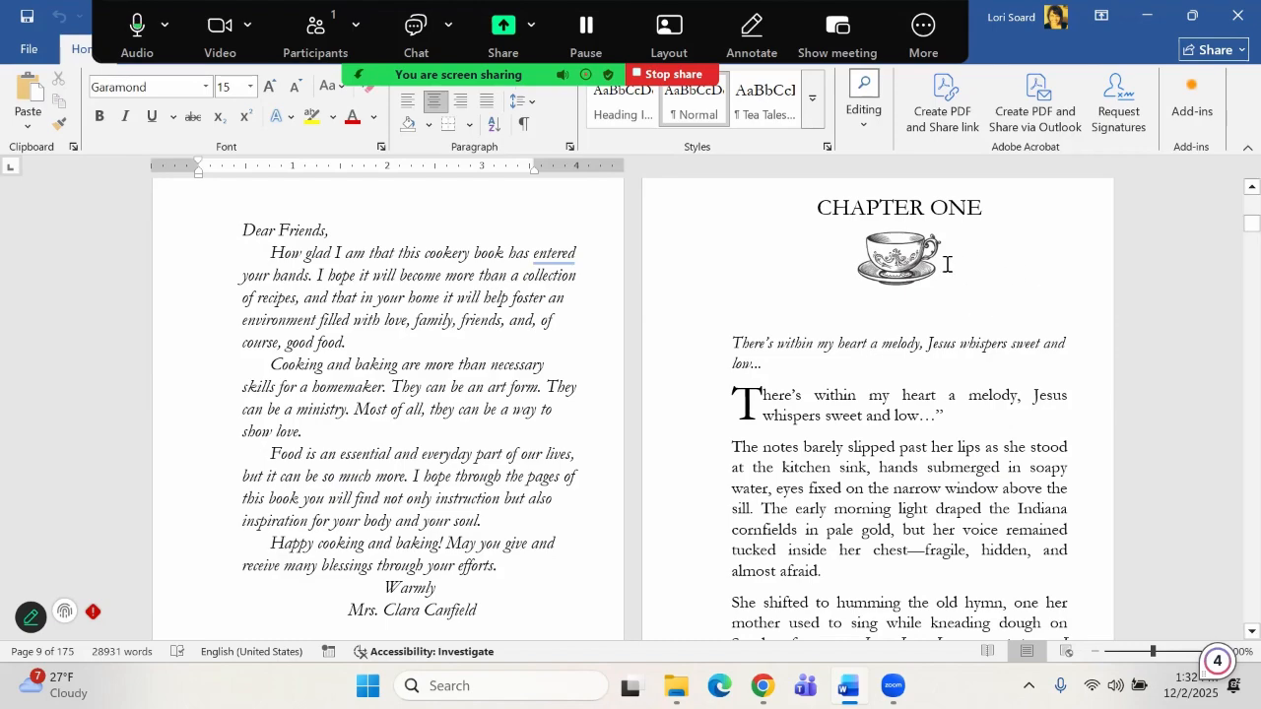
Inspect the Chapter One opening by selecting the teacup image, the chapter heading and part of the drop-cap paragraph.
click(877, 244)
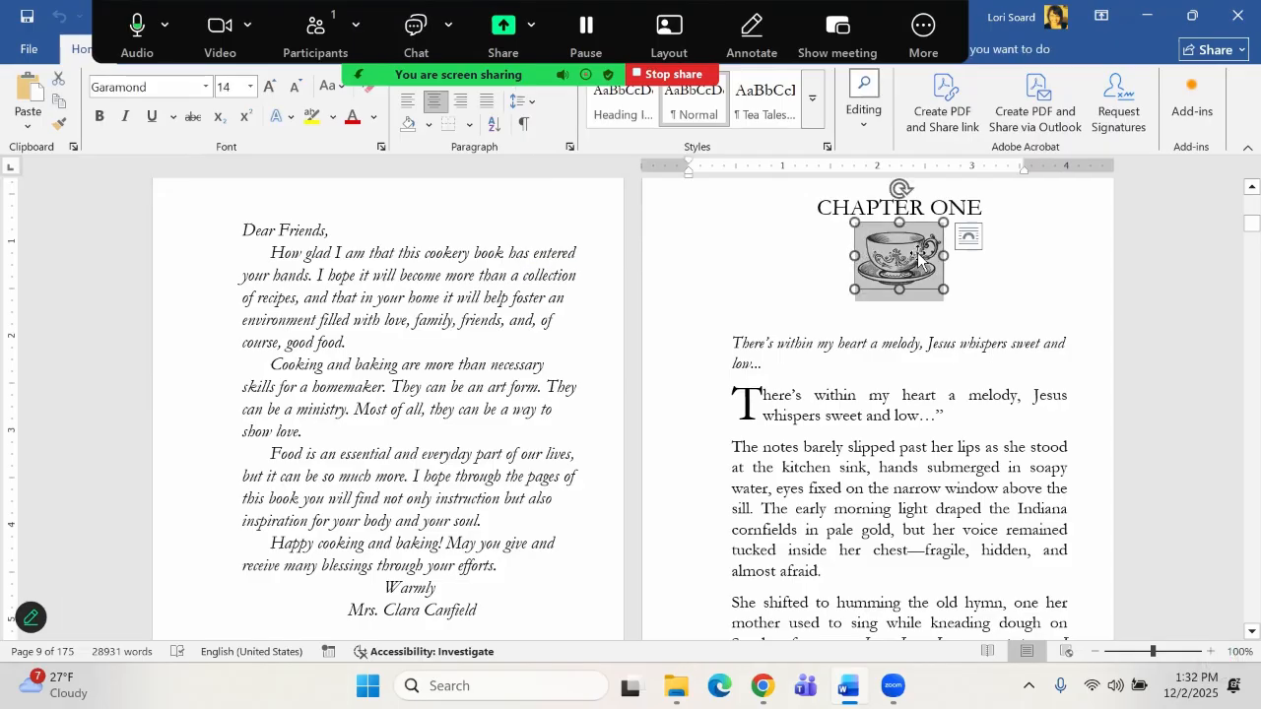
click(1003, 267)
drag(988, 207, 816, 209)
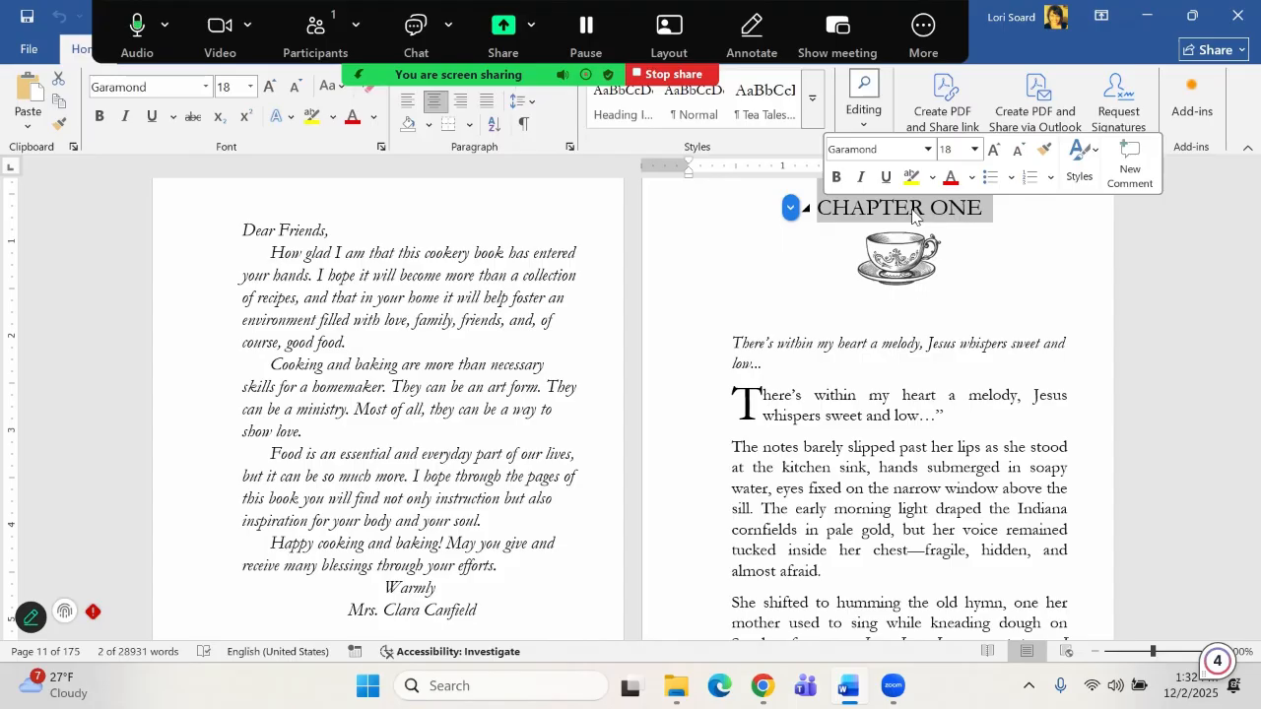
drag(863, 416, 891, 418)
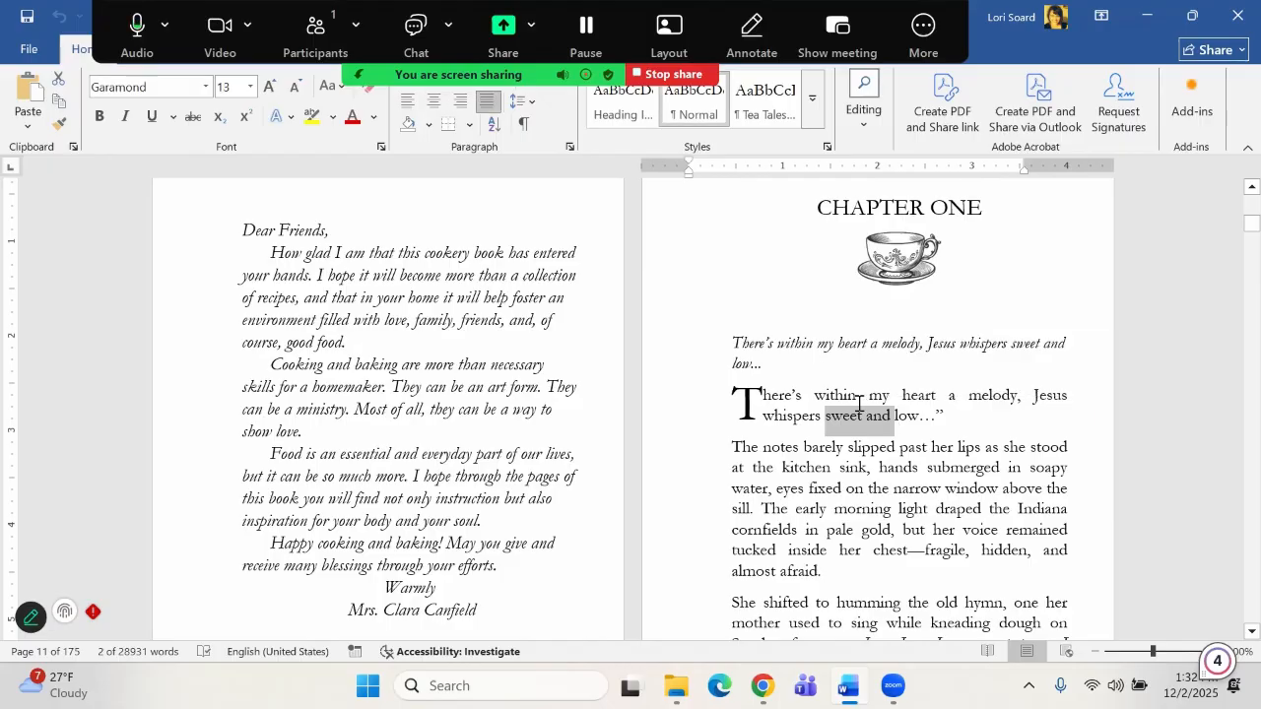
click(857, 404)
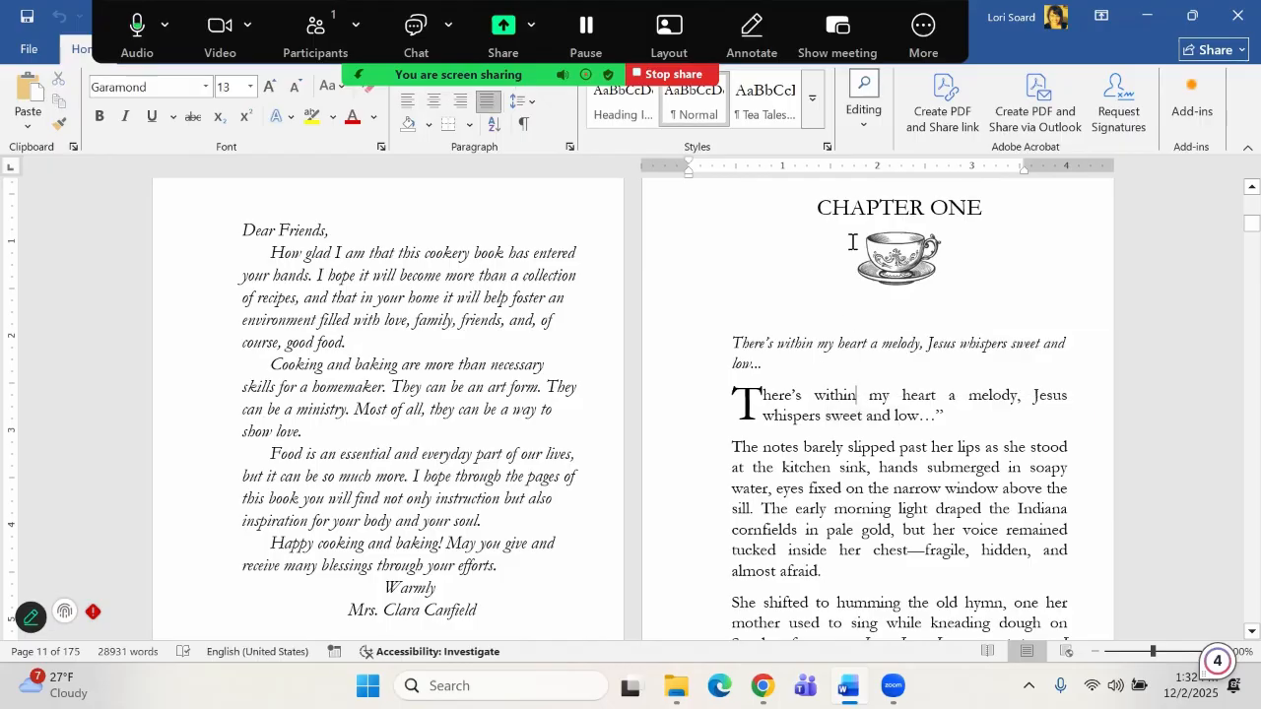
click(902, 248)
click(954, 275)
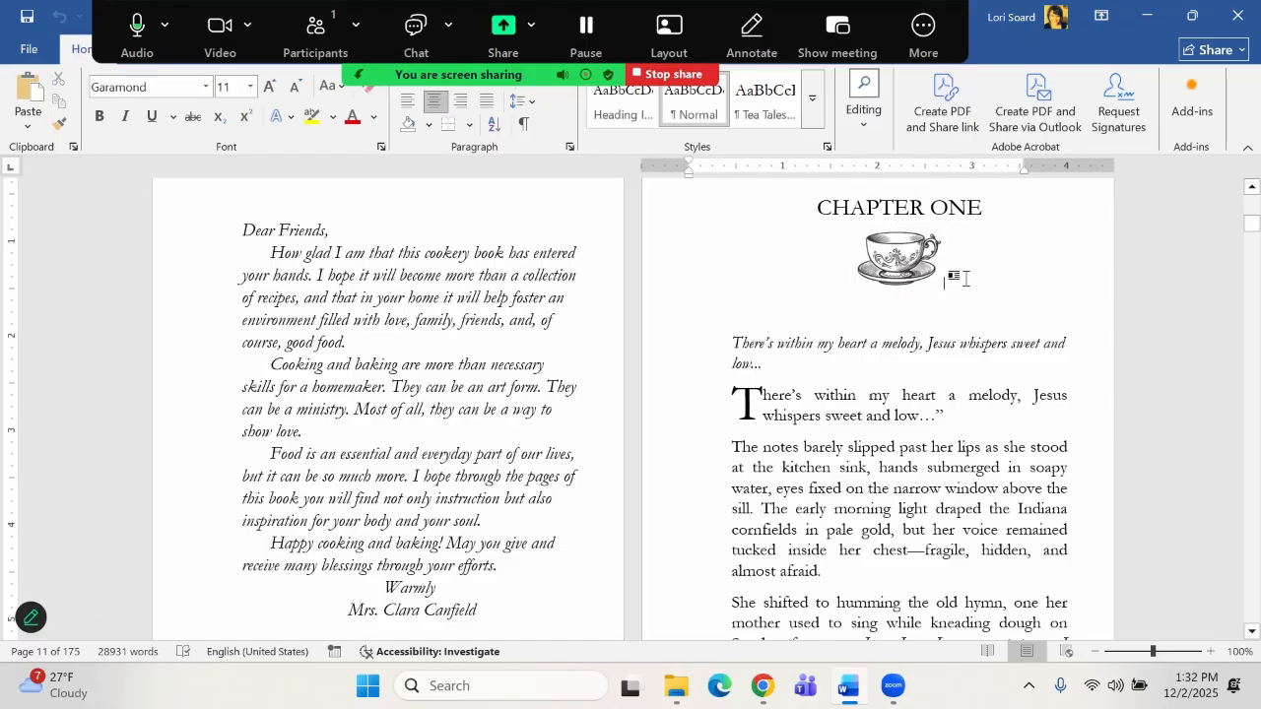
click(884, 253)
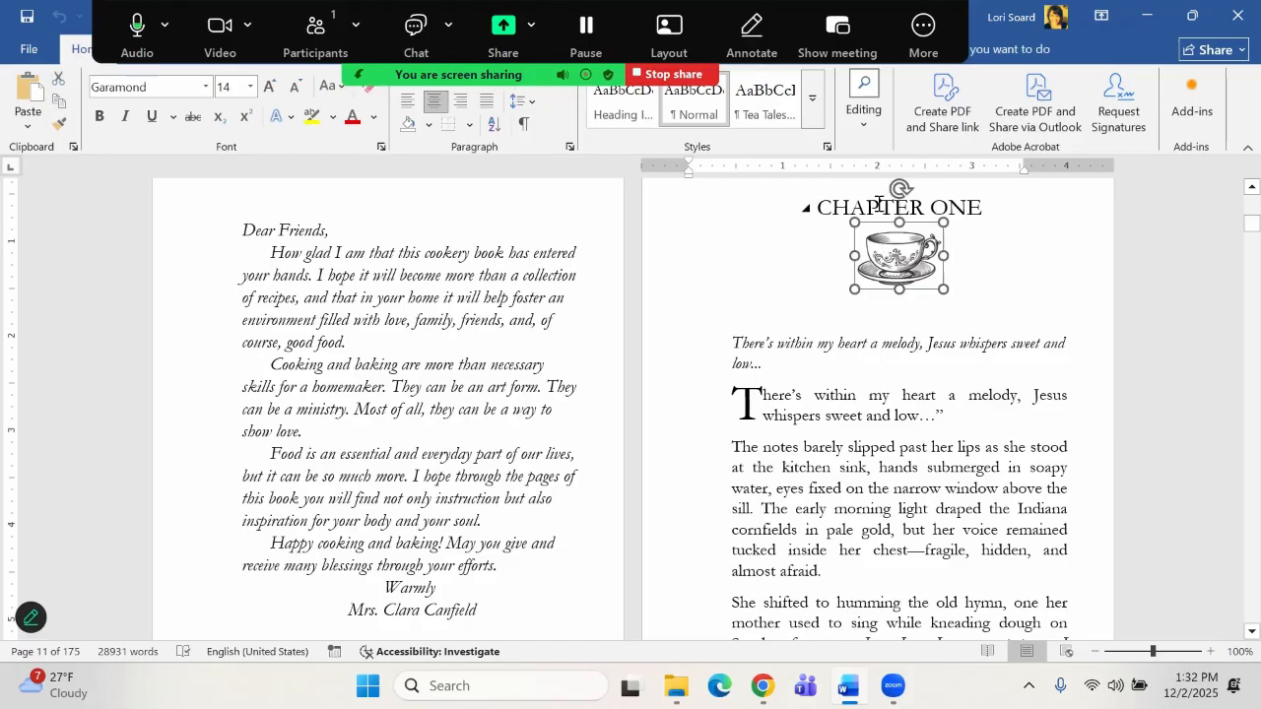
Inspect the Chapter One heading and teacup image, and select the two-line italic epigraph beneath them.
click(879, 205)
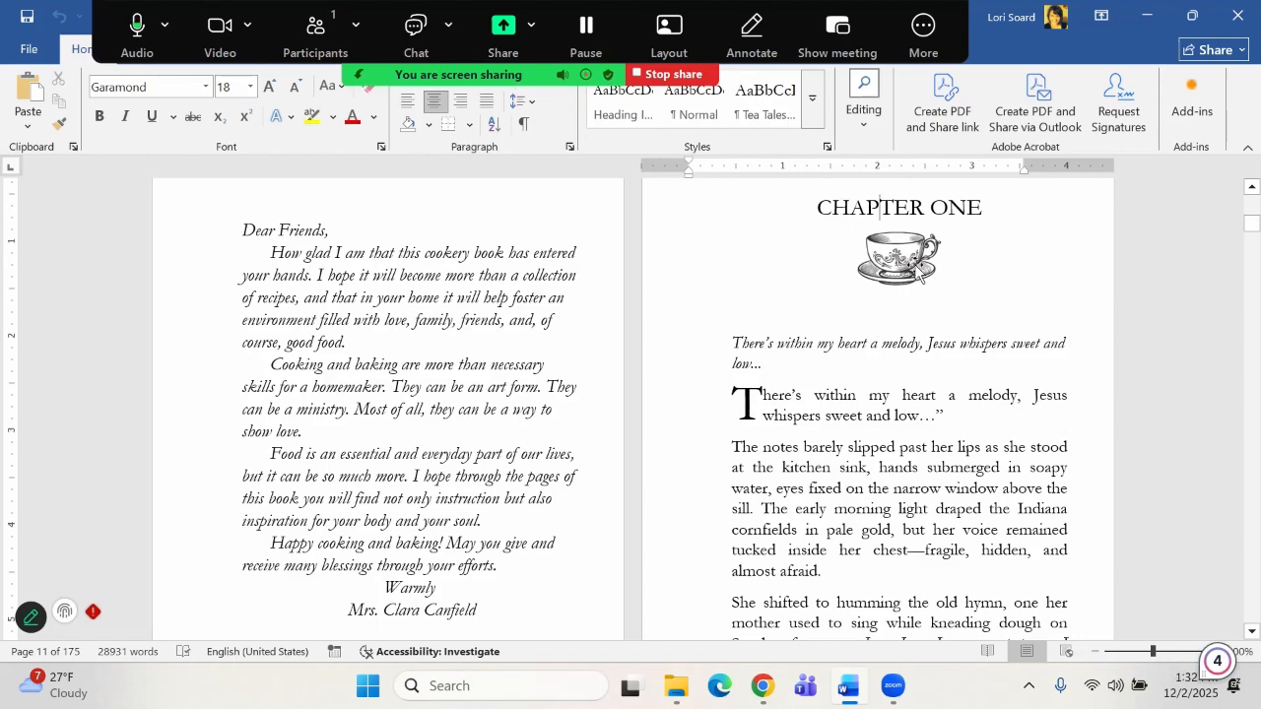
click(902, 268)
click(816, 344)
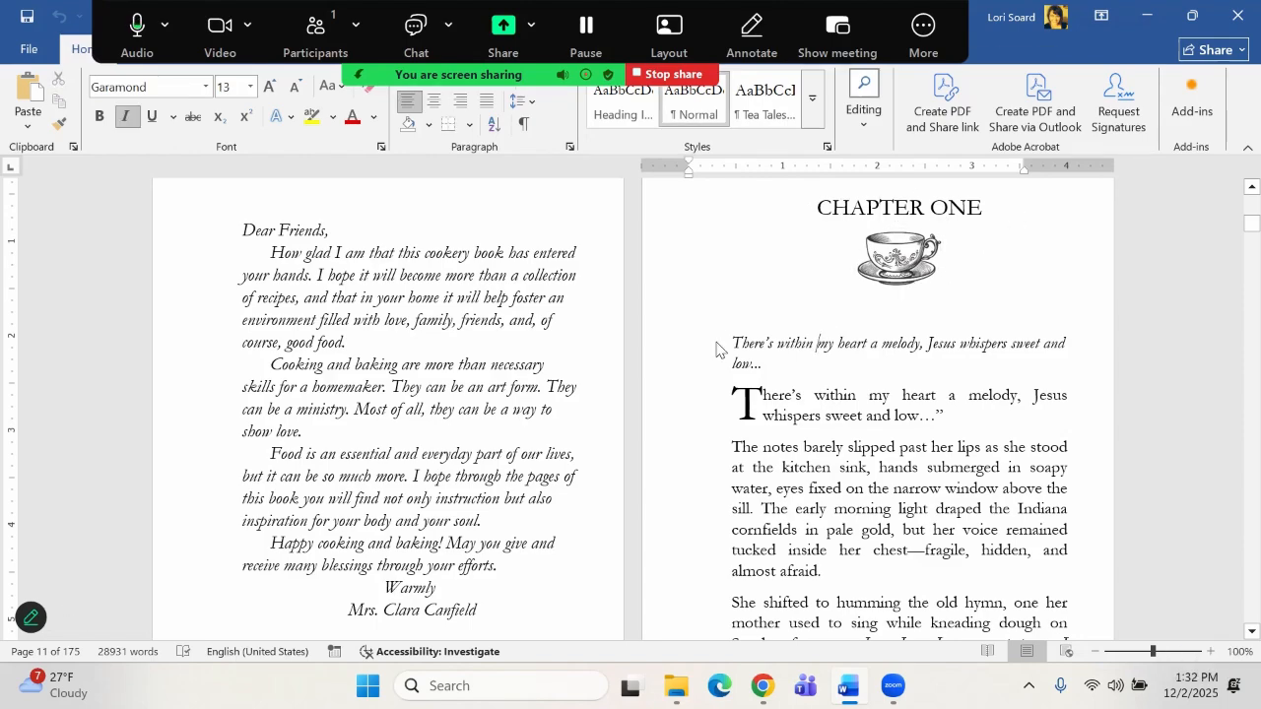
drag(729, 343, 788, 357)
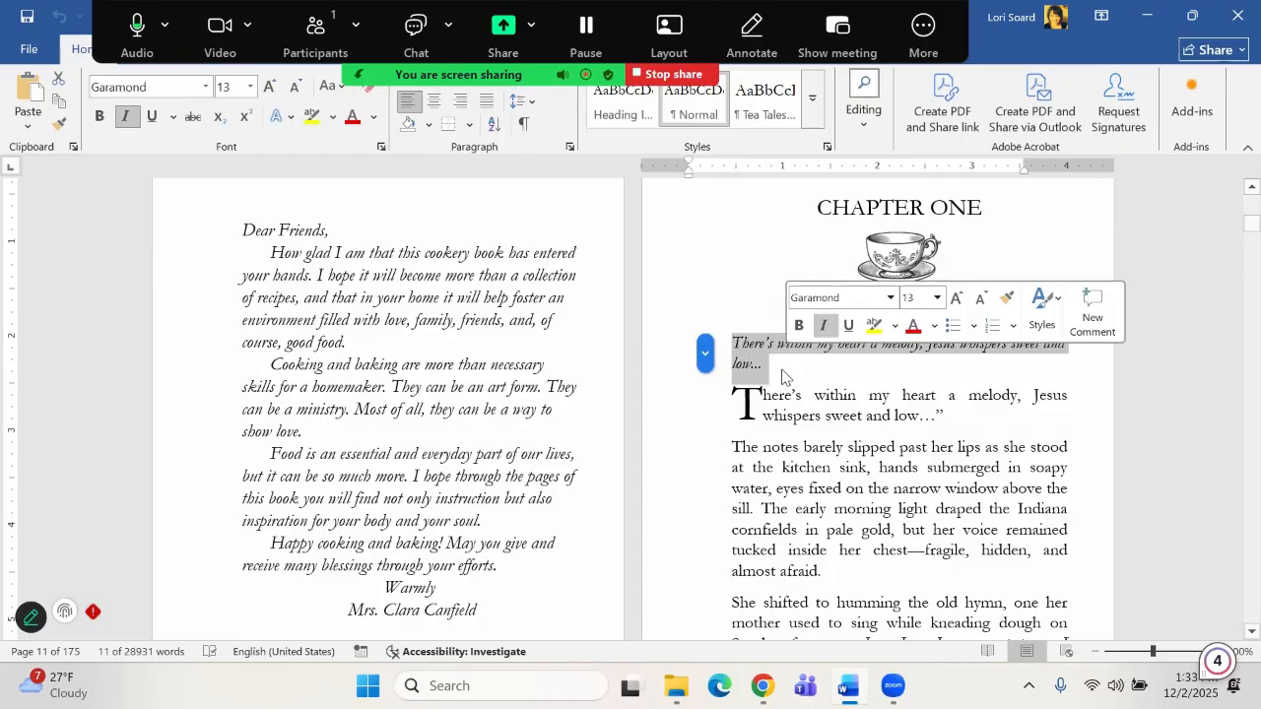
Examine the large dropped "T" that opens Chapter One against the regular text beside it.
scroll(834, 427, down, 3)
click(833, 427)
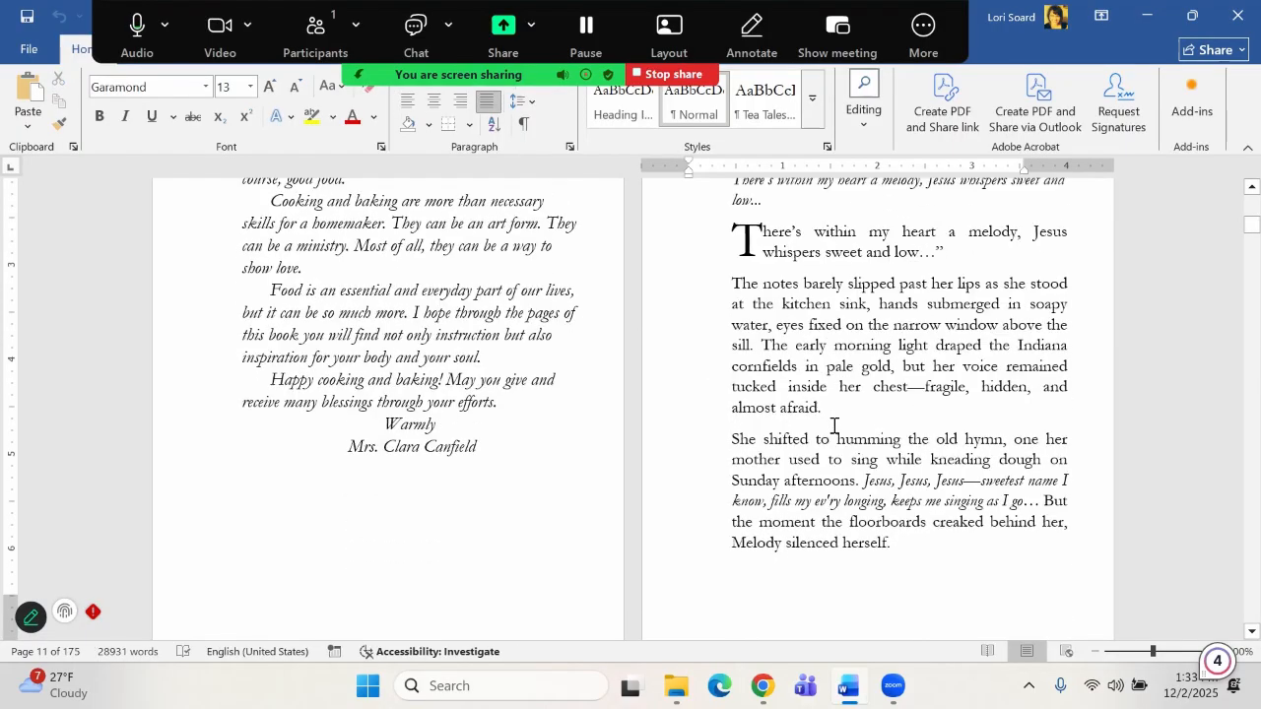
click(746, 236)
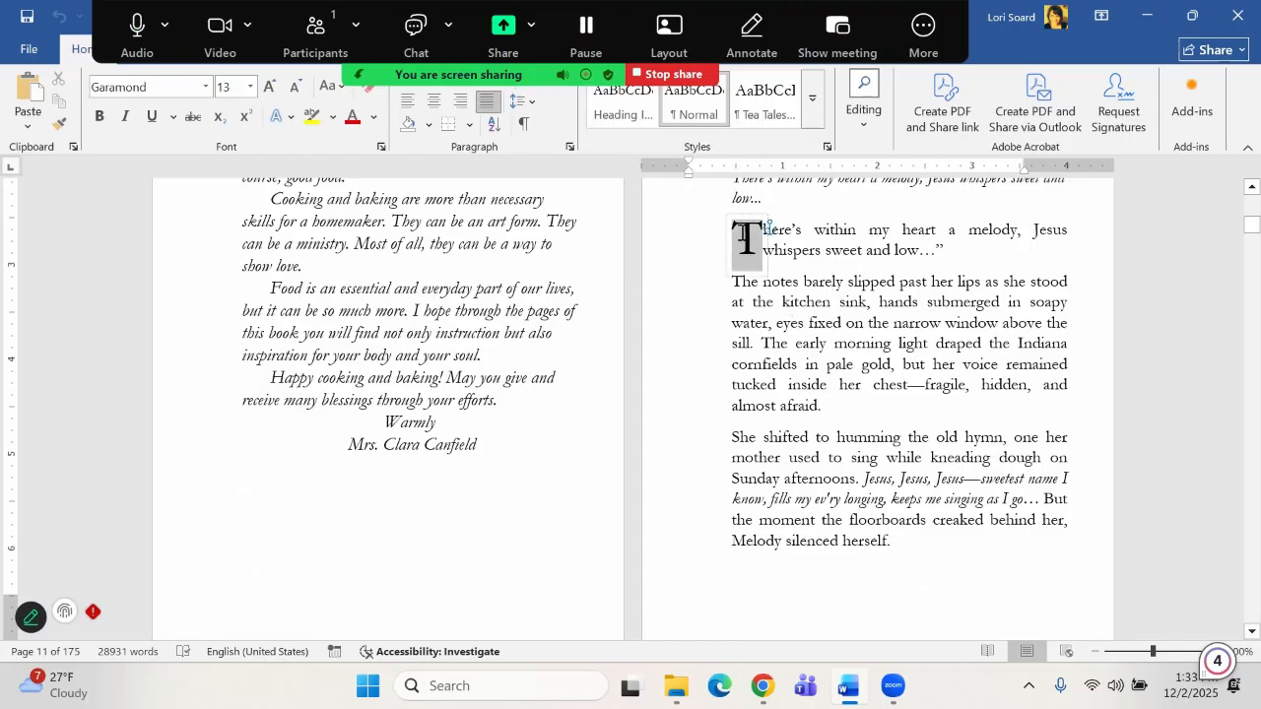
click(786, 233)
click(745, 237)
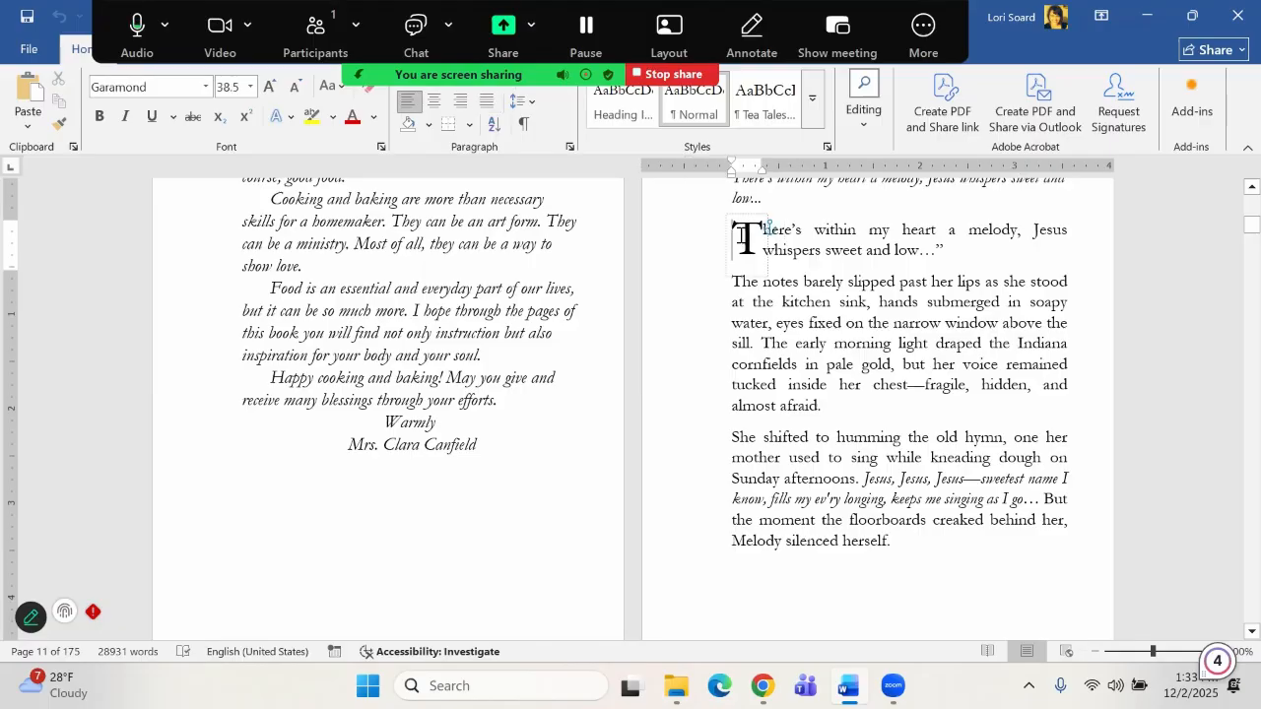
click(804, 249)
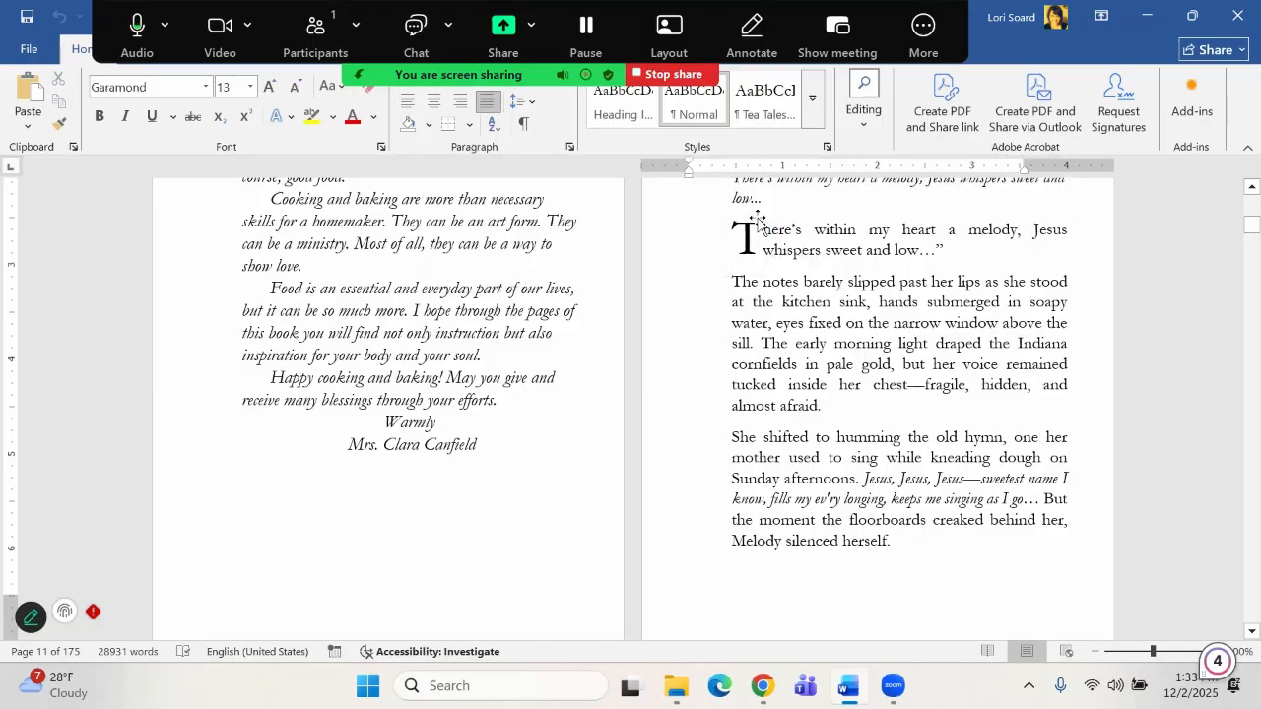
click(746, 226)
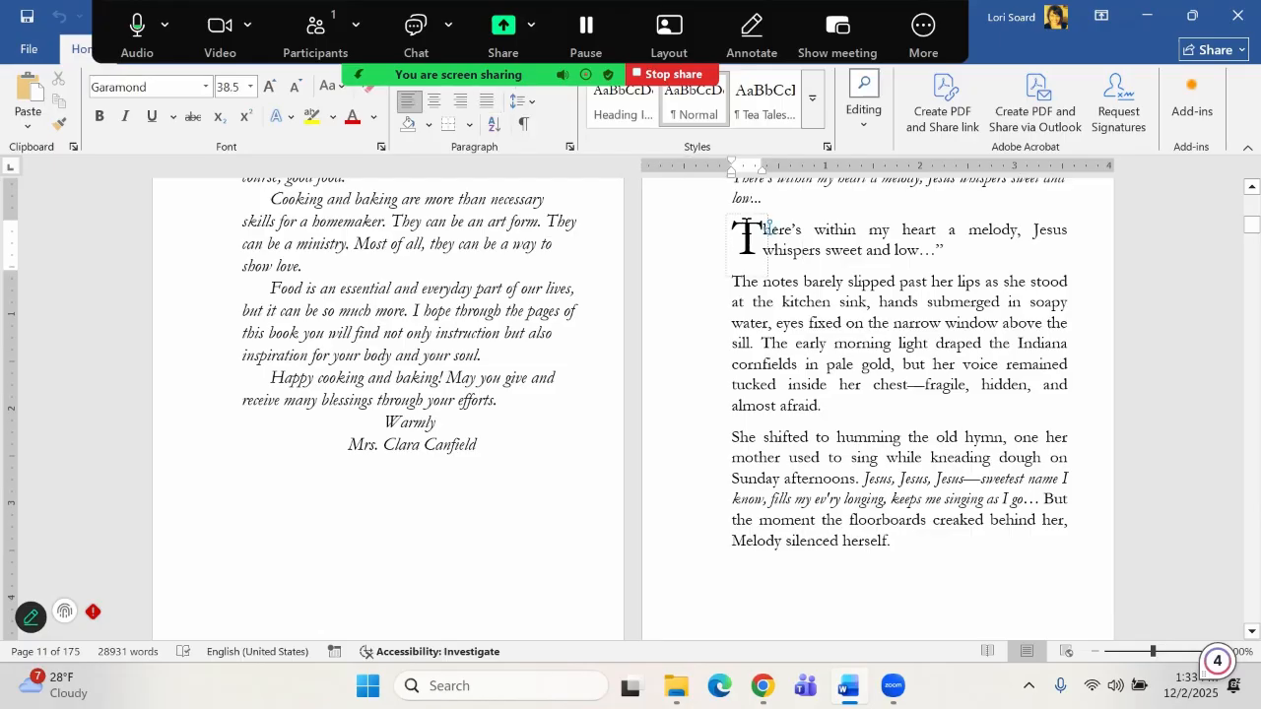
scroll(808, 192, up, 3)
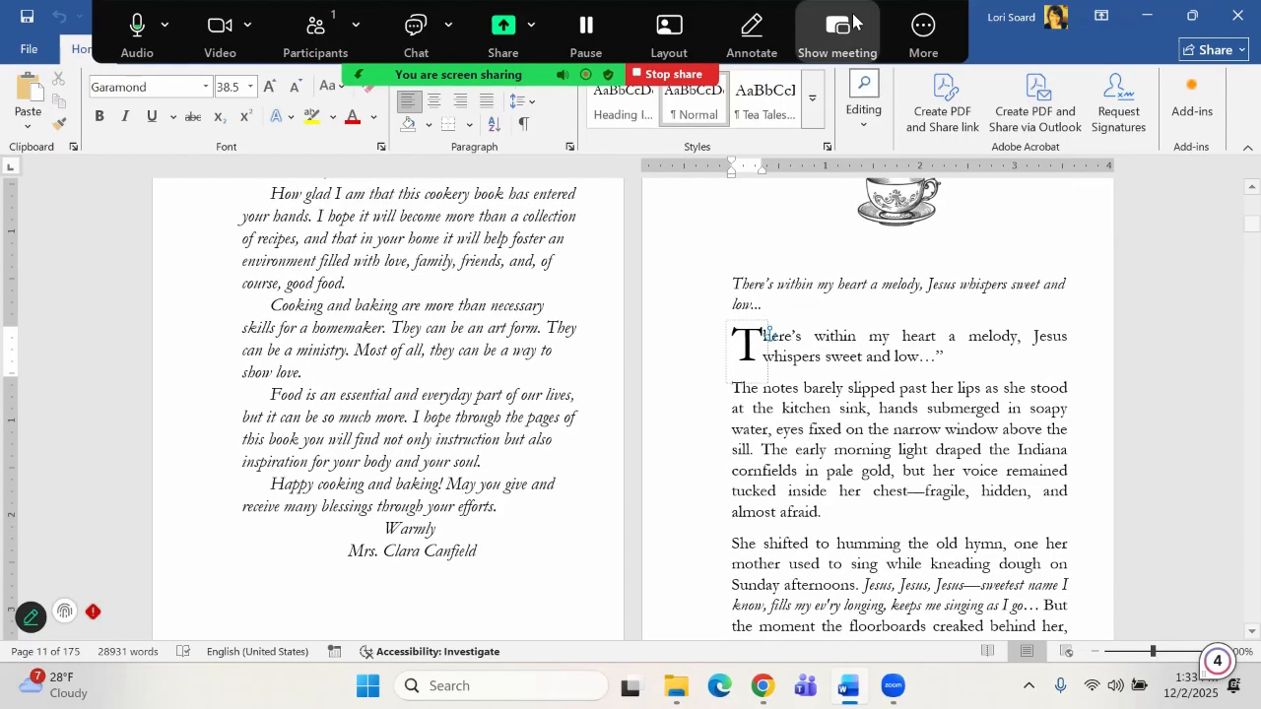
scroll(760, 290, up, 10)
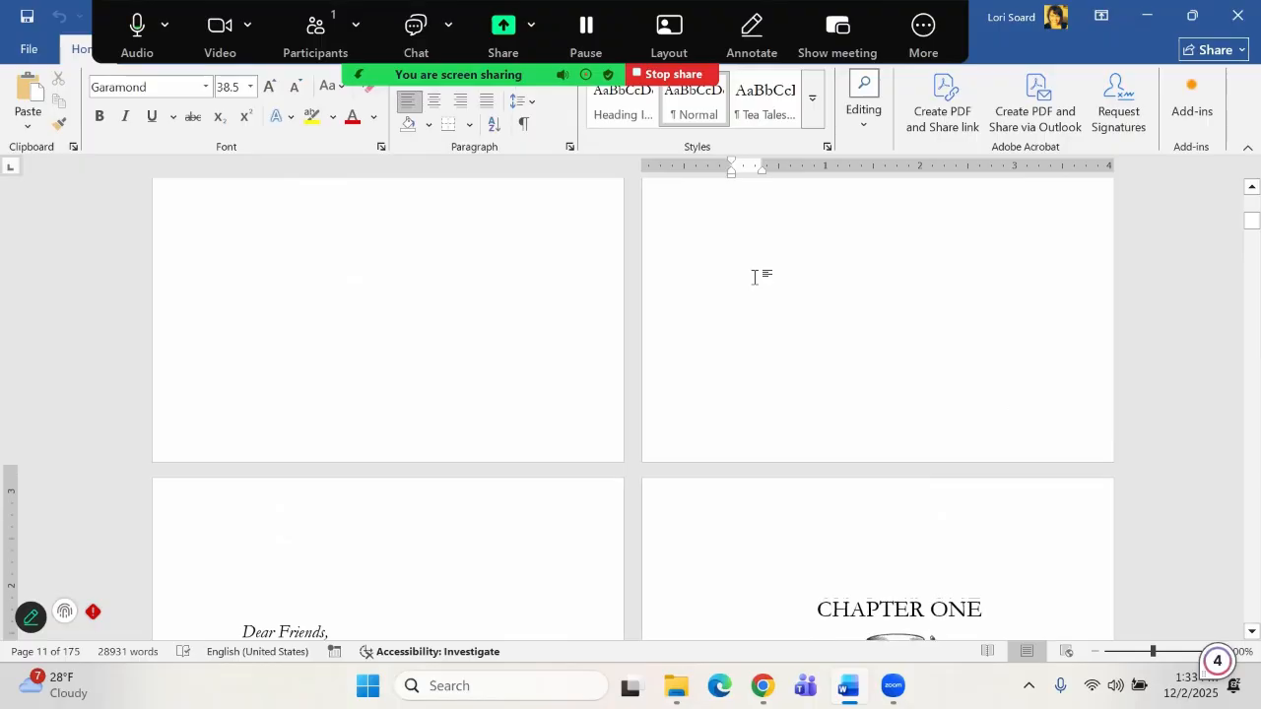
scroll(755, 295, down, 8)
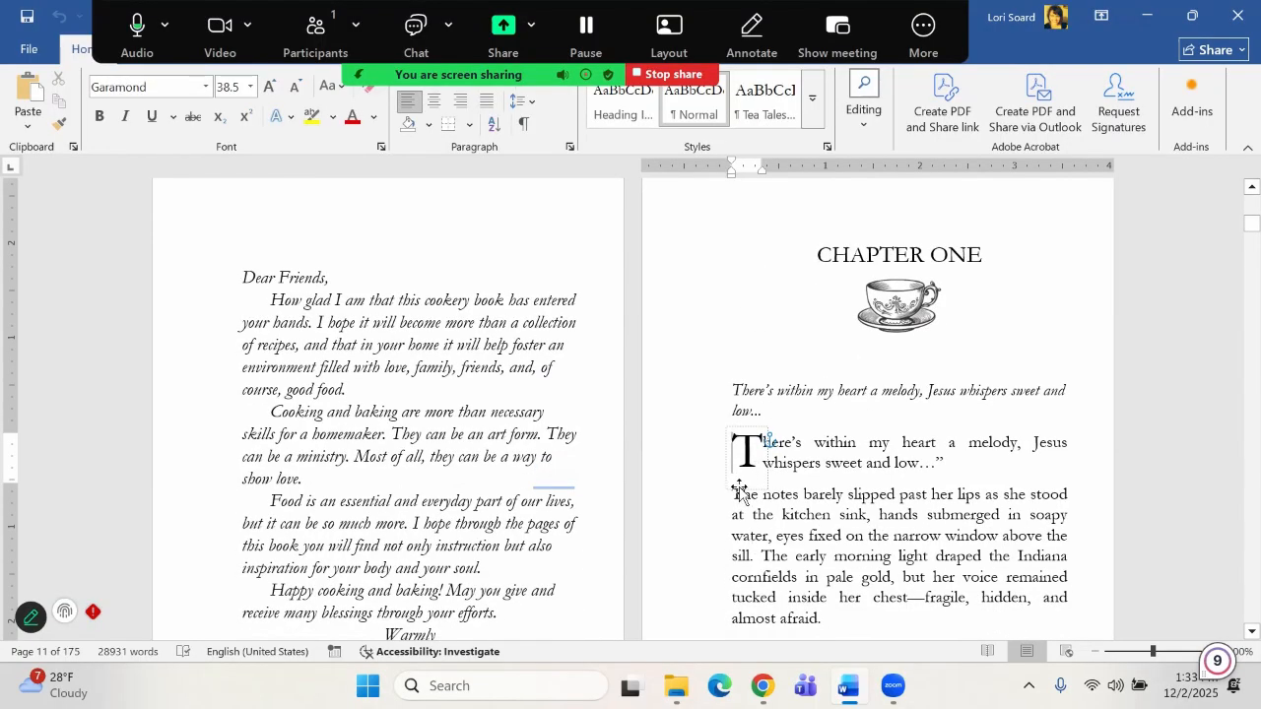
Try a Dropped drop cap over 2 lines on the "T" of the paragraph "The notes barely slipped", and undo it.
click(738, 514)
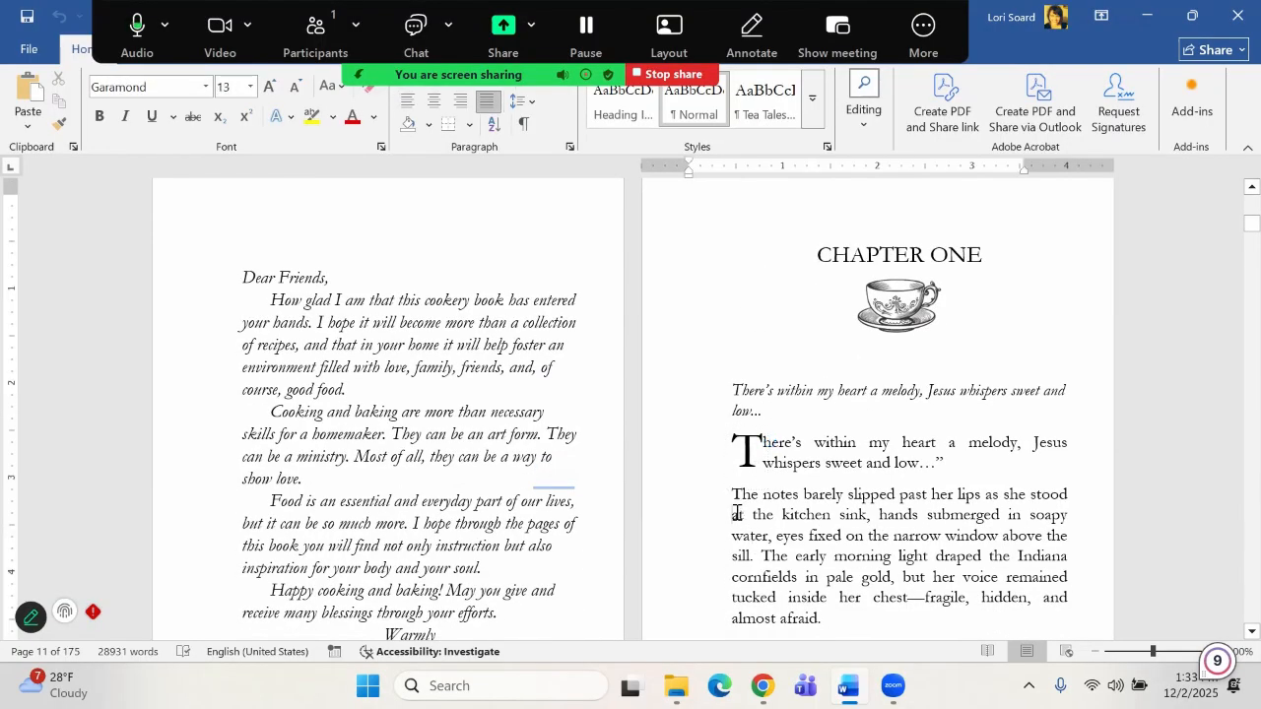
drag(737, 515, 739, 492)
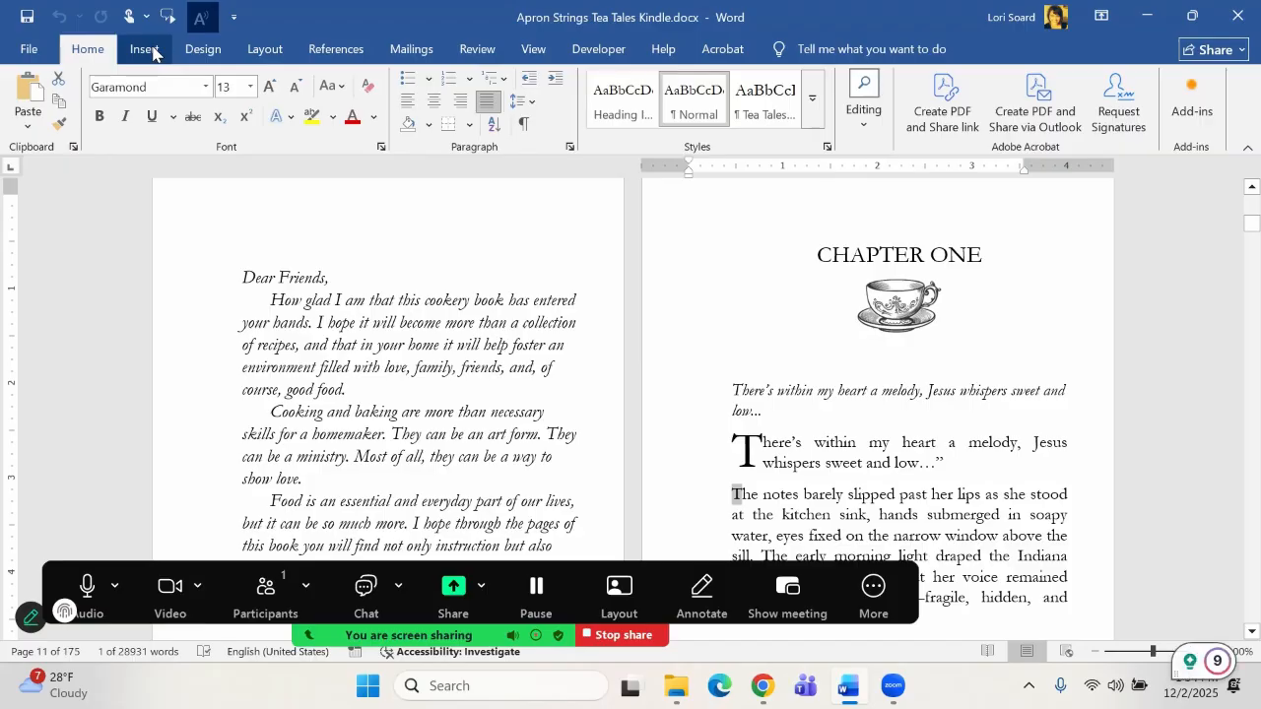
click(155, 51)
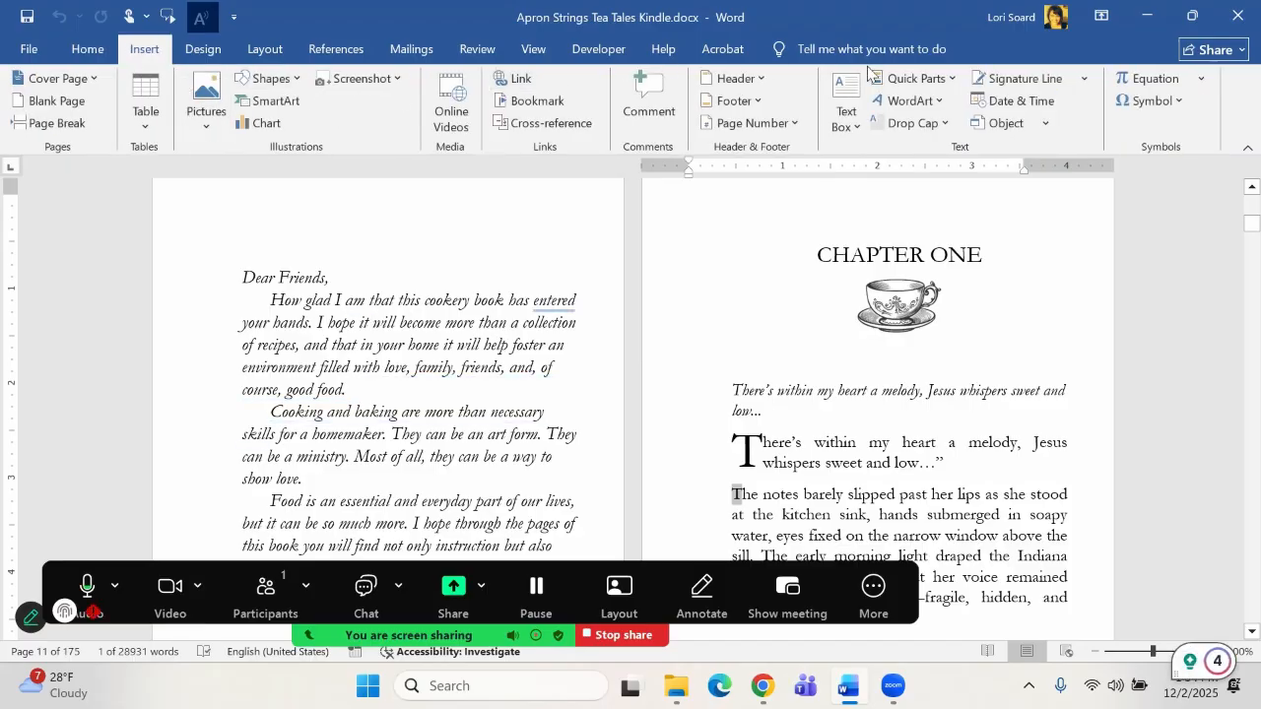
click(943, 125)
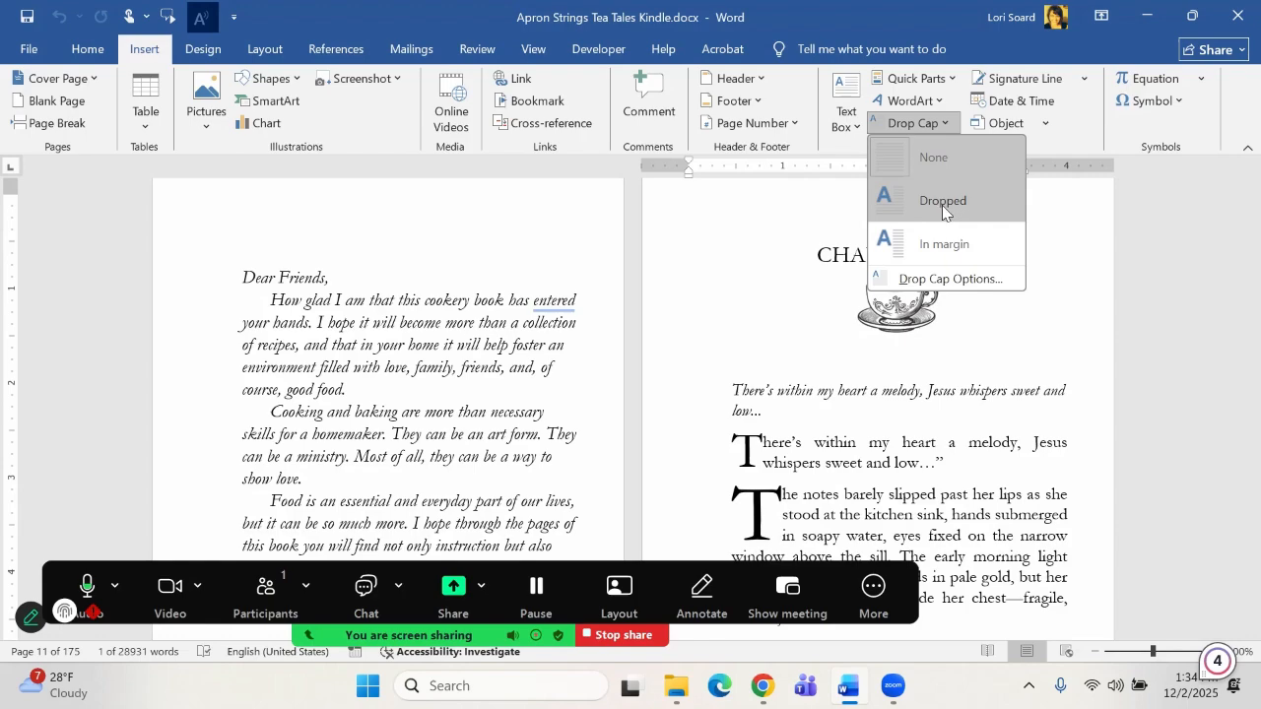
click(945, 277)
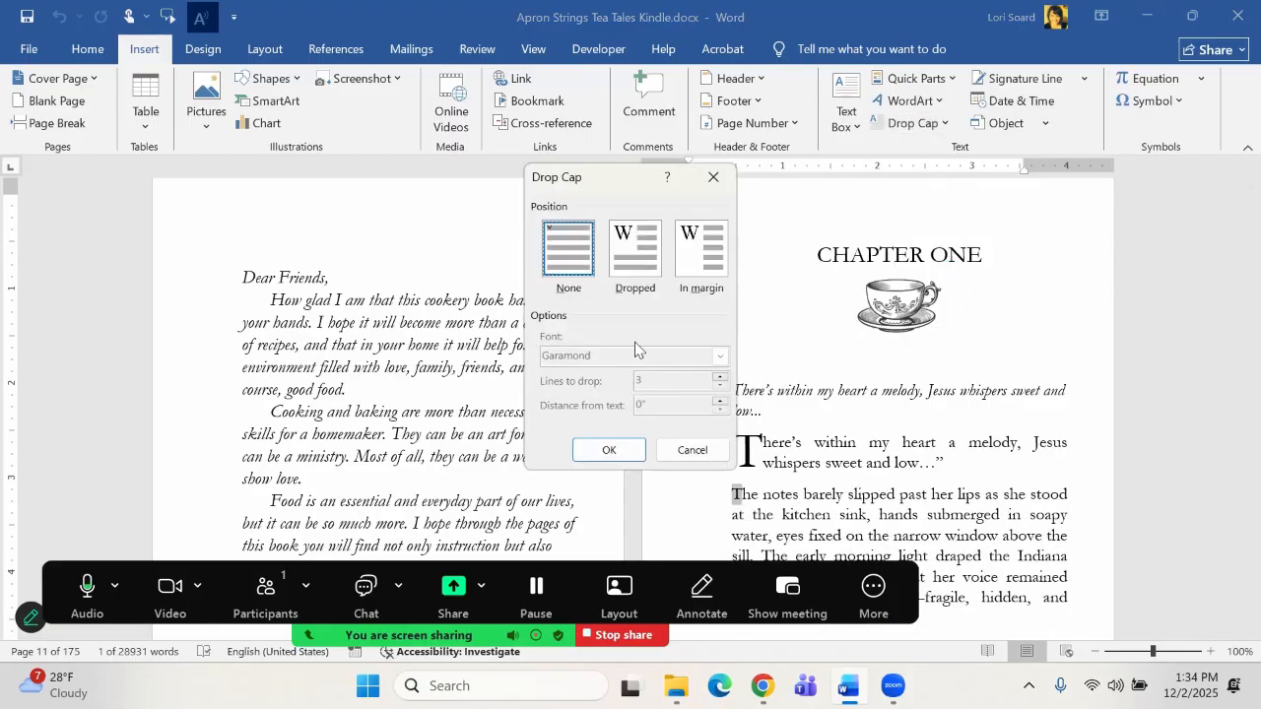
click(636, 252)
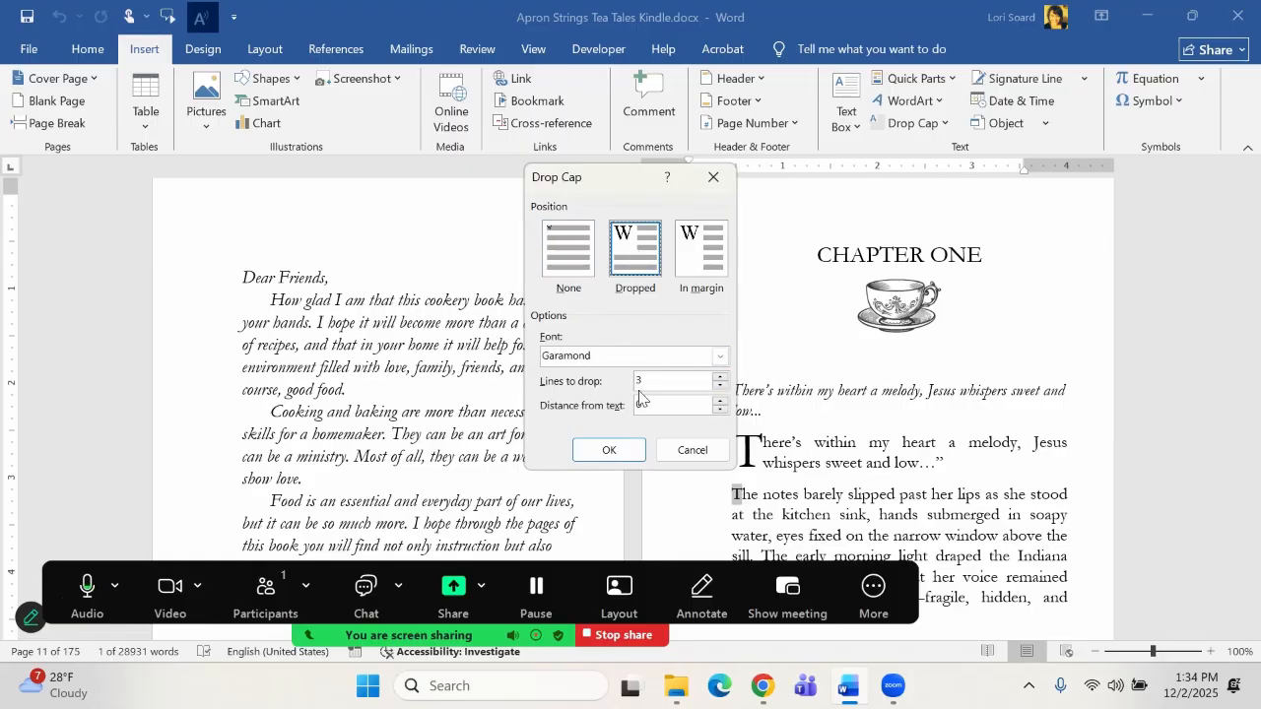
click(721, 386)
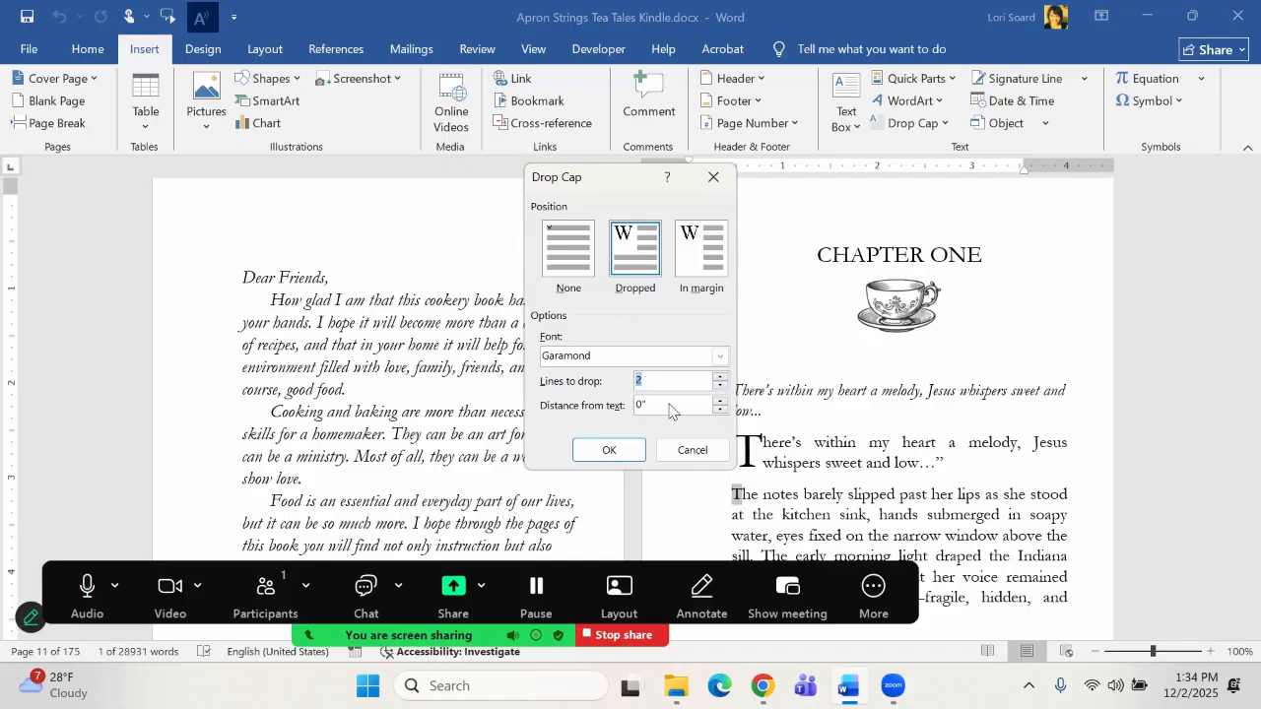
click(625, 453)
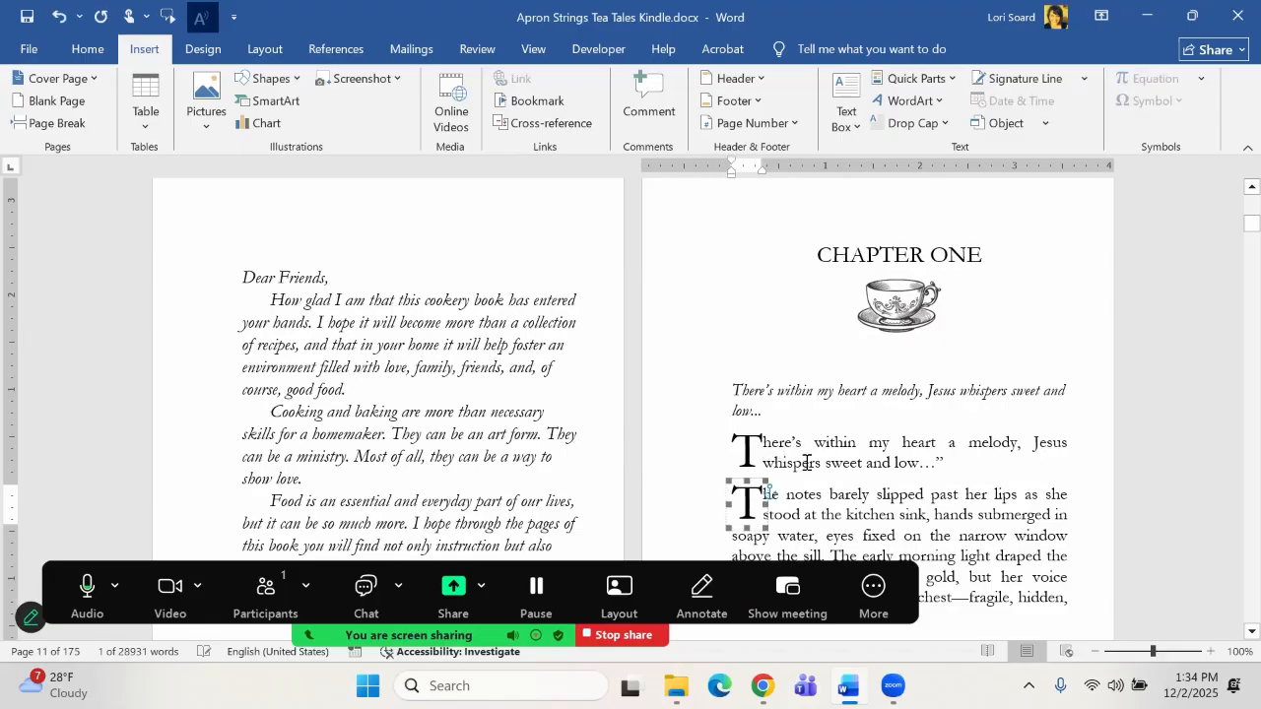
key(ctrl+z)
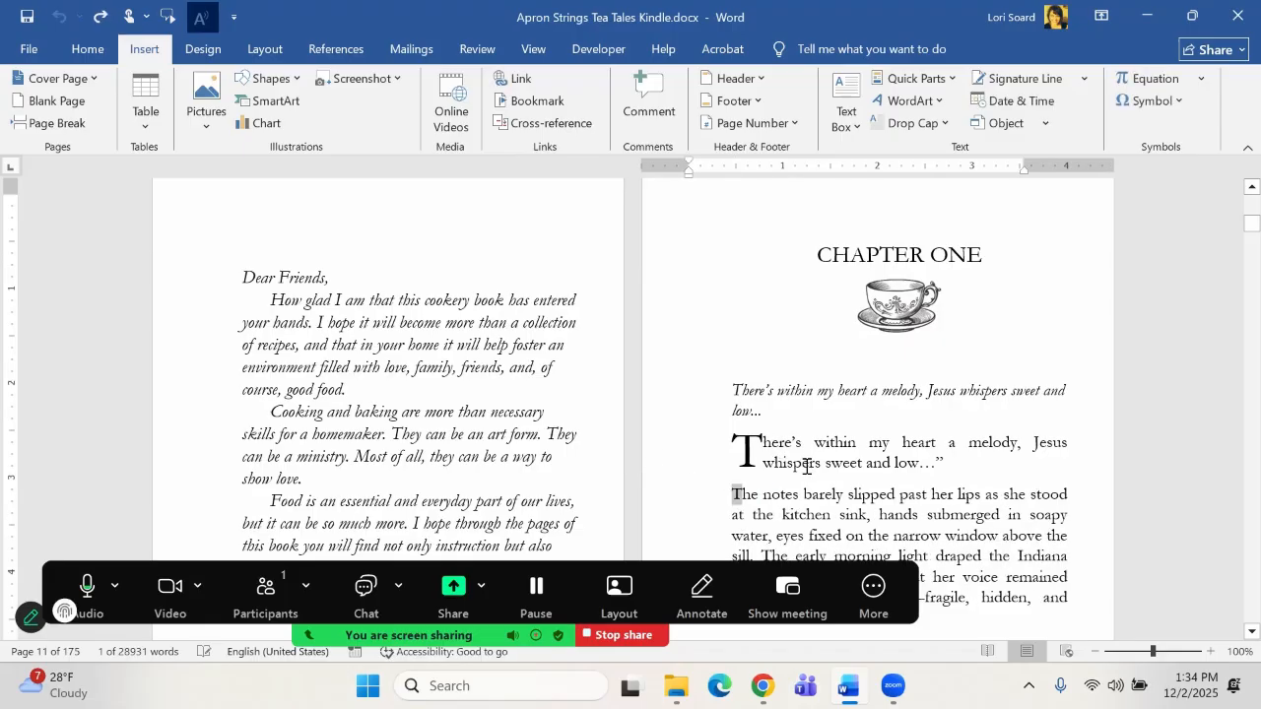
Go to the spread where Chapter Two opens and show the paragraph marks and other hidden formatting symbols.
scroll(847, 448, down, 2)
scroll(875, 447, down, 15)
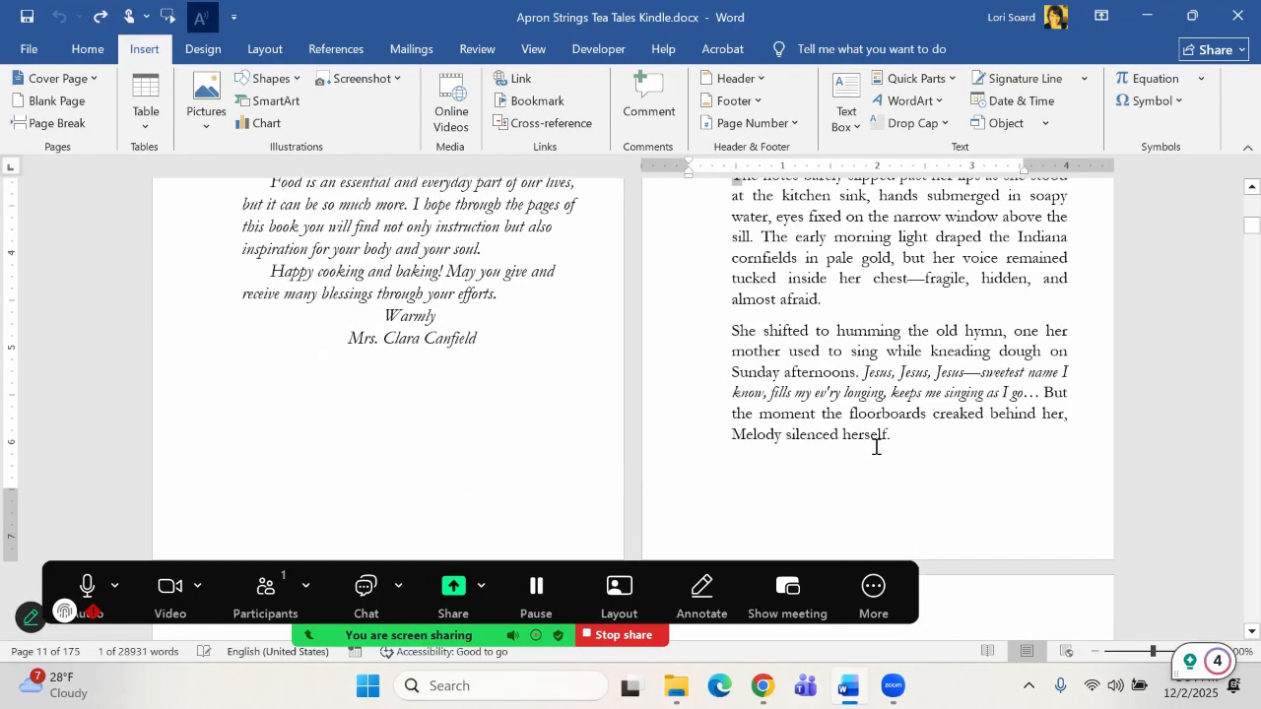
scroll(897, 458, down, 12)
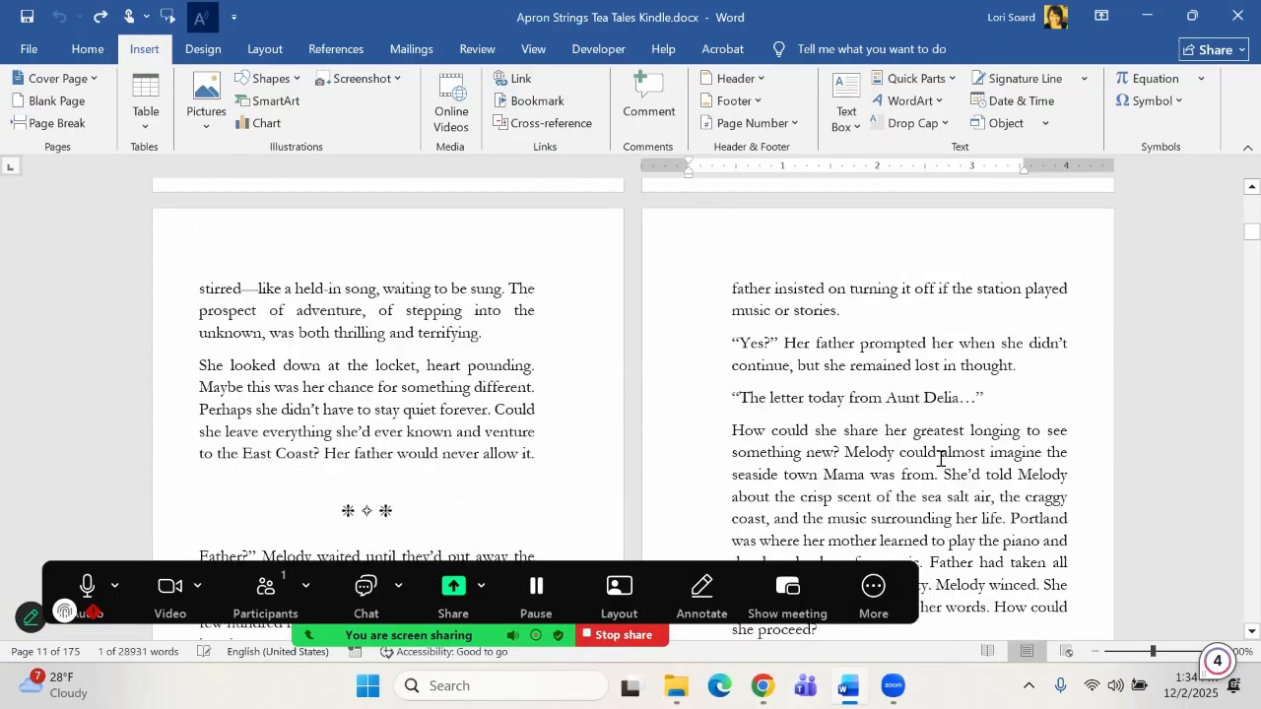
scroll(967, 468, down, 12)
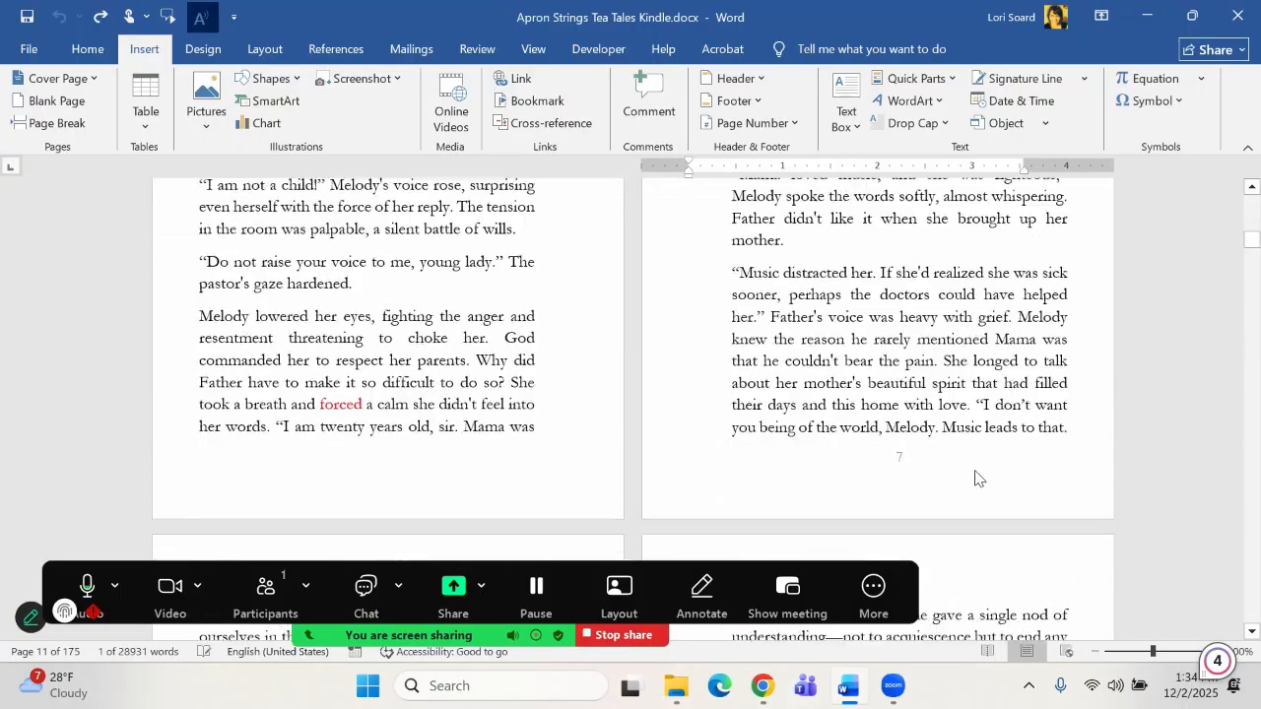
scroll(978, 474, down, 10)
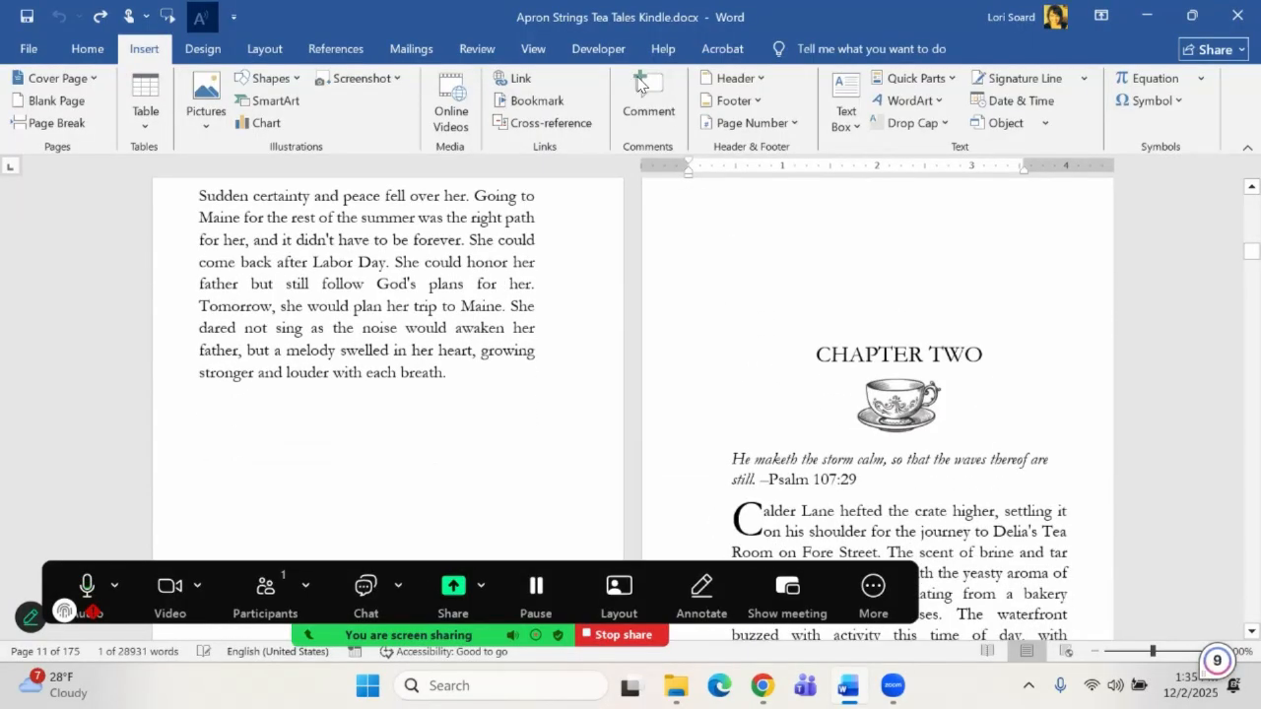
click(77, 51)
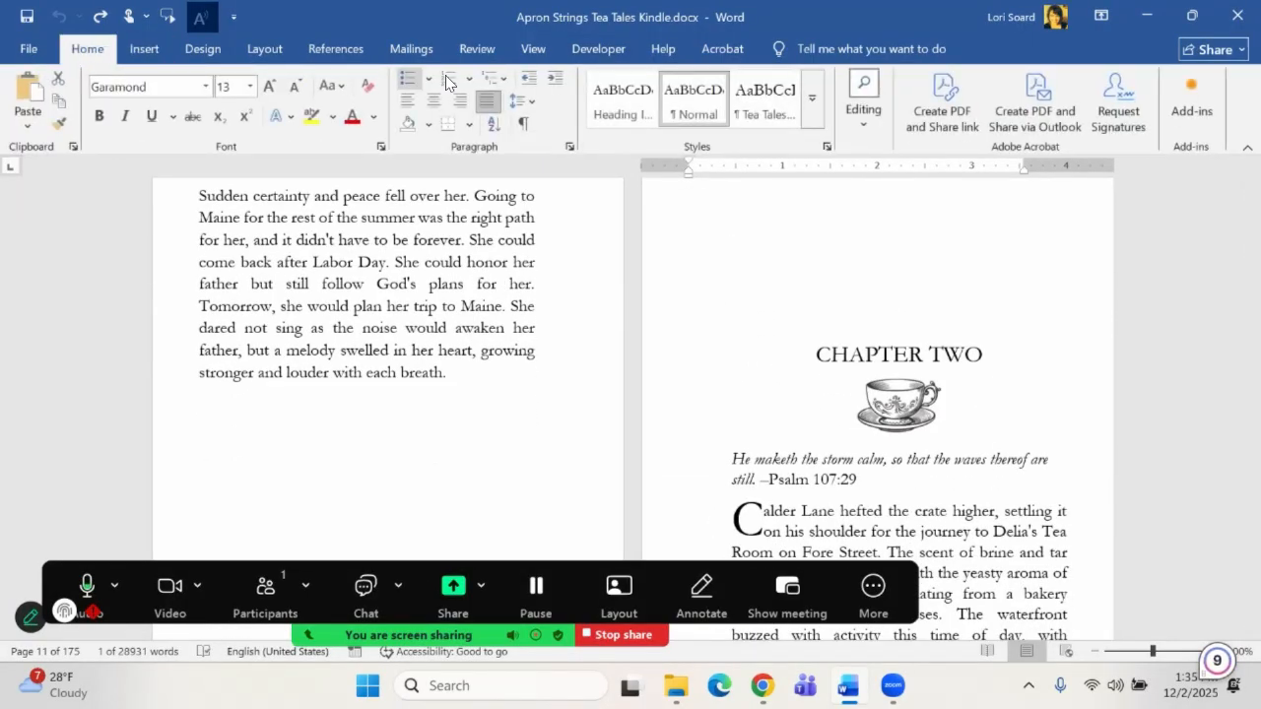
click(523, 126)
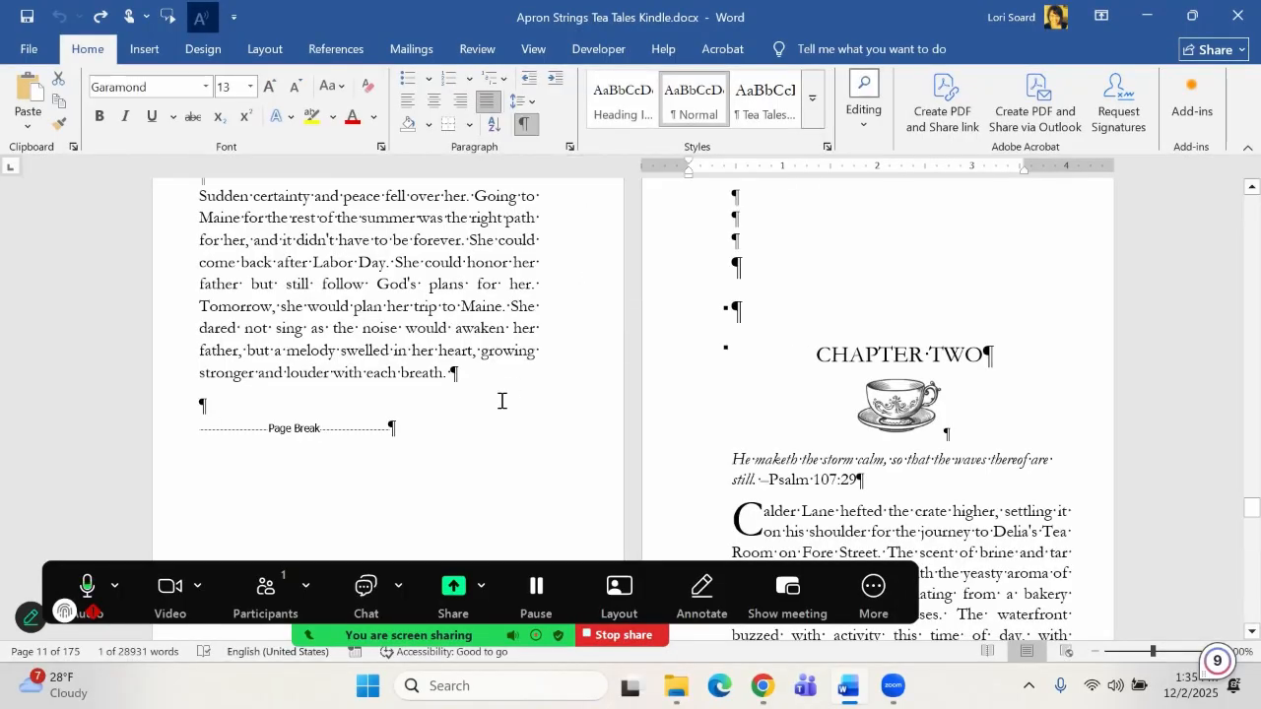
Examine the end of Chapter One by selecting the page break line after its last paragraph.
click(475, 380)
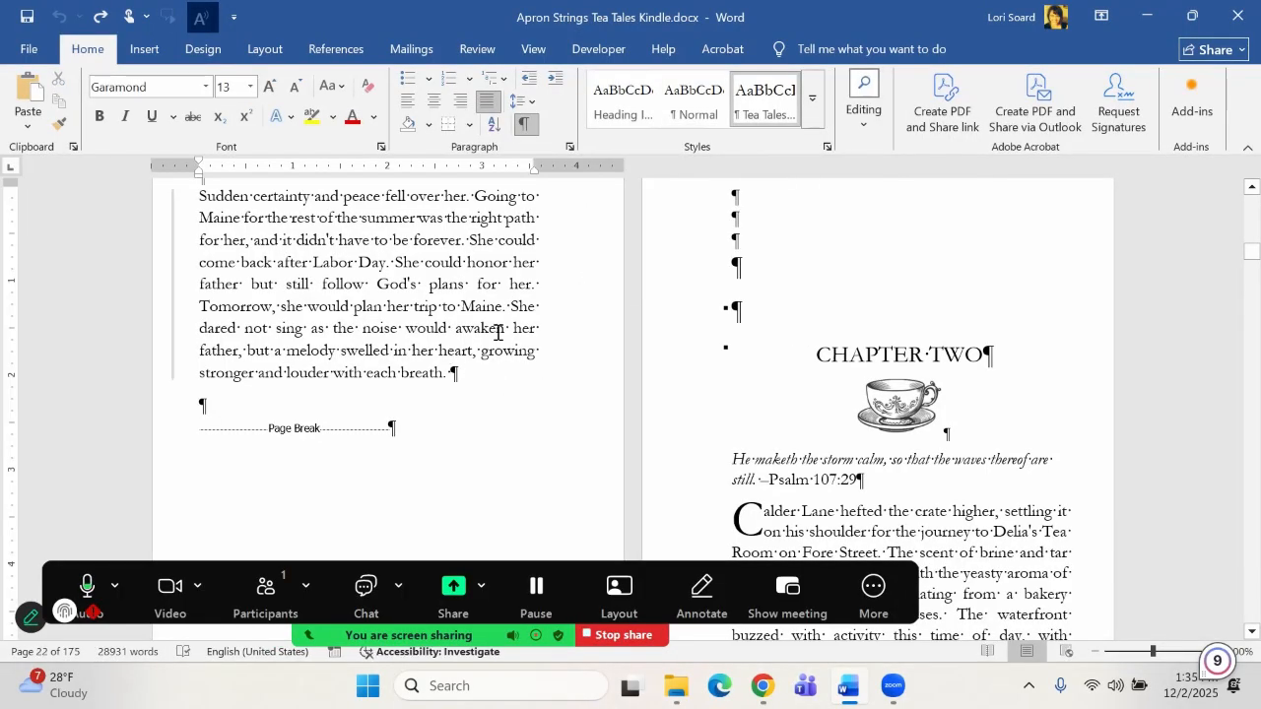
drag(507, 324, 511, 325)
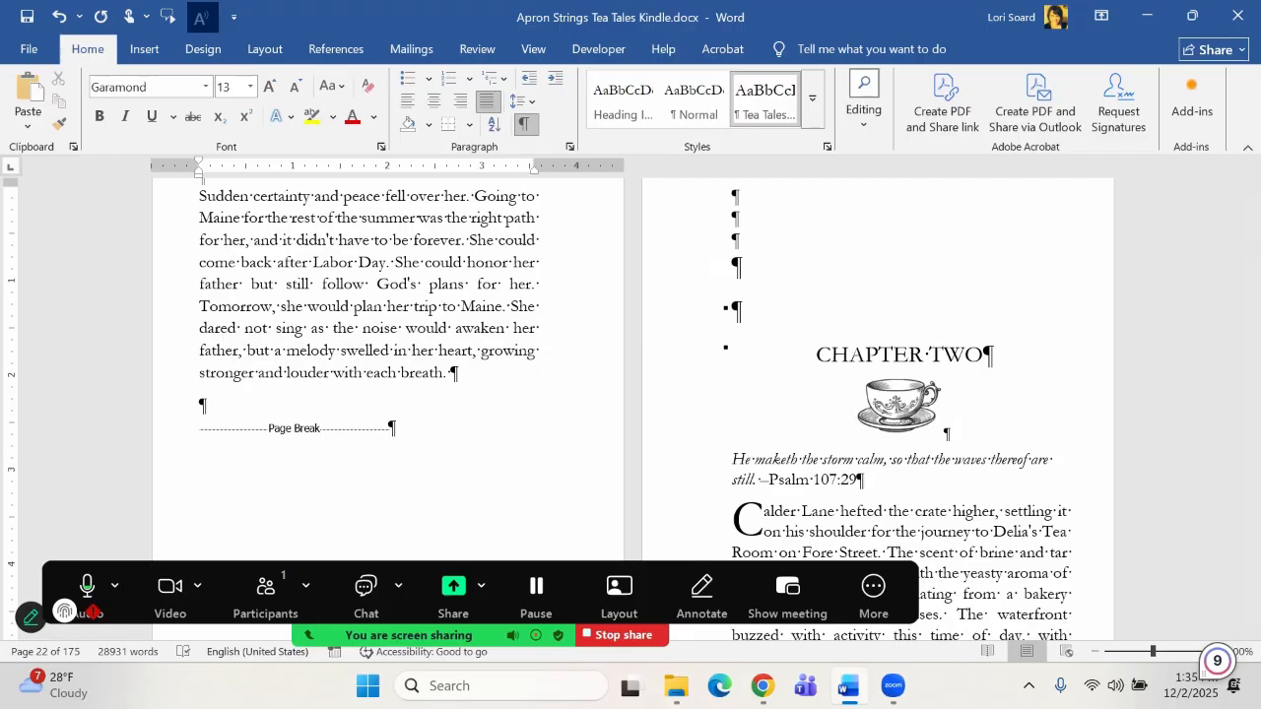
click(284, 431)
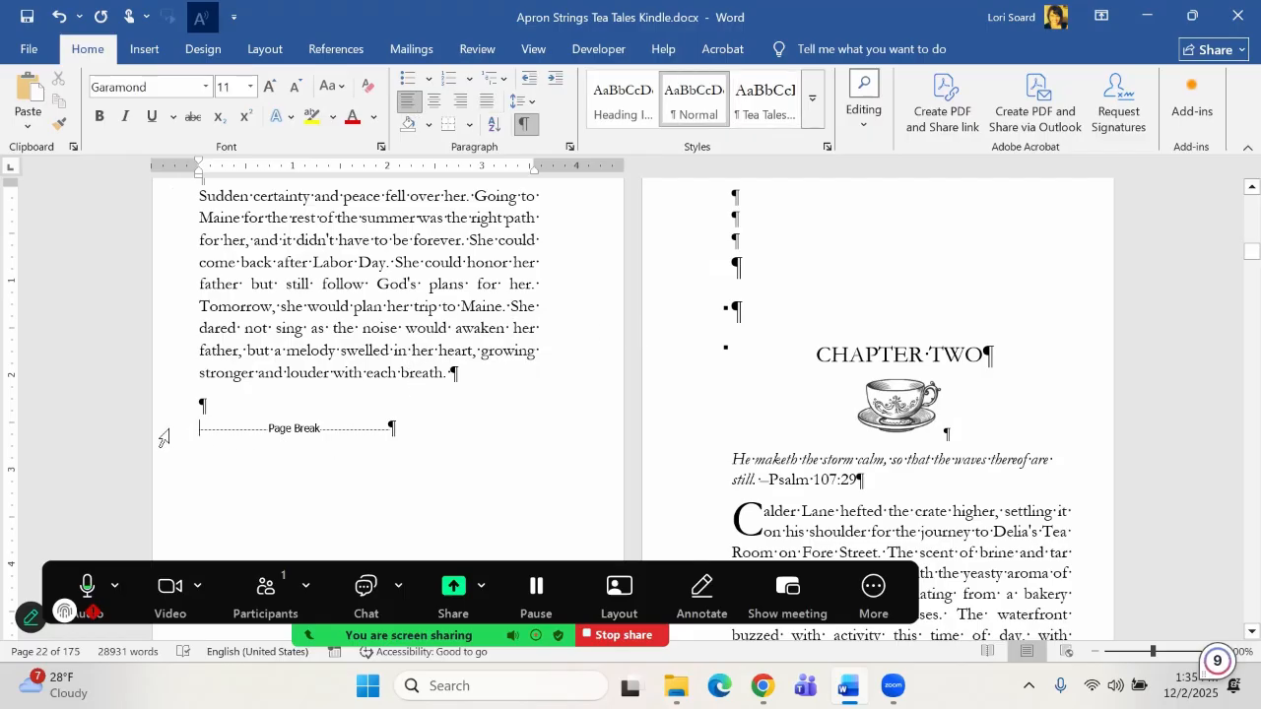
click(164, 438)
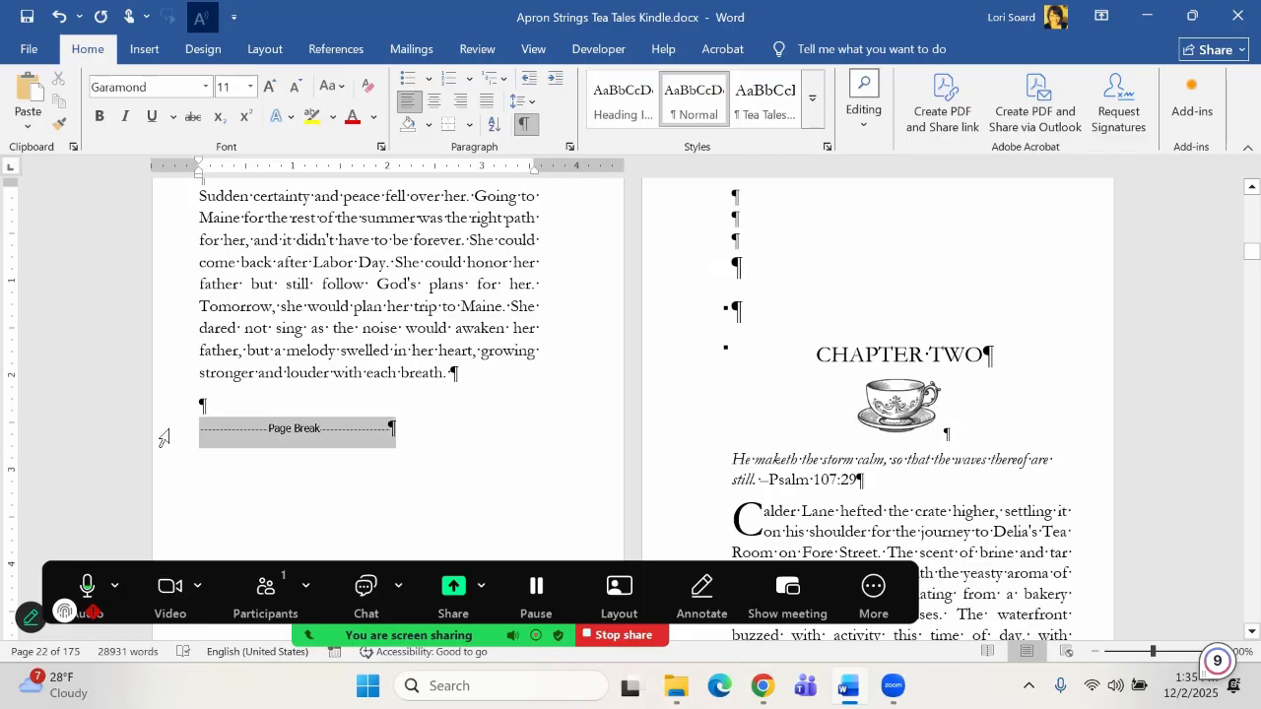
click(136, 48)
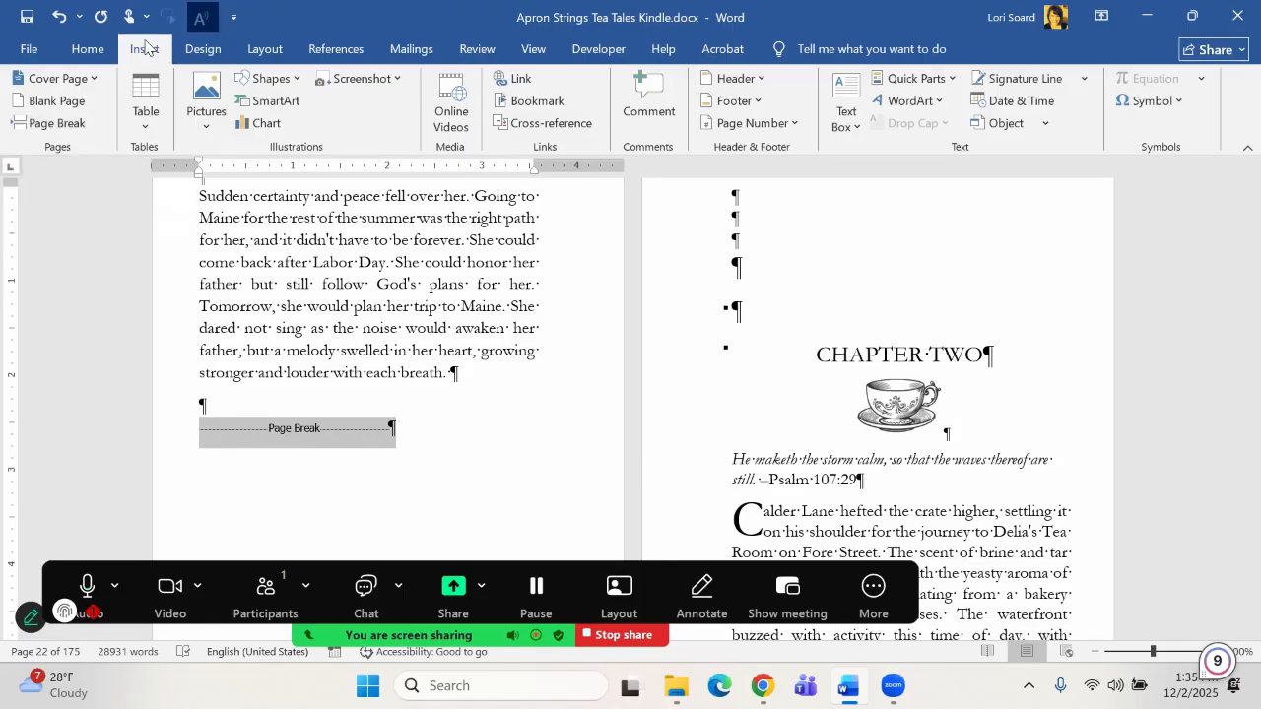
click(441, 427)
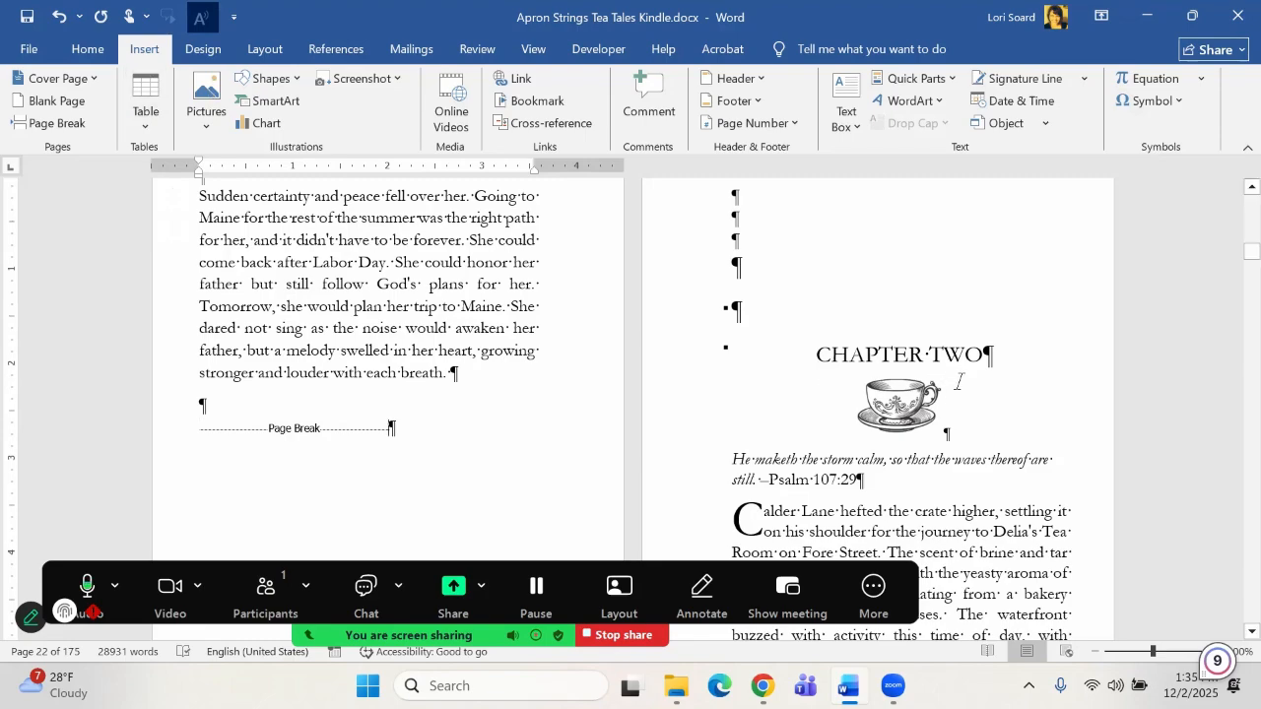
Select the Chapter Two opening from its heading through the teacup, epigraph and first drop-cap line to review the layout.
scroll(958, 381, down, 3)
click(844, 401)
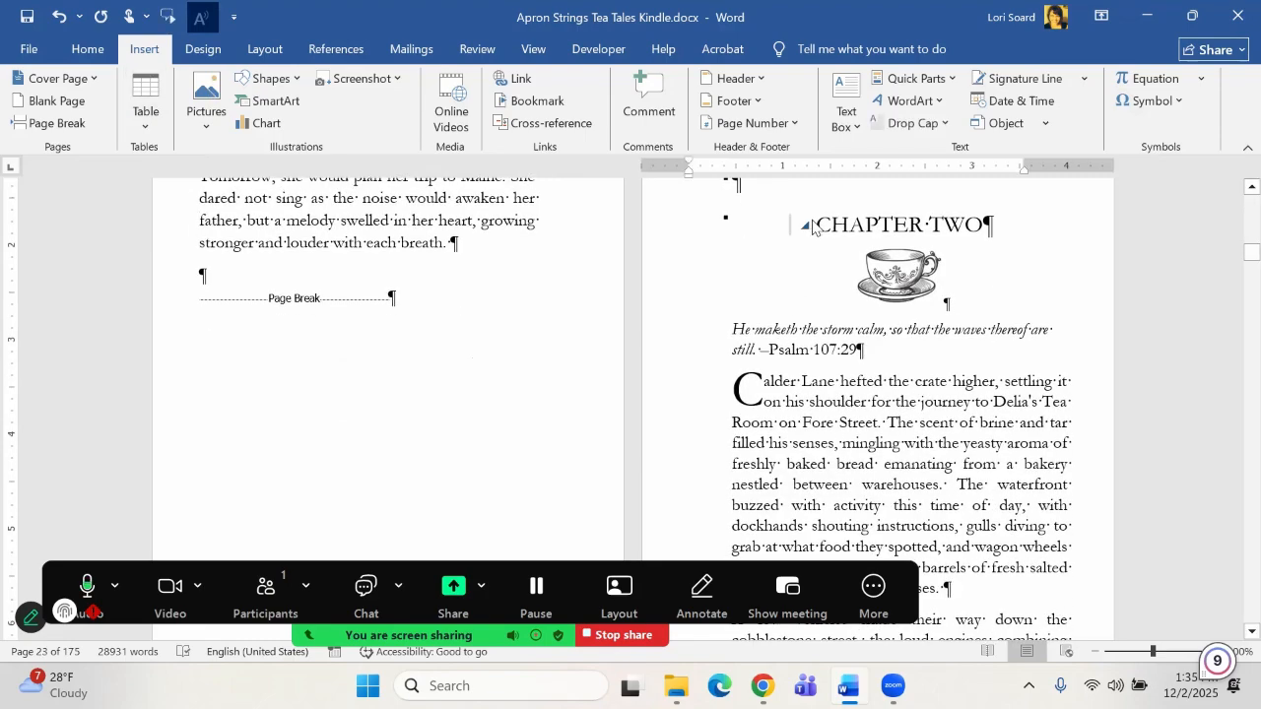
drag(856, 225, 986, 383)
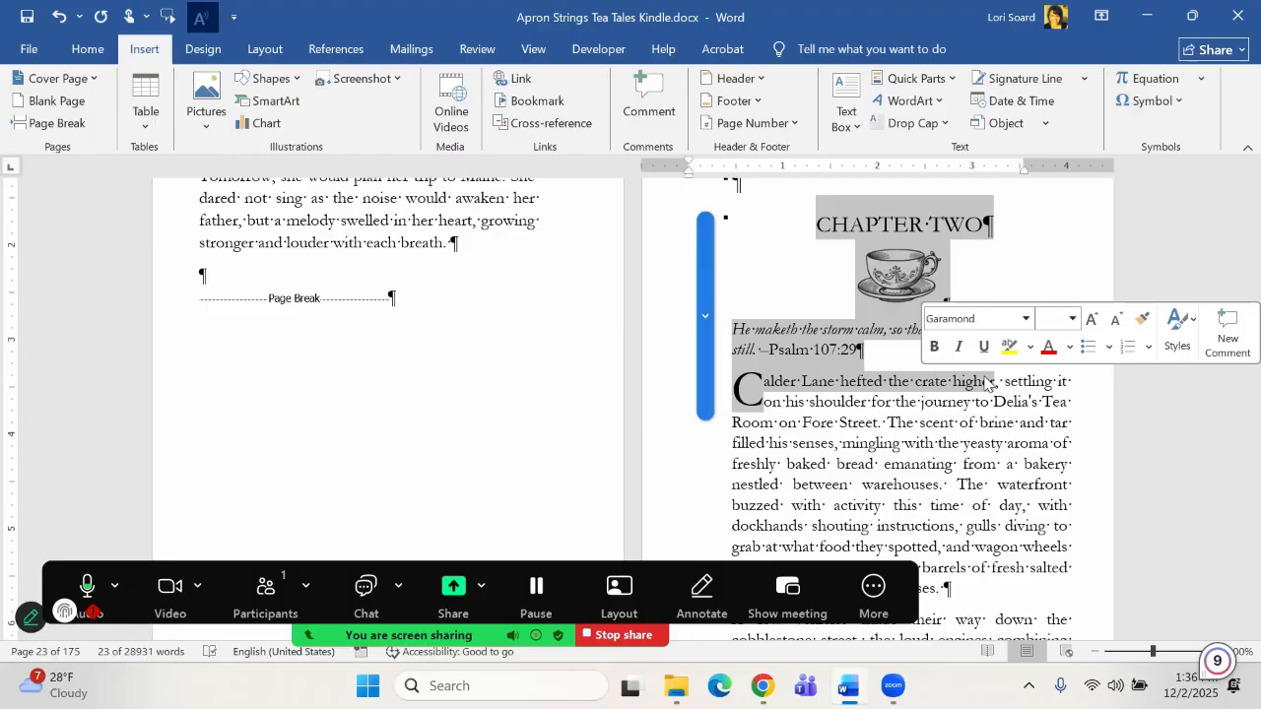
scroll(363, 261, up, 4)
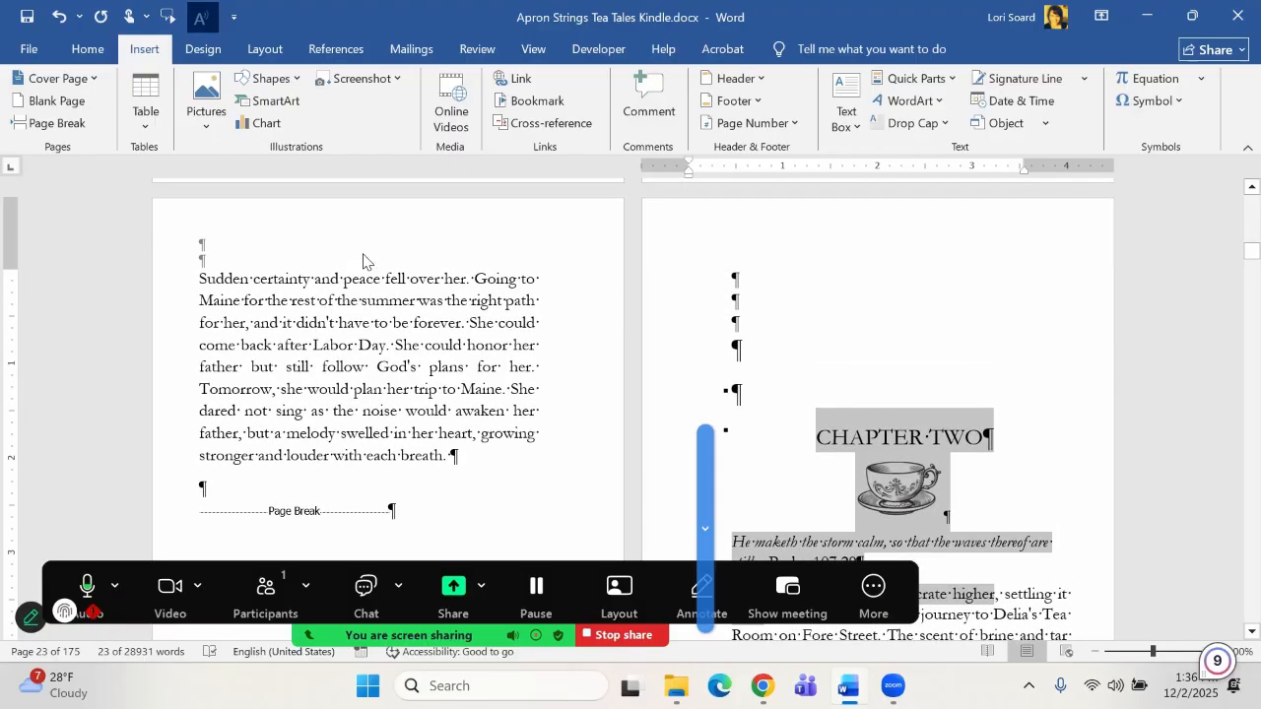
Examine the page break line that ends Chapter One by selecting it, and return to the title page at the manuscript's beginning.
scroll(362, 261, down, 1)
click(484, 385)
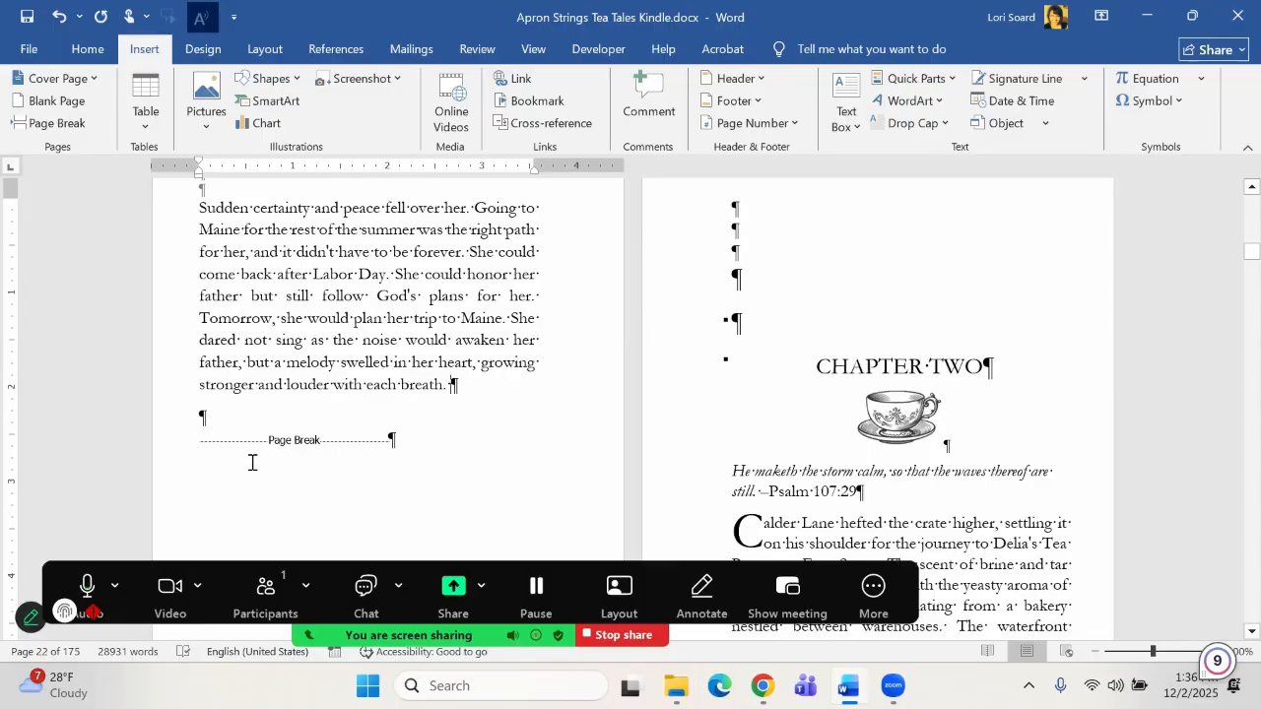
drag(266, 498, 586, 494)
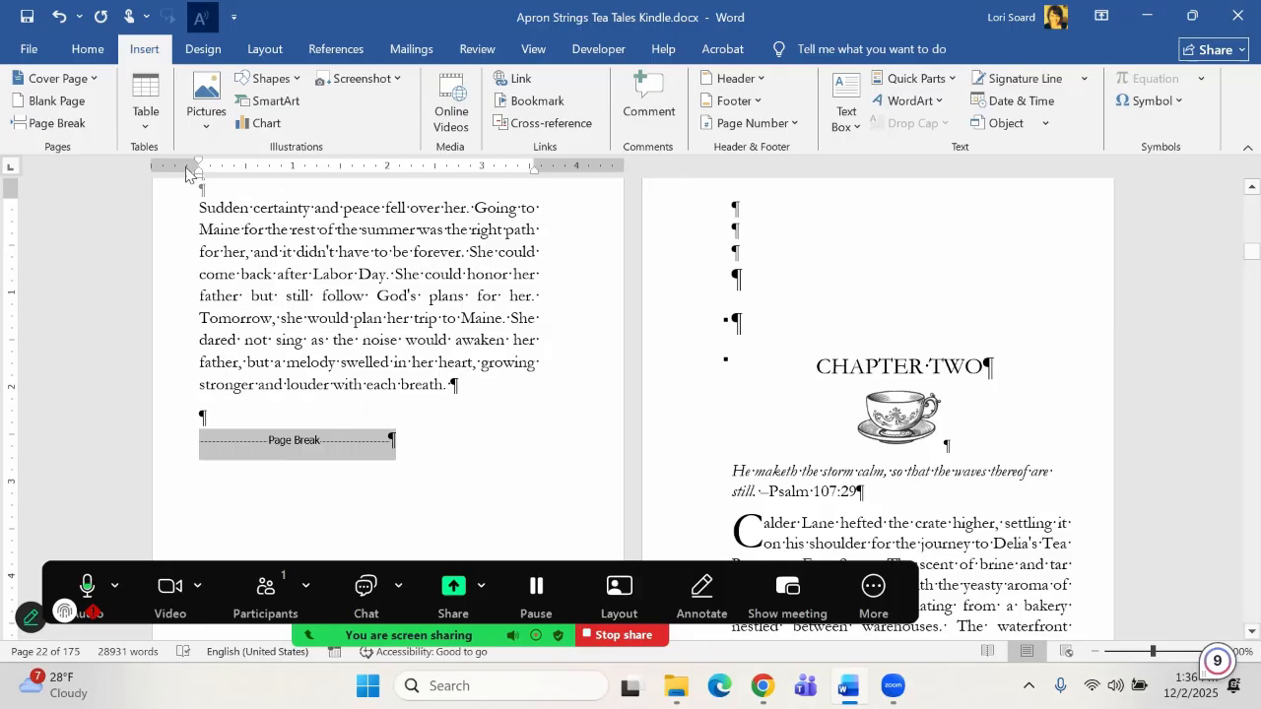
scroll(808, 422, down, 4)
drag(1230, 261, 1231, 197)
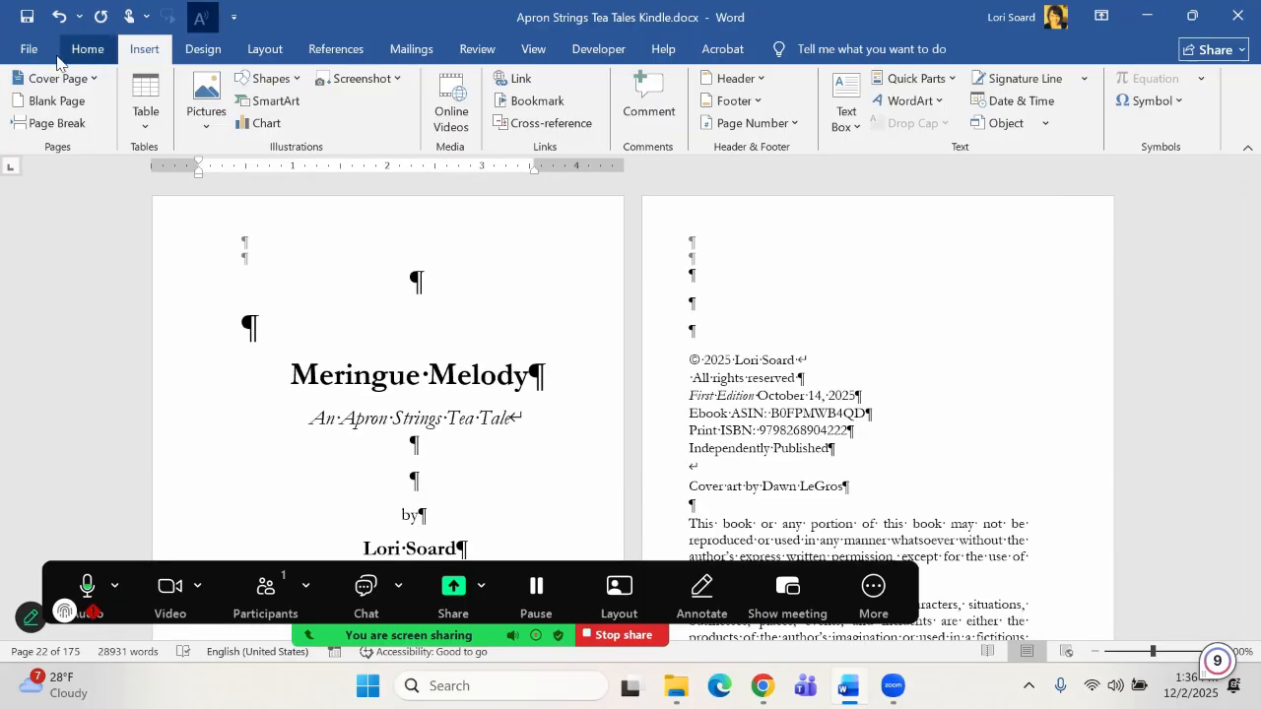
Create a new blank document and enter "TITLE PAGE" as its first line.
click(24, 49)
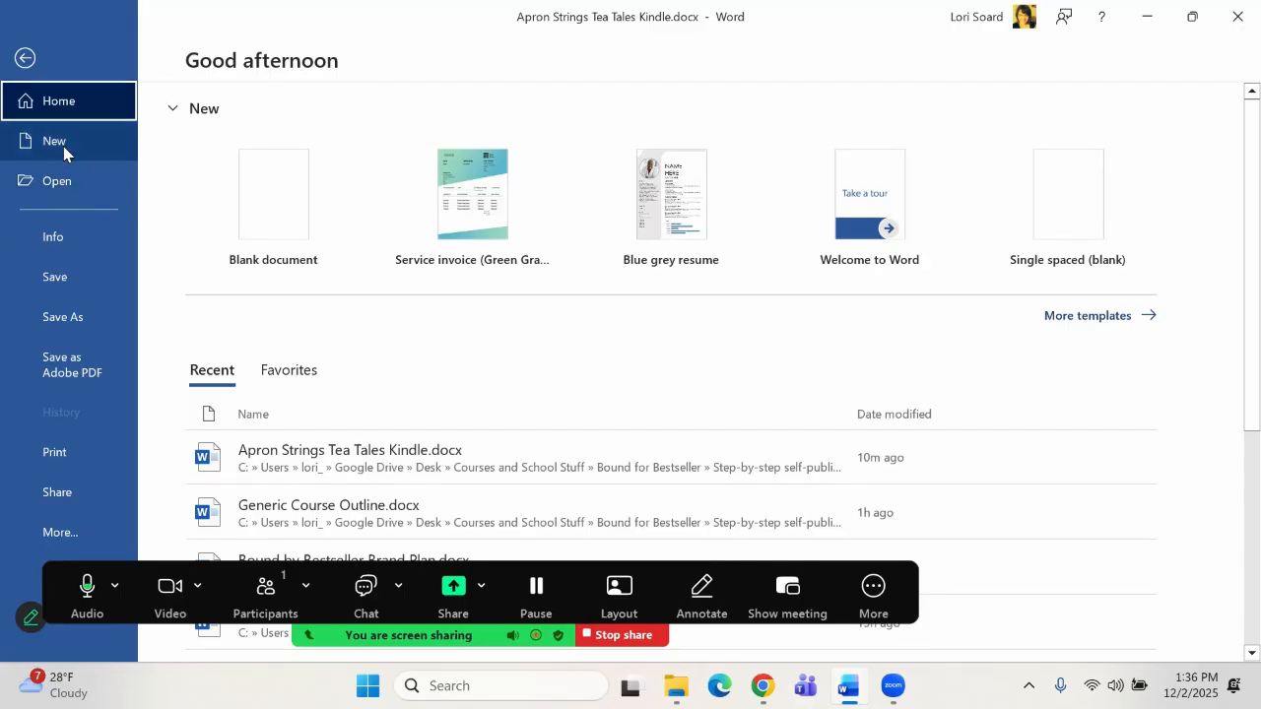
click(63, 145)
click(318, 198)
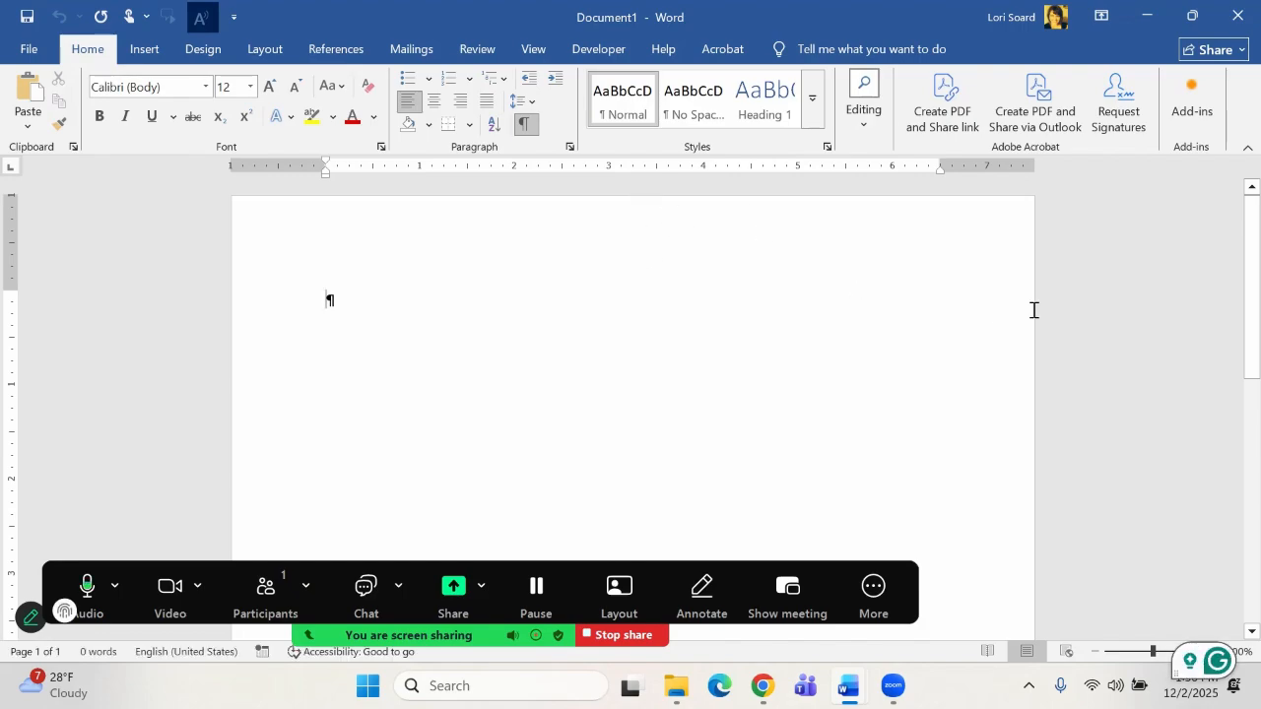
text(TITLE)
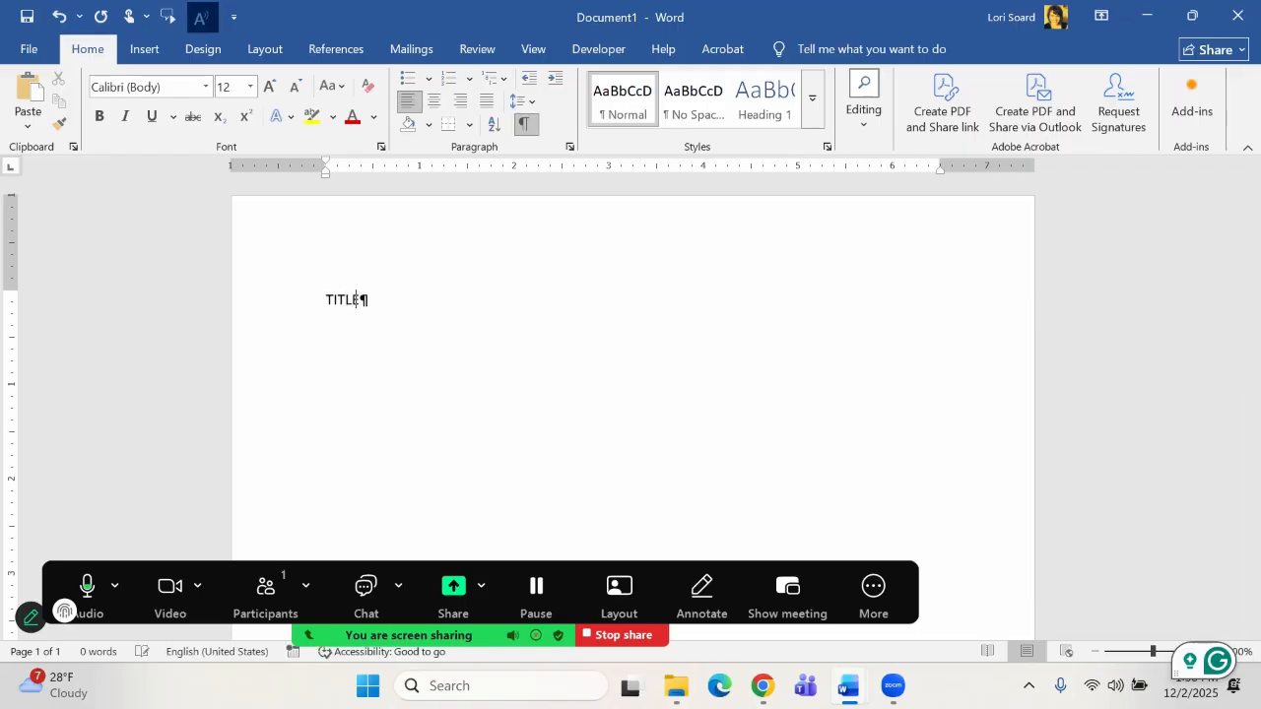
text(:PAGE)
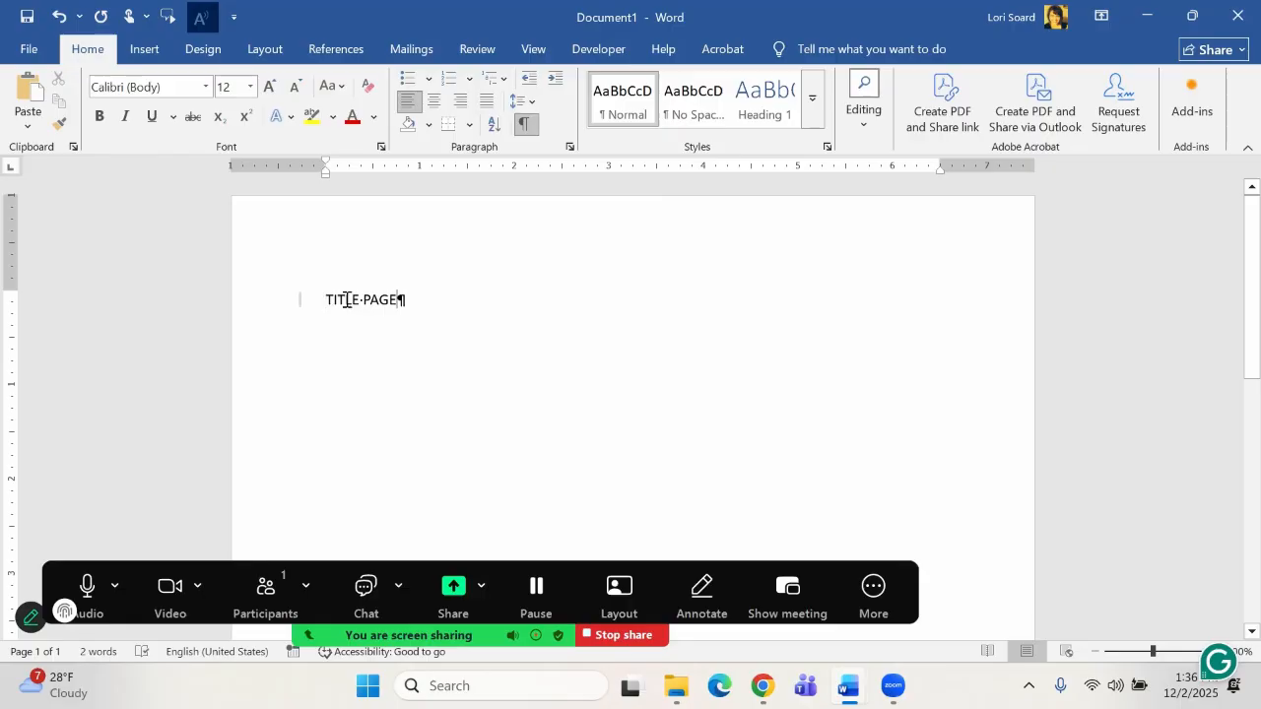
Add a second "TITLE PAGE" line in Times New Roman below the Calibri one and compare the two fonts.
drag(346, 298, 394, 299)
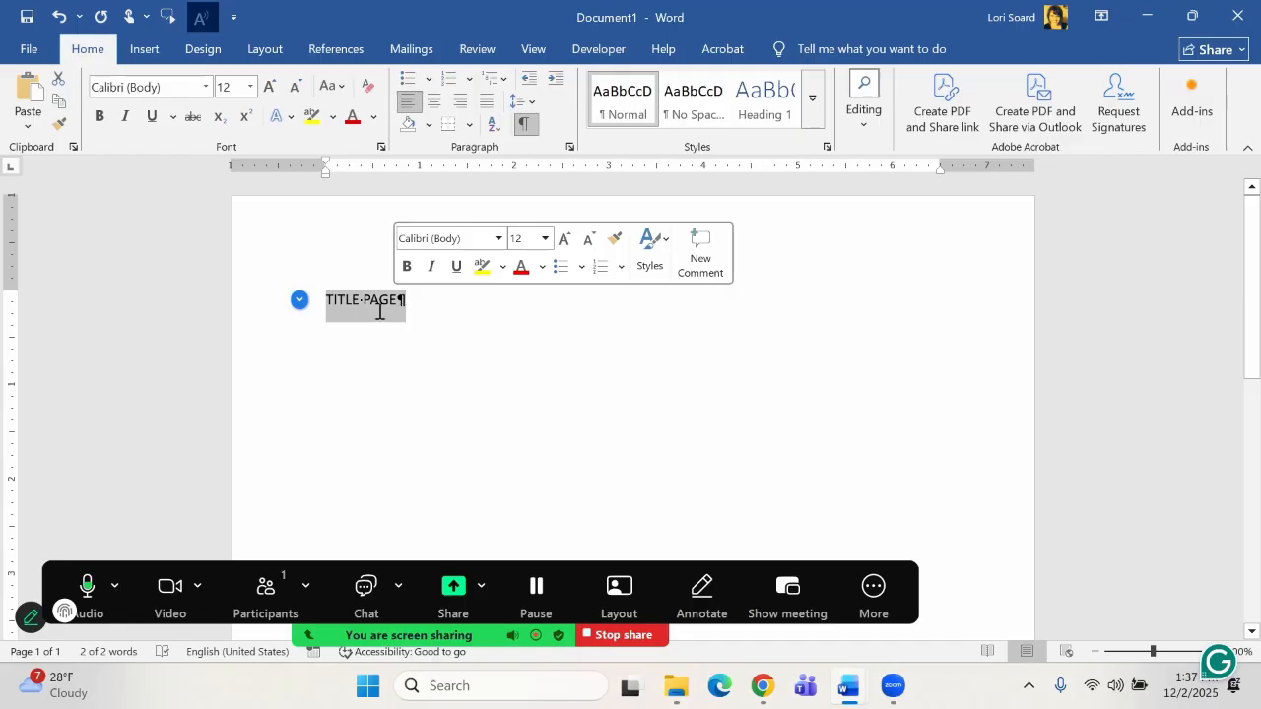
click(489, 299)
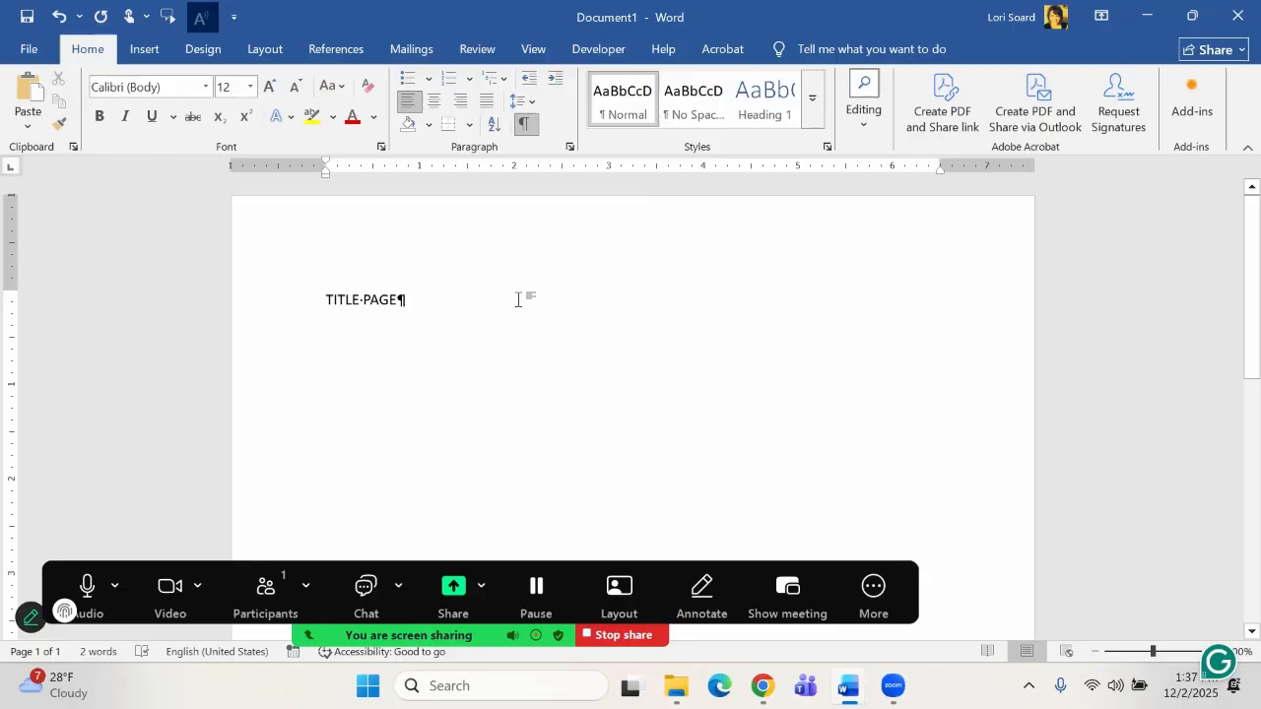
key(Return)
click(205, 87)
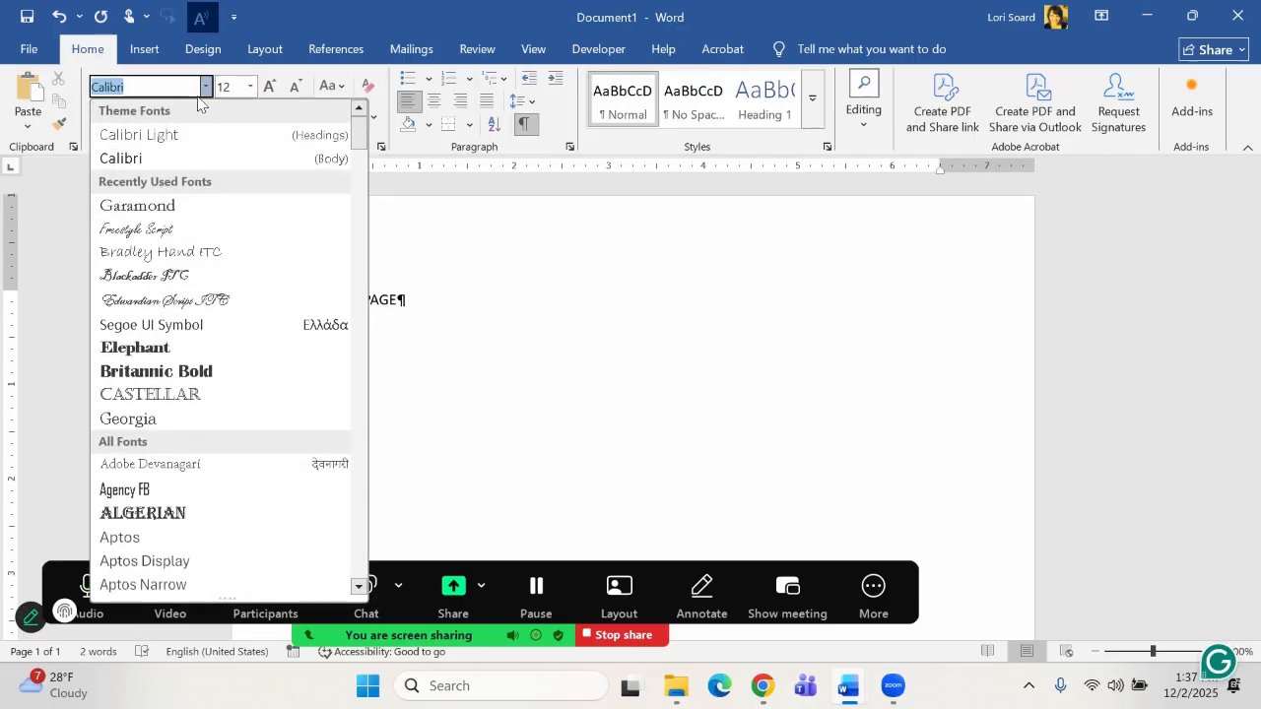
text(Times New Roman)
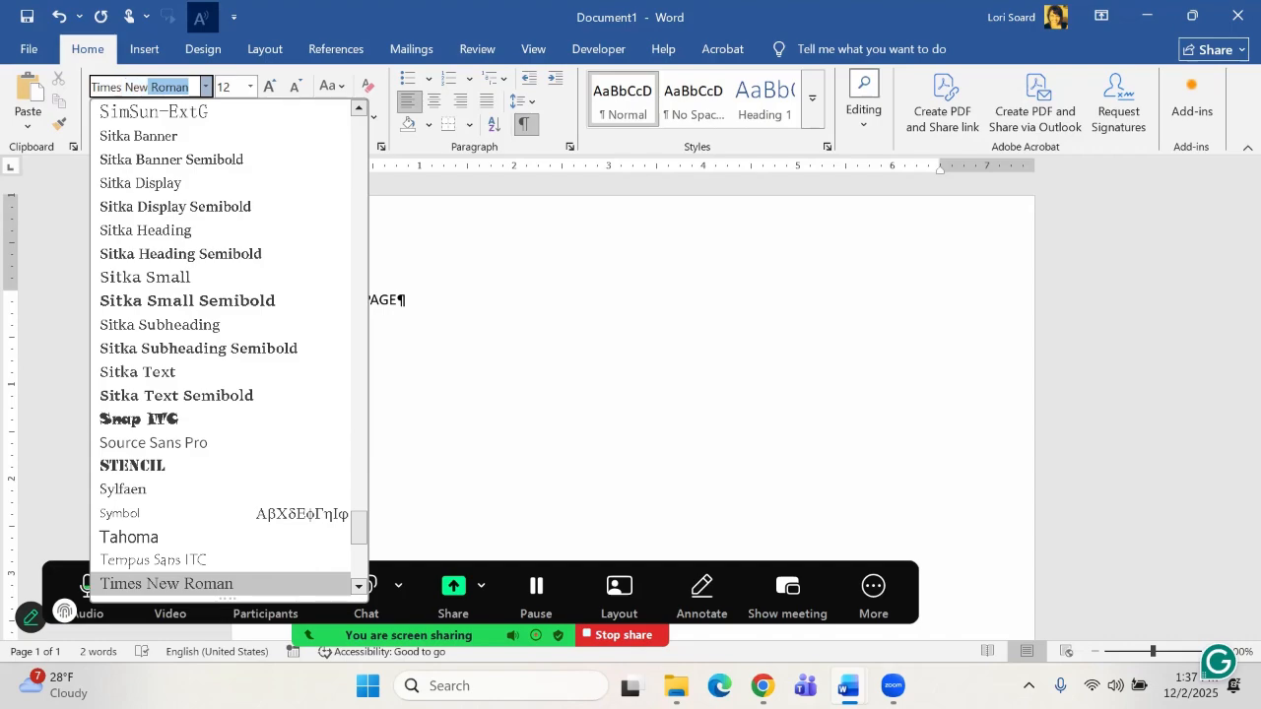
key(Return)
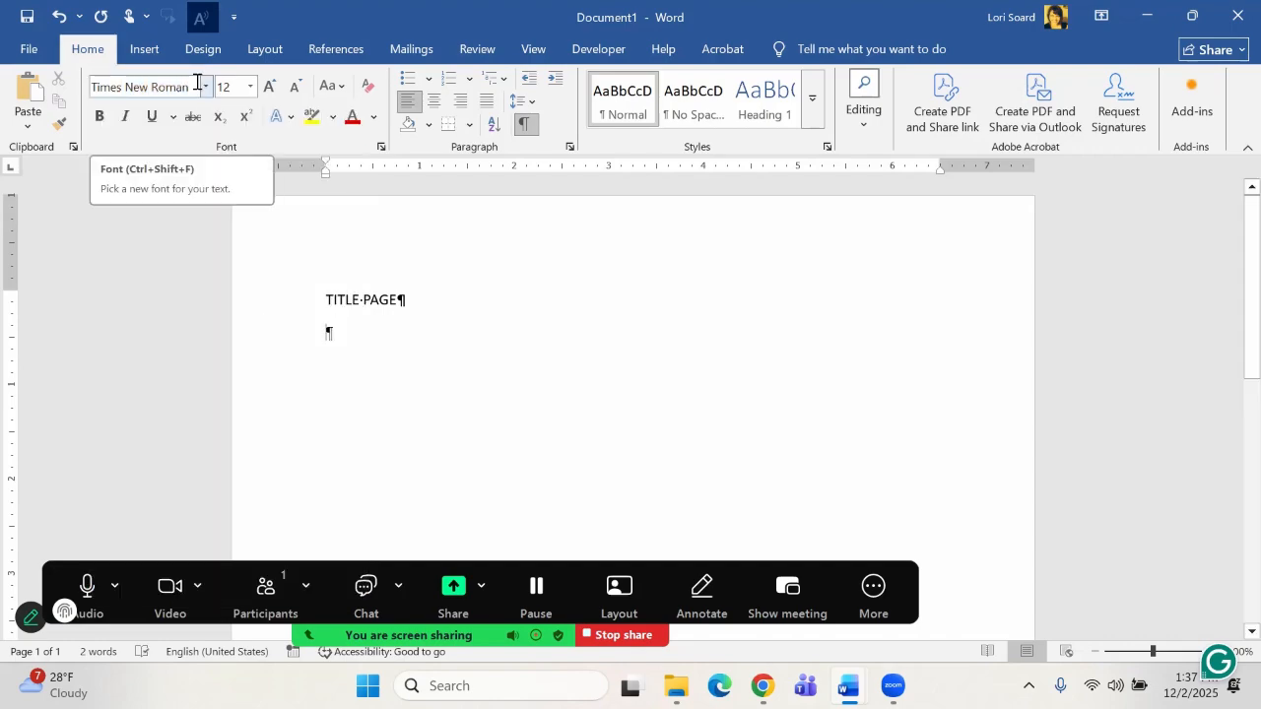
text(TITLE PAGE)
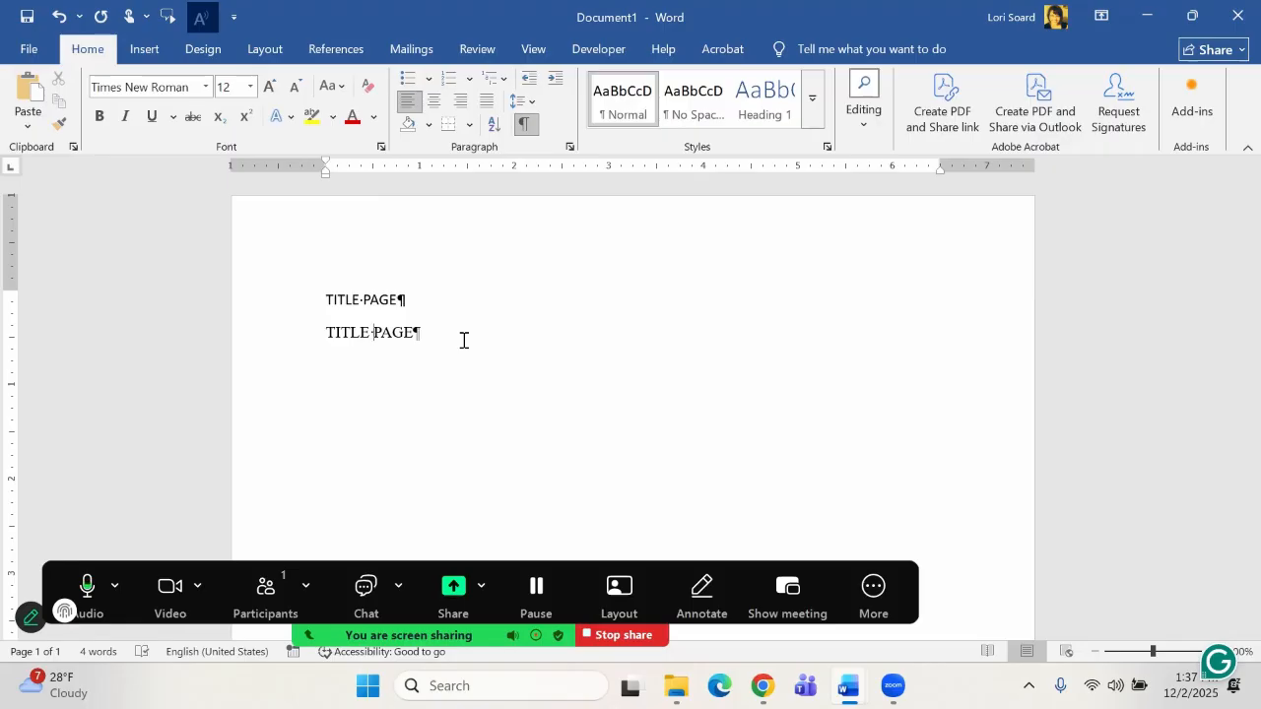
drag(323, 296, 391, 299)
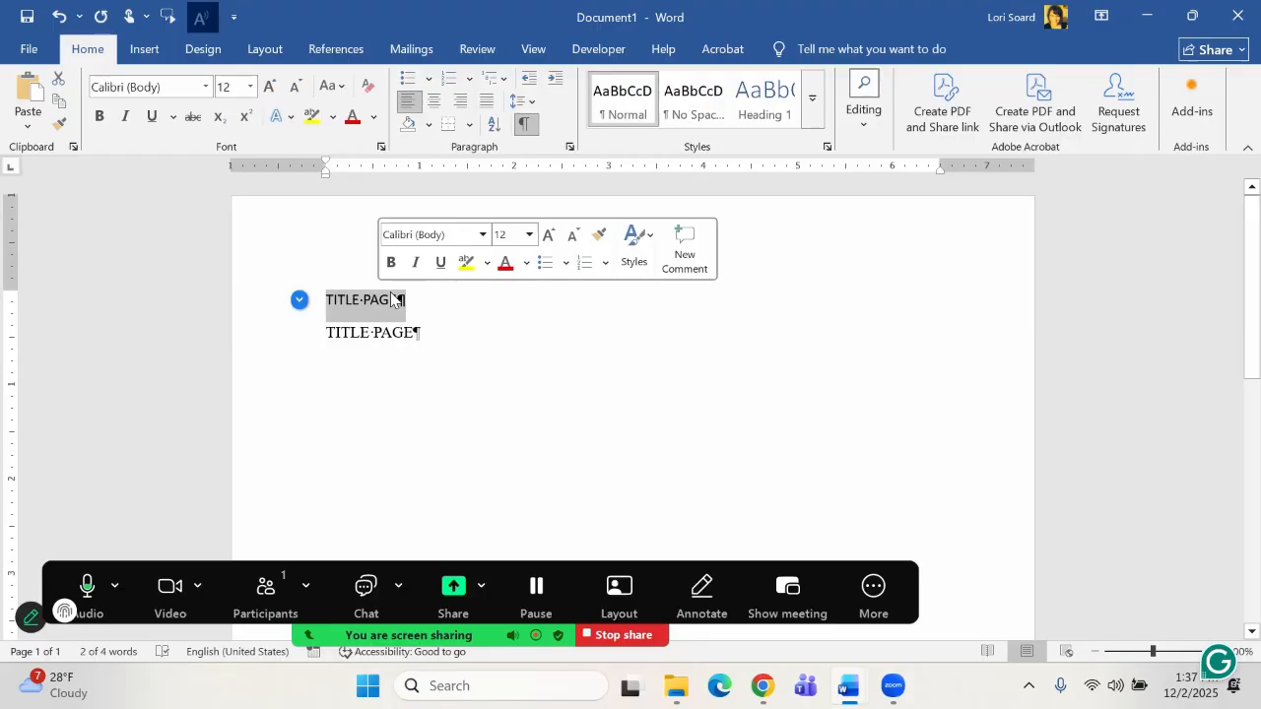
click(388, 309)
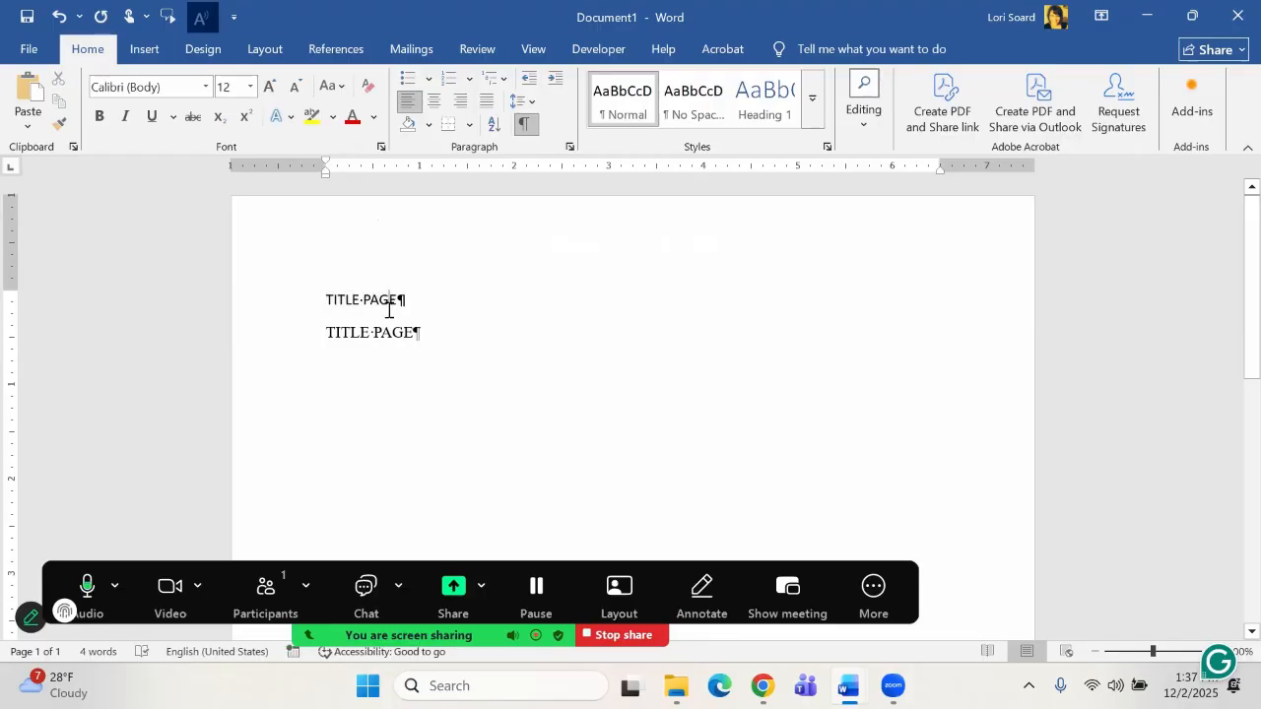
triple_click(345, 332)
click(393, 335)
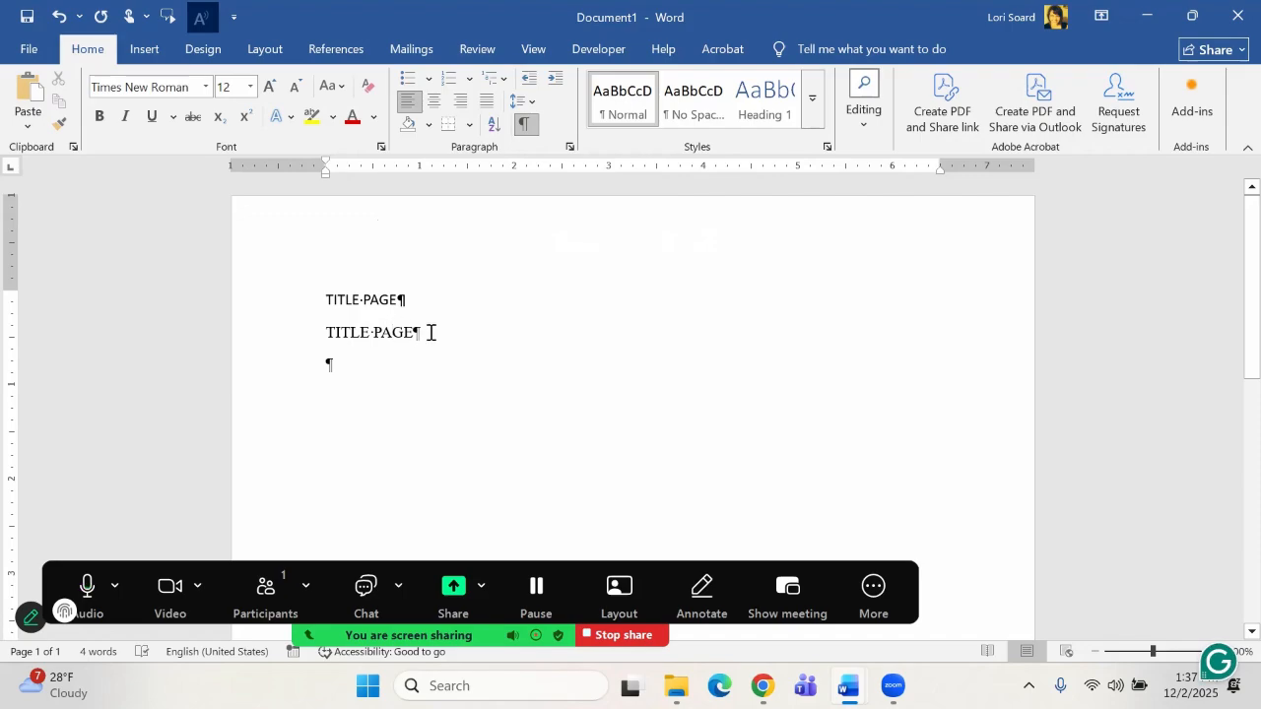
Copy the Times New Roman "TITLE PAGE" line and paste it repeatedly to fill the lines below.
drag(410, 333, 326, 333)
key(ctrl+c)
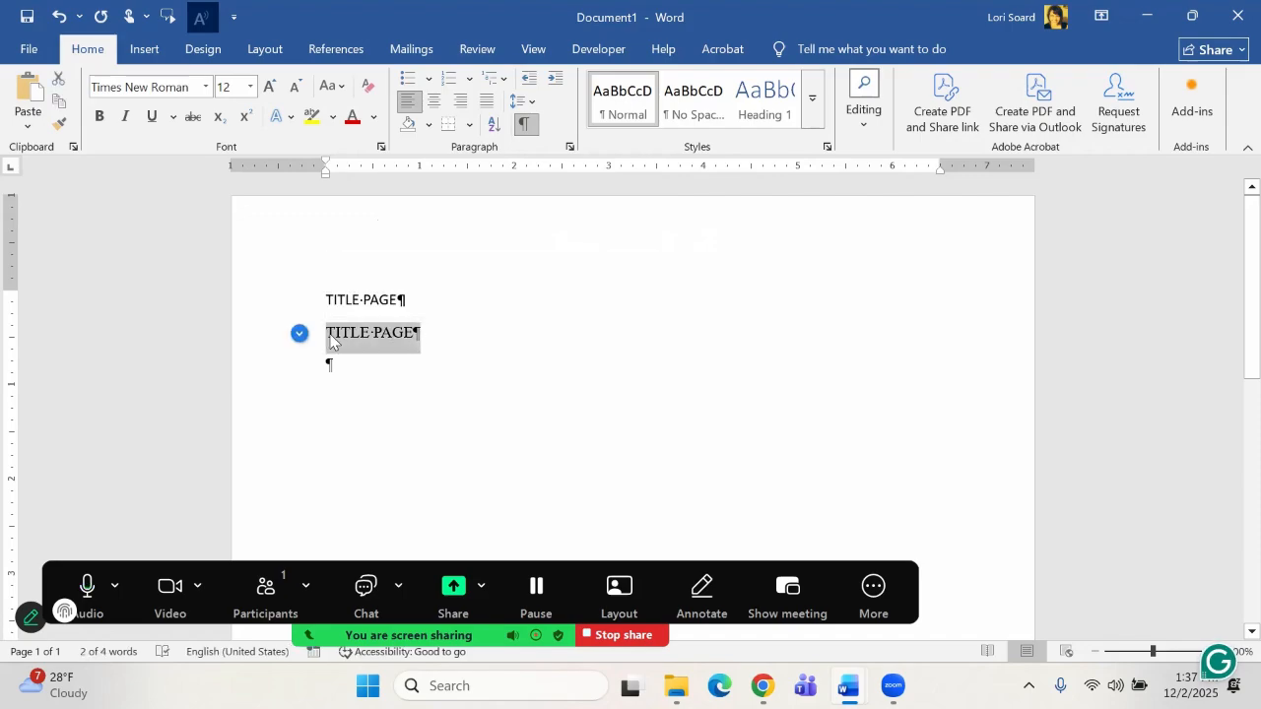
click(416, 333)
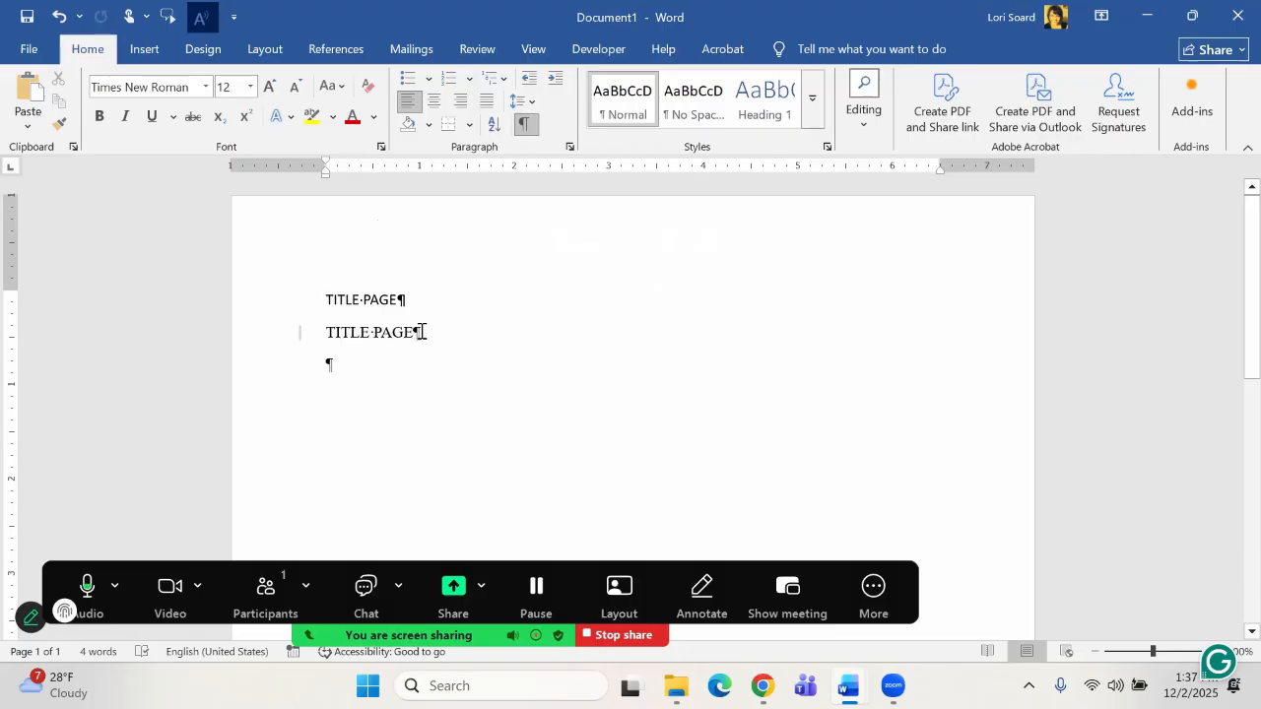
key(ctrl+v)
key(ctrl+v)
key(ctrl+v)
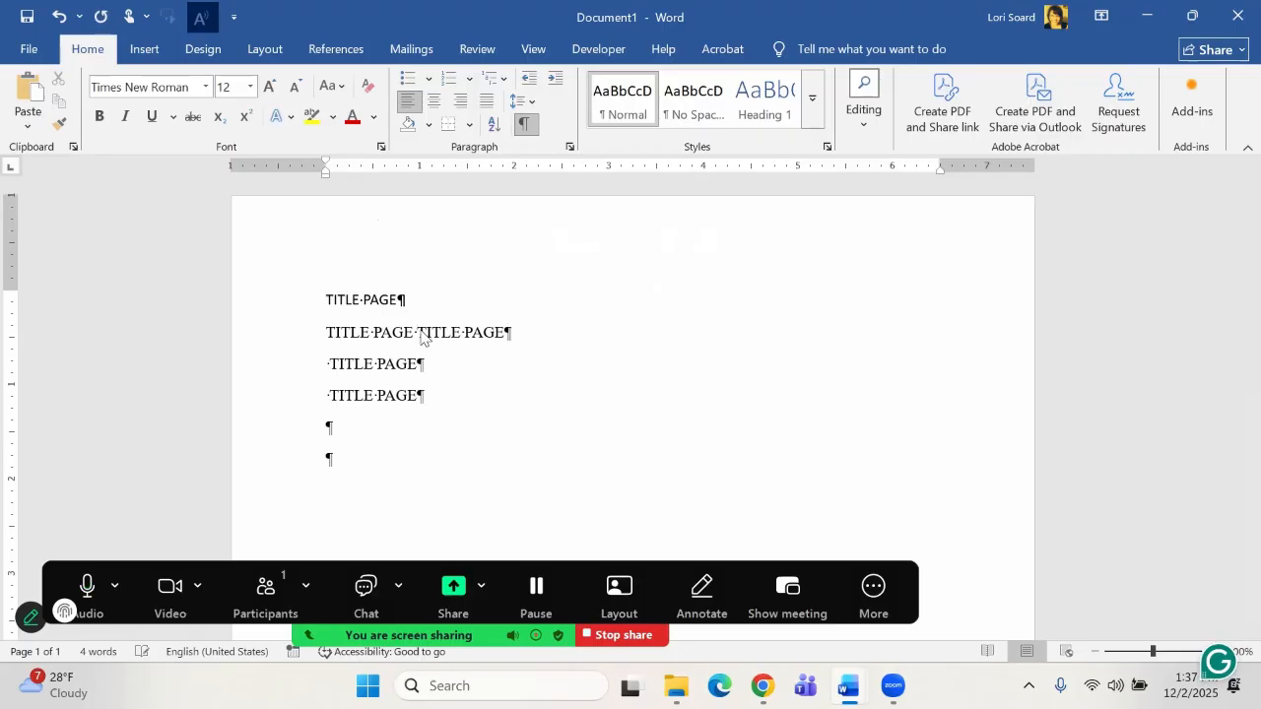
key(Down)
key(ctrl+v)
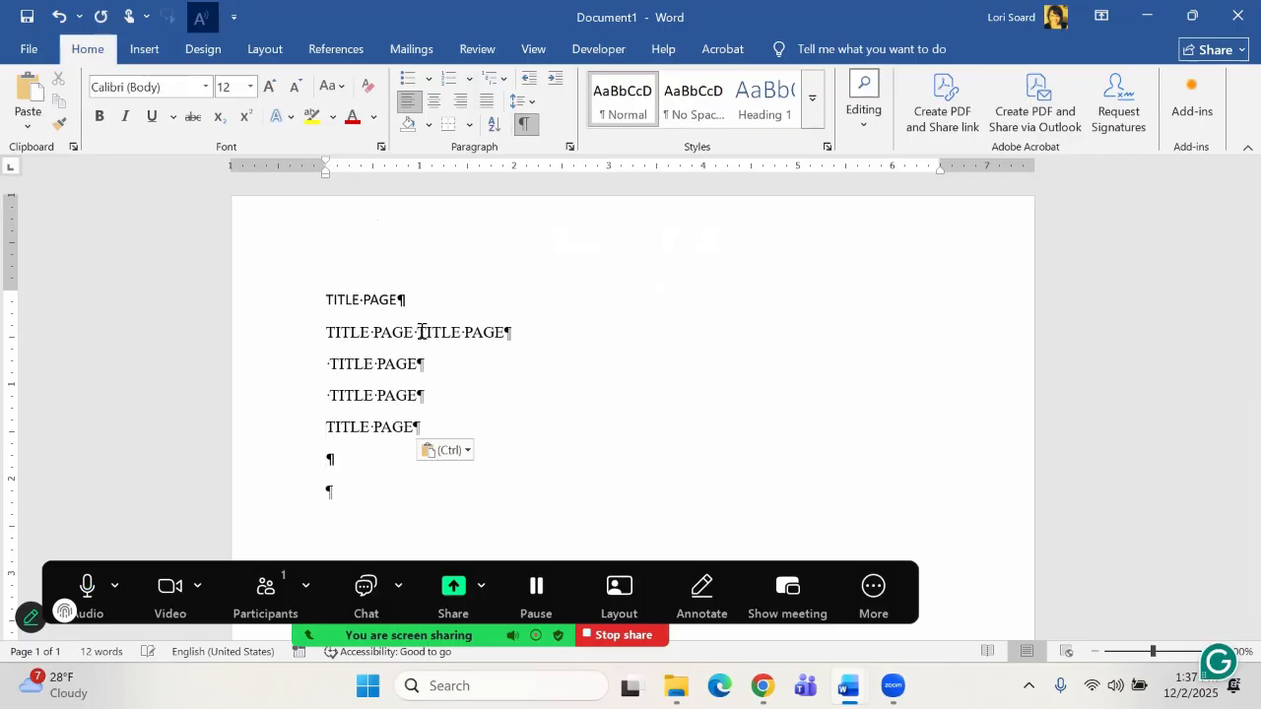
key(ctrl+v)
key(ctrl+v)
key(ctrl+v)
key(ctrl+v)
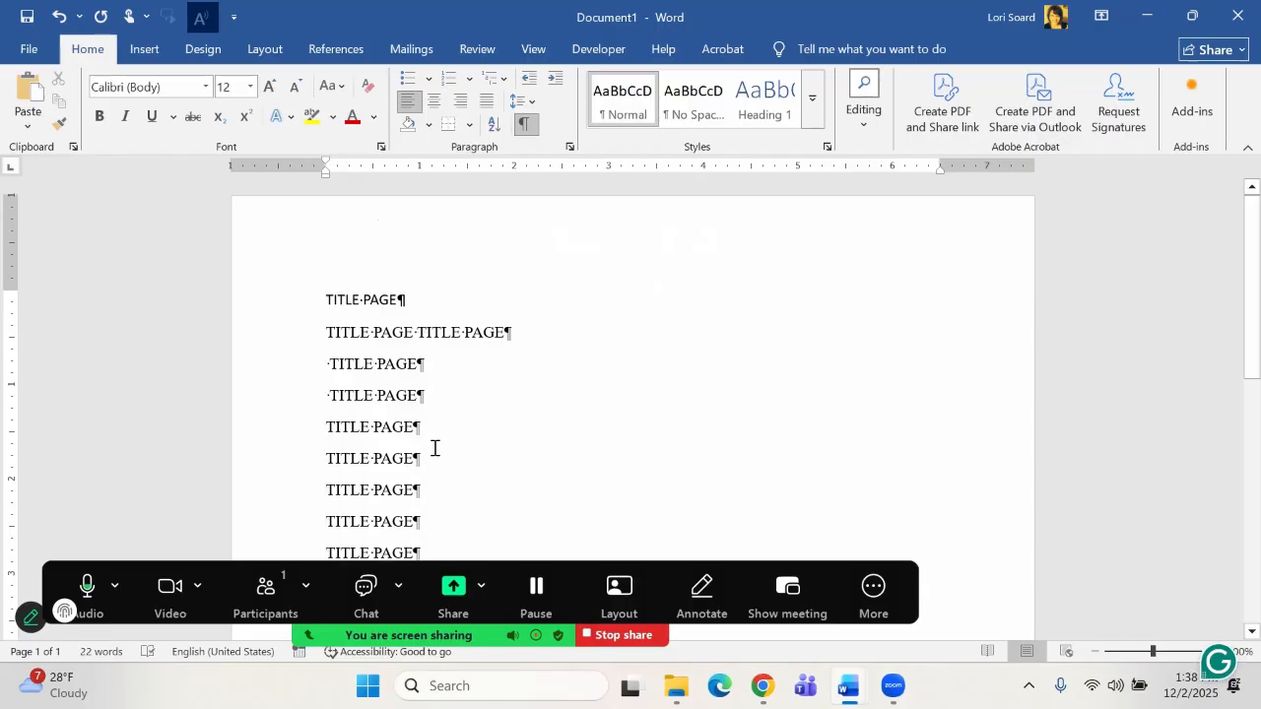
Delete the Times New Roman copies and restore the first line to a single Calibri "TITLE PAGE".
drag(402, 539, 276, 341)
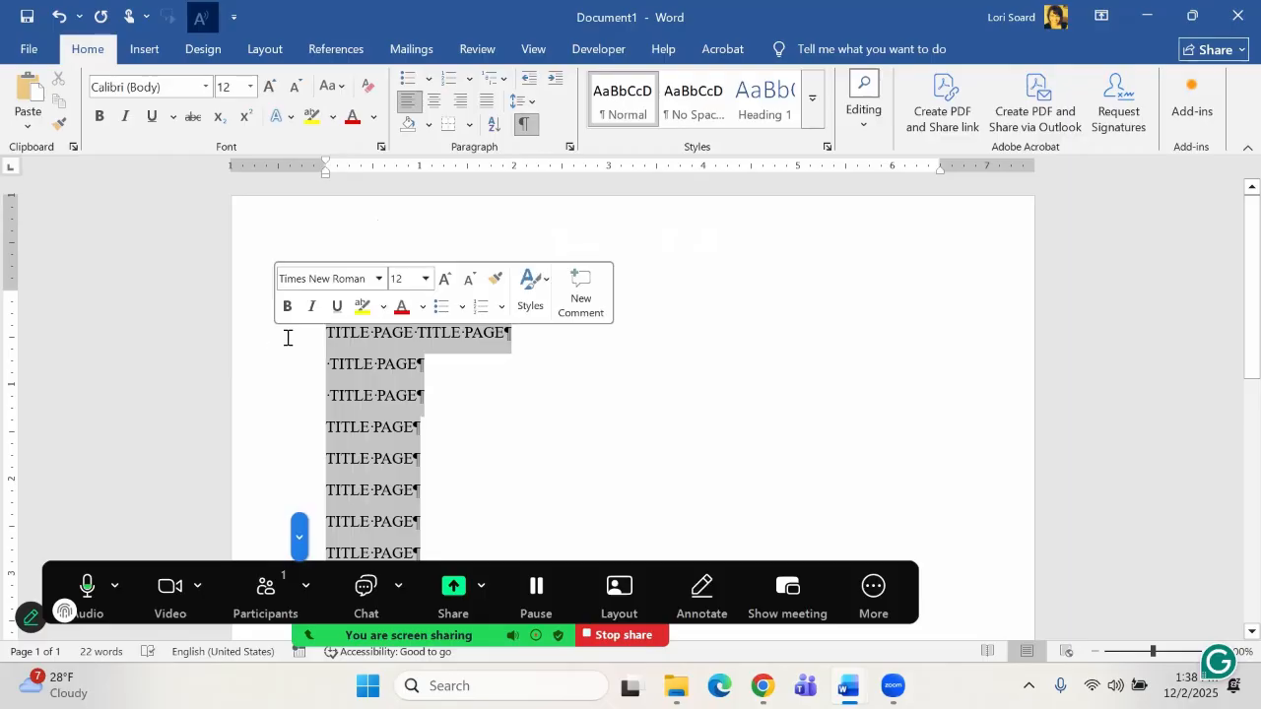
key(Delete)
key(BackSpace)
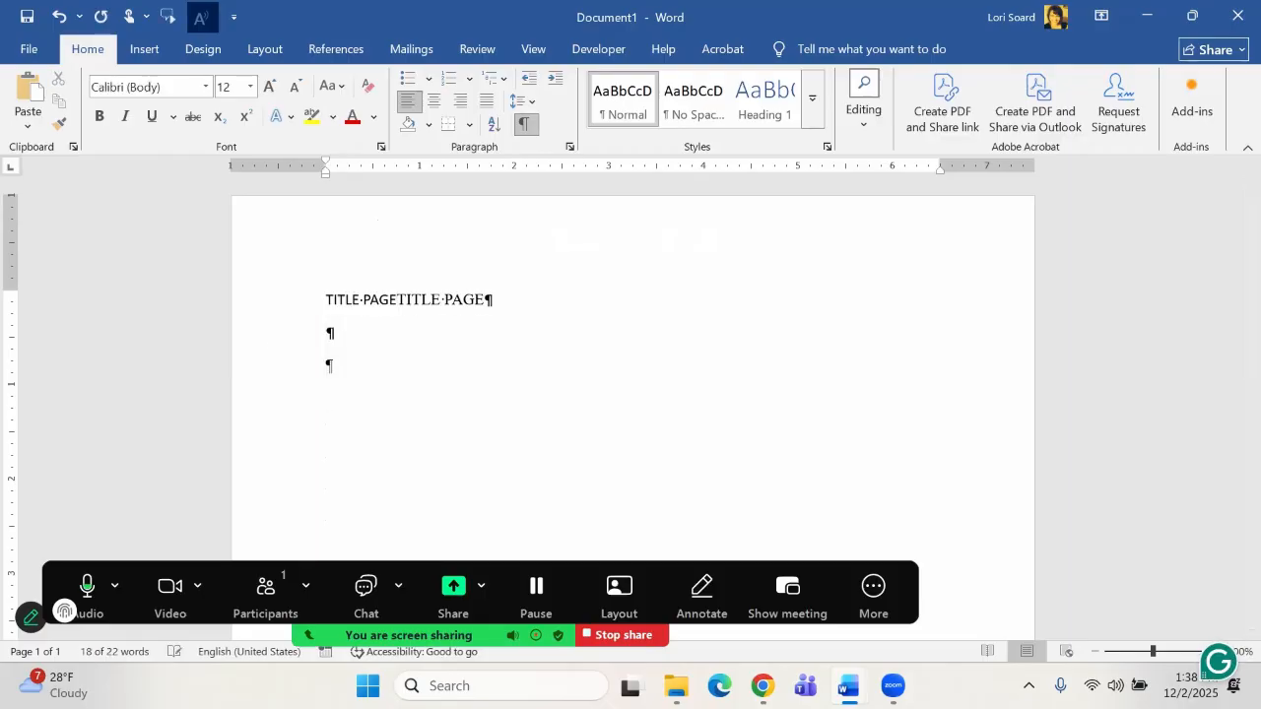
drag(471, 301, 400, 300)
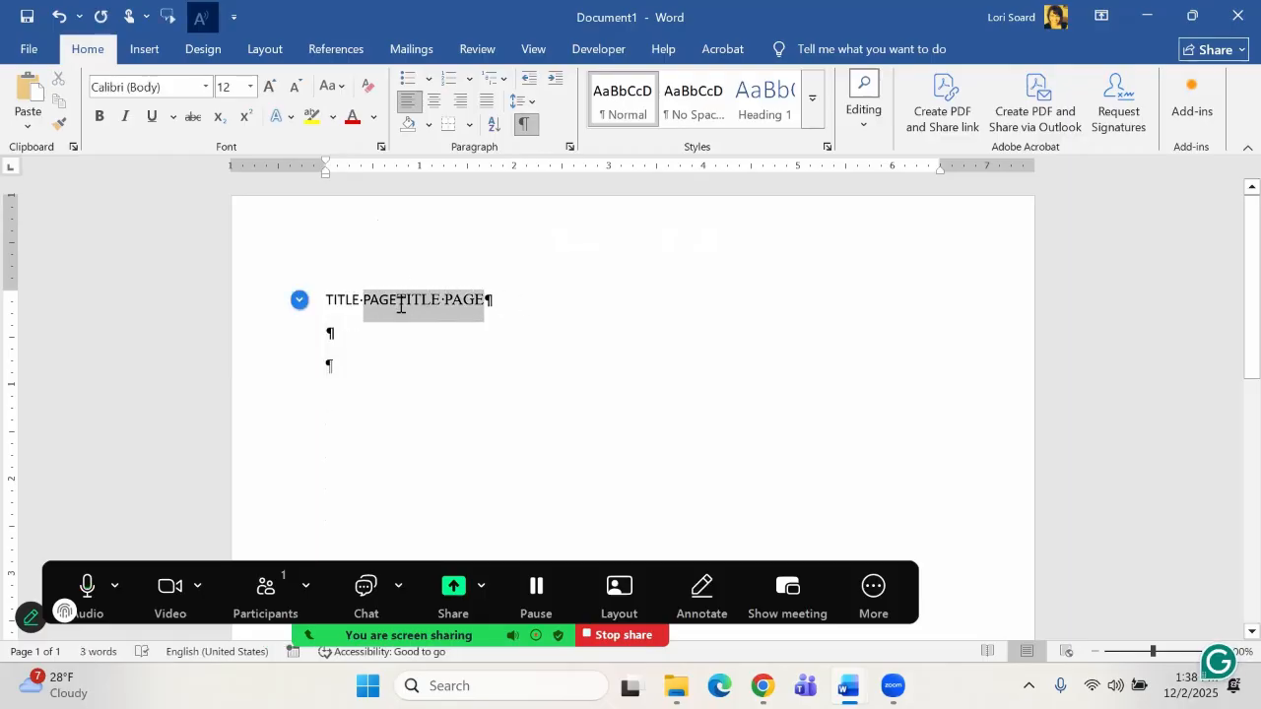
text(PAGE)
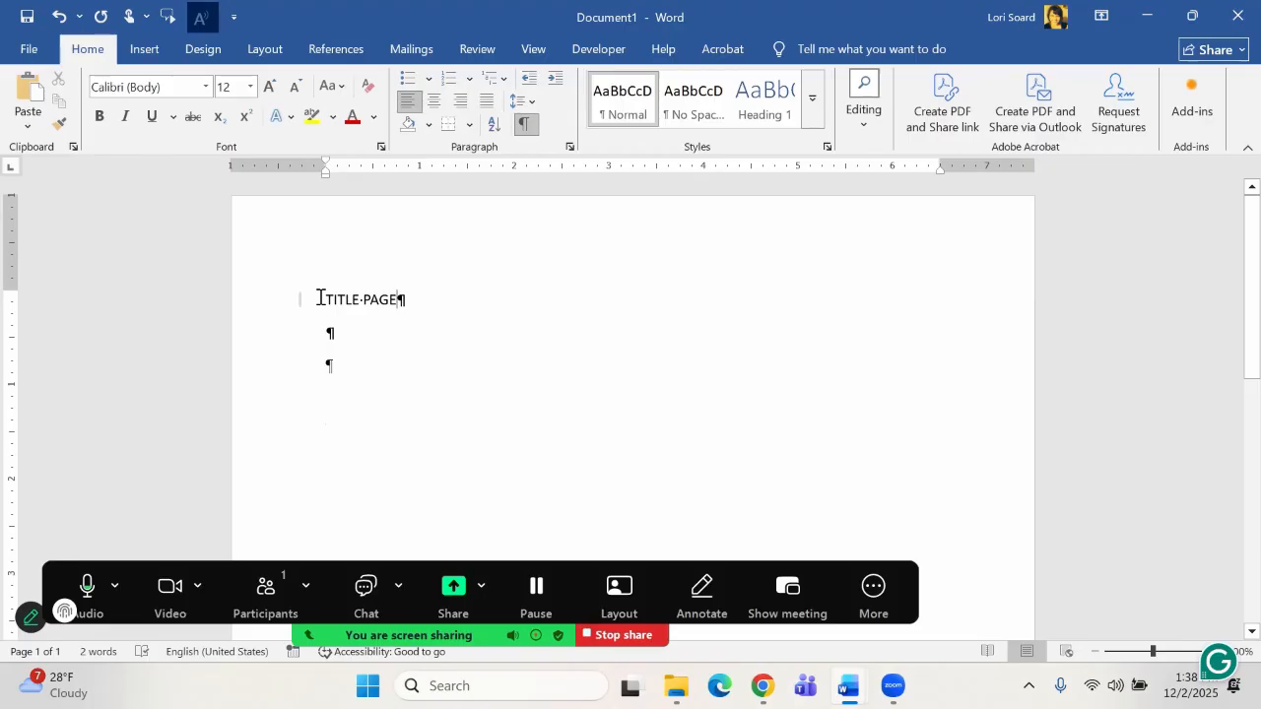
Center the "TITLE PAGE" line and set its font to Garamond.
drag(320, 300, 401, 297)
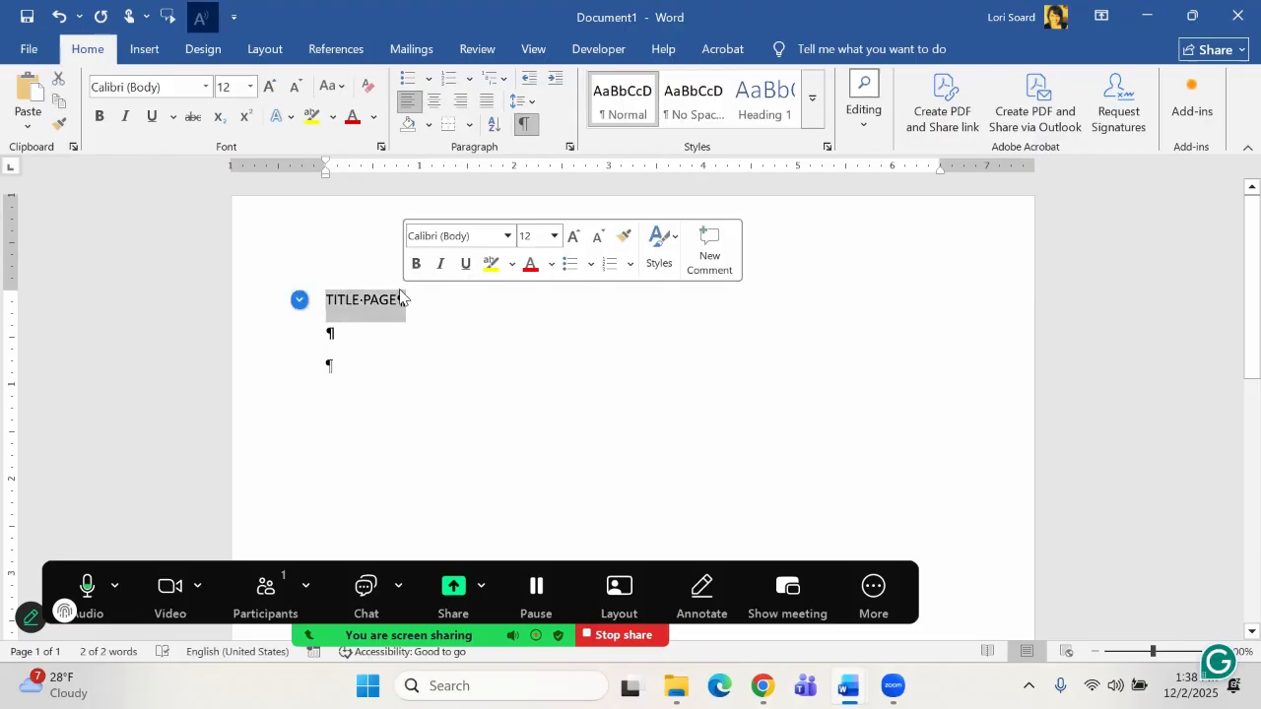
click(433, 101)
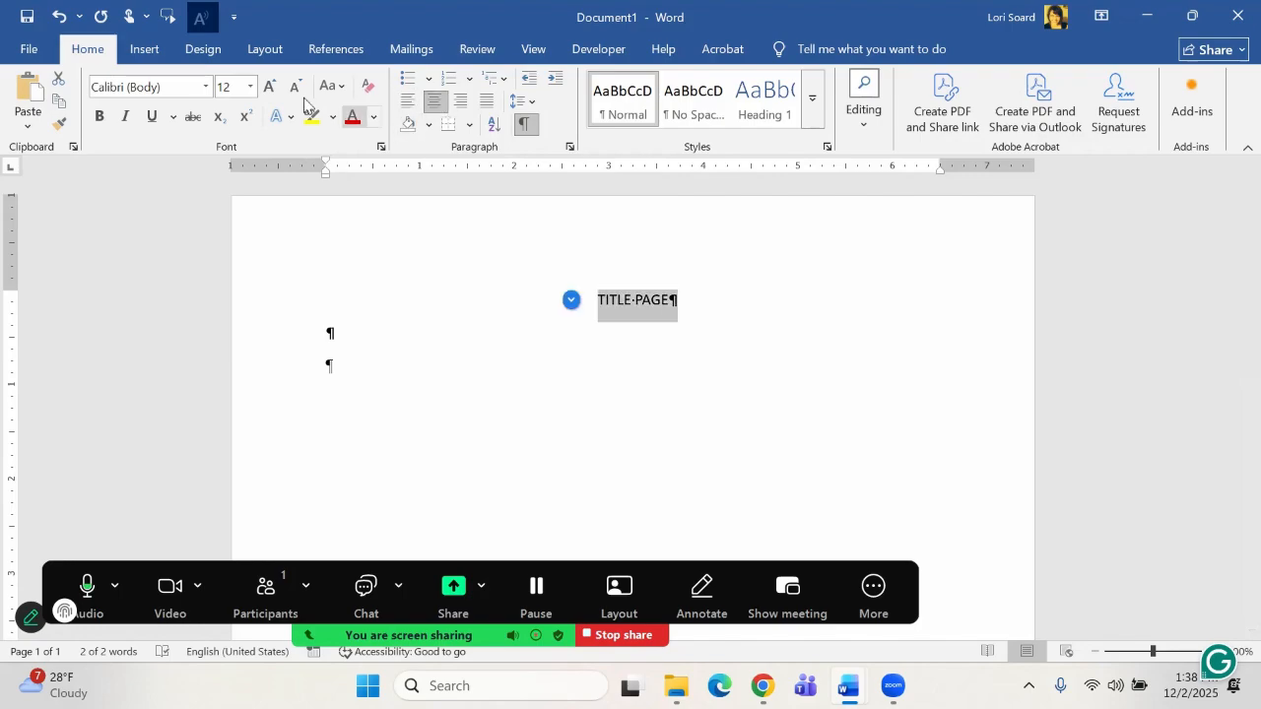
click(205, 86)
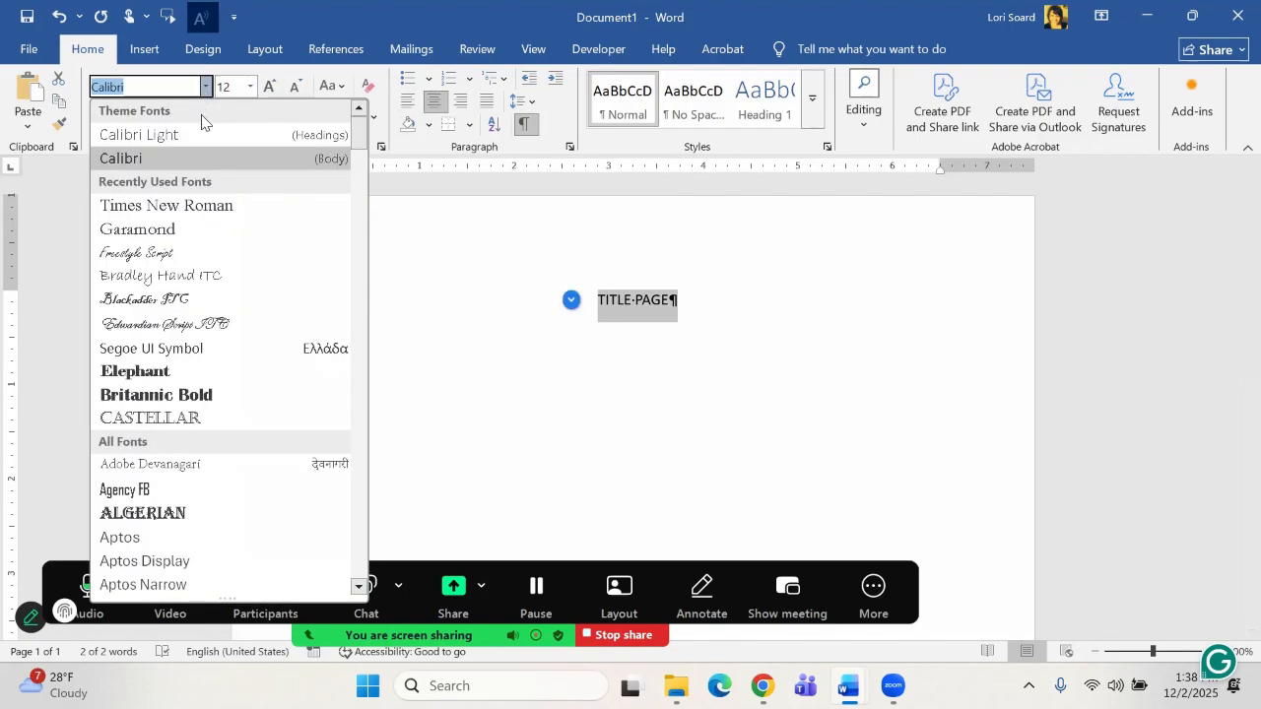
click(193, 229)
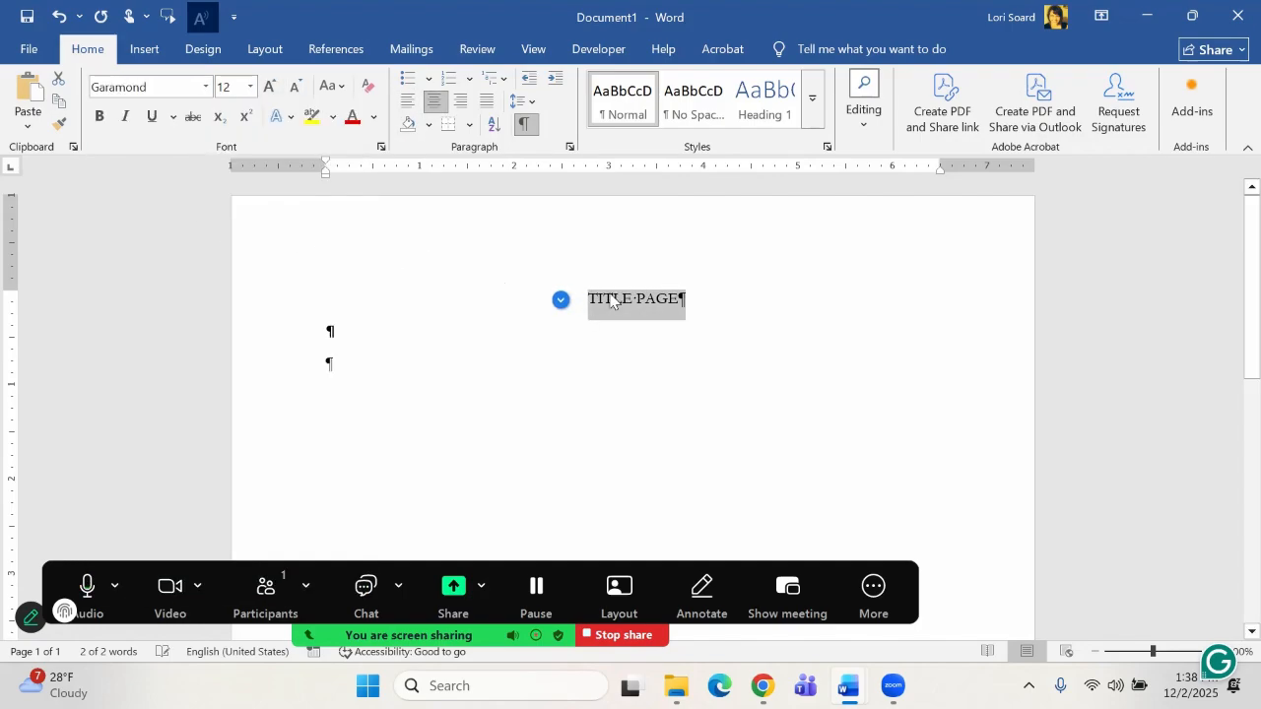
click(658, 299)
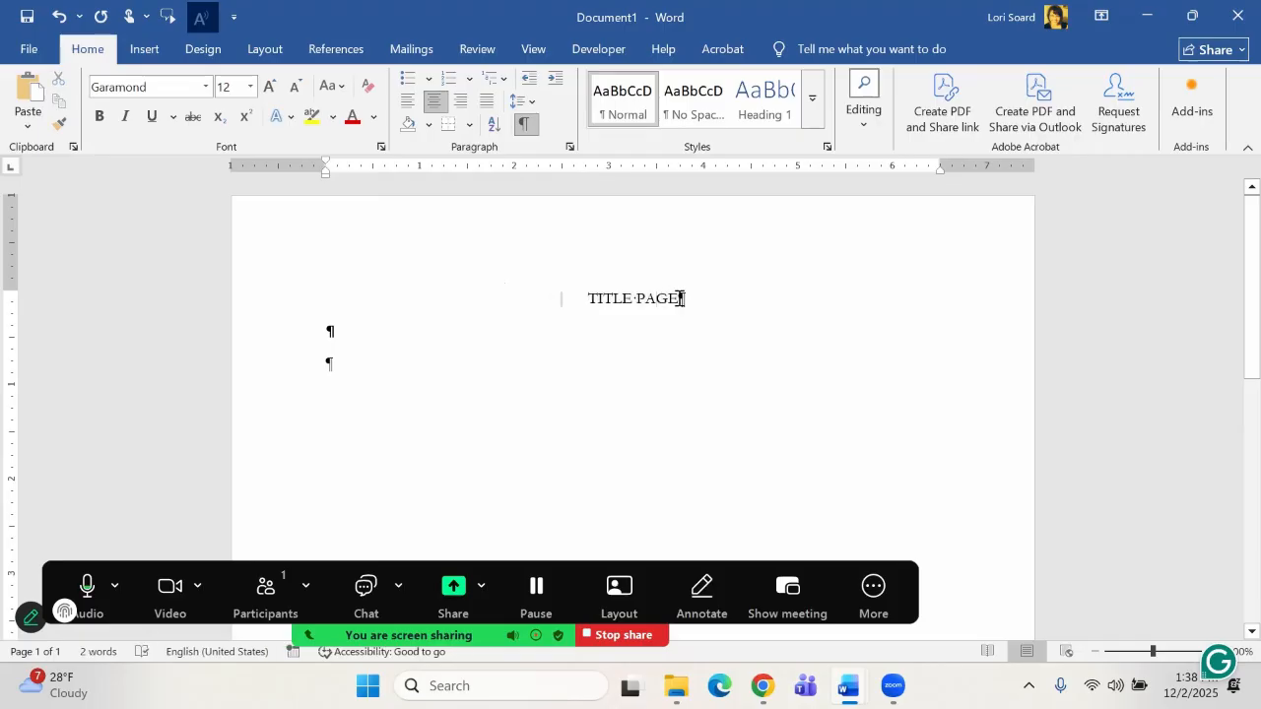
Select the whole centered "TITLE PAGE" line again and reapply the Garamond font to it.
drag(680, 299, 589, 299)
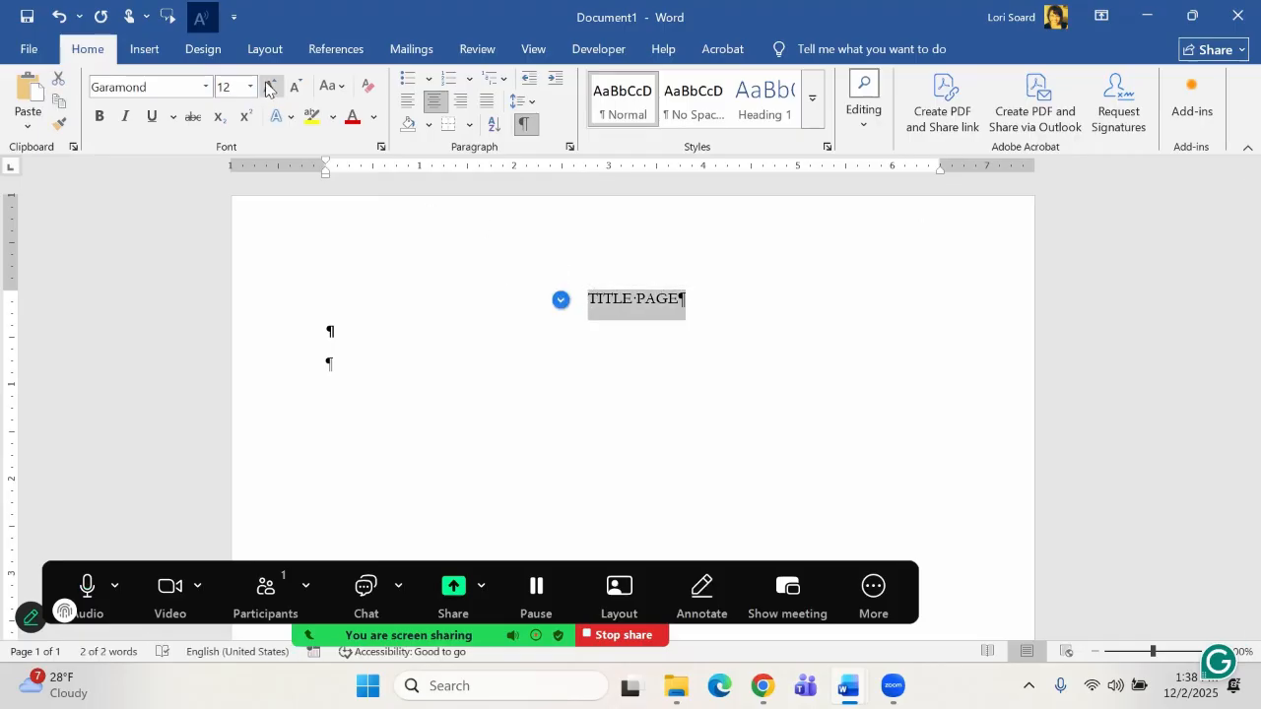
click(646, 299)
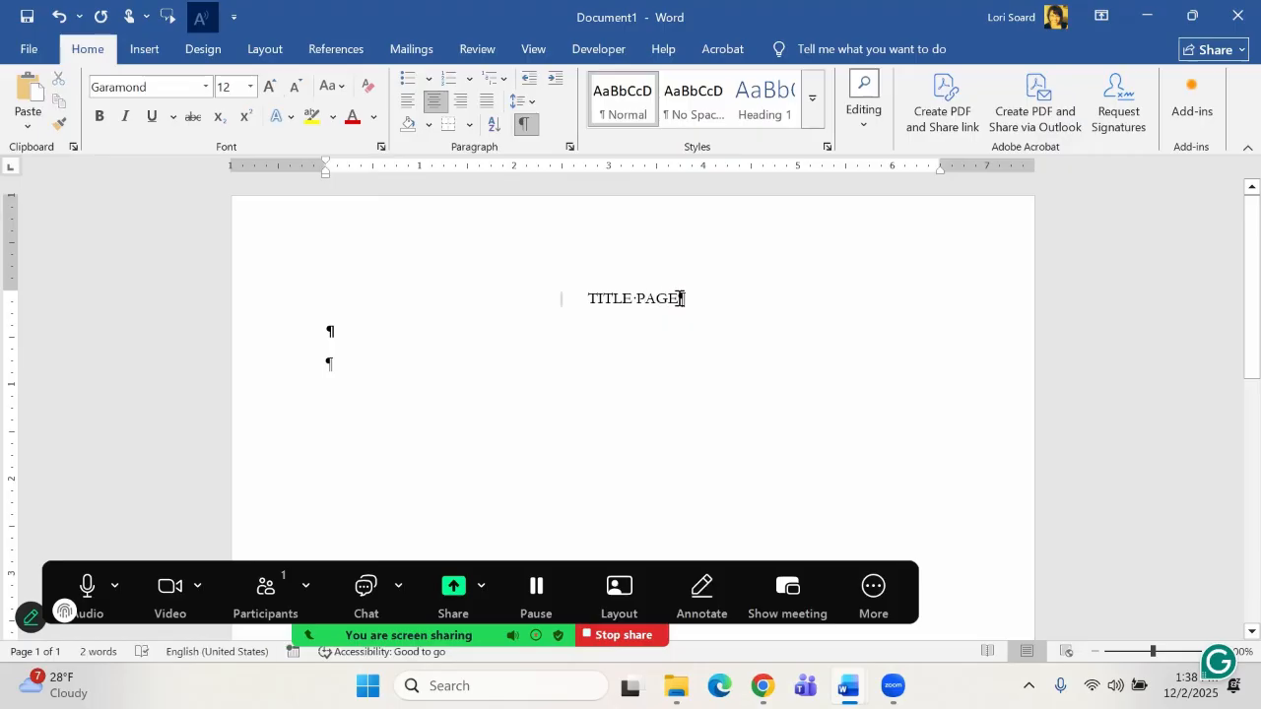
drag(680, 298, 589, 300)
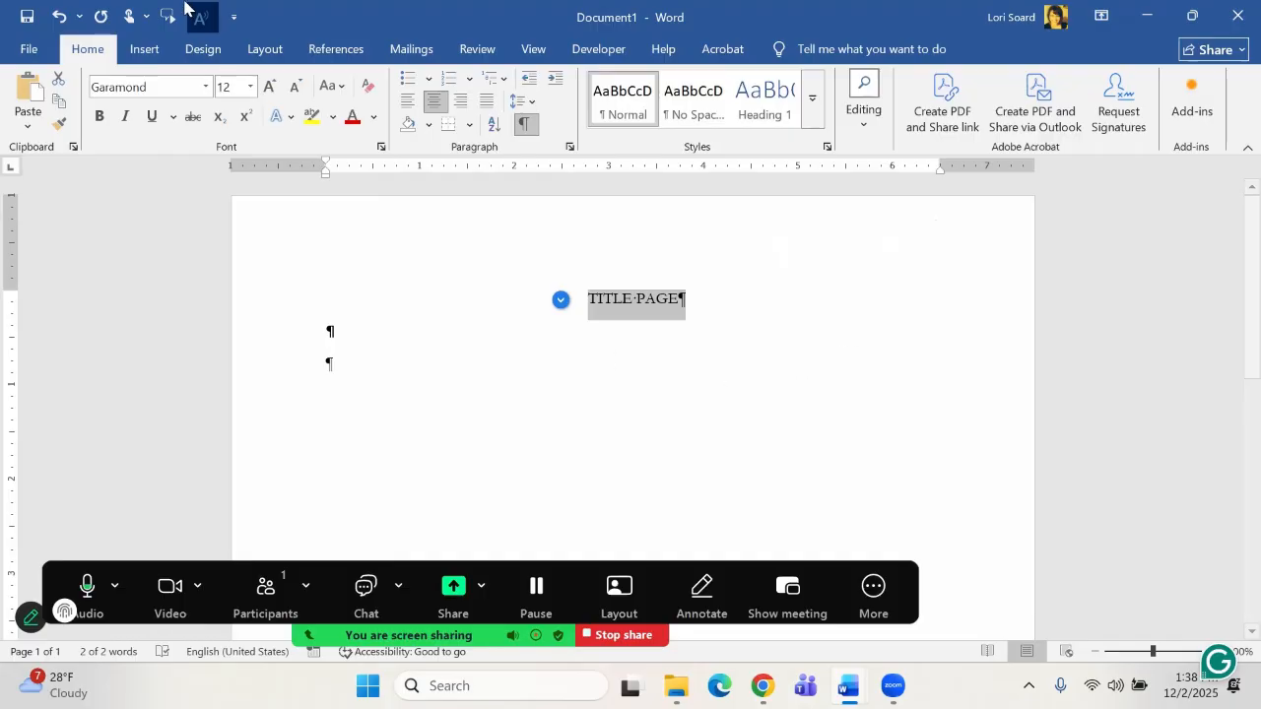
click(205, 90)
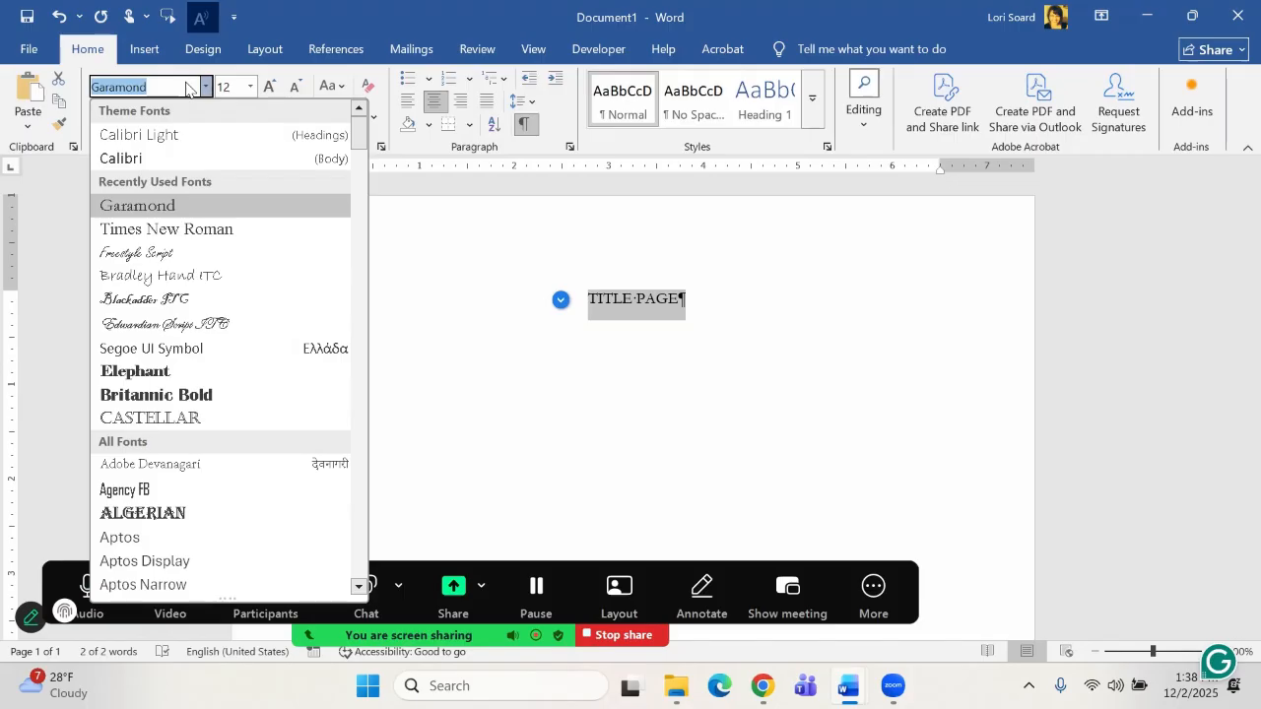
click(175, 206)
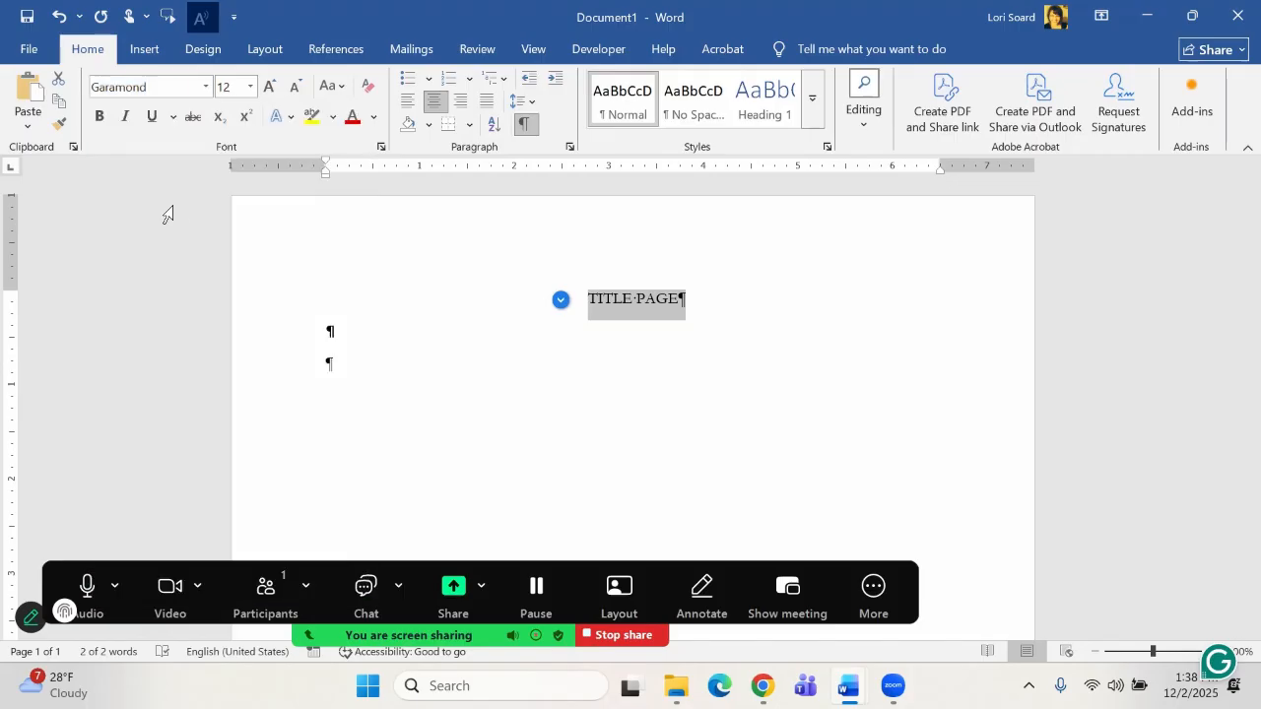
Change the selected "TITLE PAGE" line's font to Georgia.
click(207, 87)
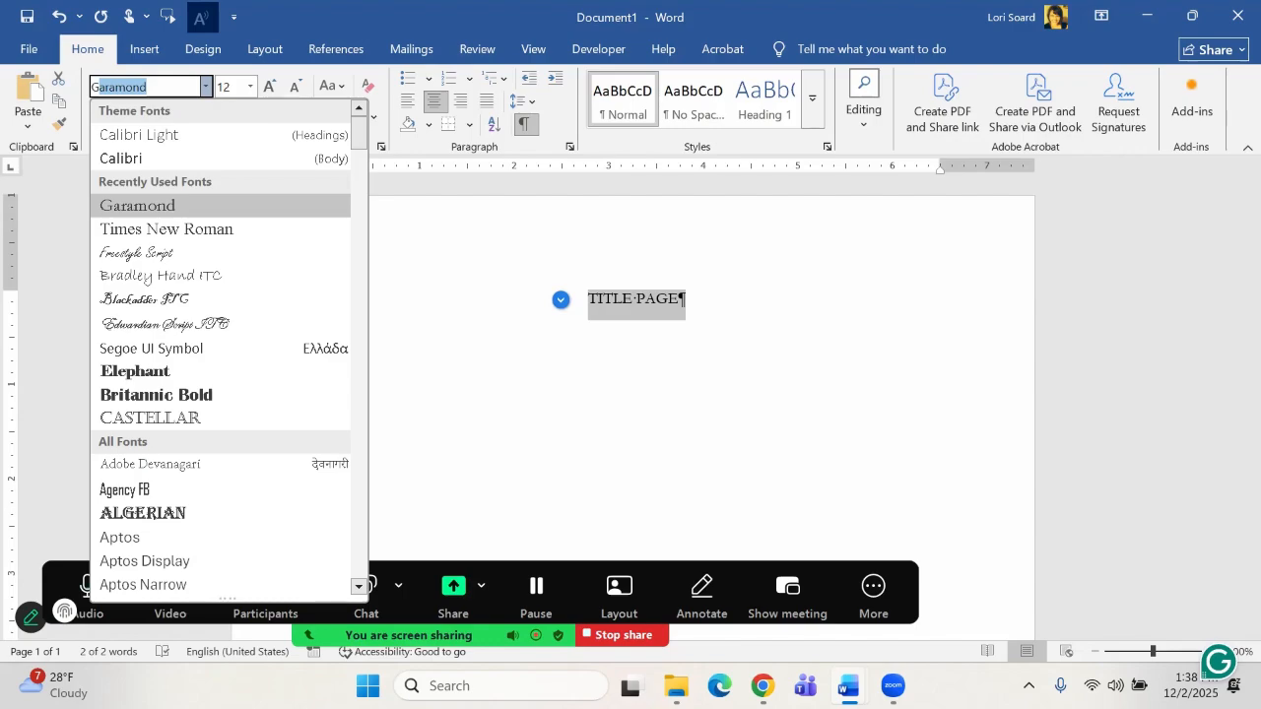
key(BackSpace)
text(Georgia)
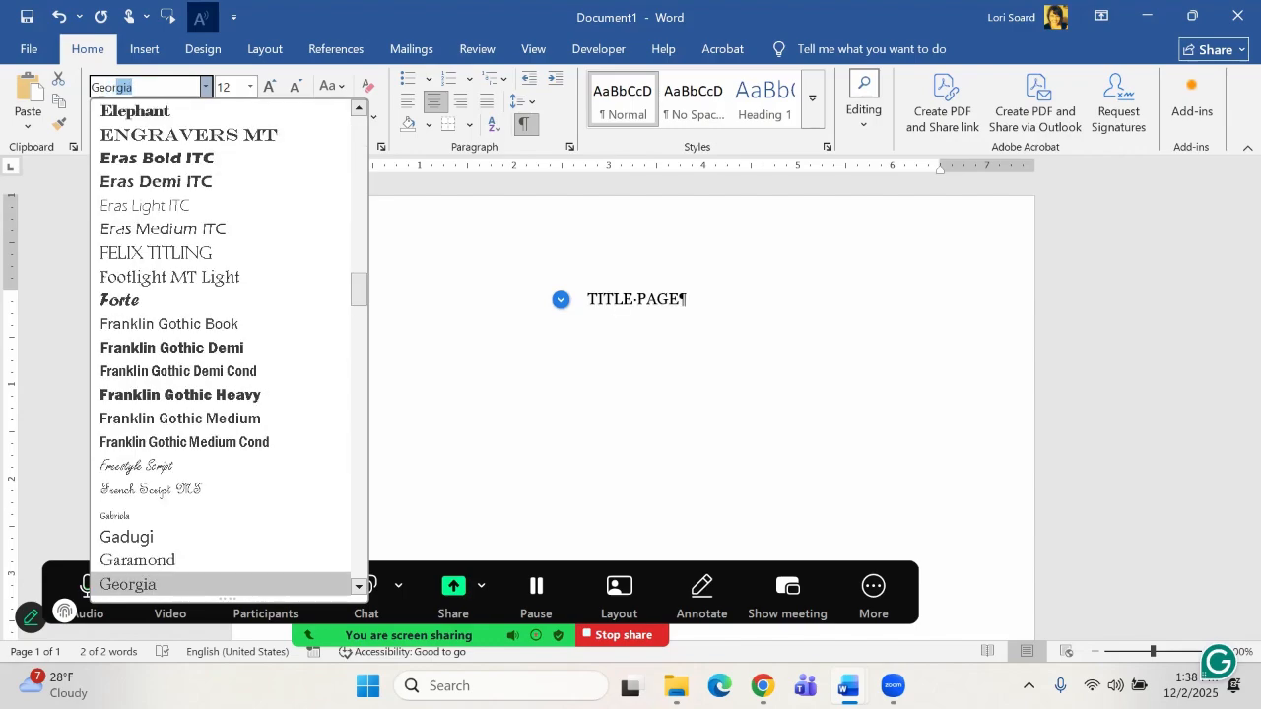
key(Return)
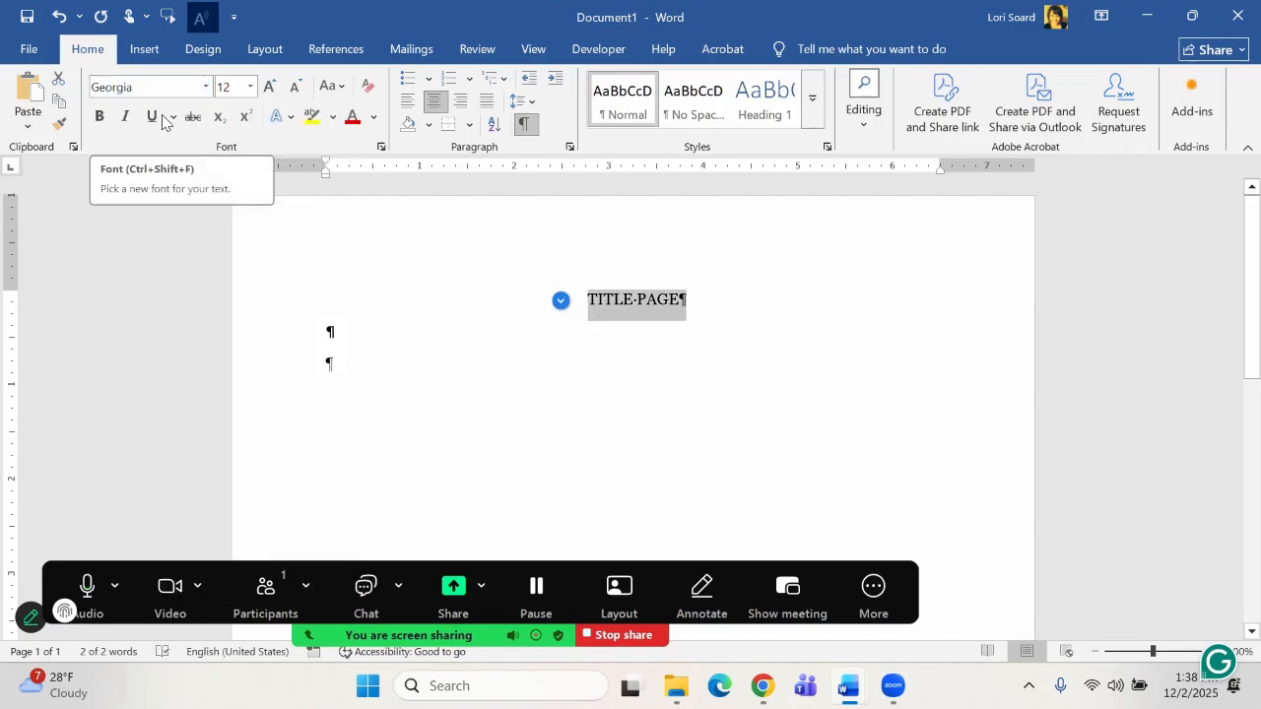
Set the "TITLE PAGE" line to bold Arial and align it left.
drag(141, 88, 79, 87)
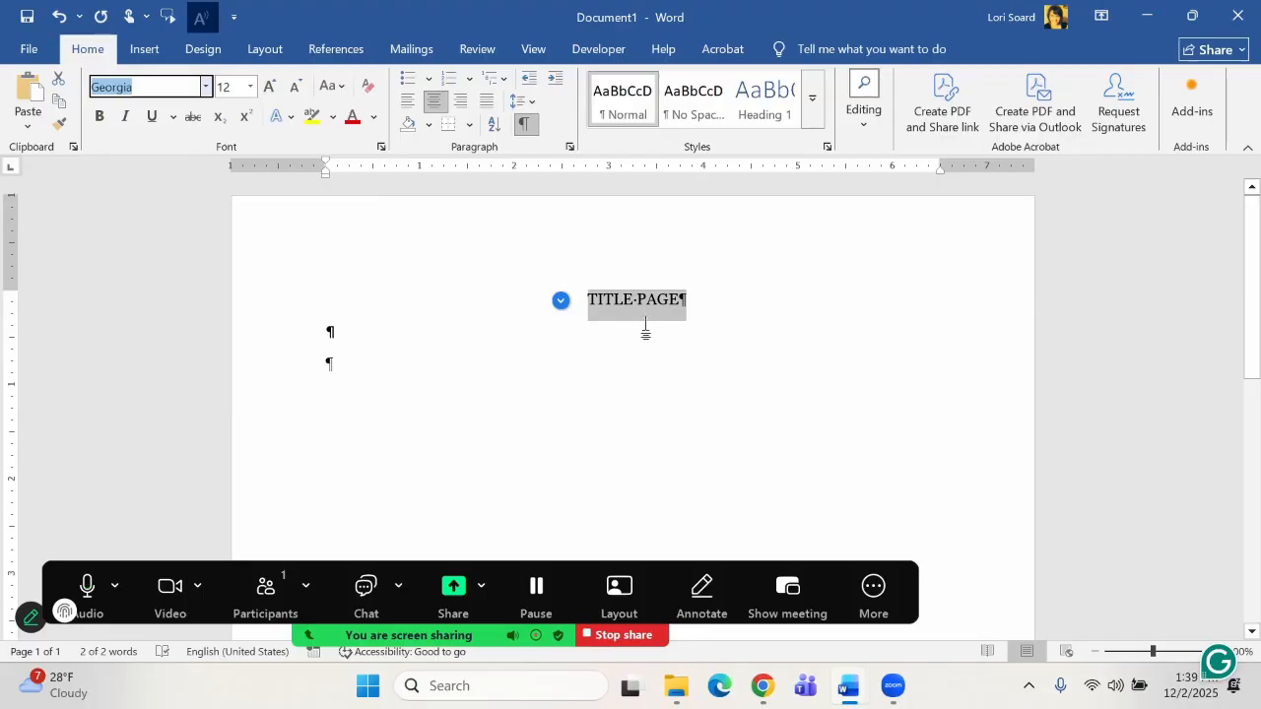
text(Arial)
key(Return)
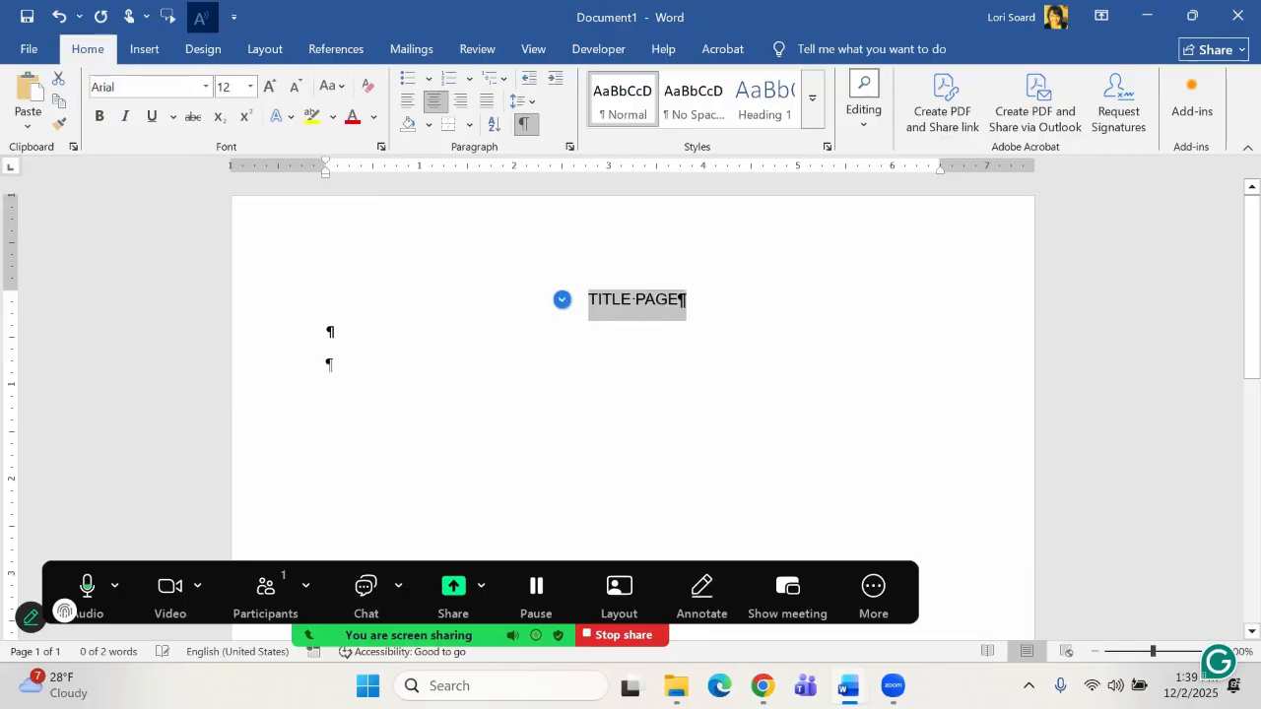
click(98, 116)
click(407, 100)
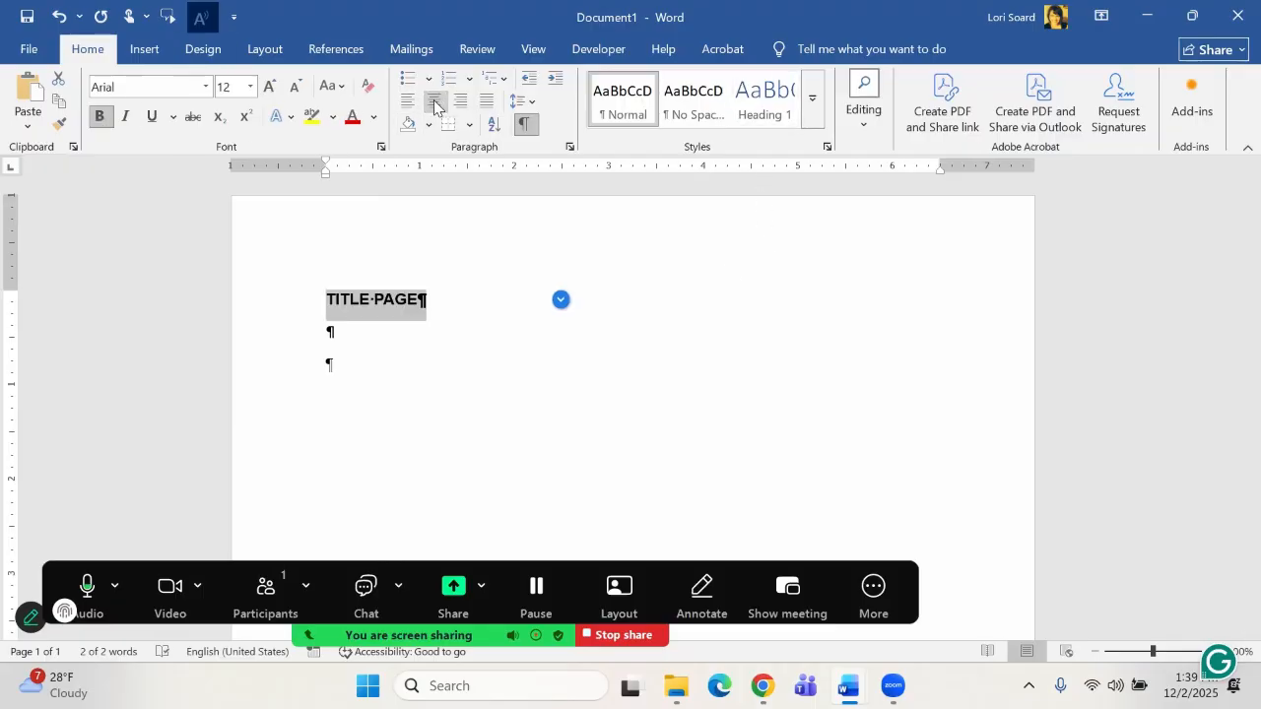
Try an 18-point font size on the "TITLE PAGE" line and undo the size change.
click(240, 85)
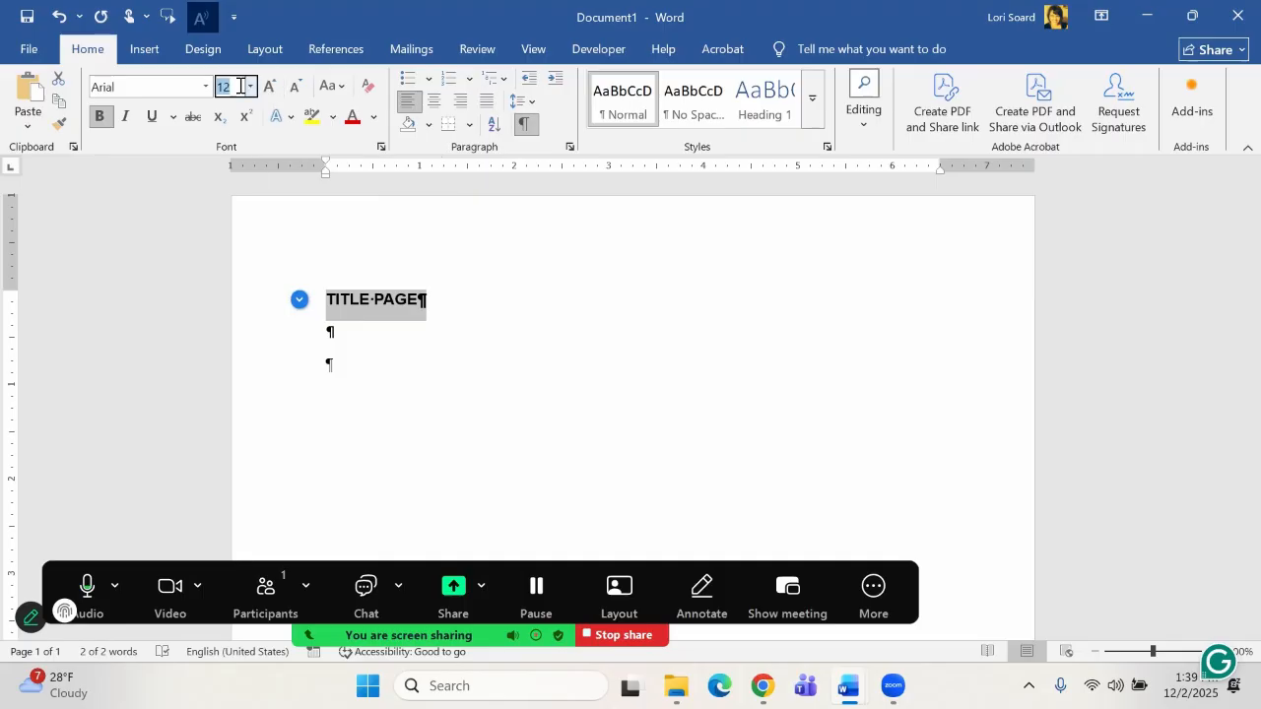
key(Return)
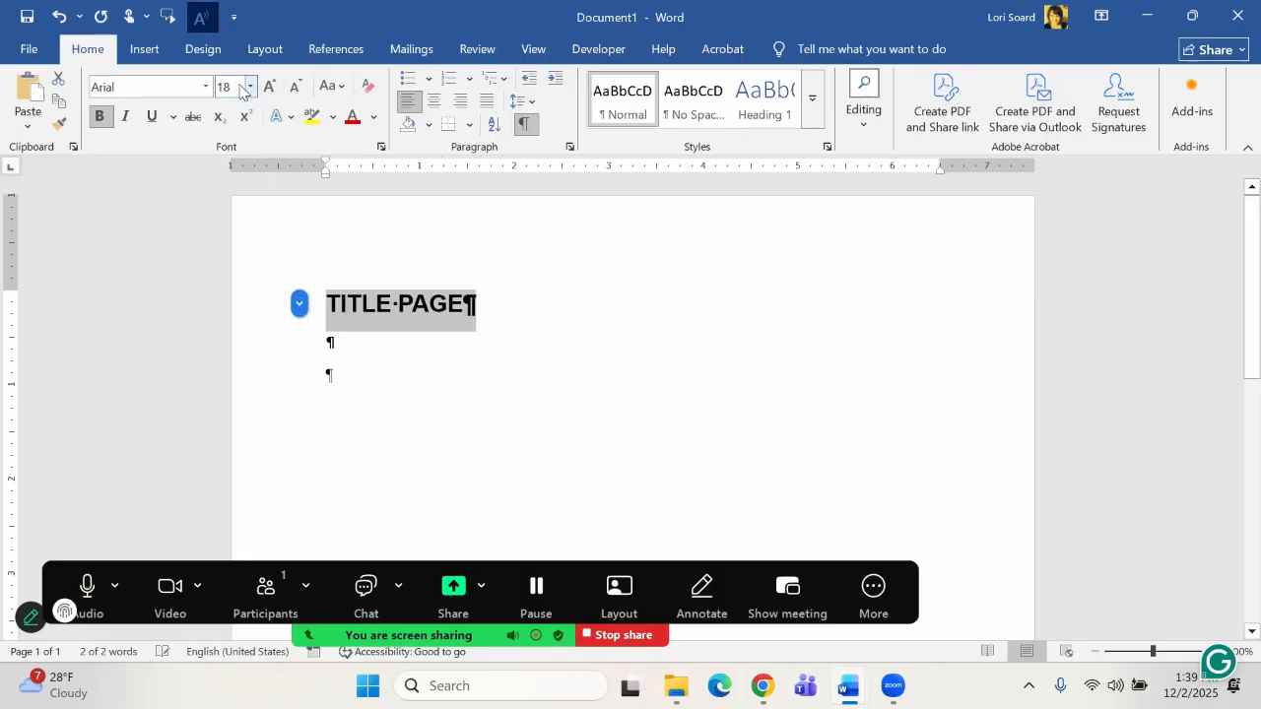
key(ctrl+z)
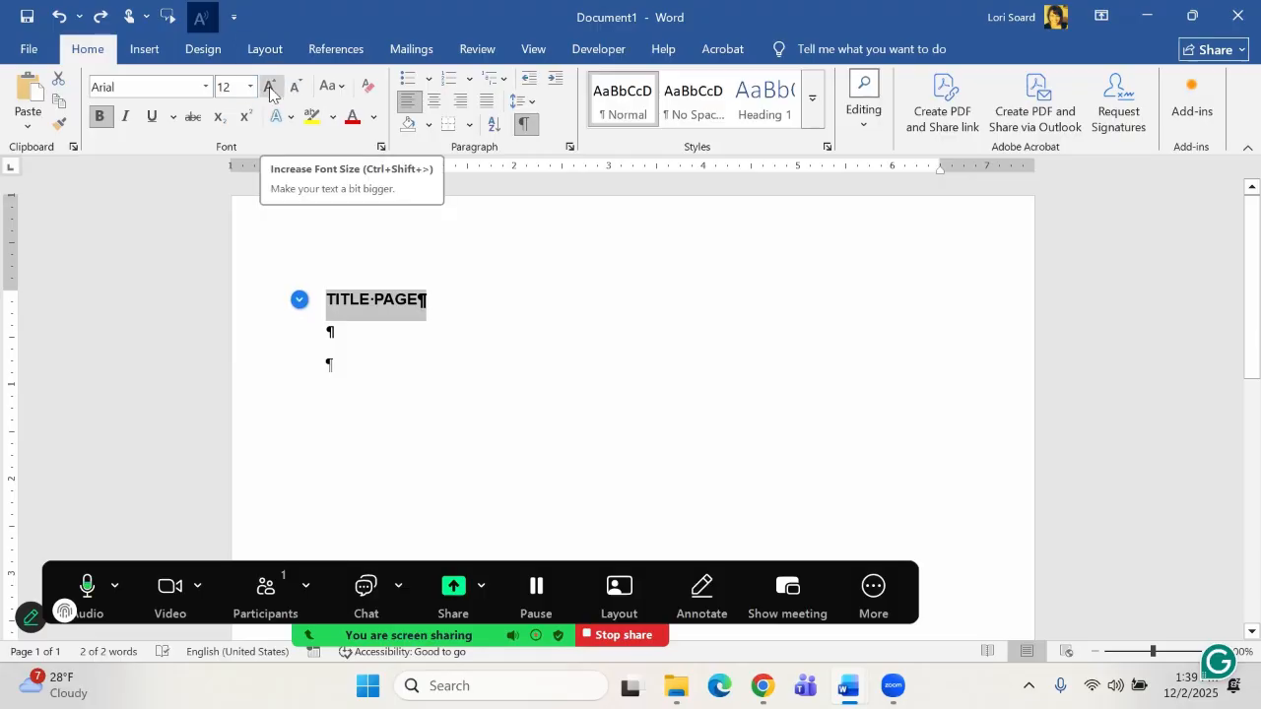
Increase the "TITLE PAGE" line's font size stepwise to 18 points and center the line.
click(270, 91)
click(270, 91)
click(270, 90)
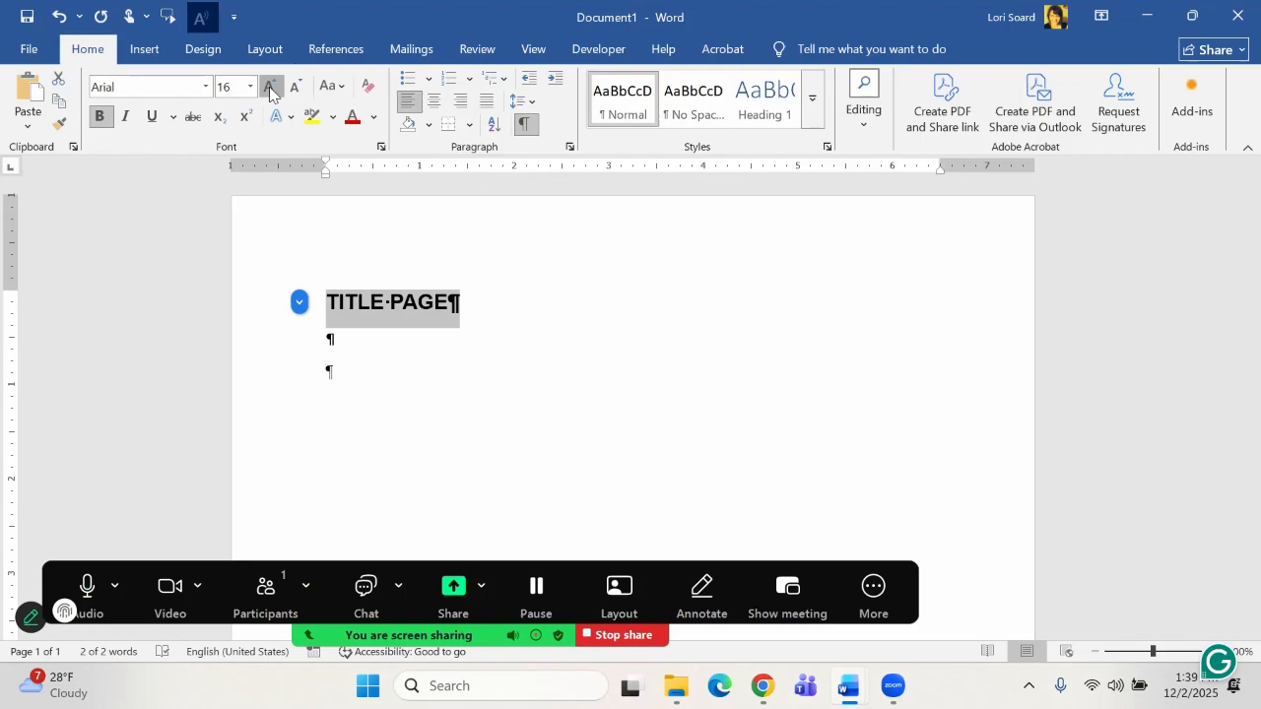
click(533, 297)
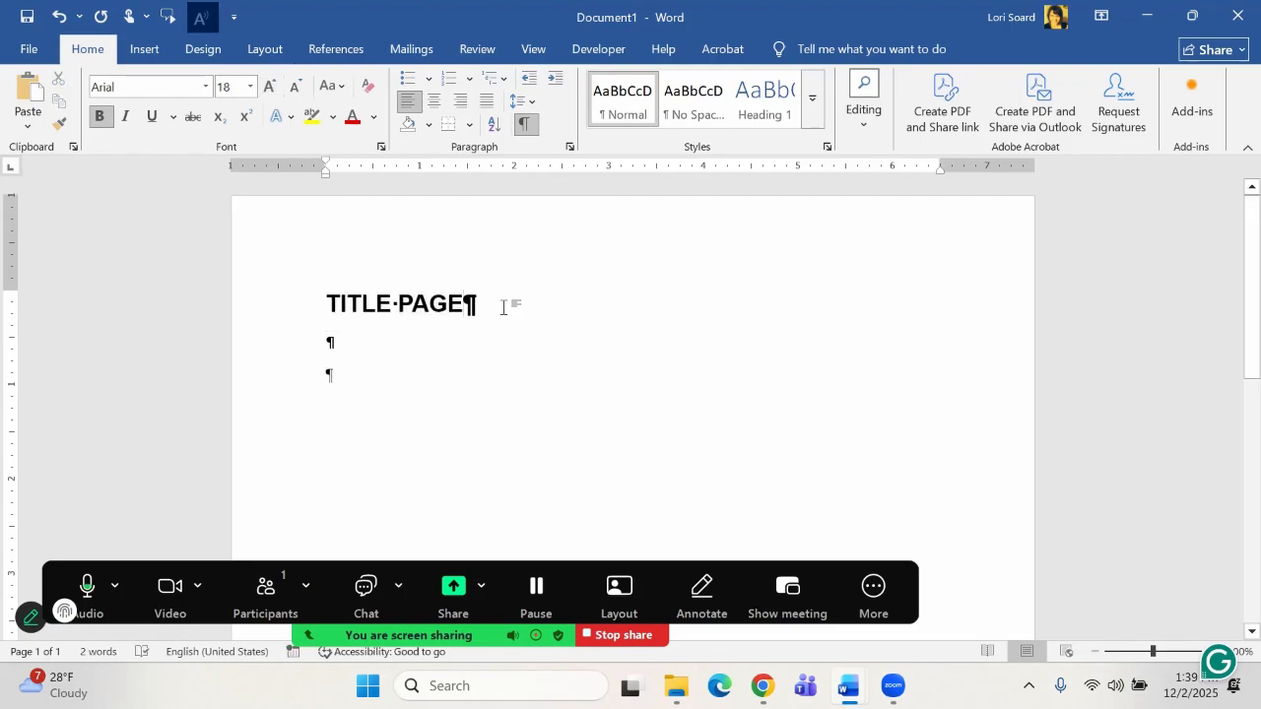
click(433, 101)
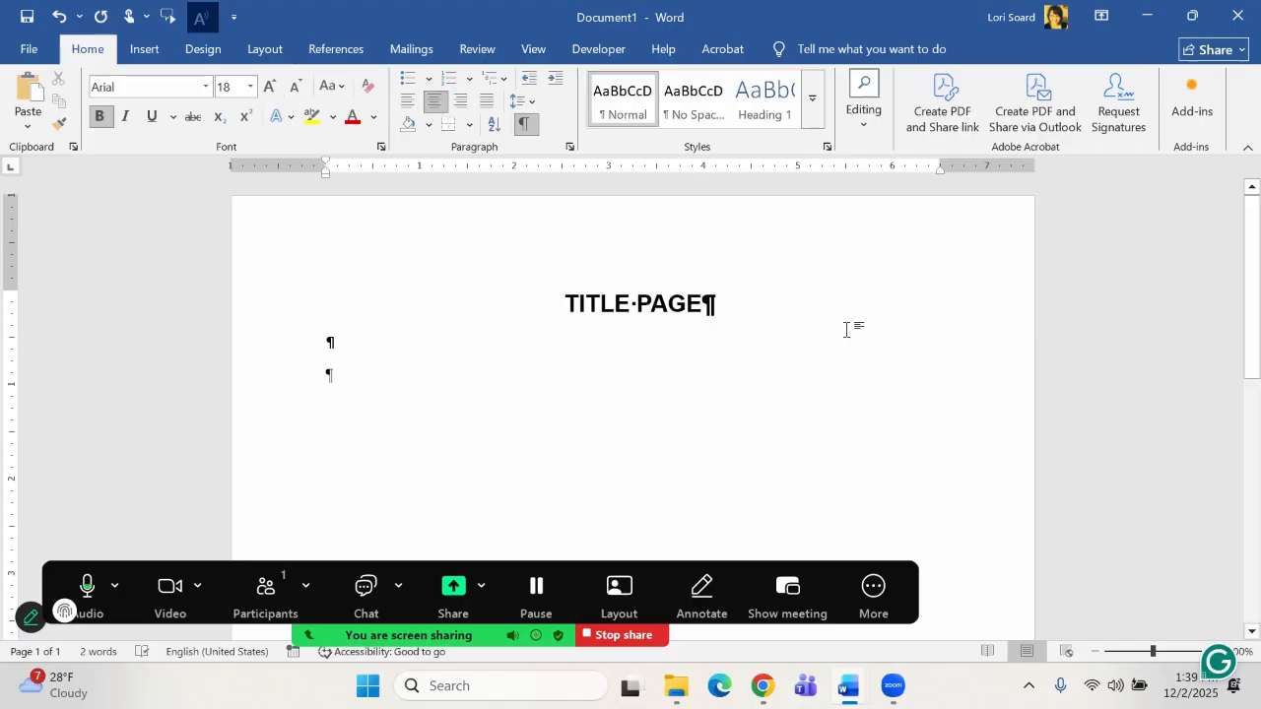
Add a "By" line and a line with the author's full name below the title.
key(Return)
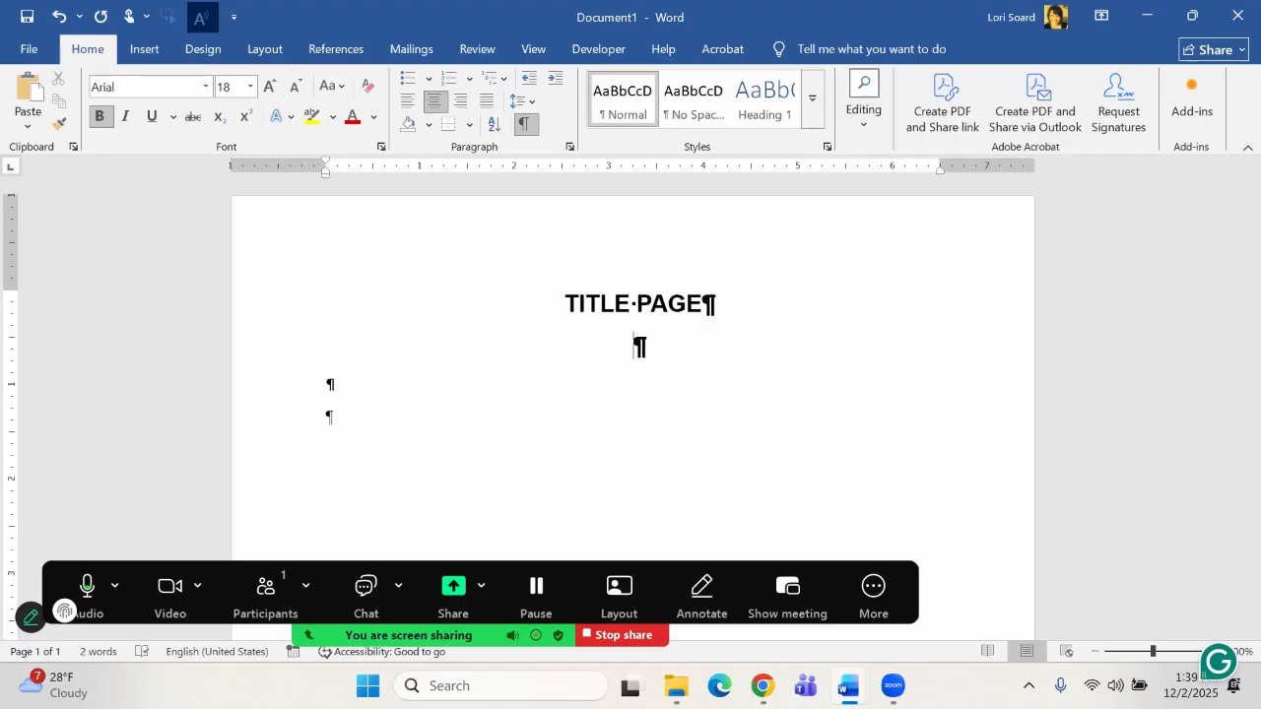
text(By)
key(Return)
text(Lori Soard)
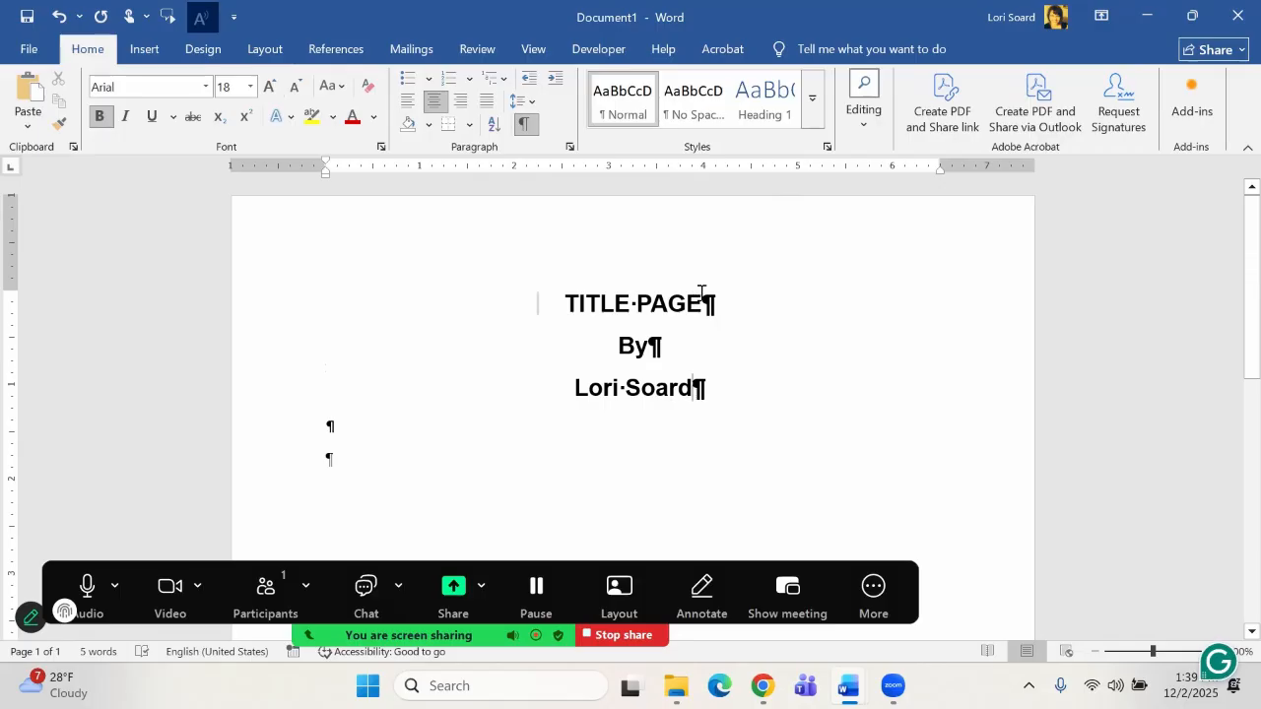
Replace the "TITLE PAGE" text with the book title "MERINGUE MELODY".
drag(705, 296, 581, 303)
text(M)
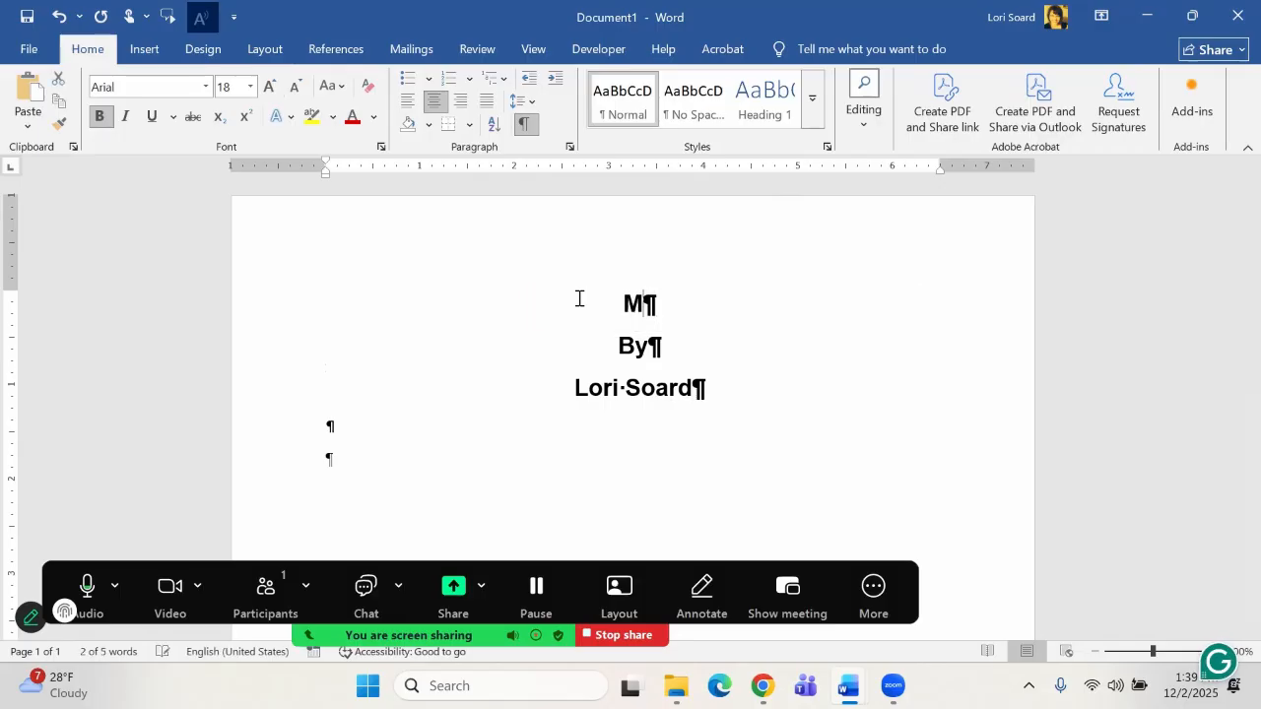
text(er)
key(BackSpace)
key(BackSpace)
text(ER)
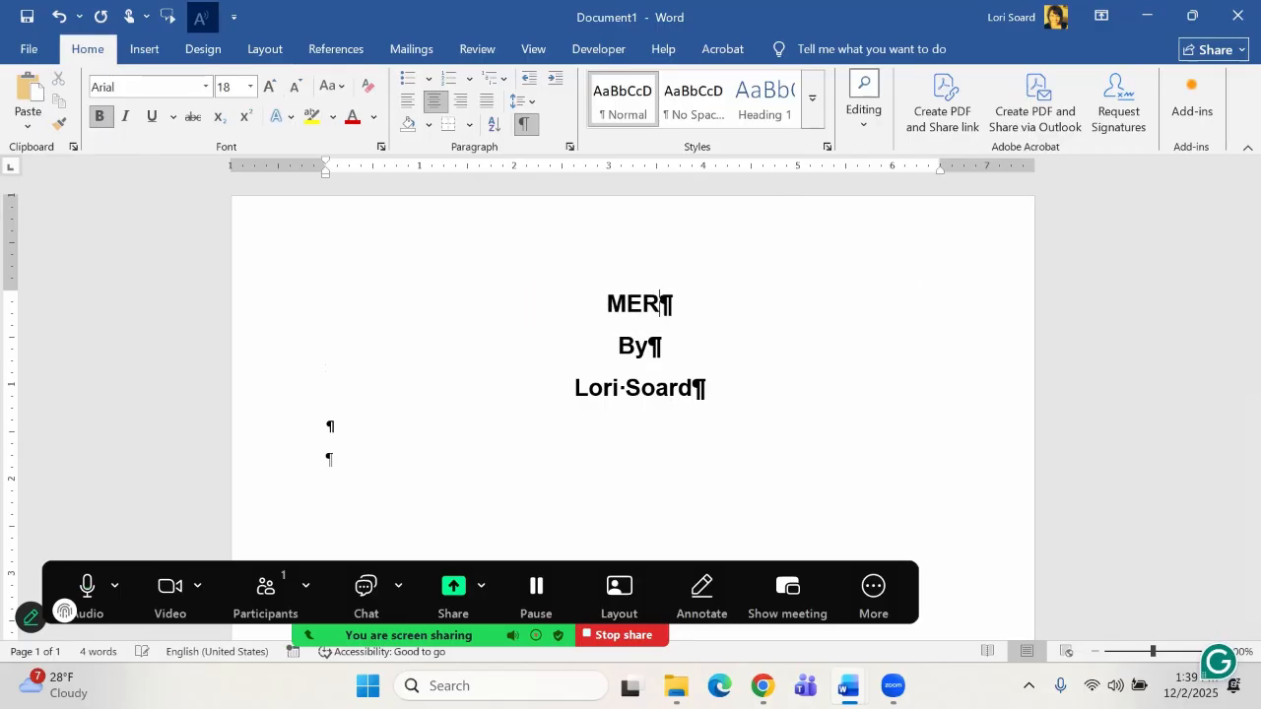
text(INGUE MELODY)
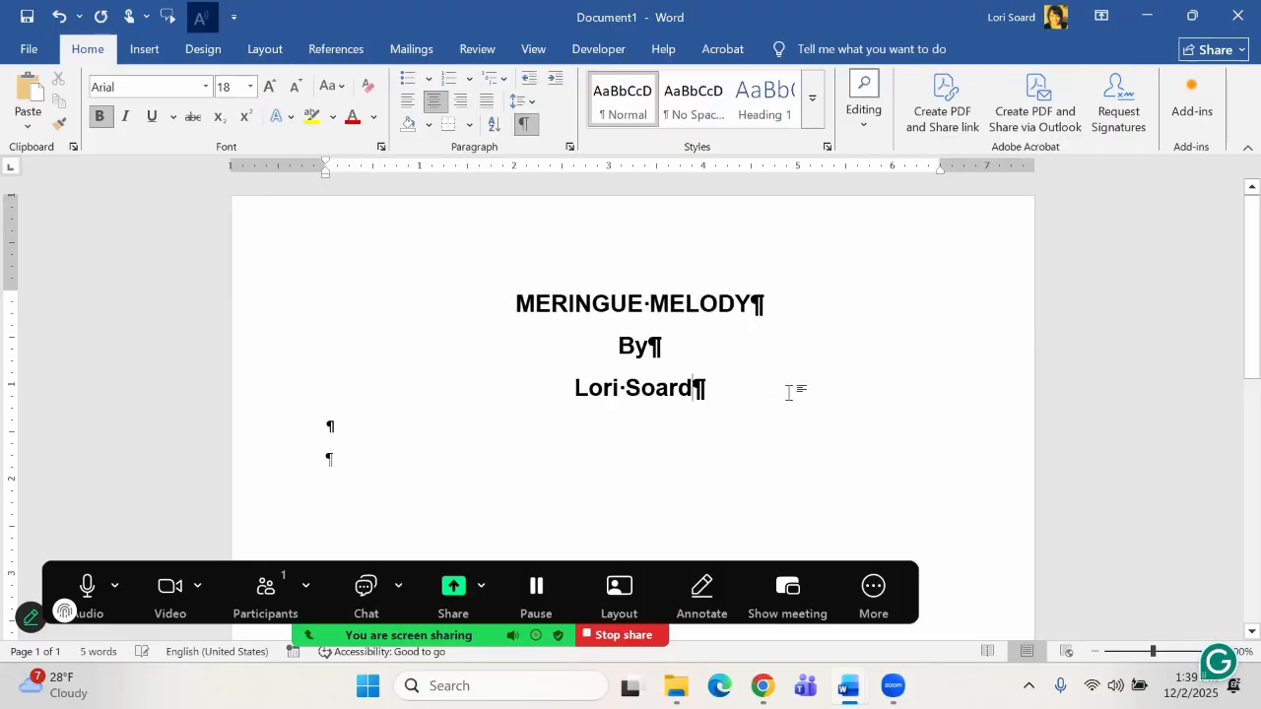
Add an empty line below the author's name and insert a page break there to start a second page.
scroll(785, 388, down, 1)
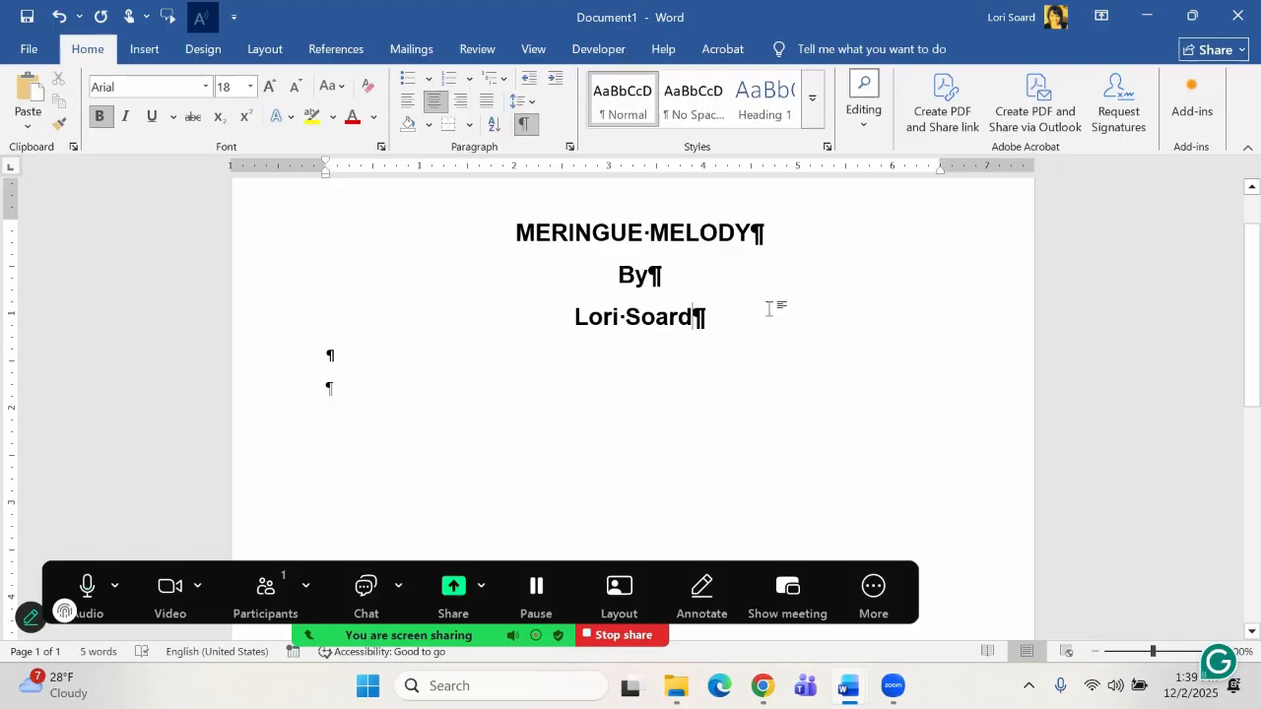
key(Return)
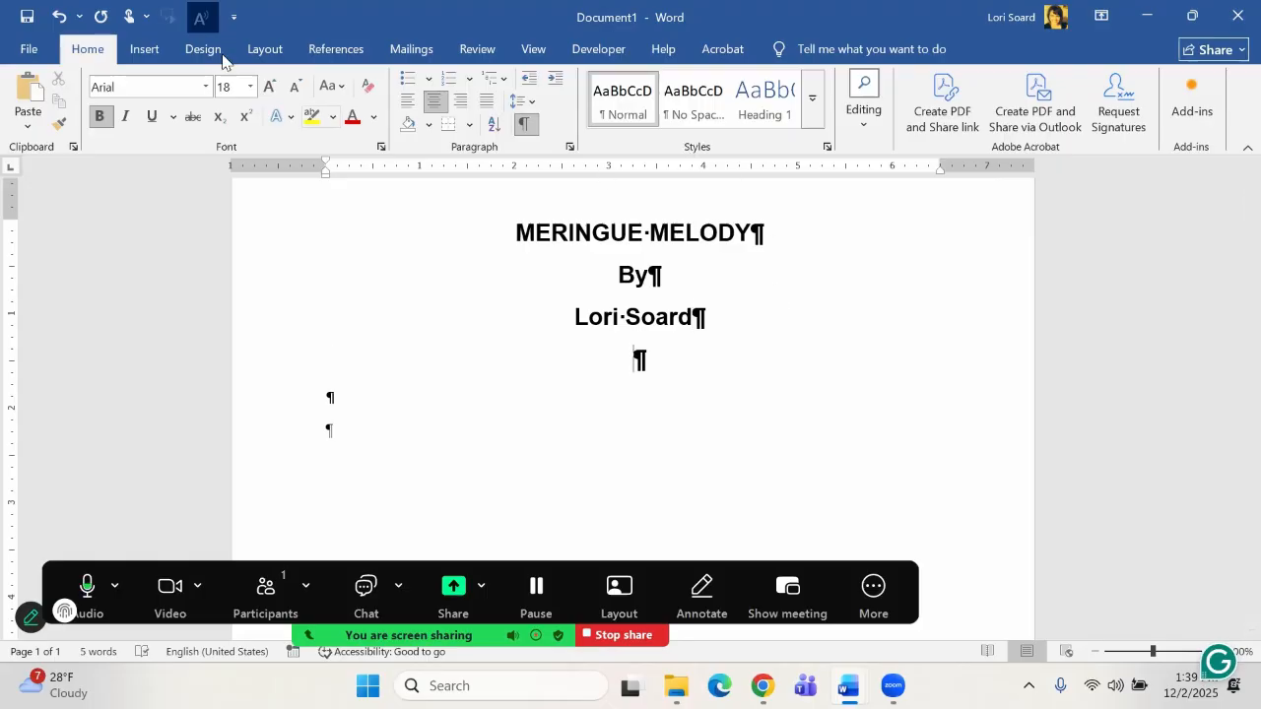
click(146, 53)
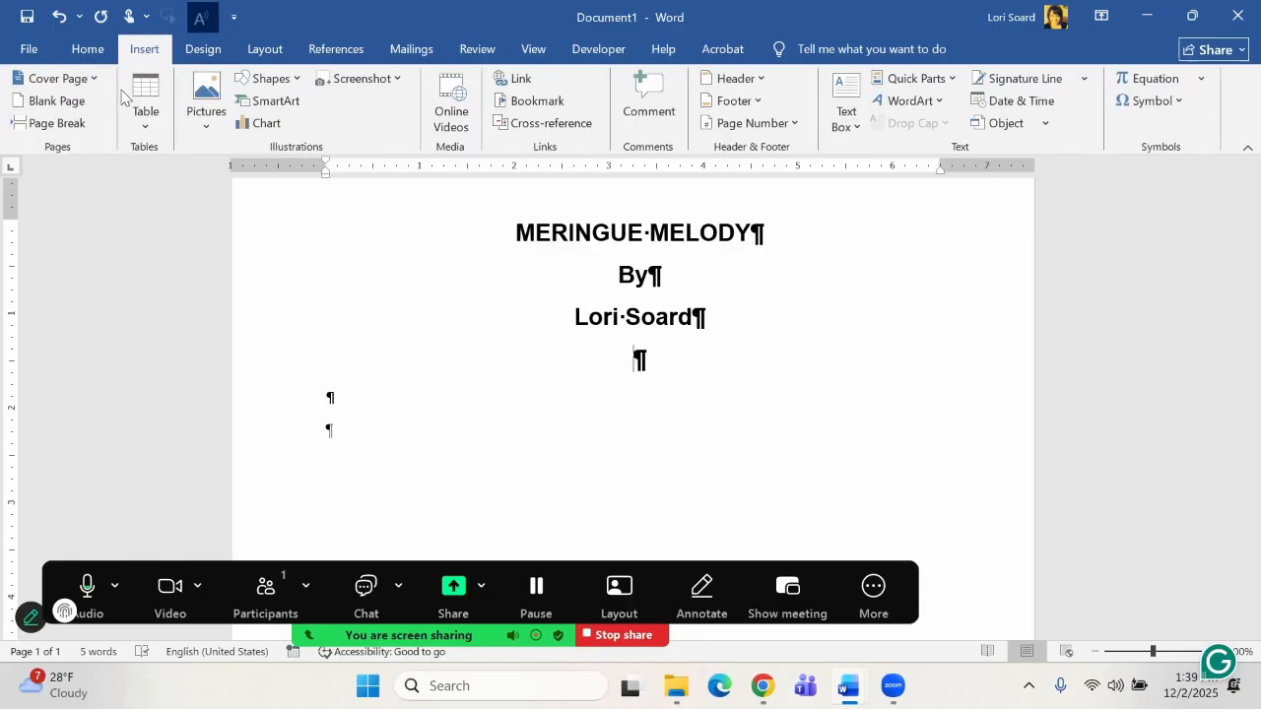
click(47, 123)
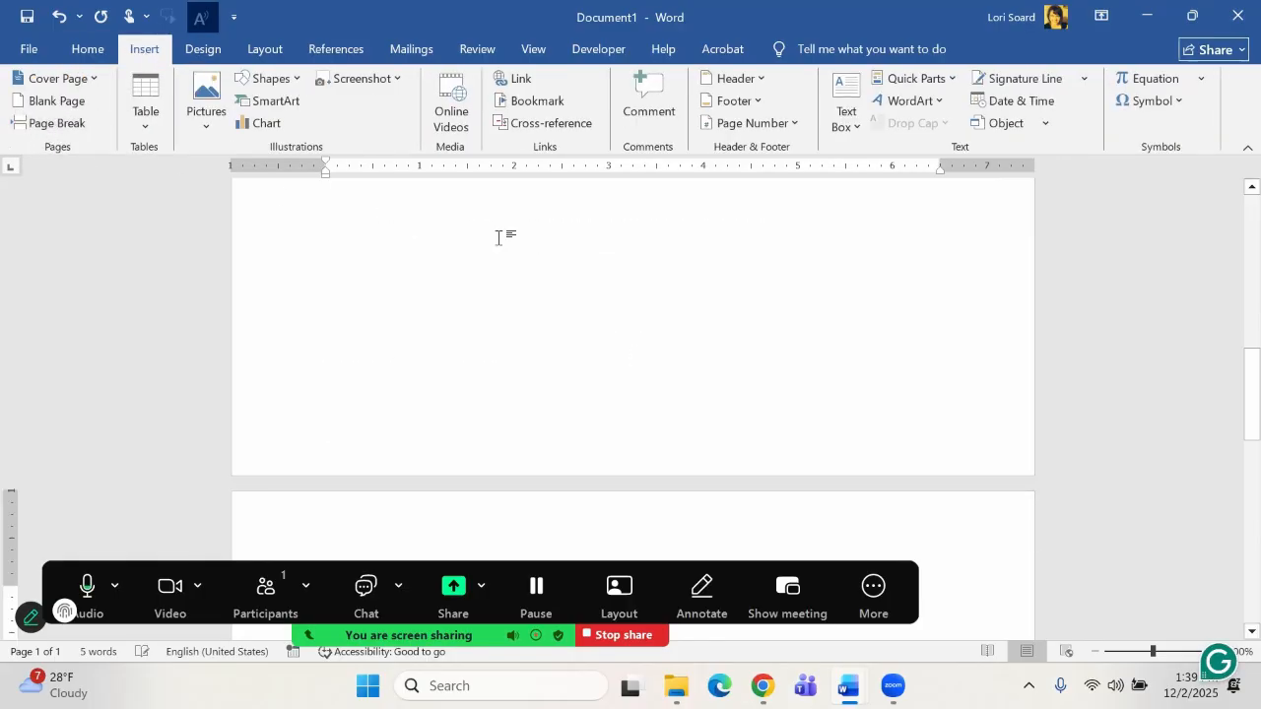
scroll(670, 304, down, 1)
scroll(710, 391, down, 1)
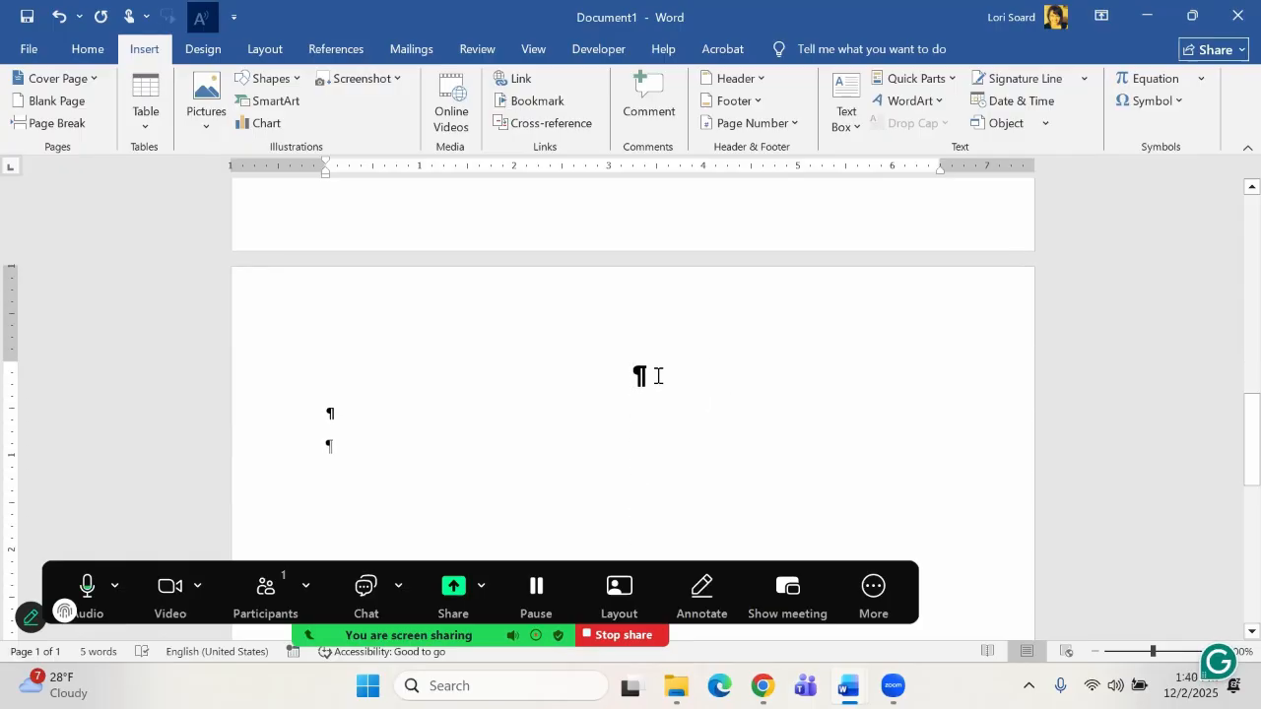
Hide the paragraph formatting marks to view the pages without them, and show them again.
click(99, 50)
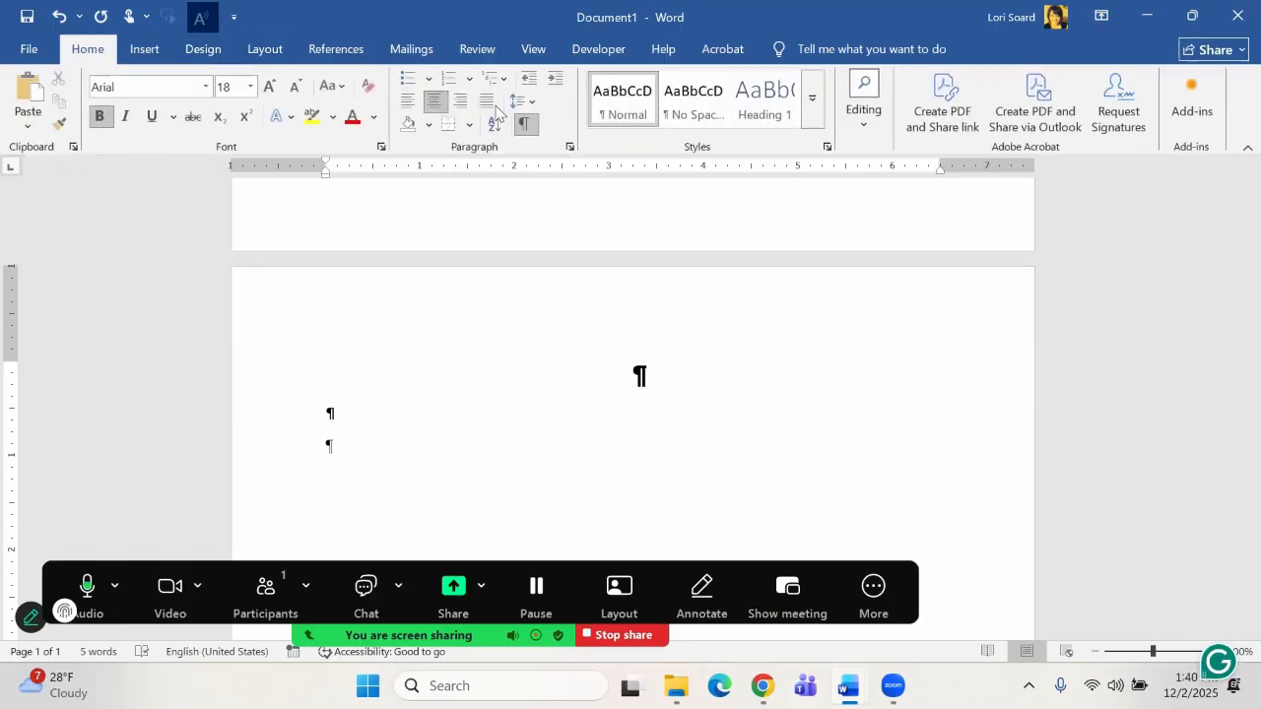
click(526, 123)
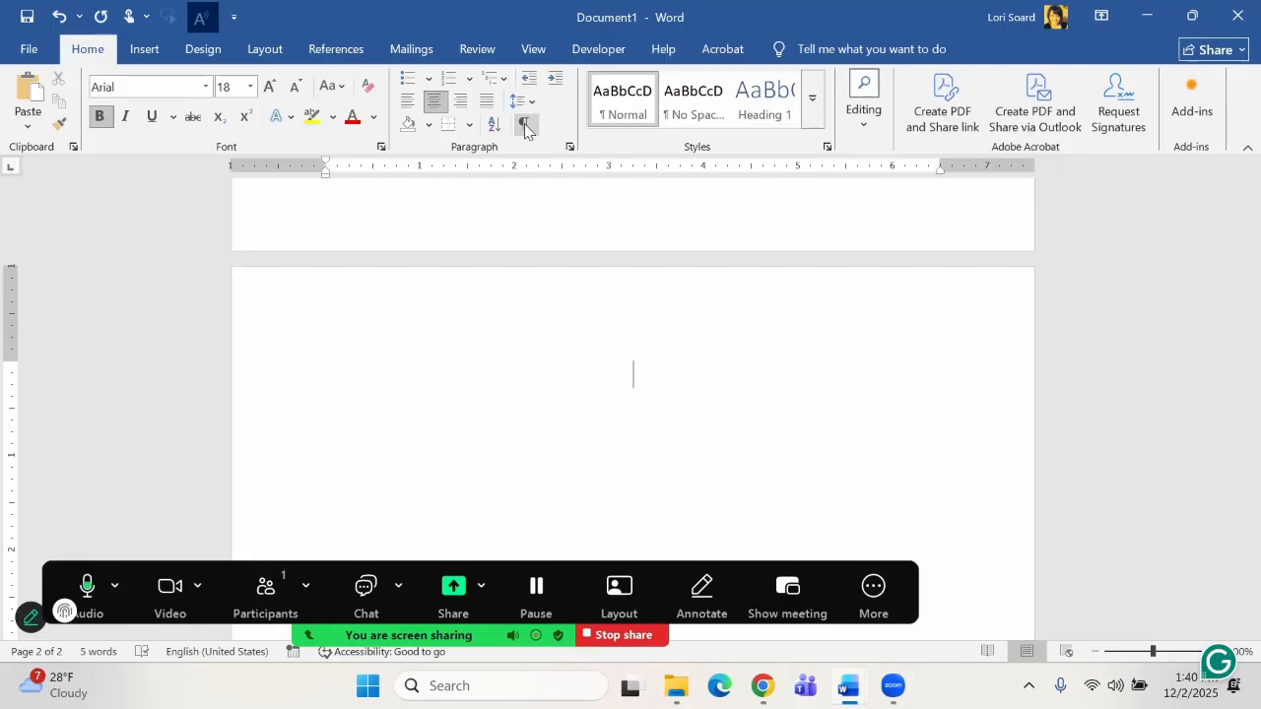
scroll(690, 392, up, 3)
scroll(714, 394, down, 2)
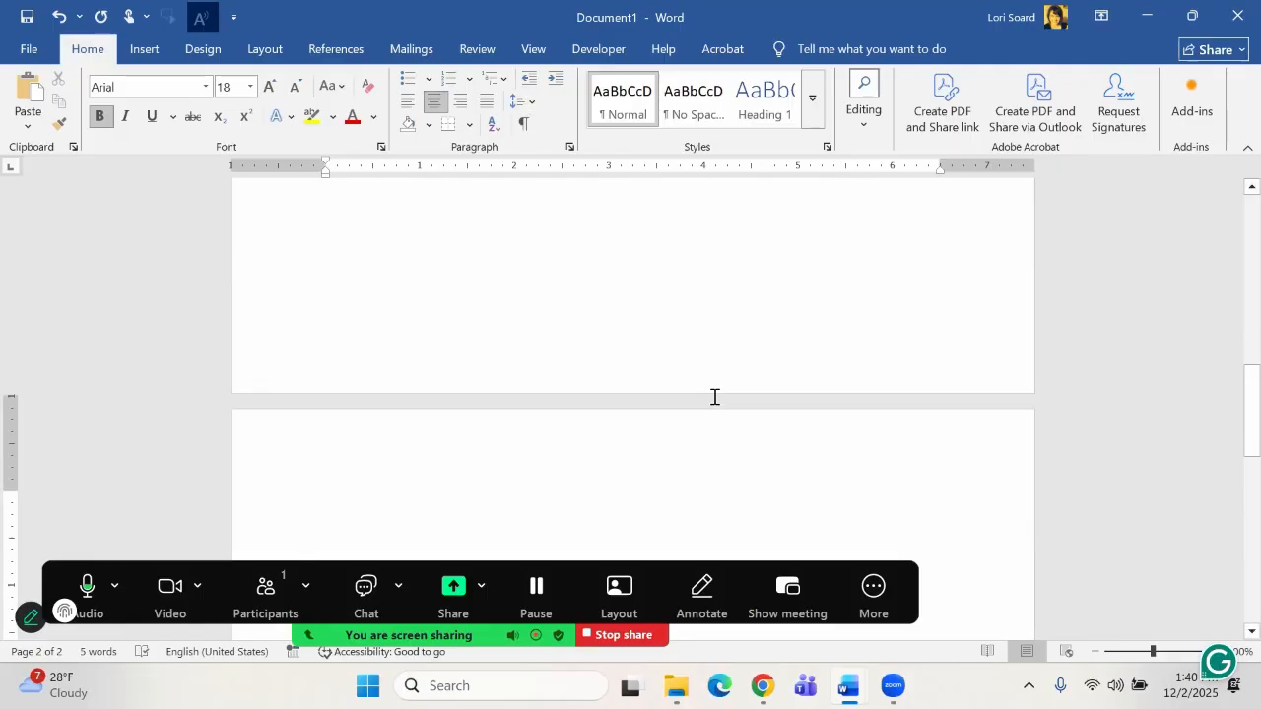
click(525, 122)
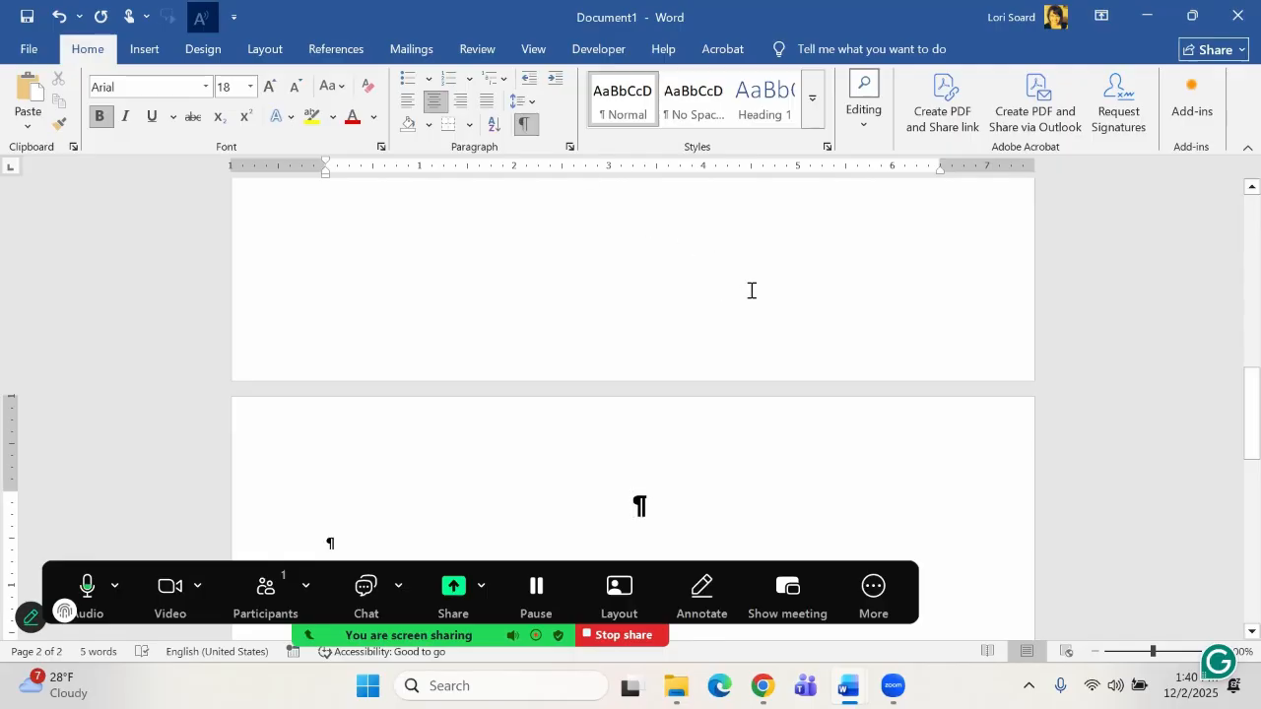
Enter the heading "DEDICATION" on the second page and set the line below it to 12-point text without bold.
text(DEDICATION)
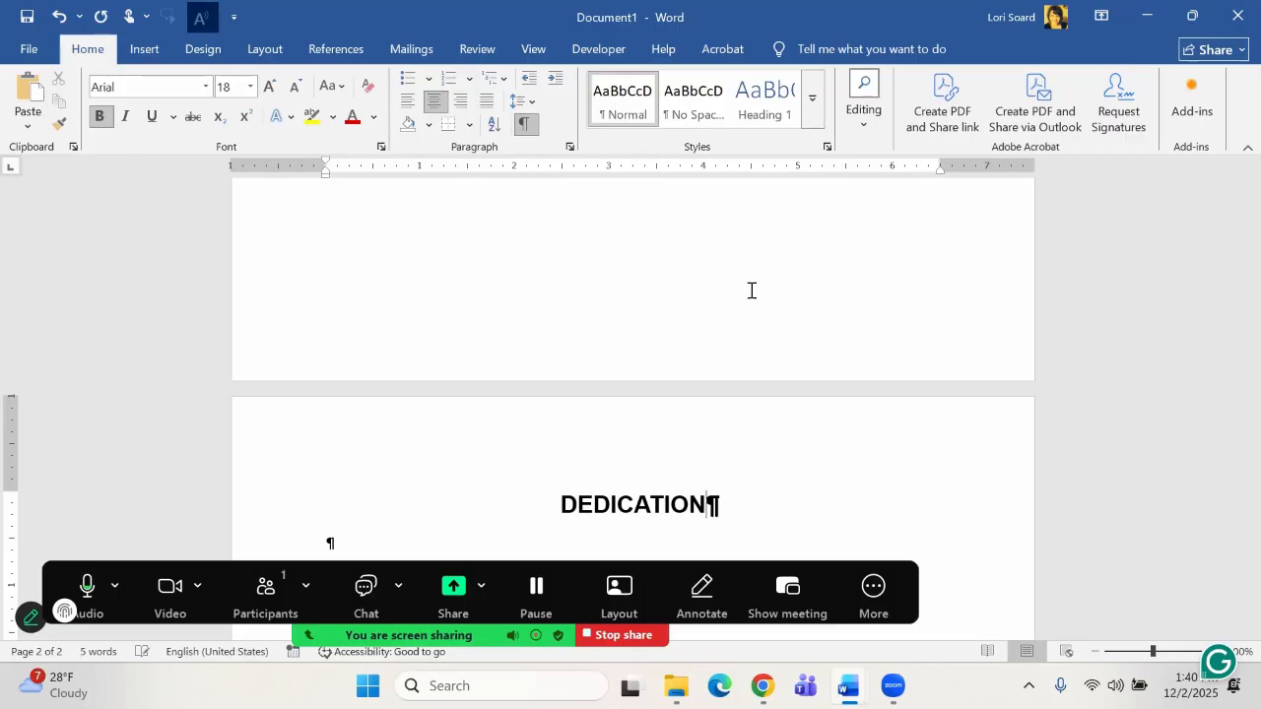
key(Return)
click(294, 87)
click(294, 87)
click(293, 87)
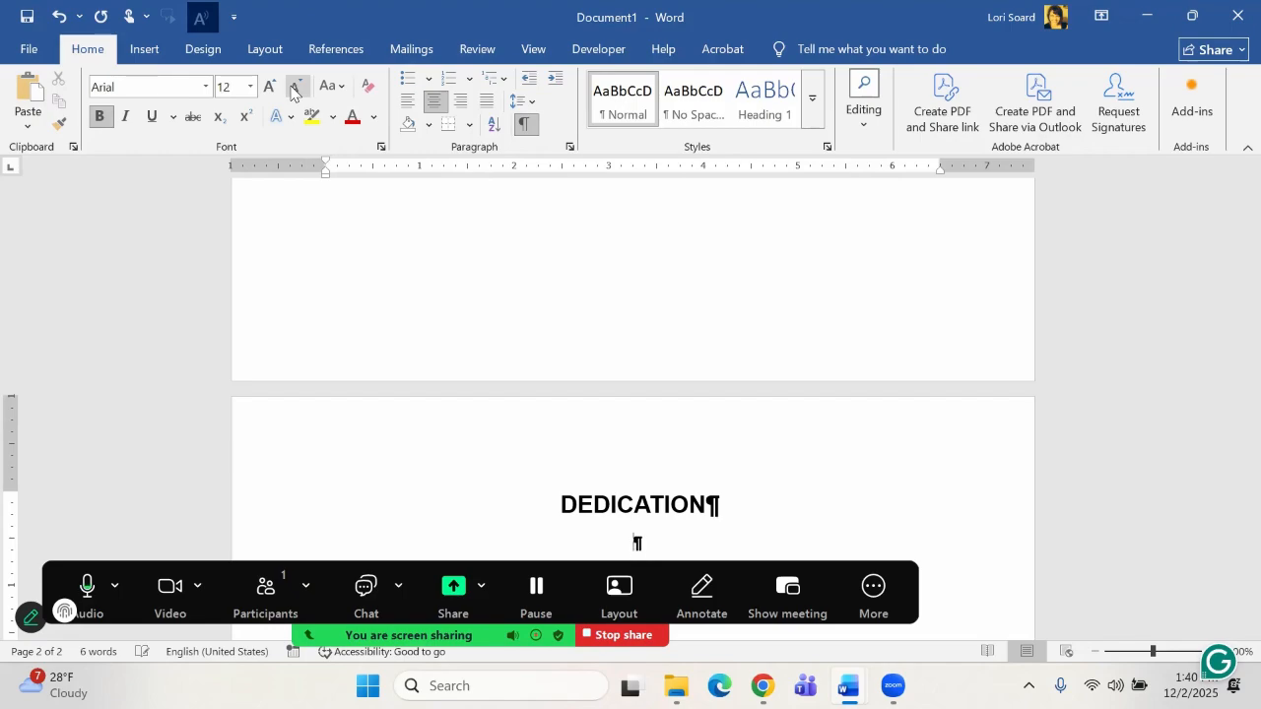
text(xx)
key(ctrl+b)
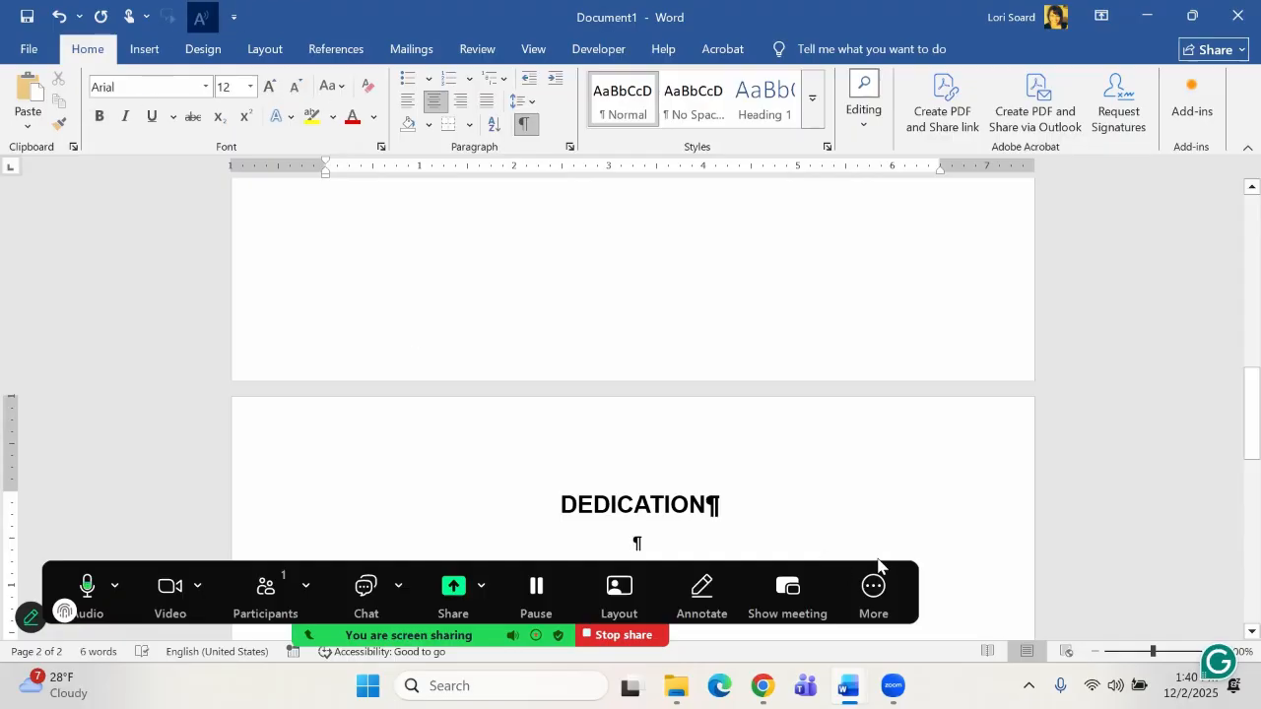
Enter "This book is dedicated to my lovely readers who enjoy a good historical romance." below the DEDICATION heading.
text(Th)
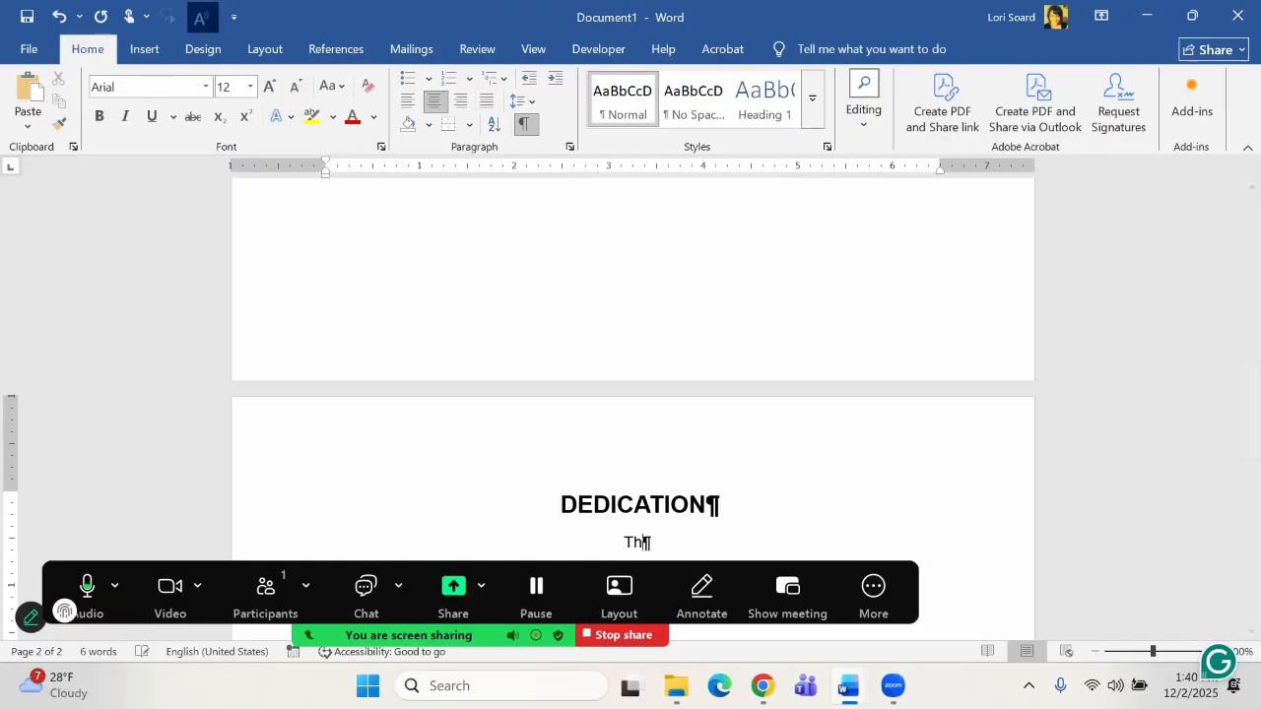
text(is book is dedica)
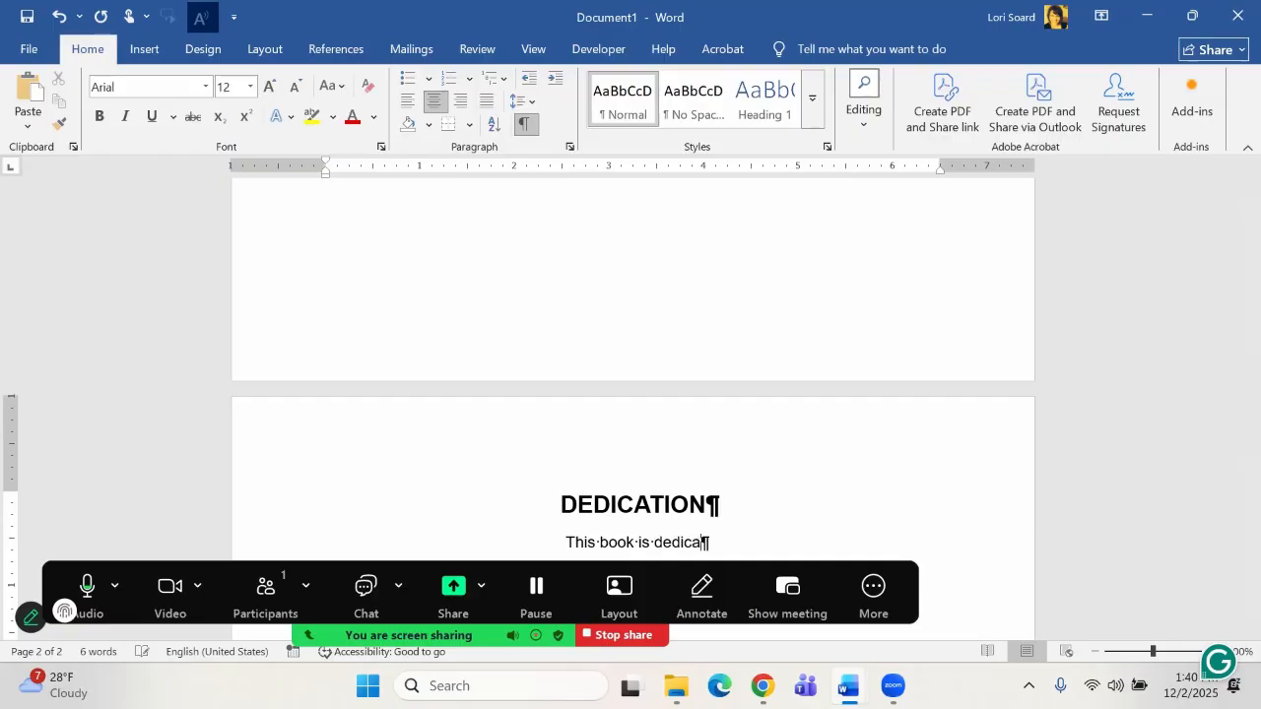
text(ted to my lovely re)
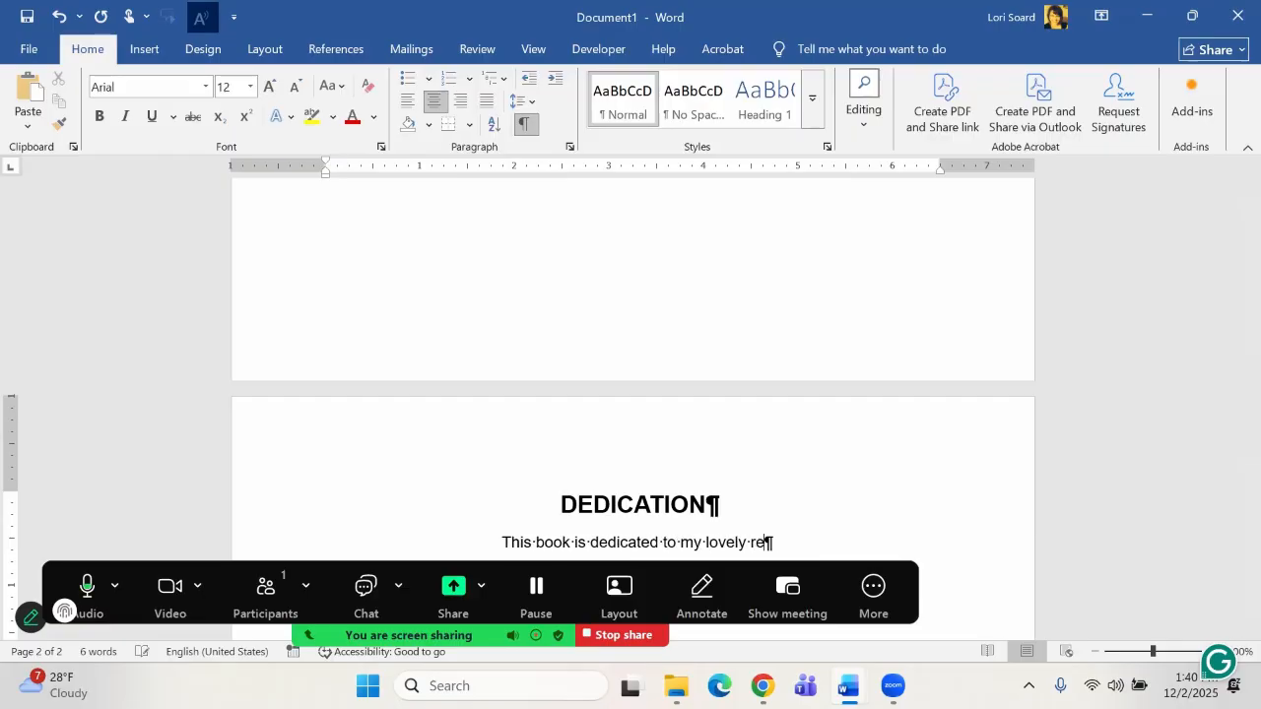
text(aders w)
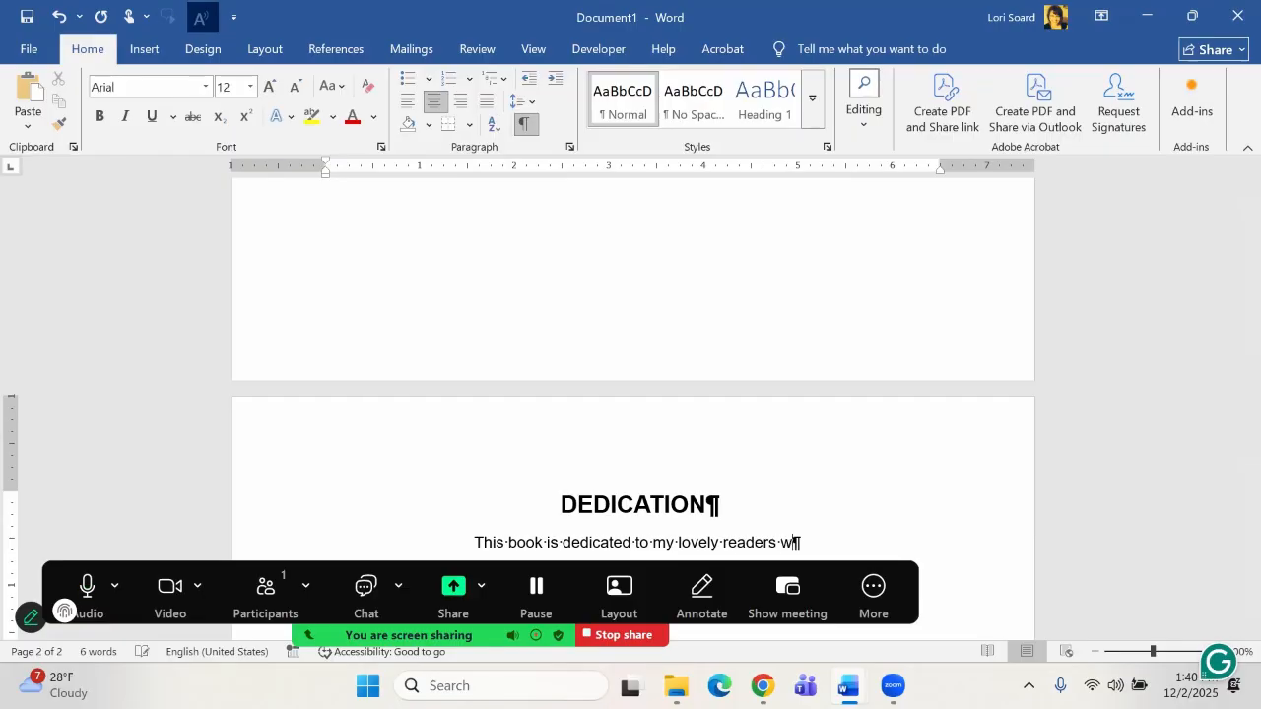
text(ho enjoy a good historic)
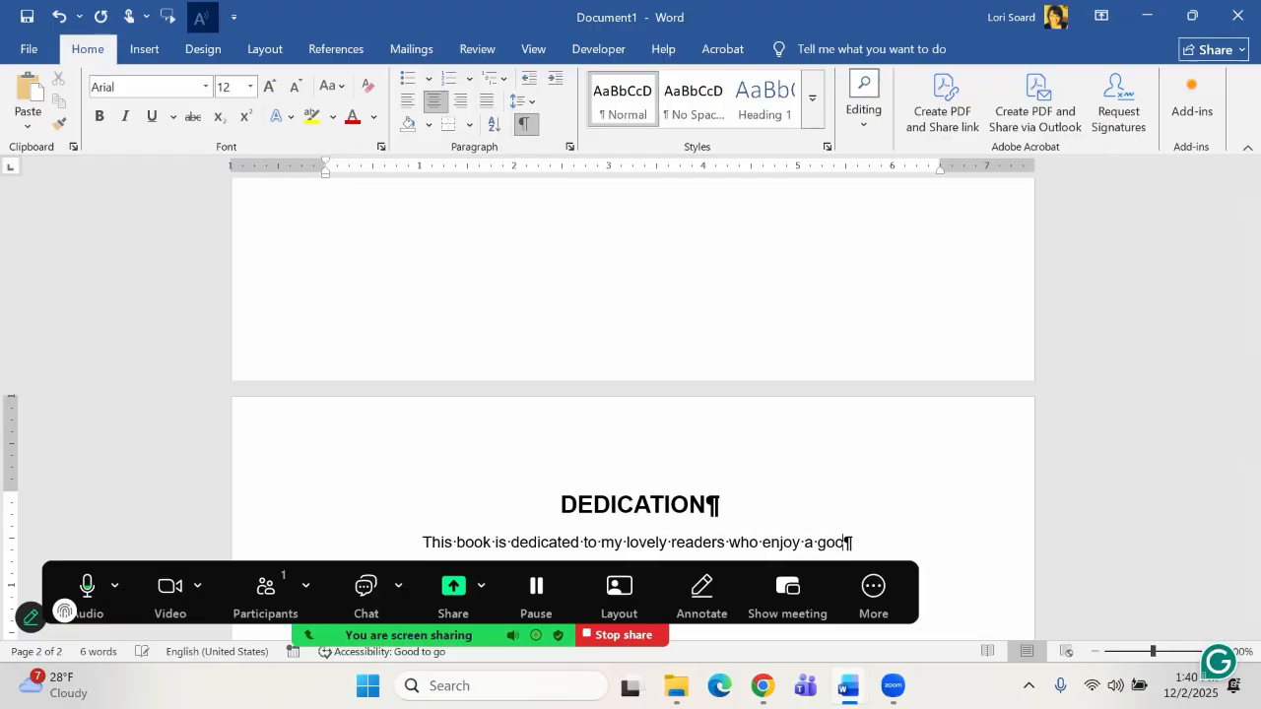
text(mance. )
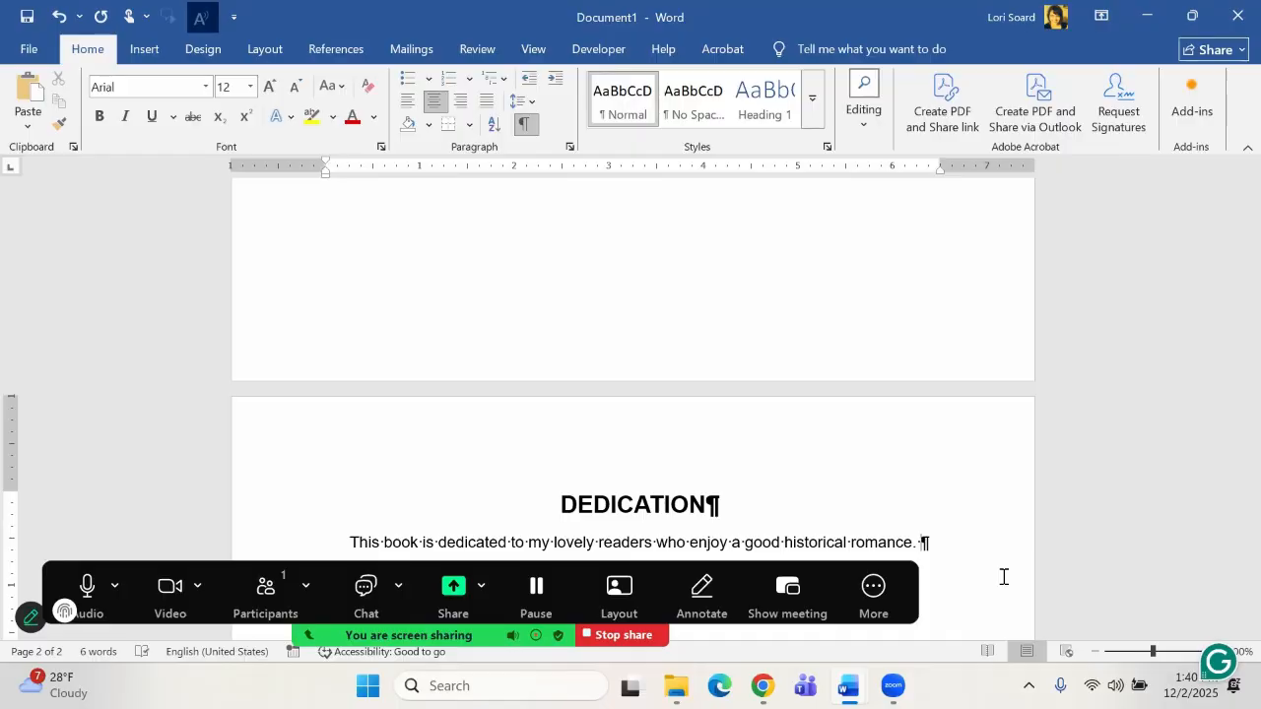
Add "You have been with me from the beginning and I appreciate all you do." to the dedication text, correcting the misspelled "beginning".
text(You ha)
text(ve been w)
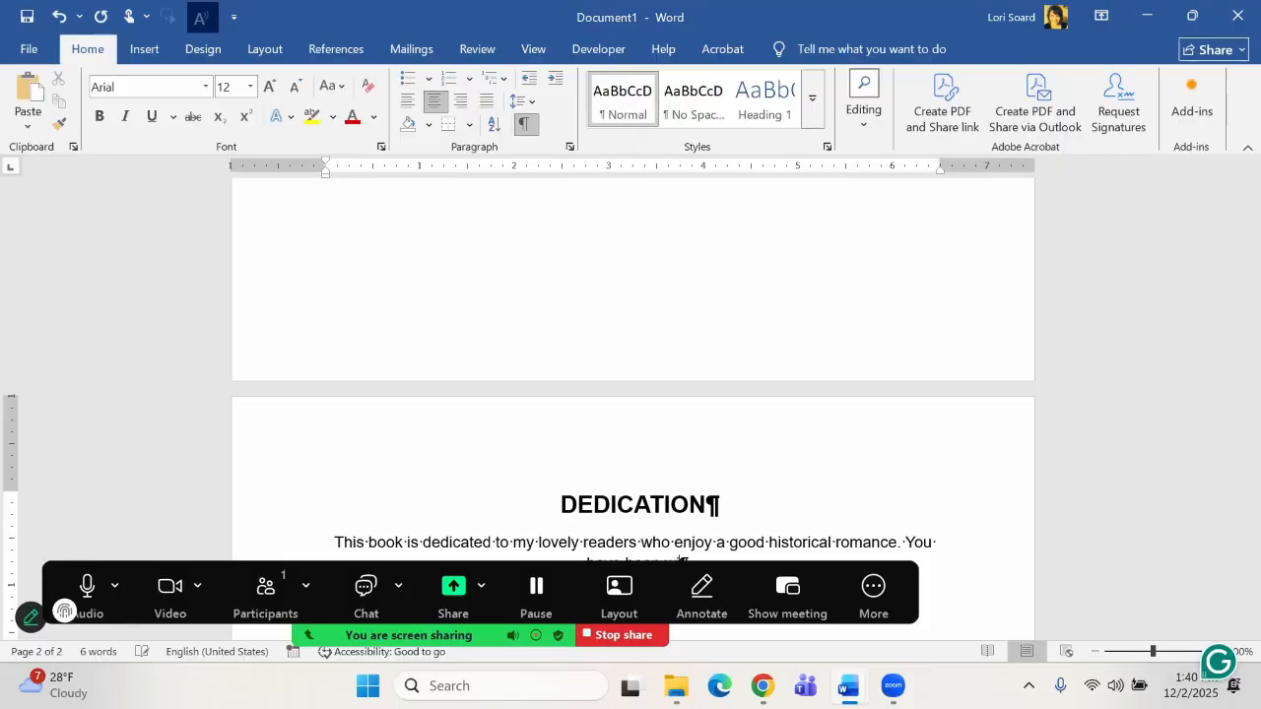
text(ith me from the beginning and I appreciate all you do.)
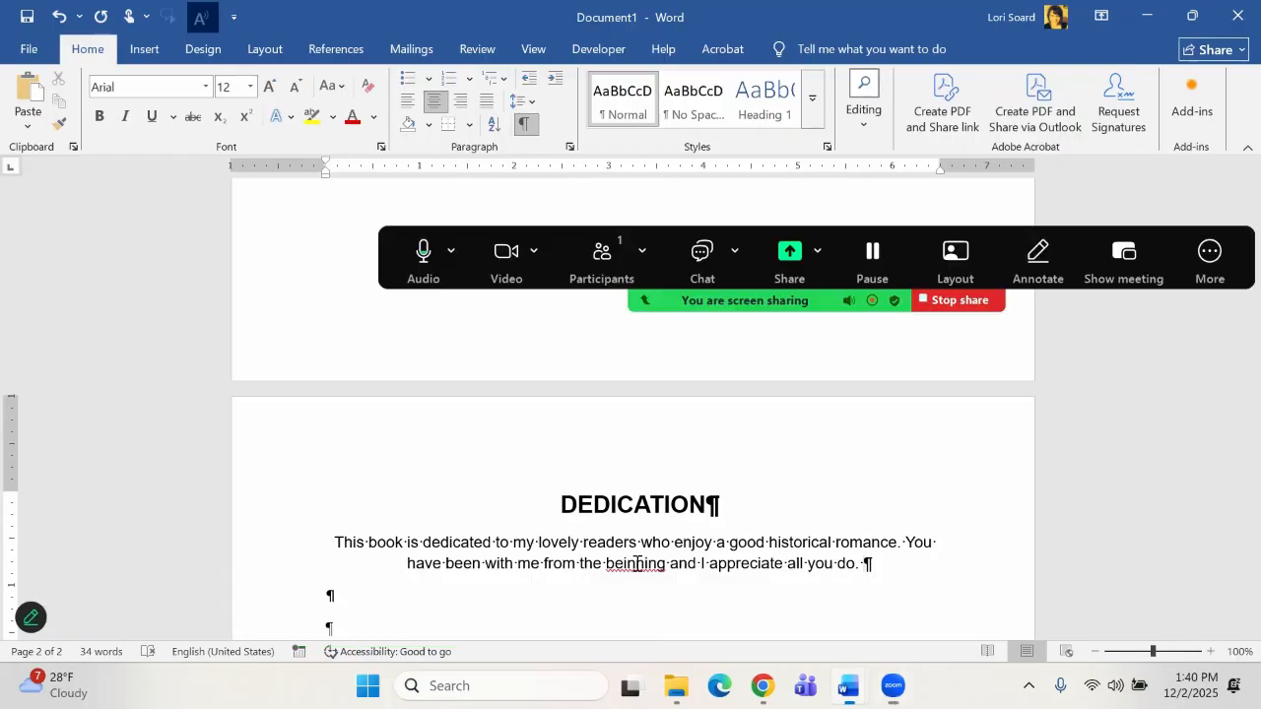
click(628, 564)
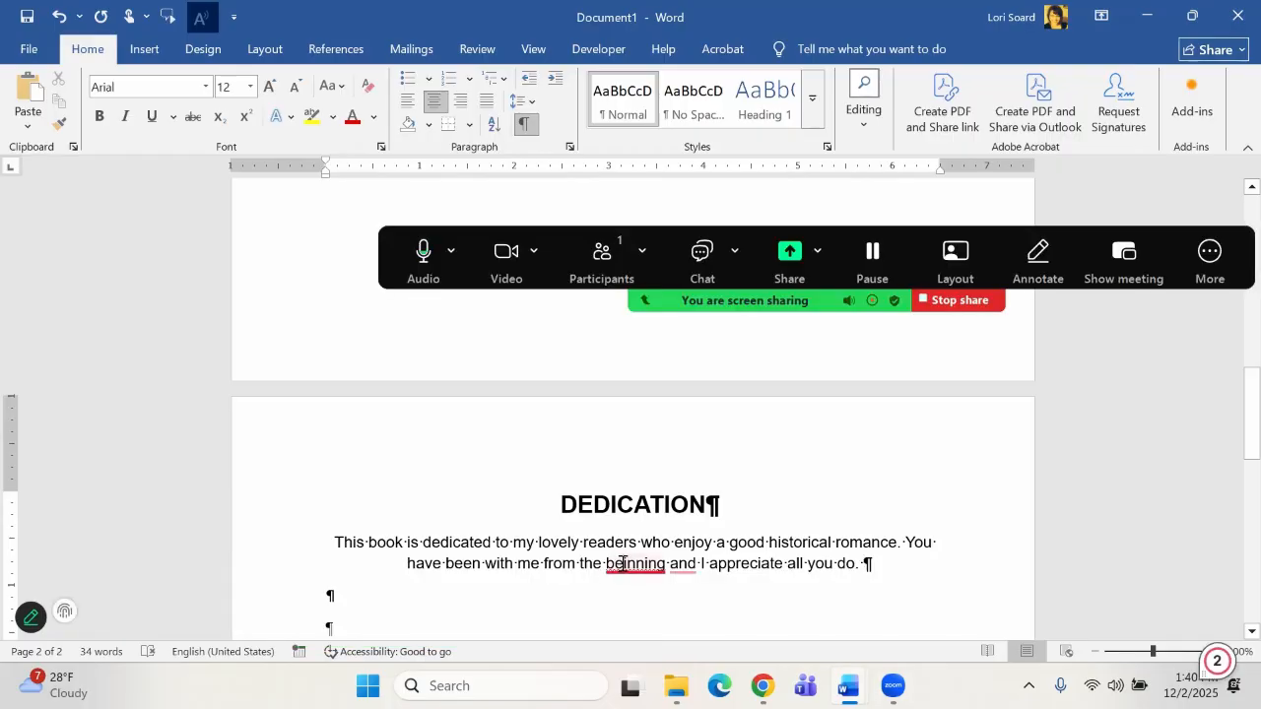
right_click(622, 565)
click(650, 432)
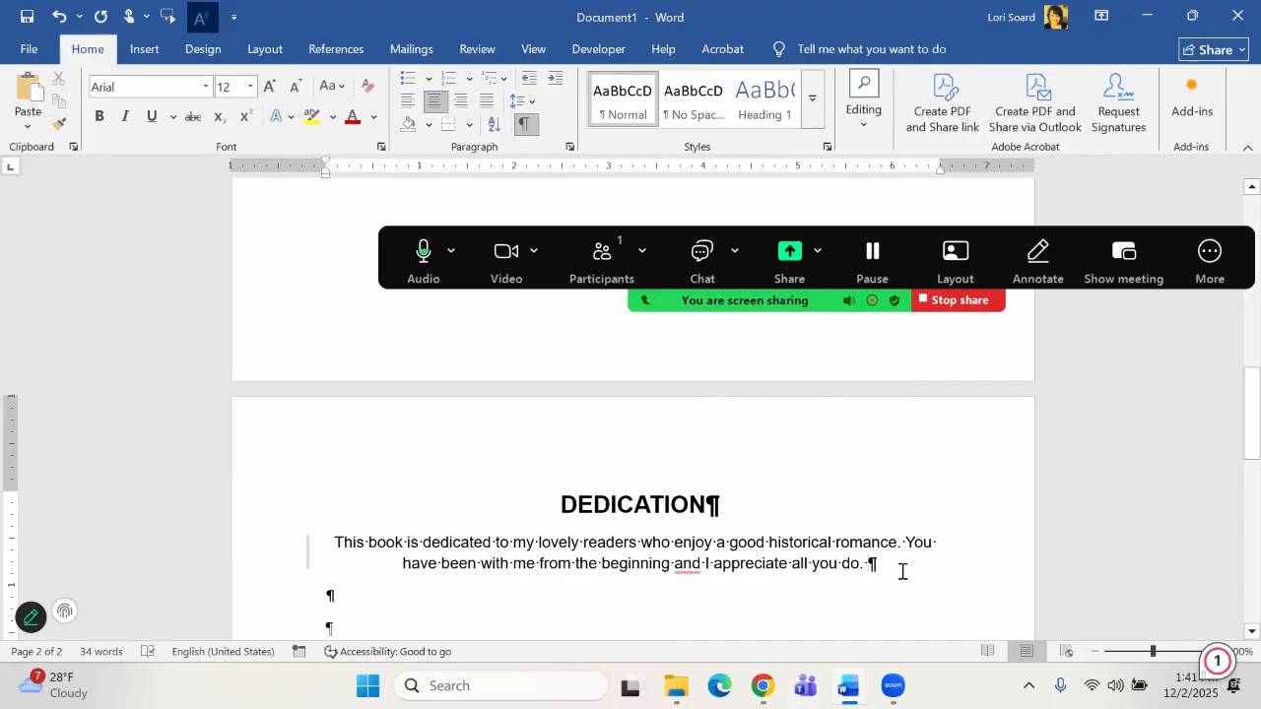
Center the empty line below the dedication text and insert a page break there to start a third page.
key(ctrl+e)
click(135, 59)
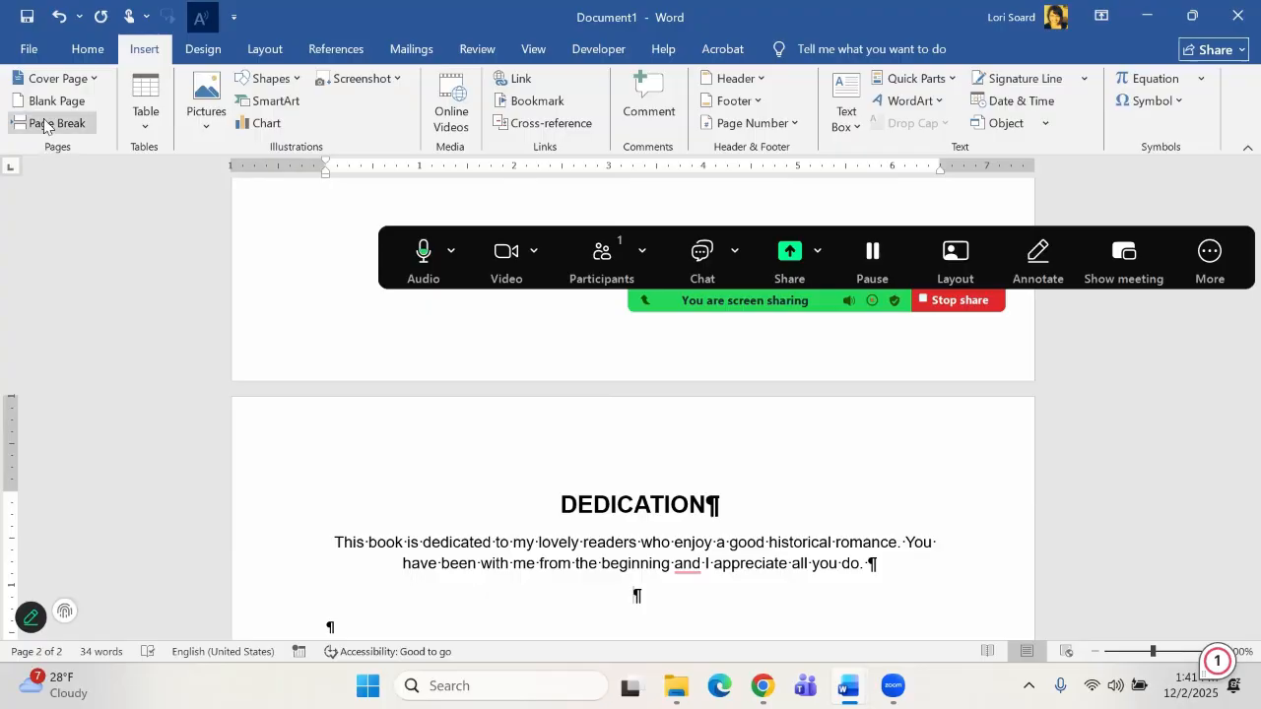
click(47, 124)
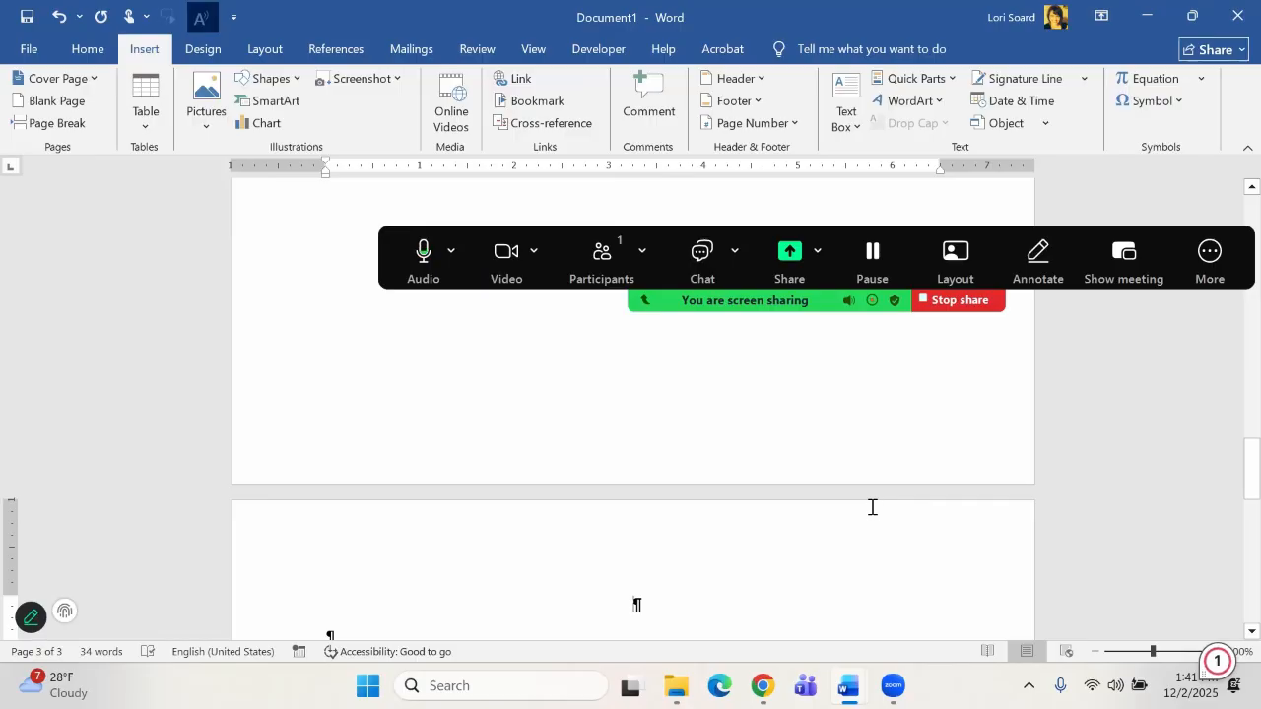
scroll(876, 508, down, 5)
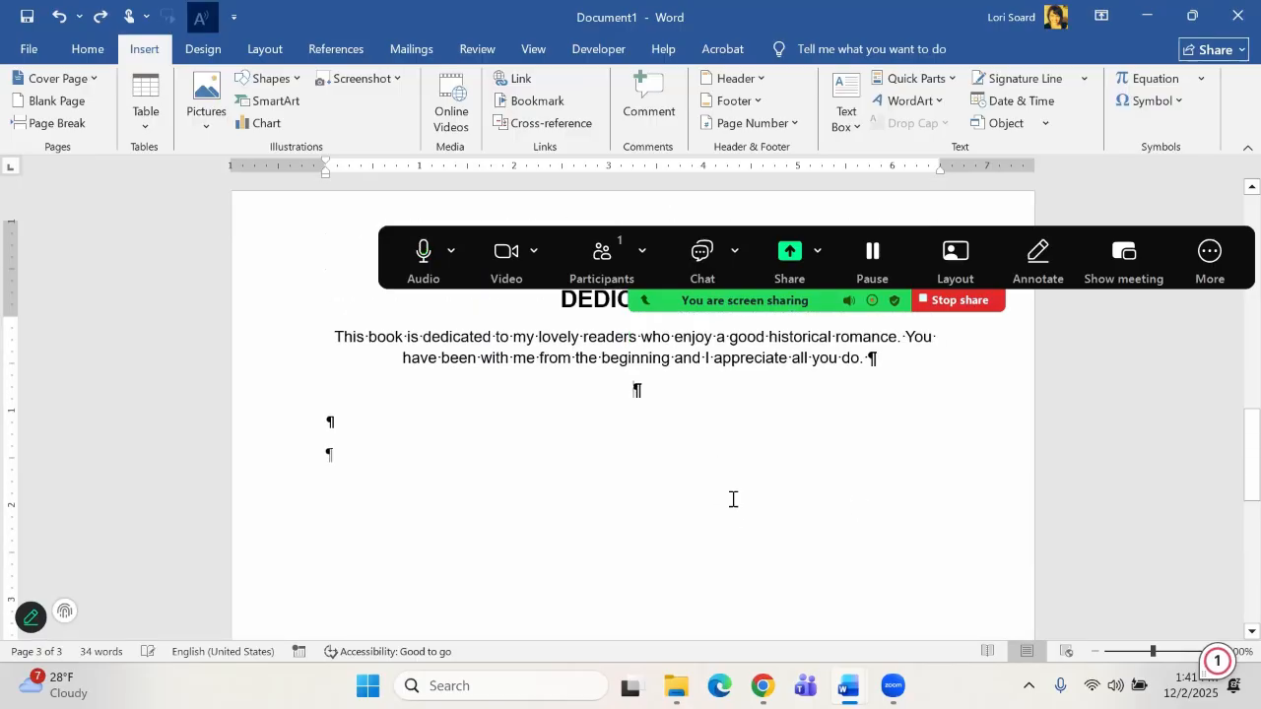
key(ctrl+Return)
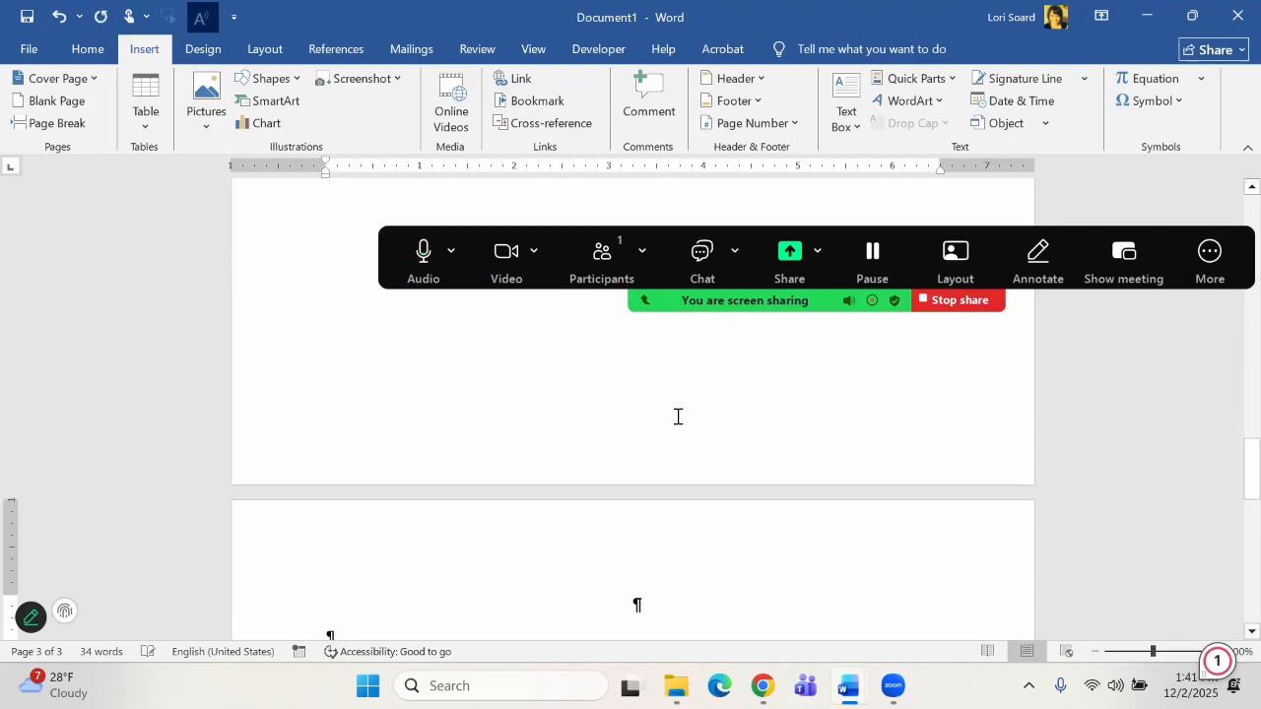
scroll(678, 415, up, 10)
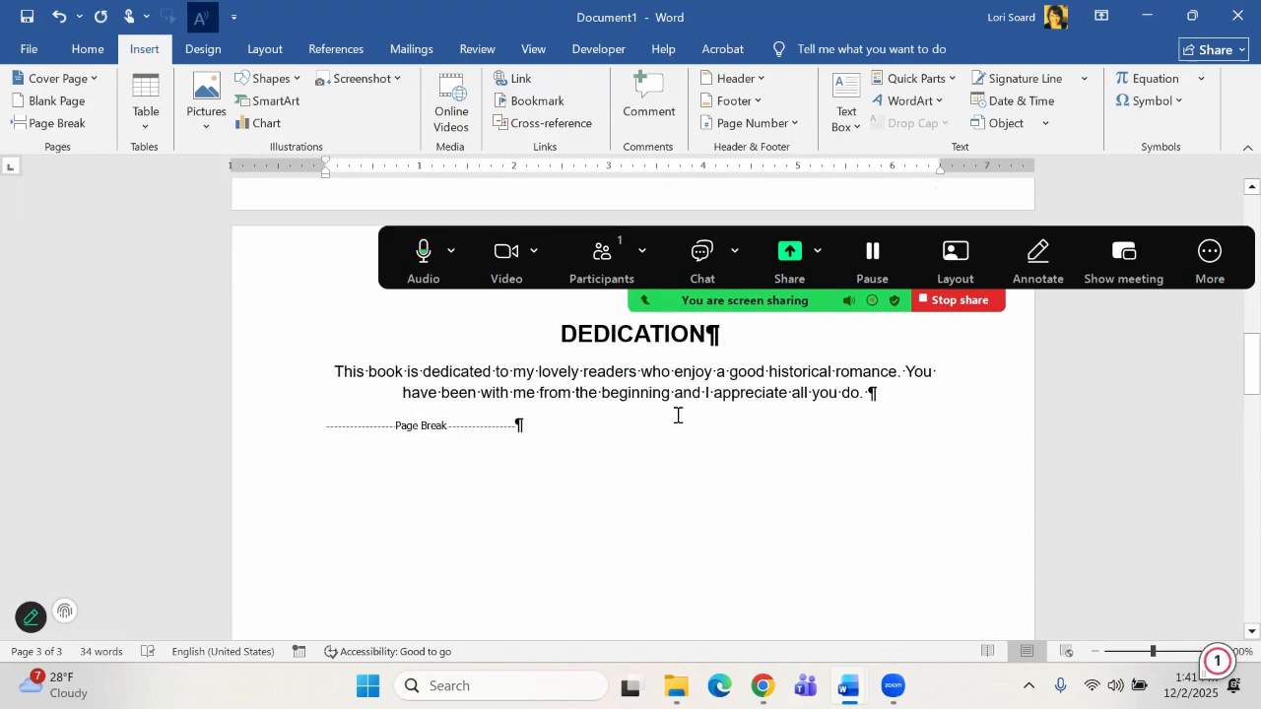
scroll(663, 459, down, 10)
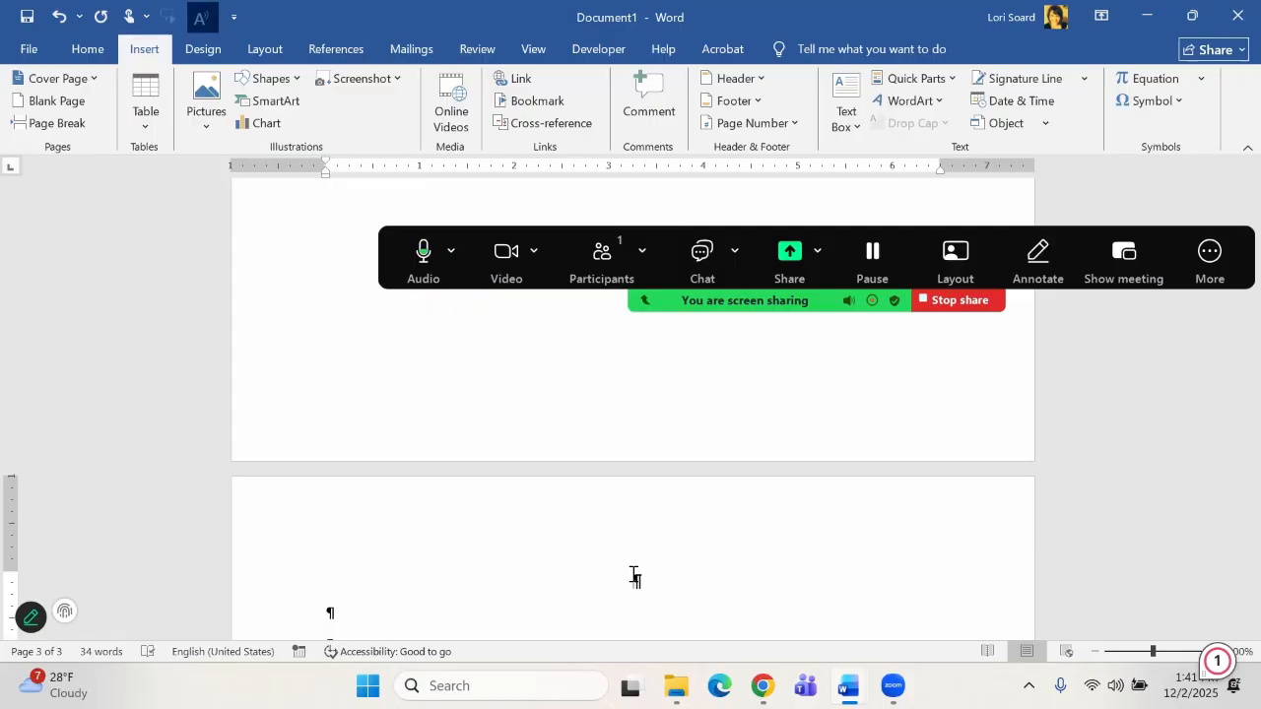
text(C)
key(BackSpace)
Switch to File Explorer and go to the Writing folder inside Google Drive > Desk > Work.
click(676, 686)
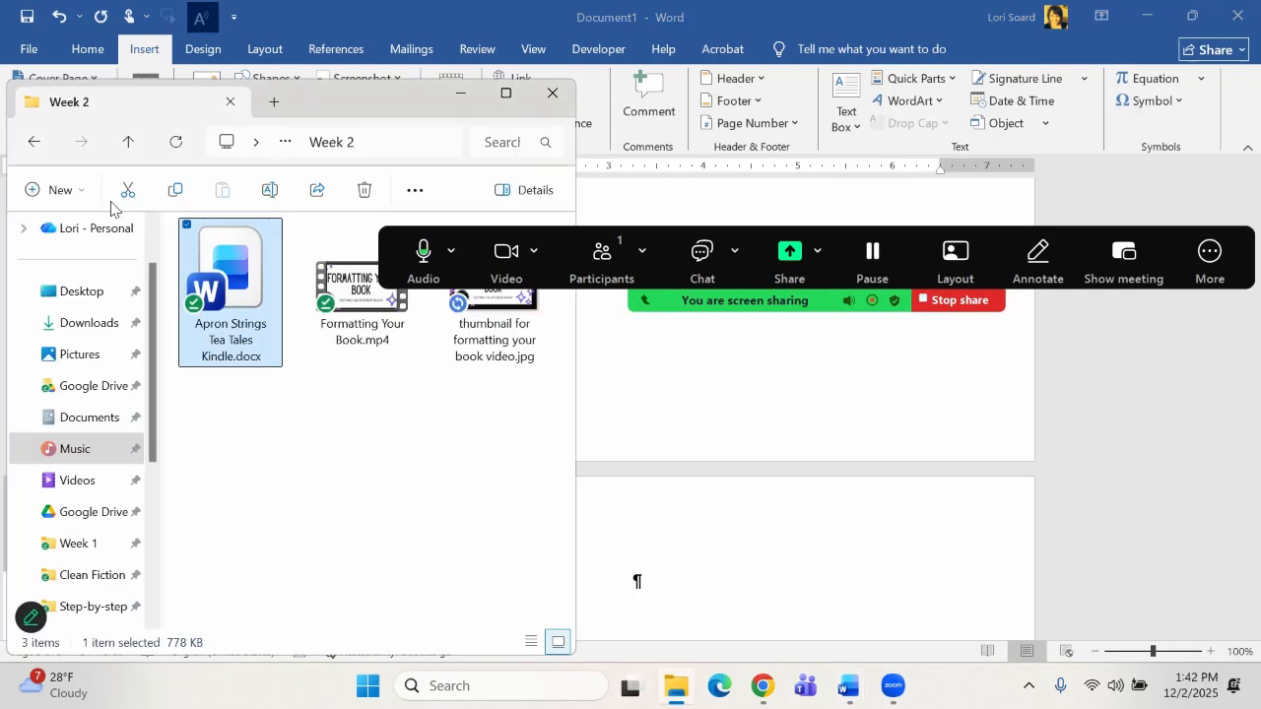
click(127, 141)
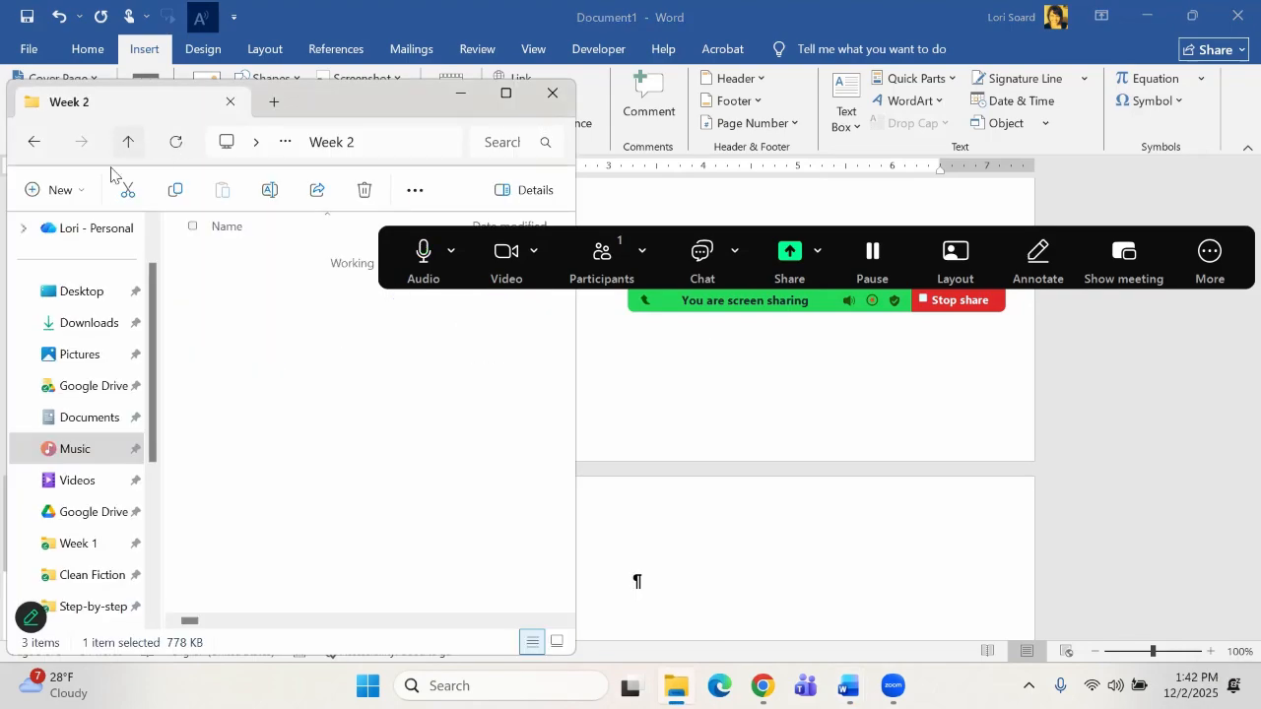
click(91, 389)
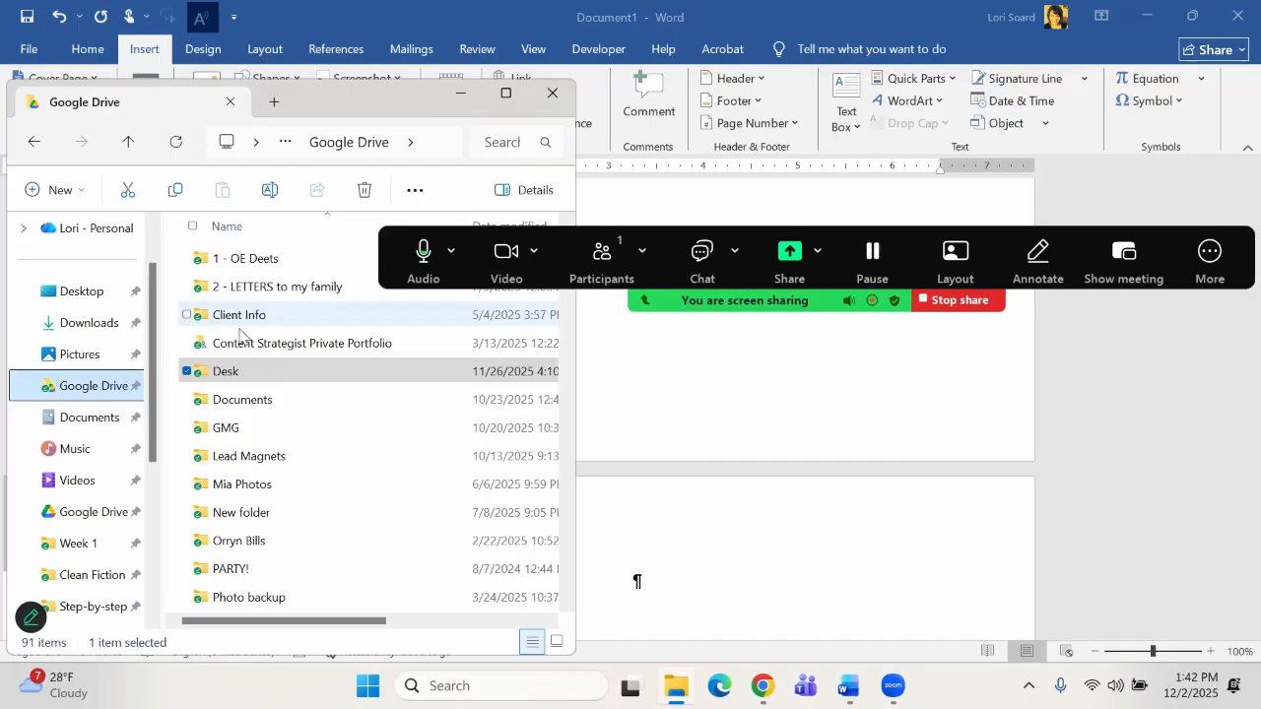
double_click(228, 374)
scroll(229, 488, down, 1)
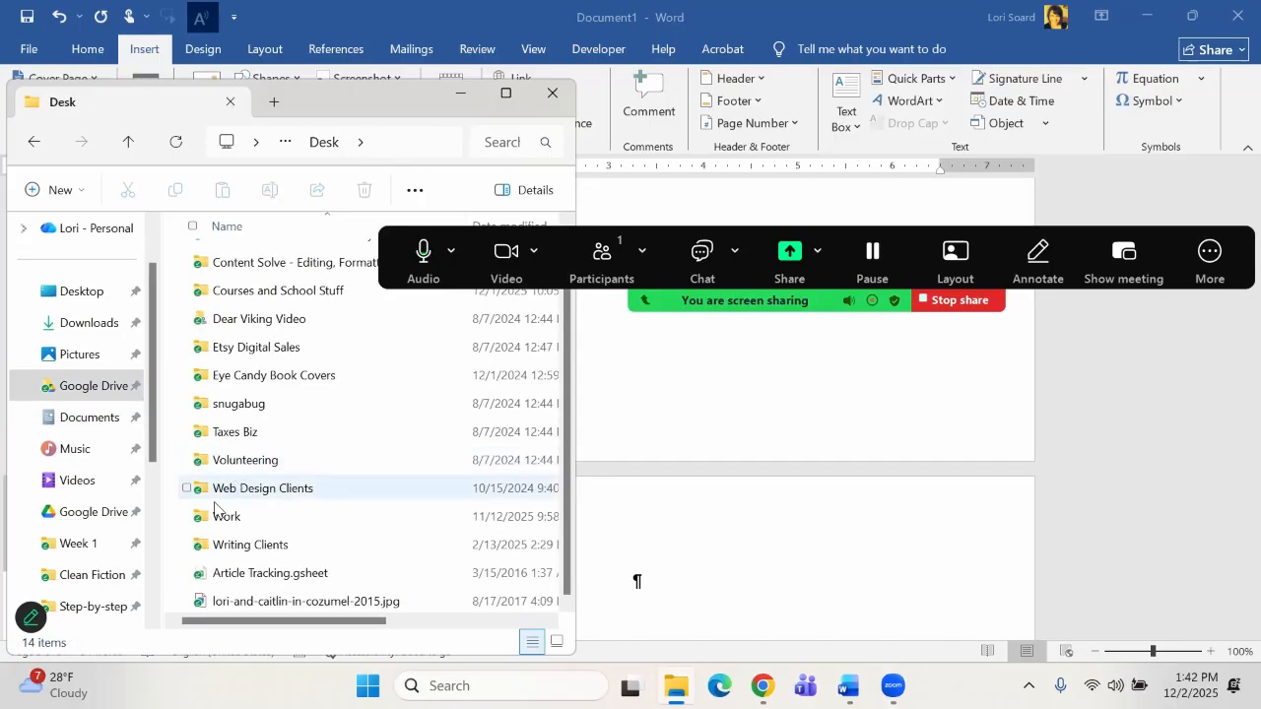
double_click(215, 507)
scroll(242, 432, down, 2)
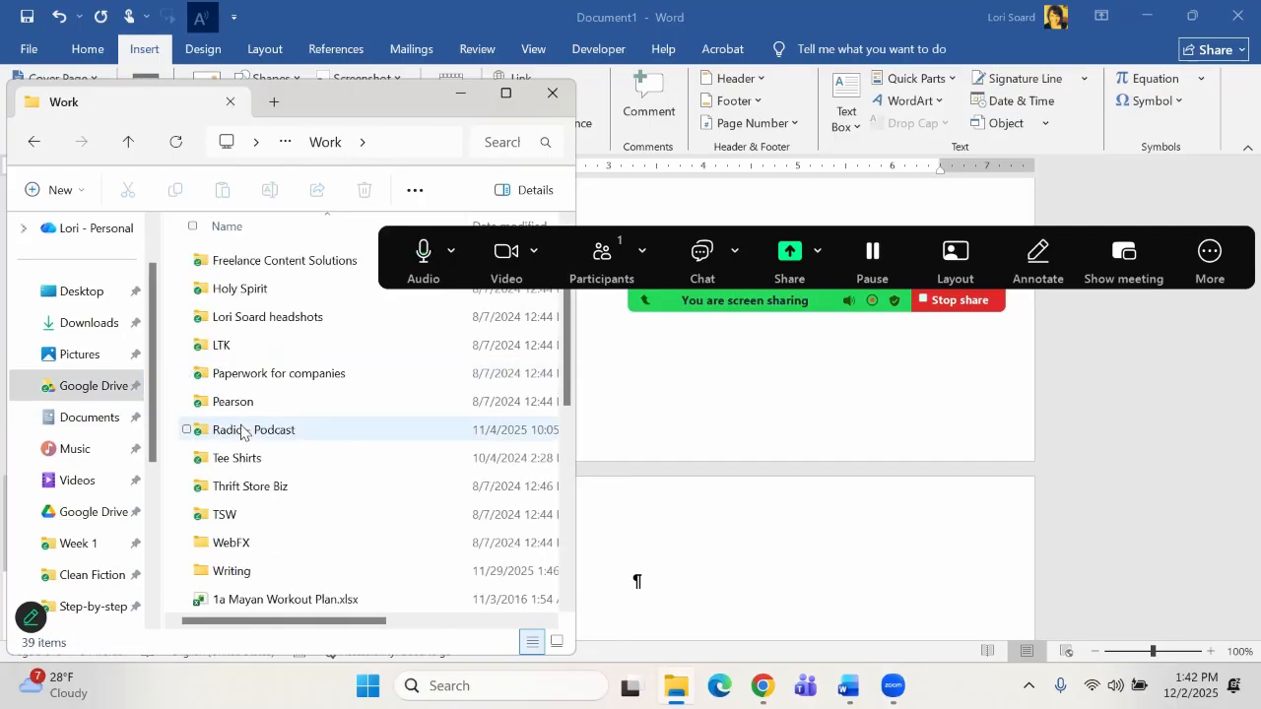
scroll(242, 431, down, 1)
double_click(236, 484)
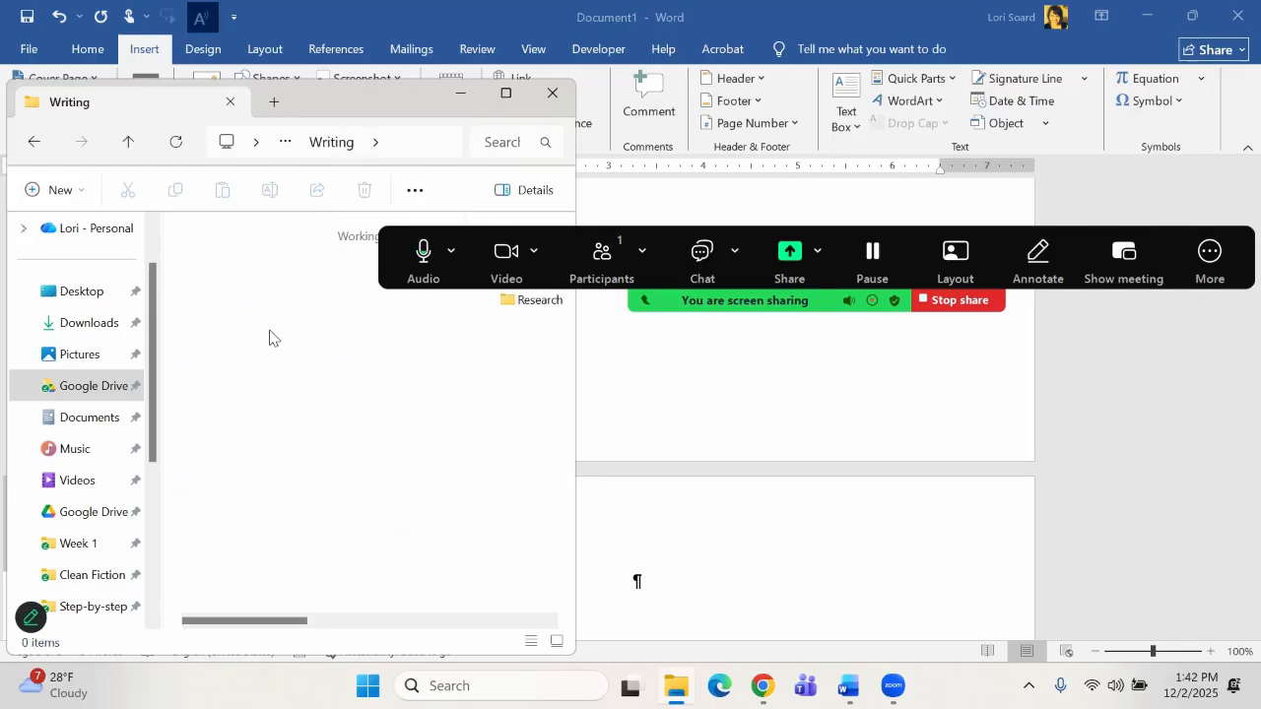
Go to Published Books > MAPs > Dogwood Creek Matchmakers > Dandelion Serenade and open the Dandelion Serenade KDP Copy Word document.
scroll(281, 340, down, 2)
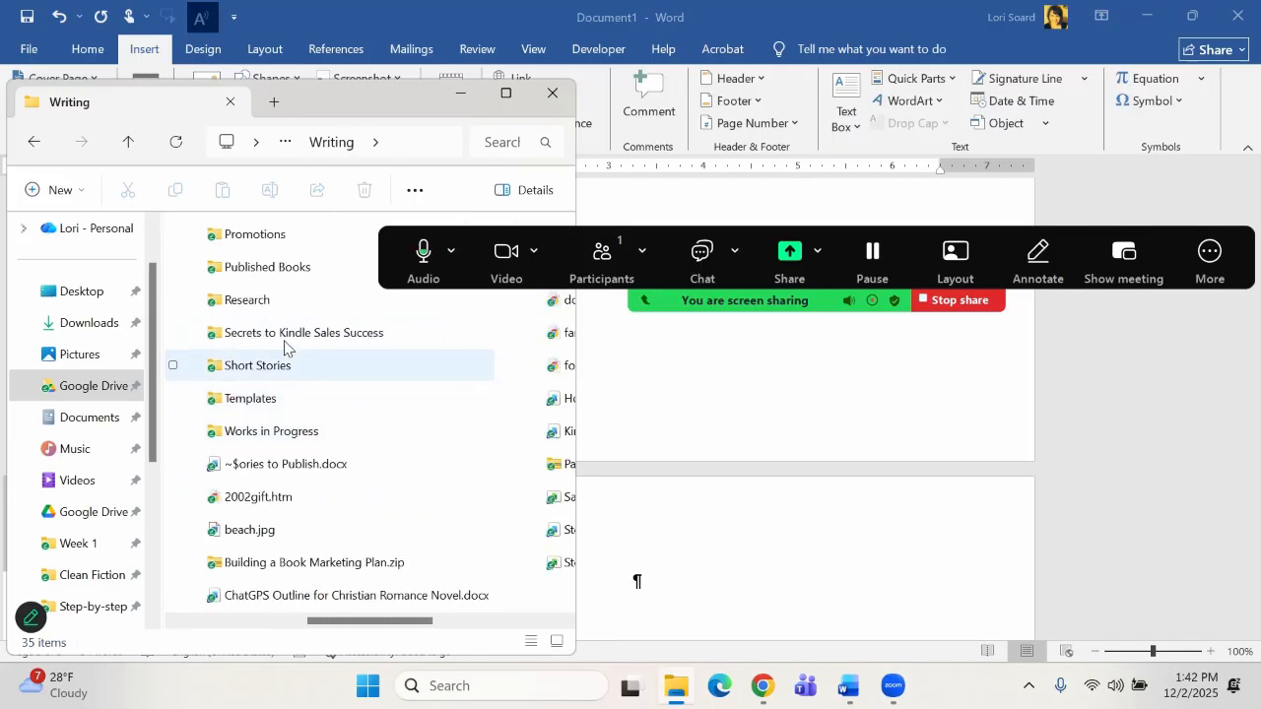
double_click(273, 285)
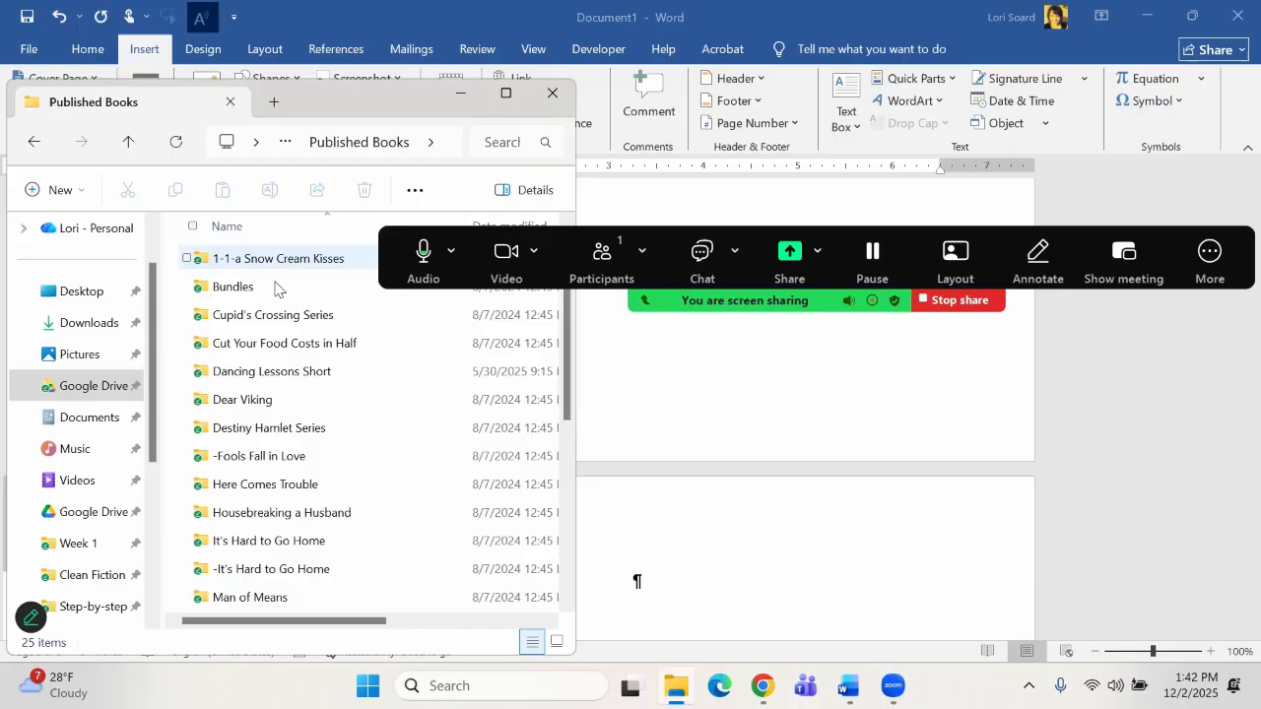
scroll(279, 497, down, 2)
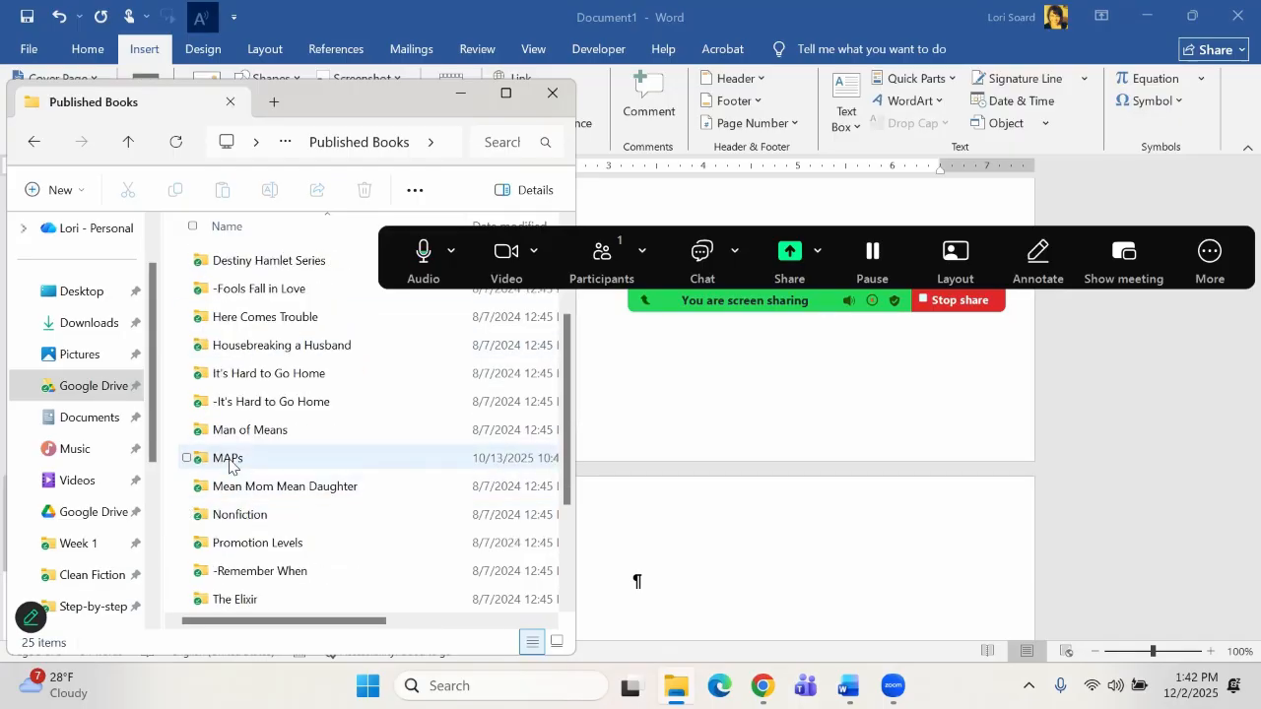
double_click(227, 459)
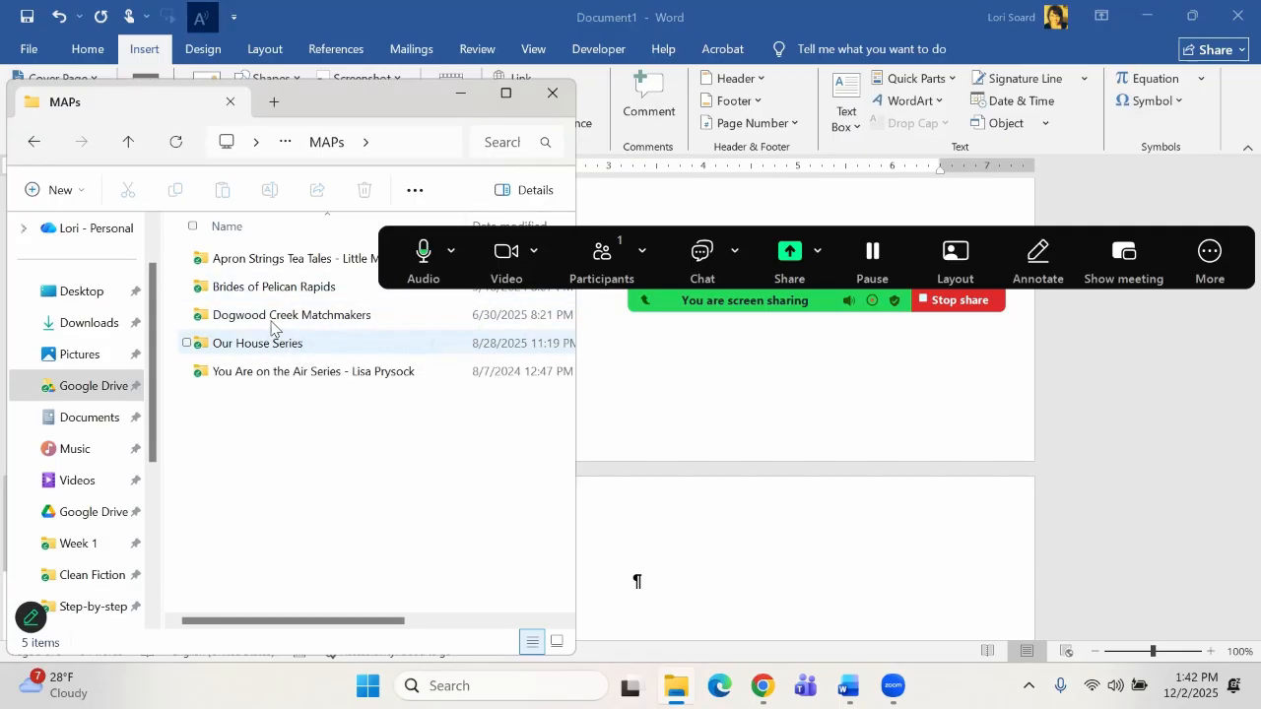
double_click(277, 318)
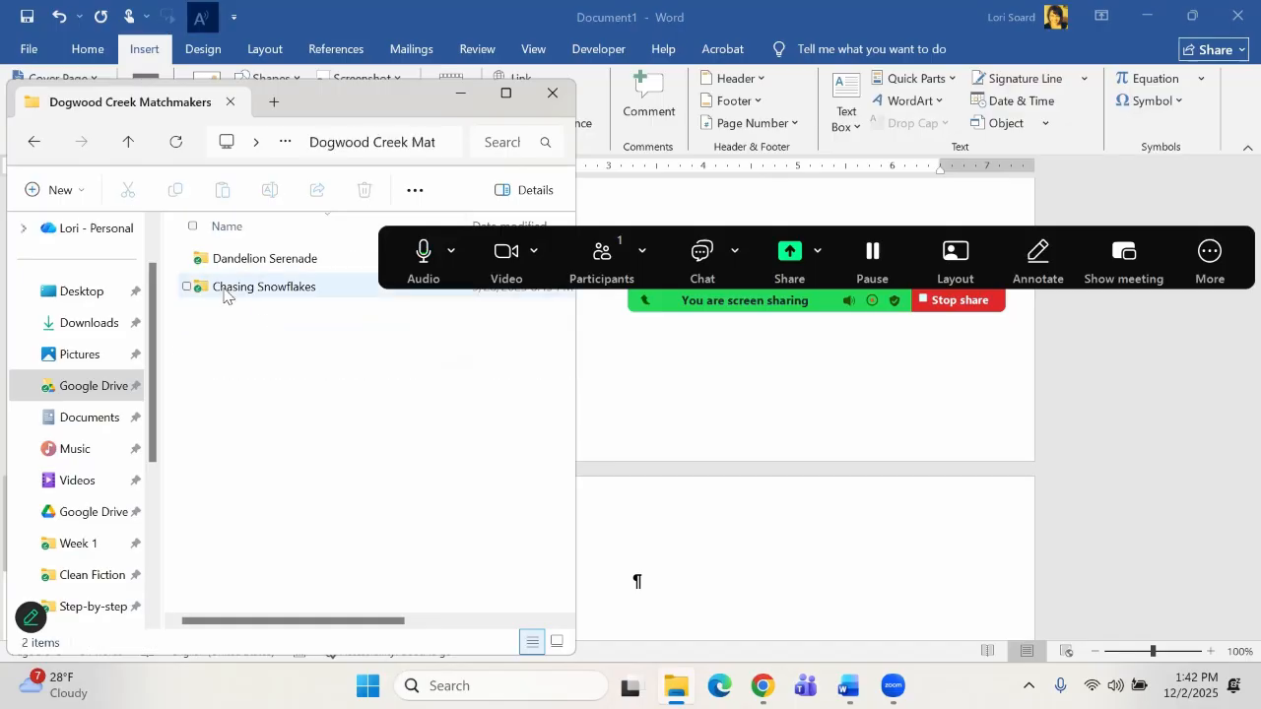
double_click(229, 260)
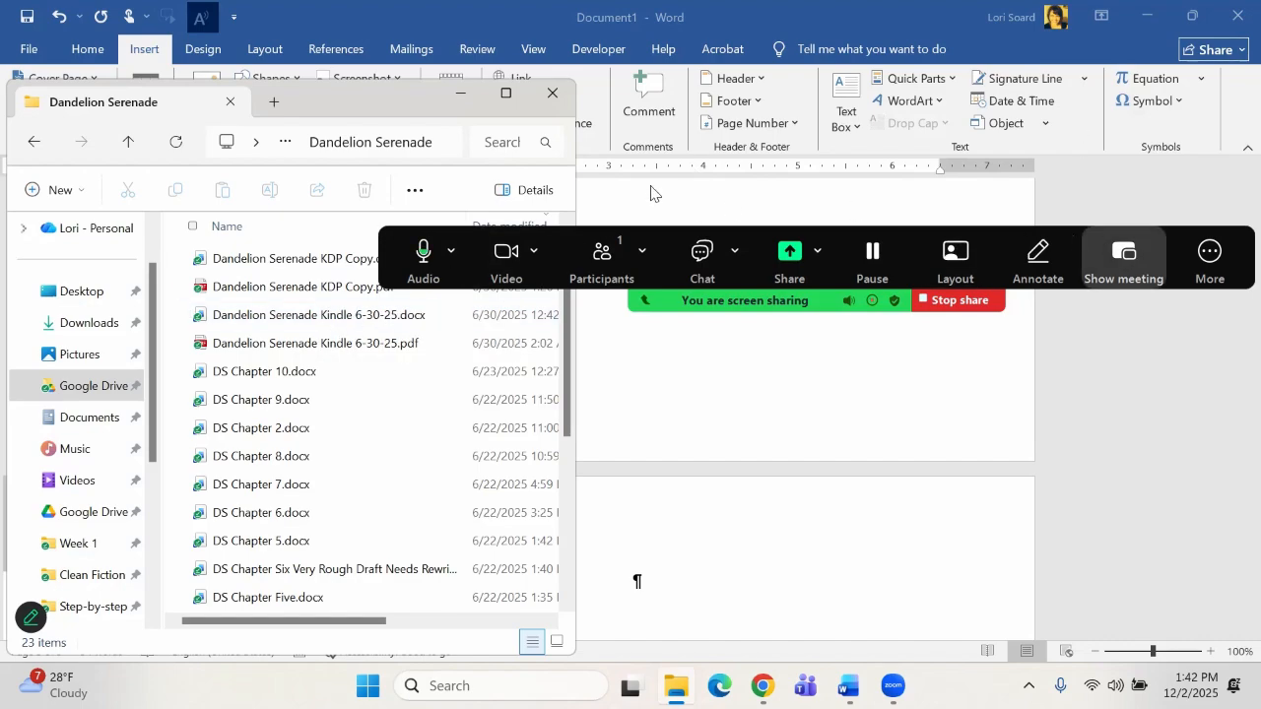
click(292, 260)
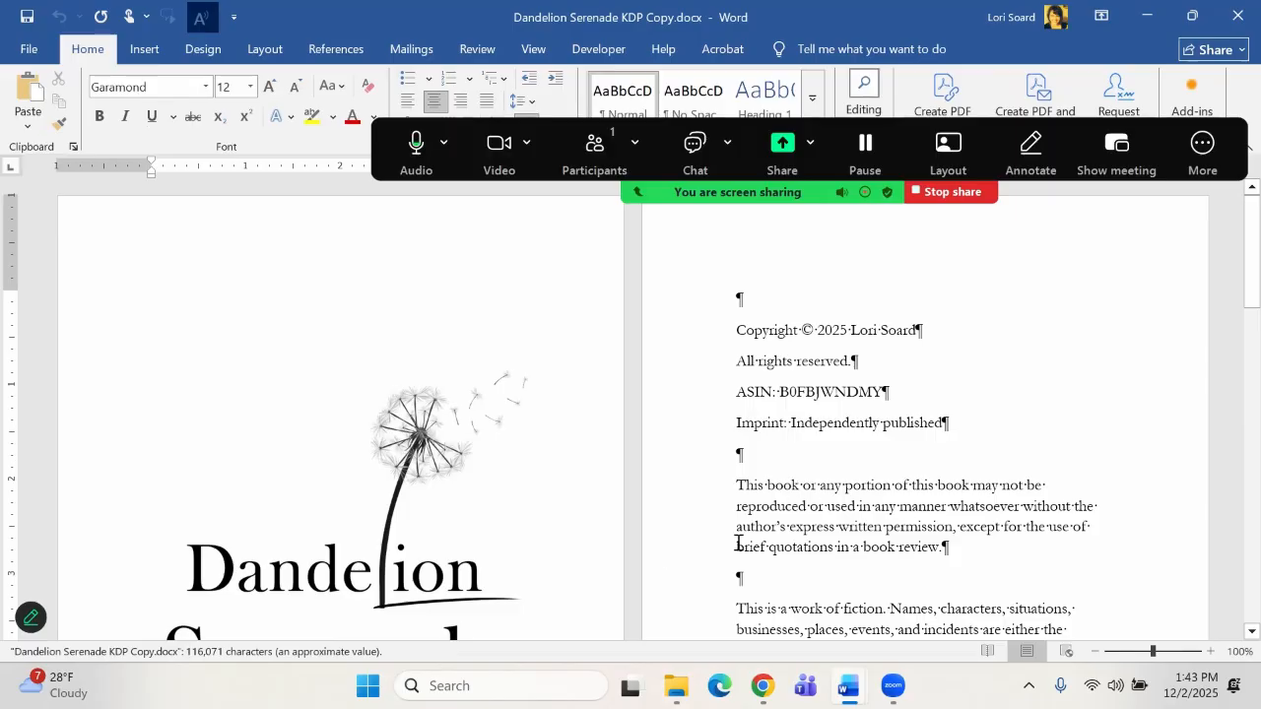
Examine the title page image of Dandelion Serenade and the copyright page beside it as a formatting example.
click(396, 483)
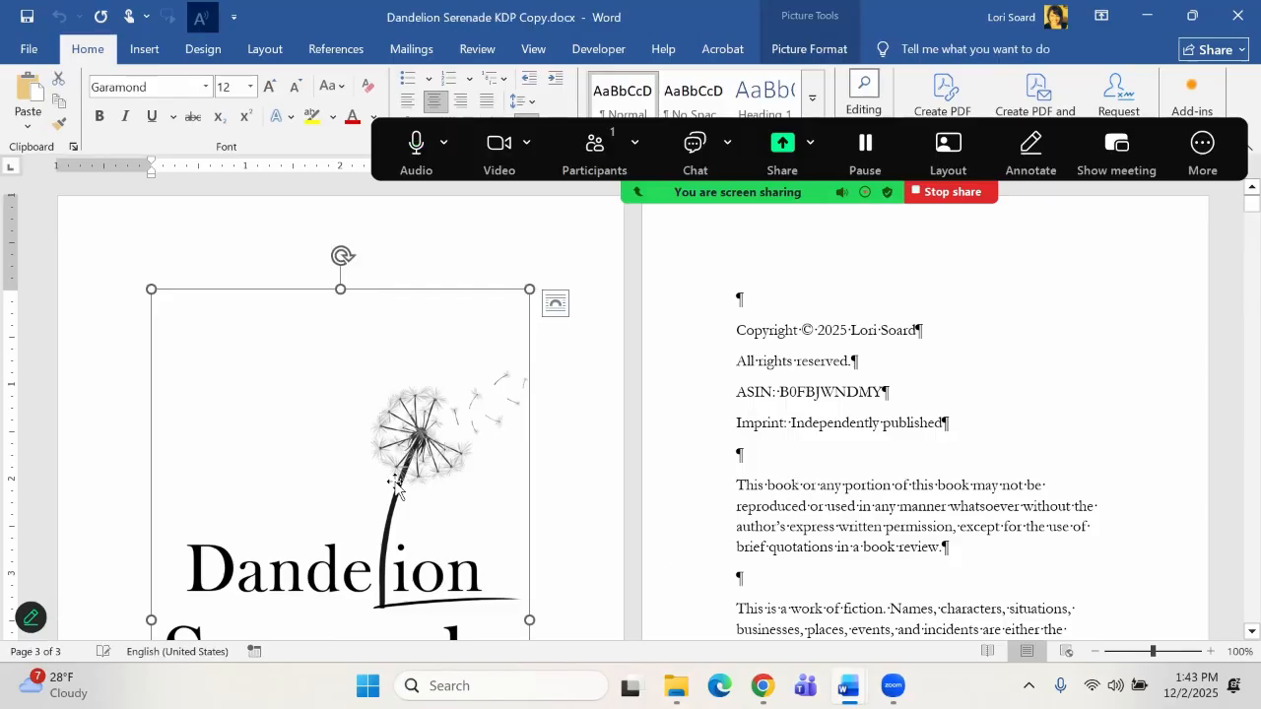
scroll(398, 488, down, 3)
scroll(398, 488, down, 2)
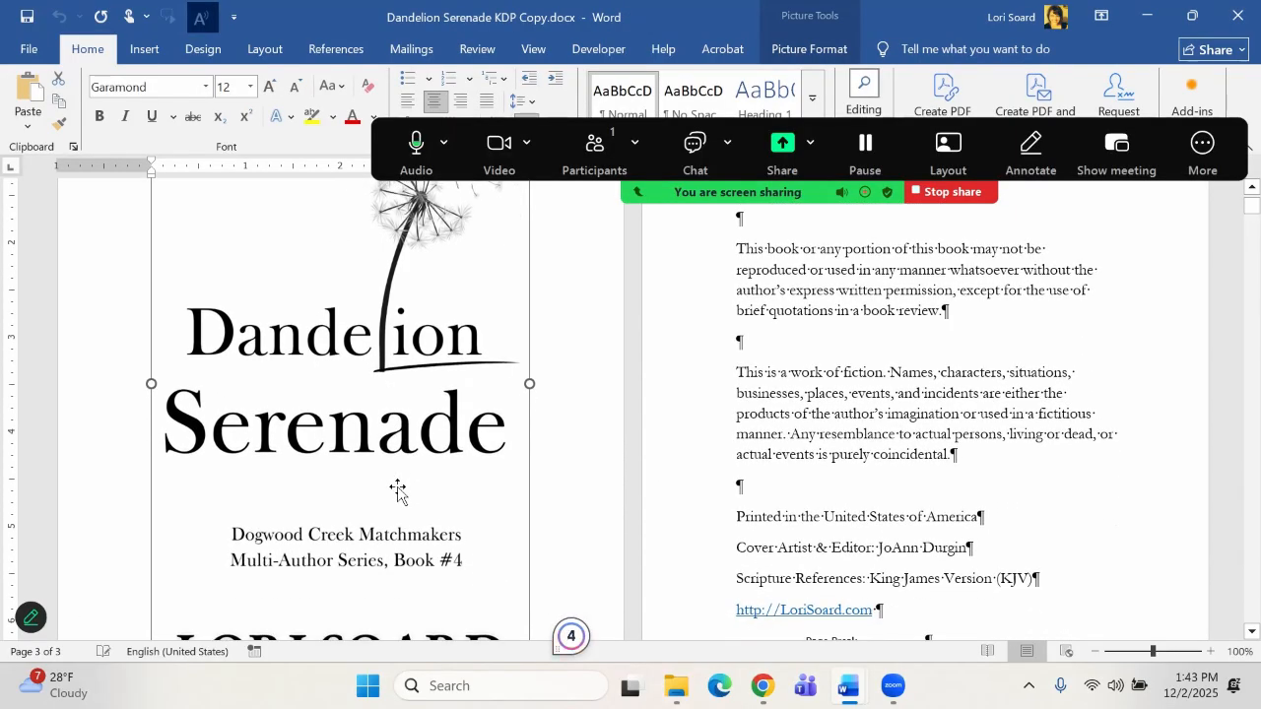
scroll(398, 489, down, 1)
scroll(398, 492, up, 3)
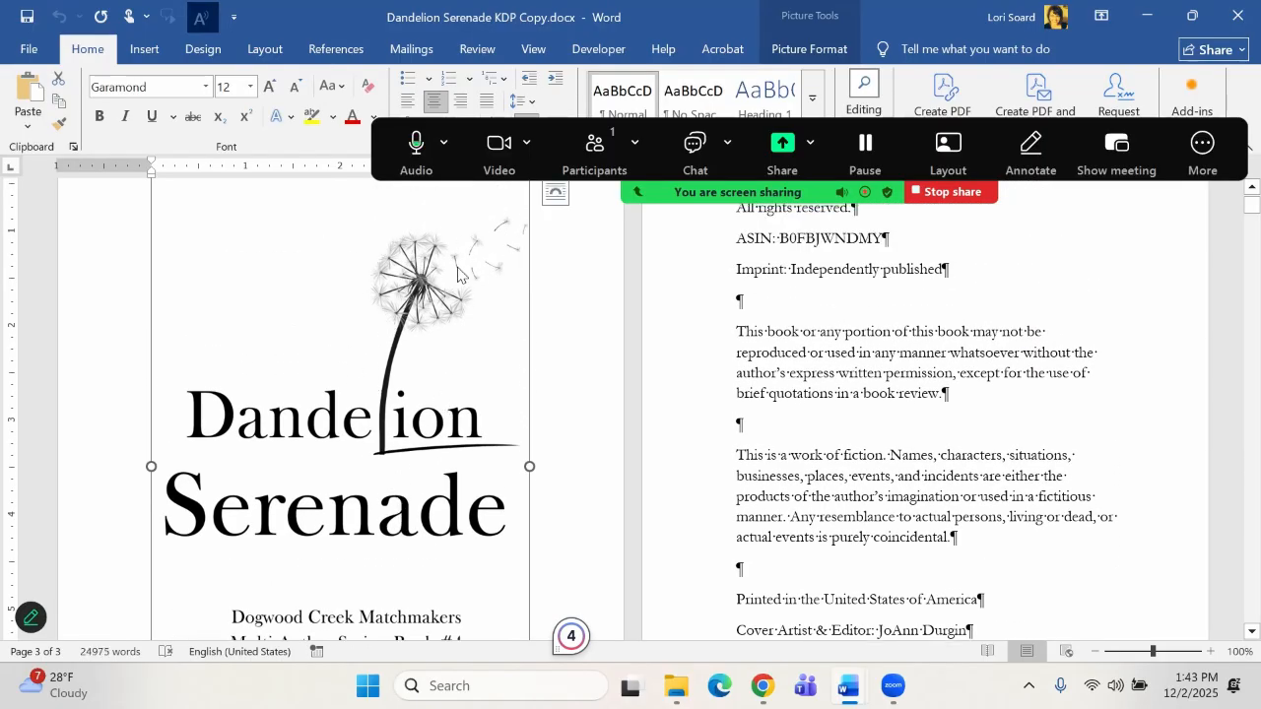
scroll(412, 446, down, 3)
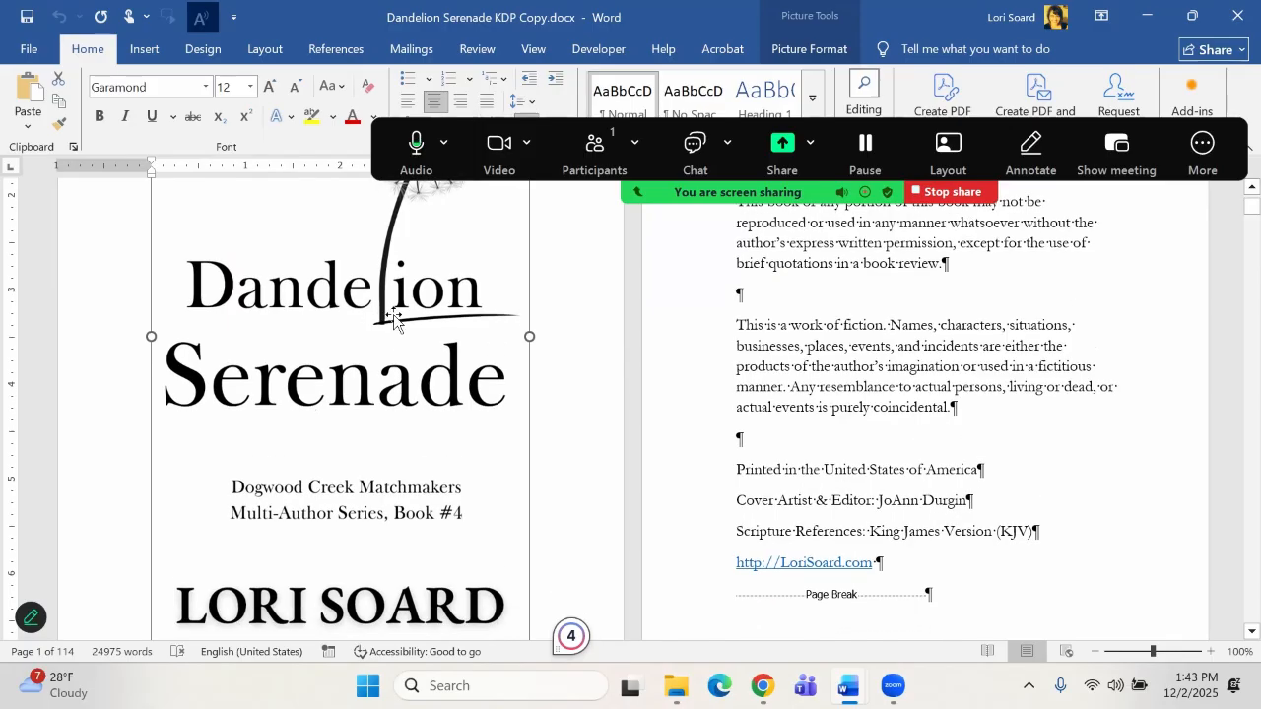
scroll(404, 439, down, 3)
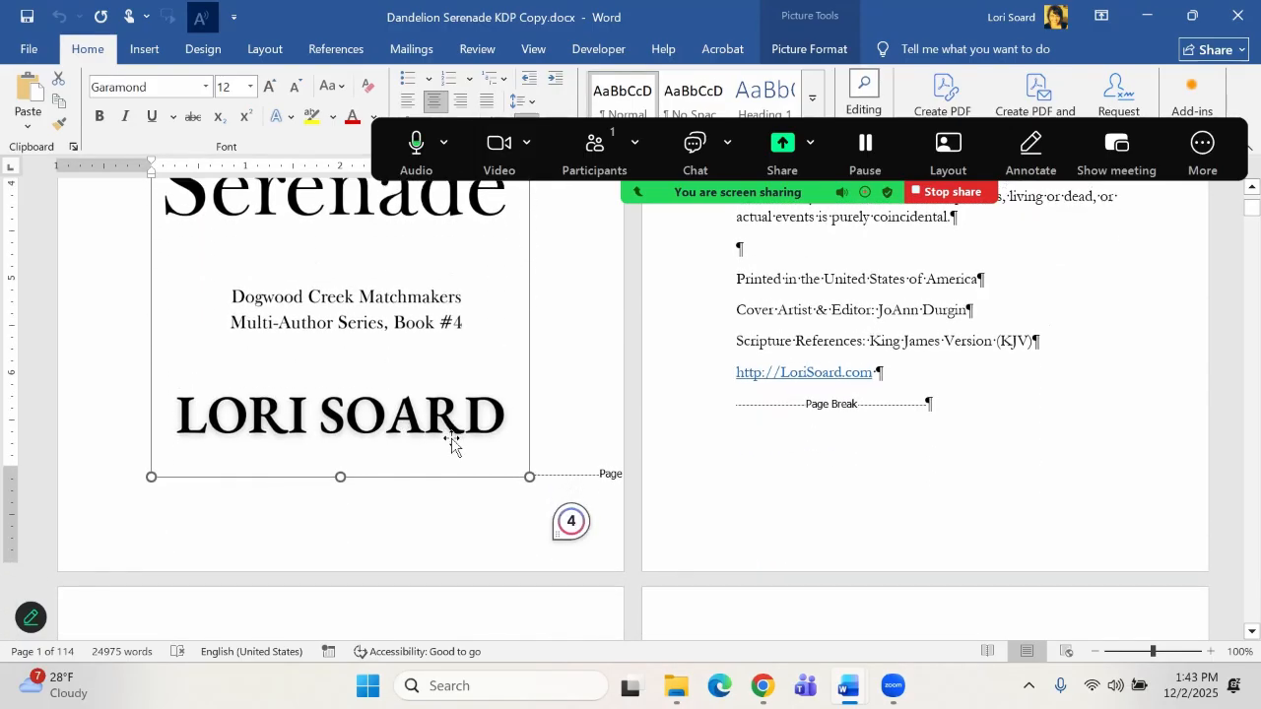
Examine the illustrated headings of the dedication, author's message and chapter one pages, along with the contents page.
scroll(852, 250, down, 5)
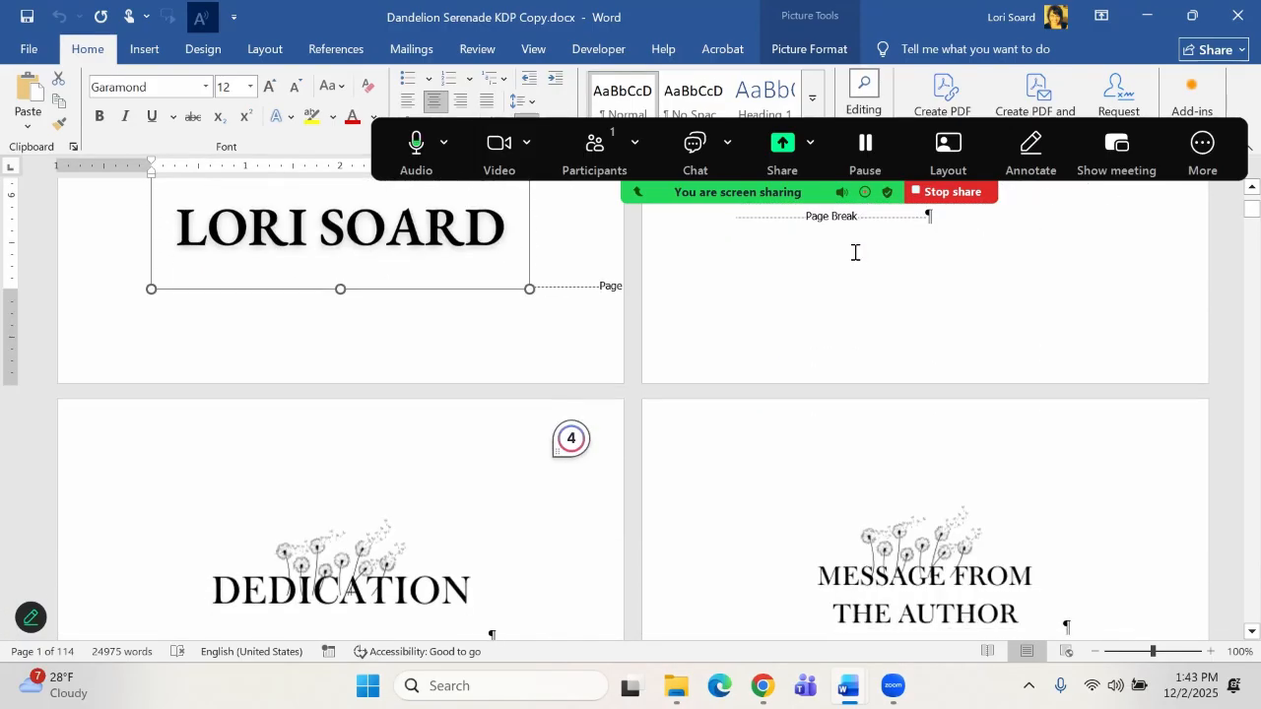
scroll(855, 256, down, 1)
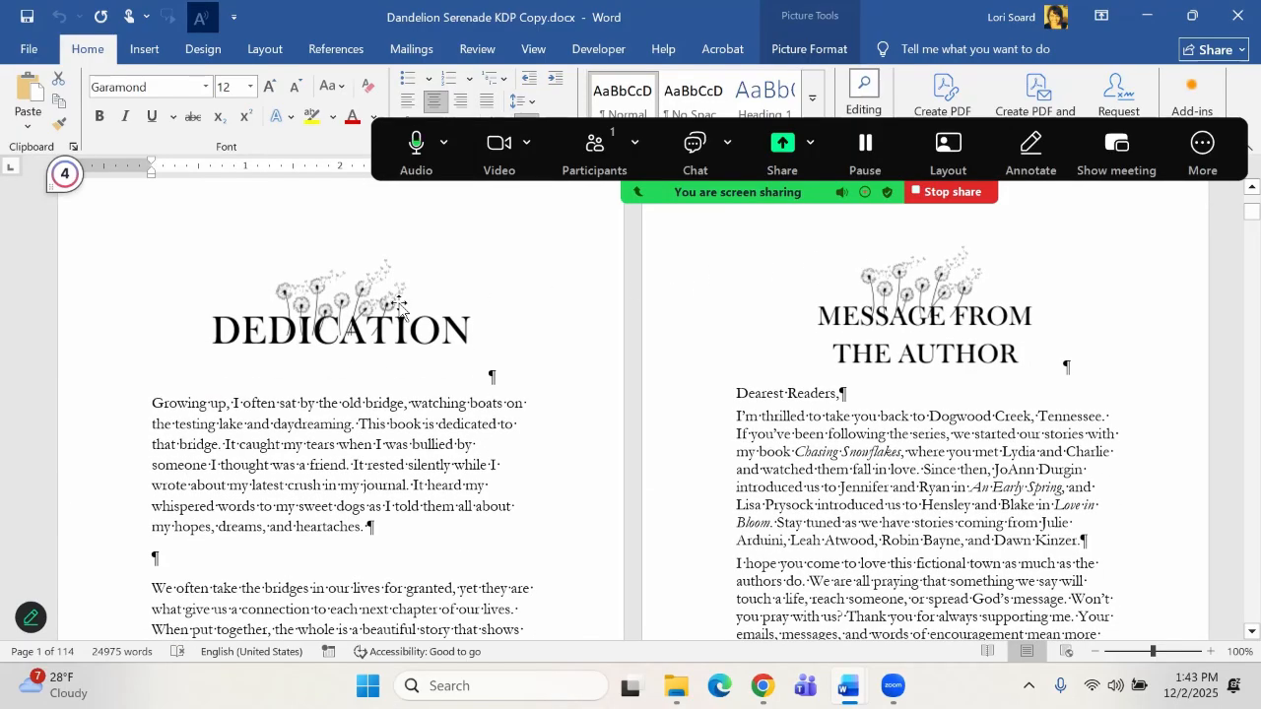
click(346, 325)
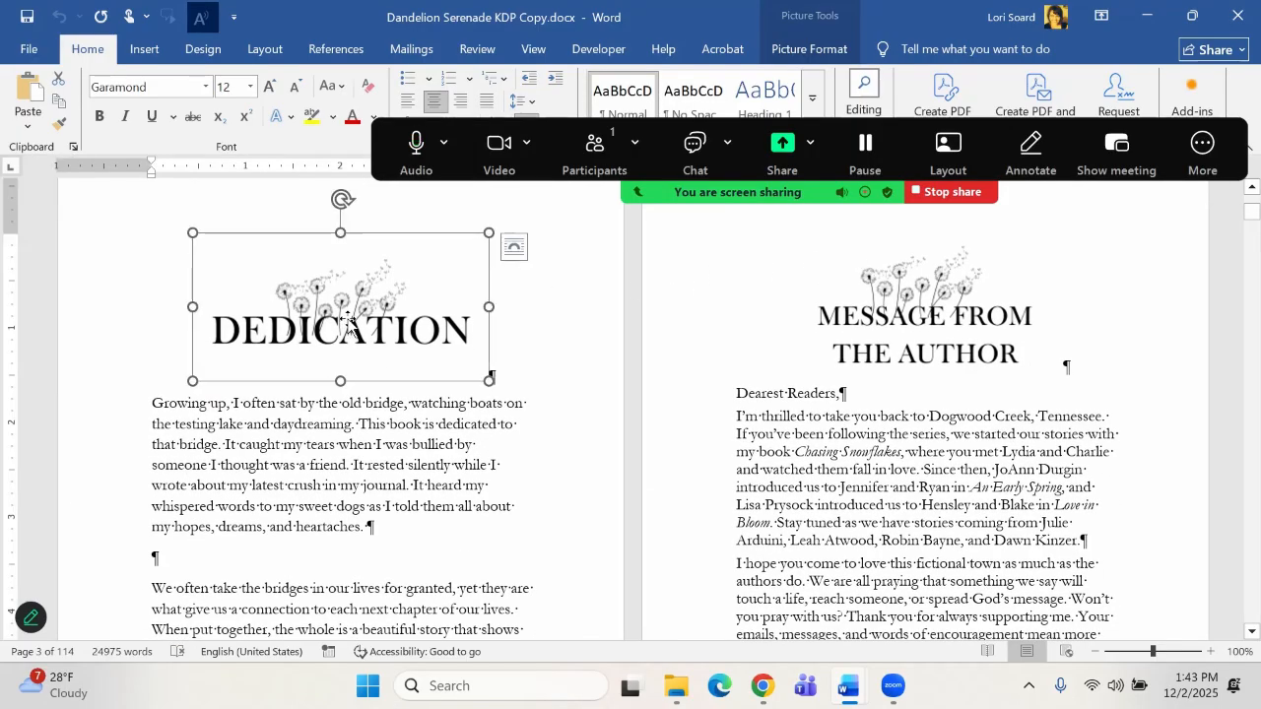
click(914, 315)
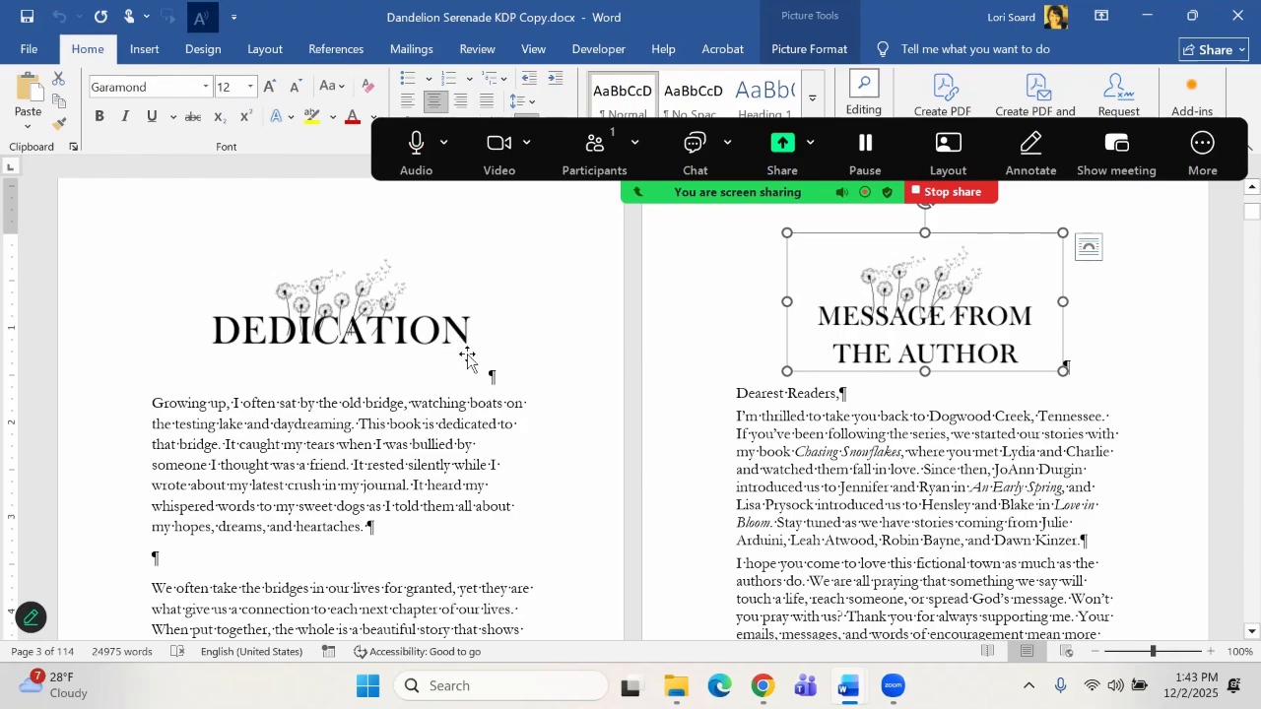
scroll(483, 394, down, 5)
scroll(495, 429, down, 12)
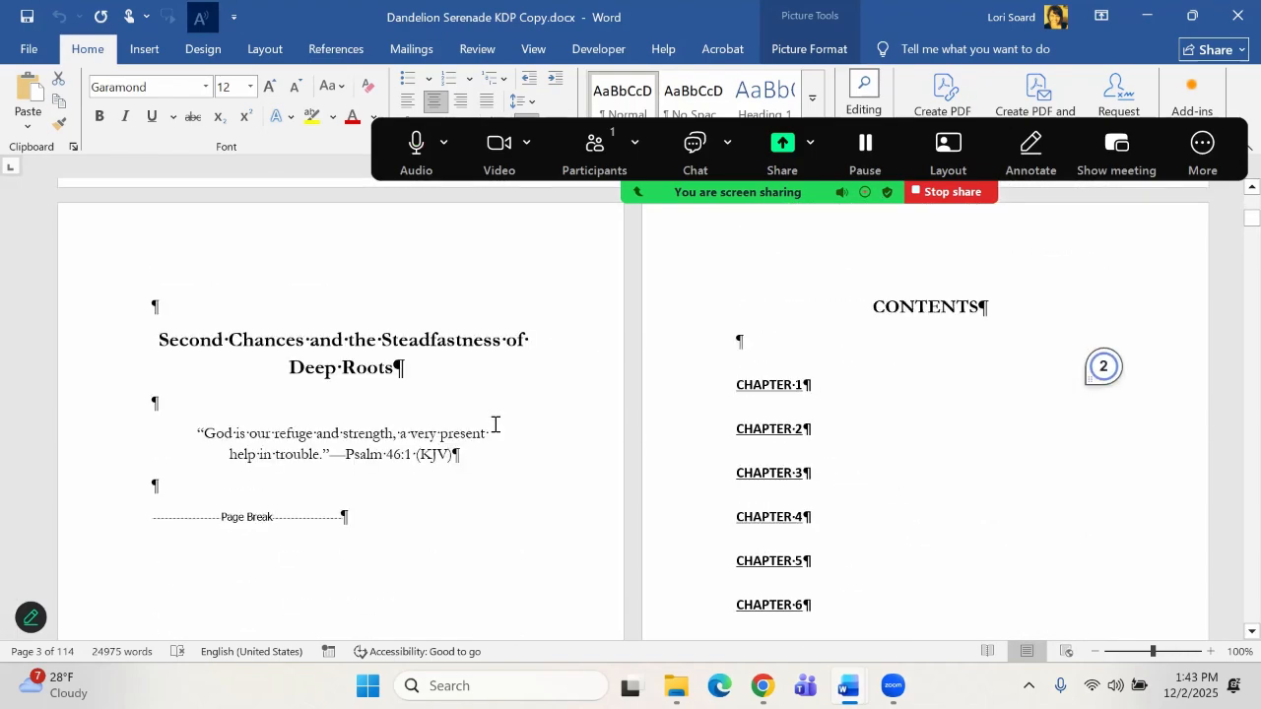
scroll(494, 428, down, 4)
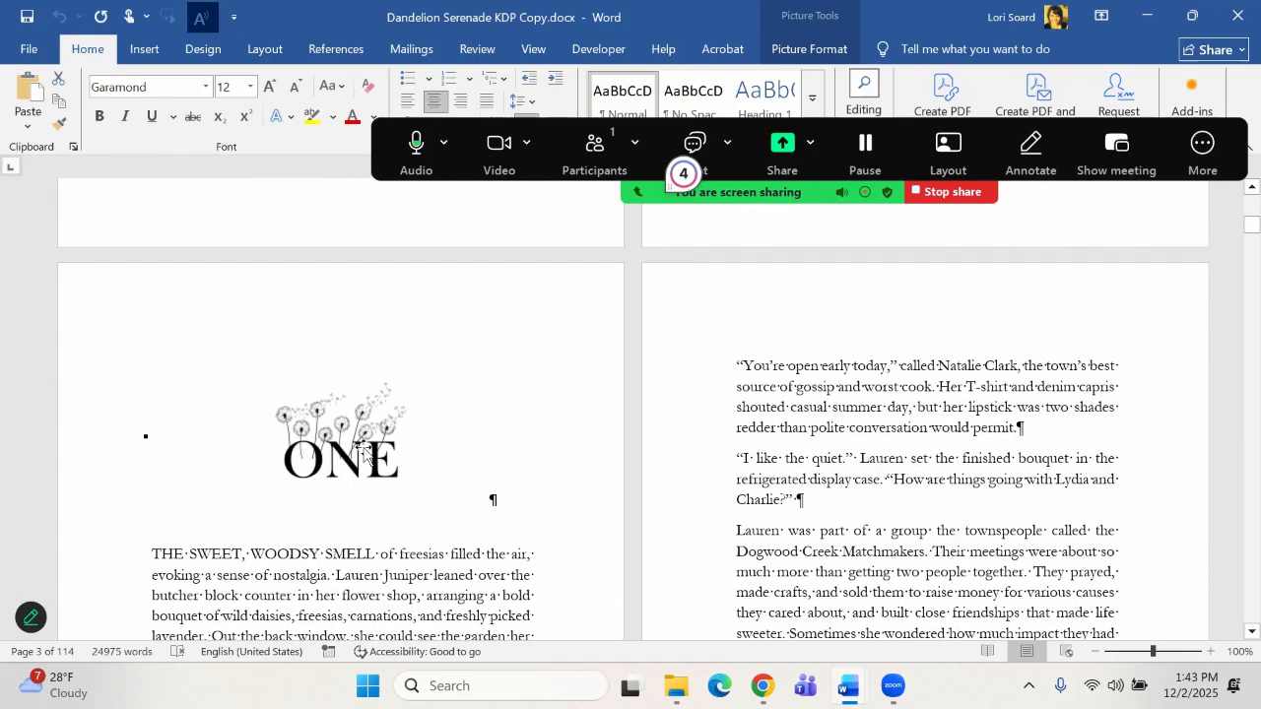
click(365, 454)
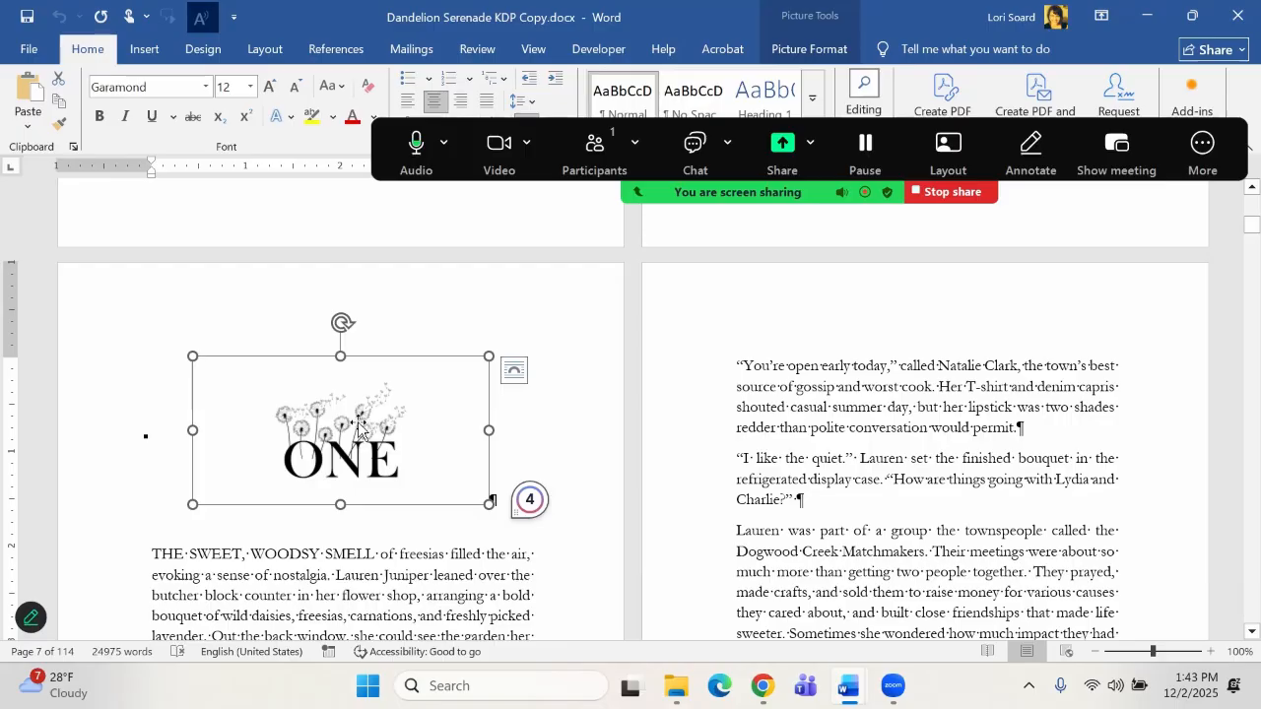
Examine the Dandelion Serenade contents page with its heading and list of chapter links.
scroll(357, 424, up, 5)
scroll(360, 423, up, 2)
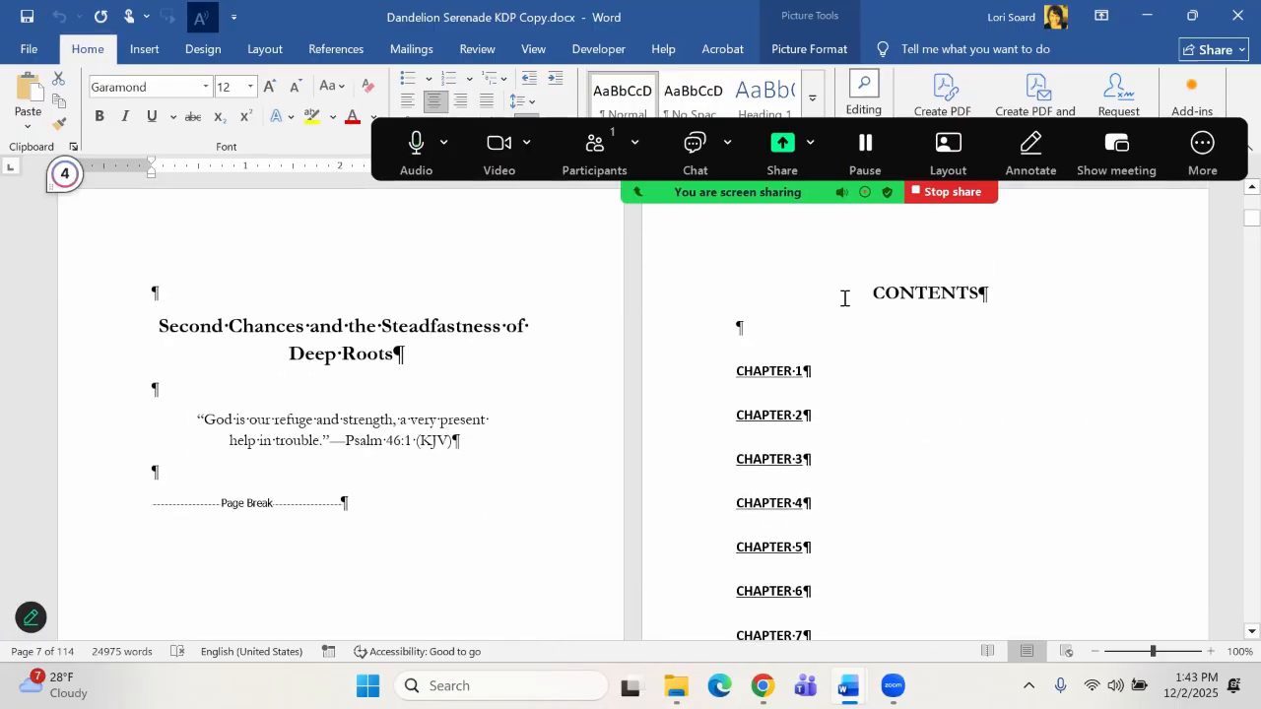
click(919, 351)
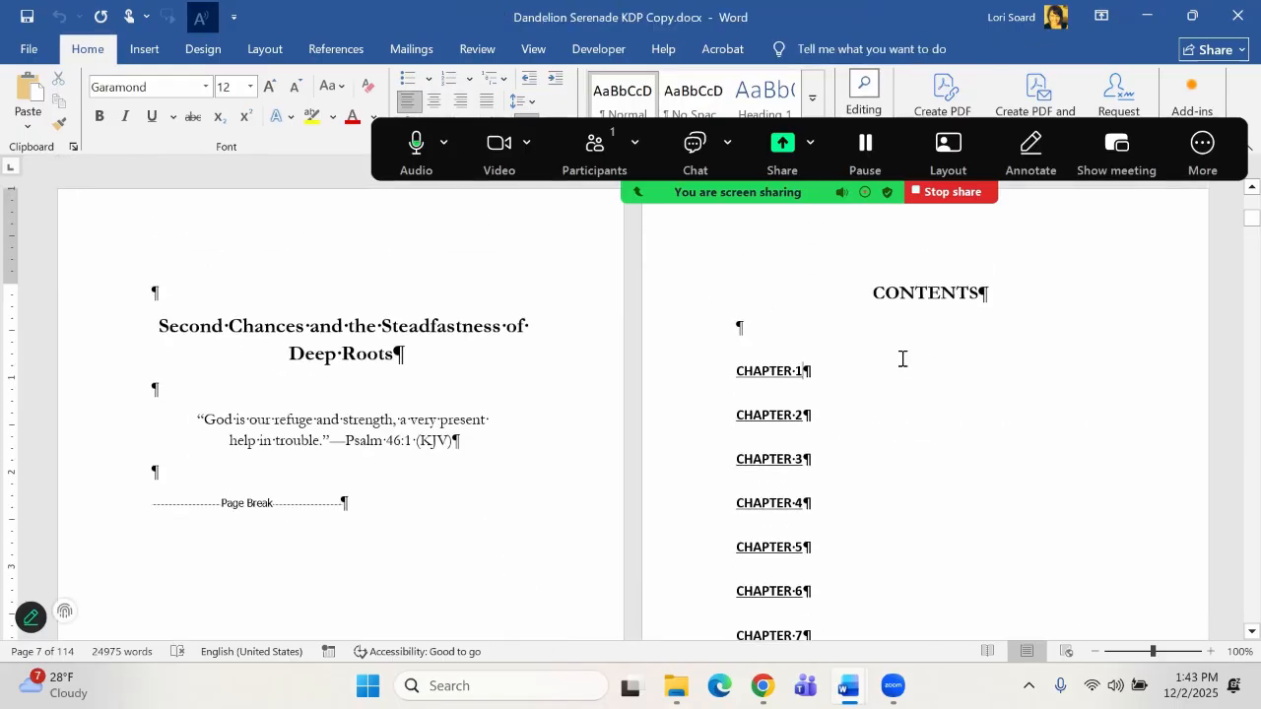
click(919, 285)
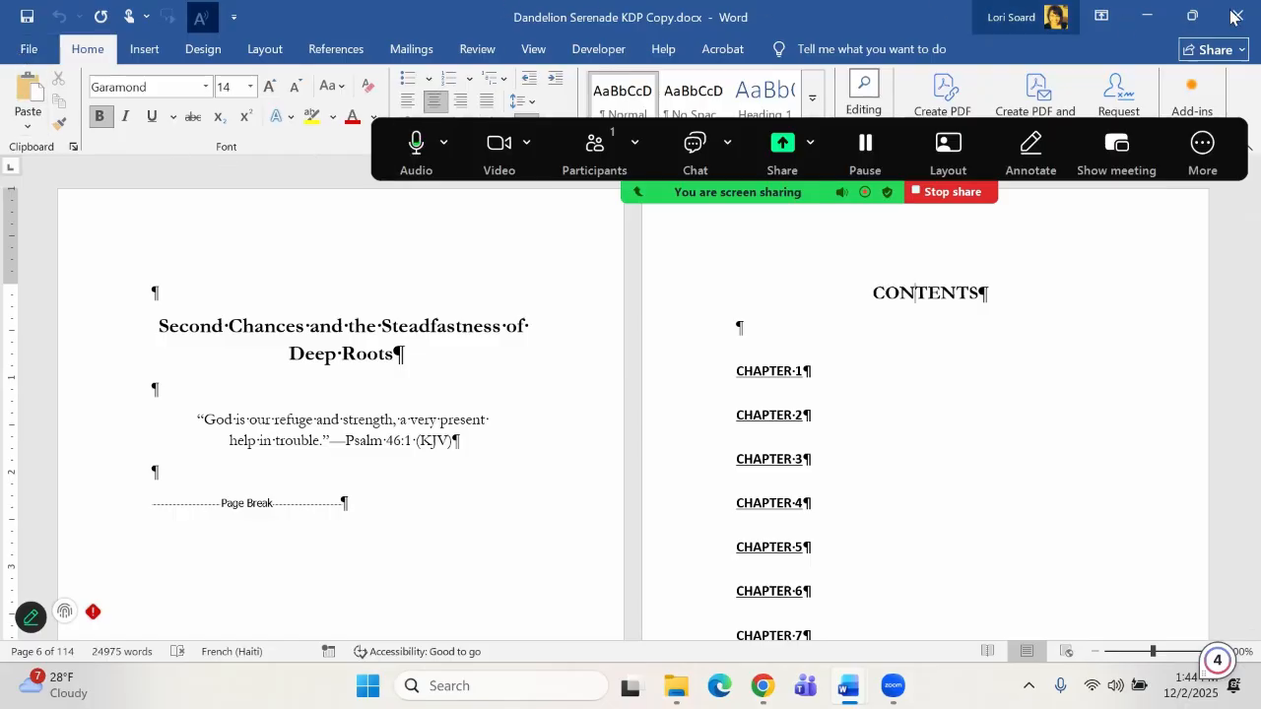
Preview the Heading 1 style on the illustrated chapter ONE image and close the Dandelion Serenade document.
scroll(984, 322, down, 10)
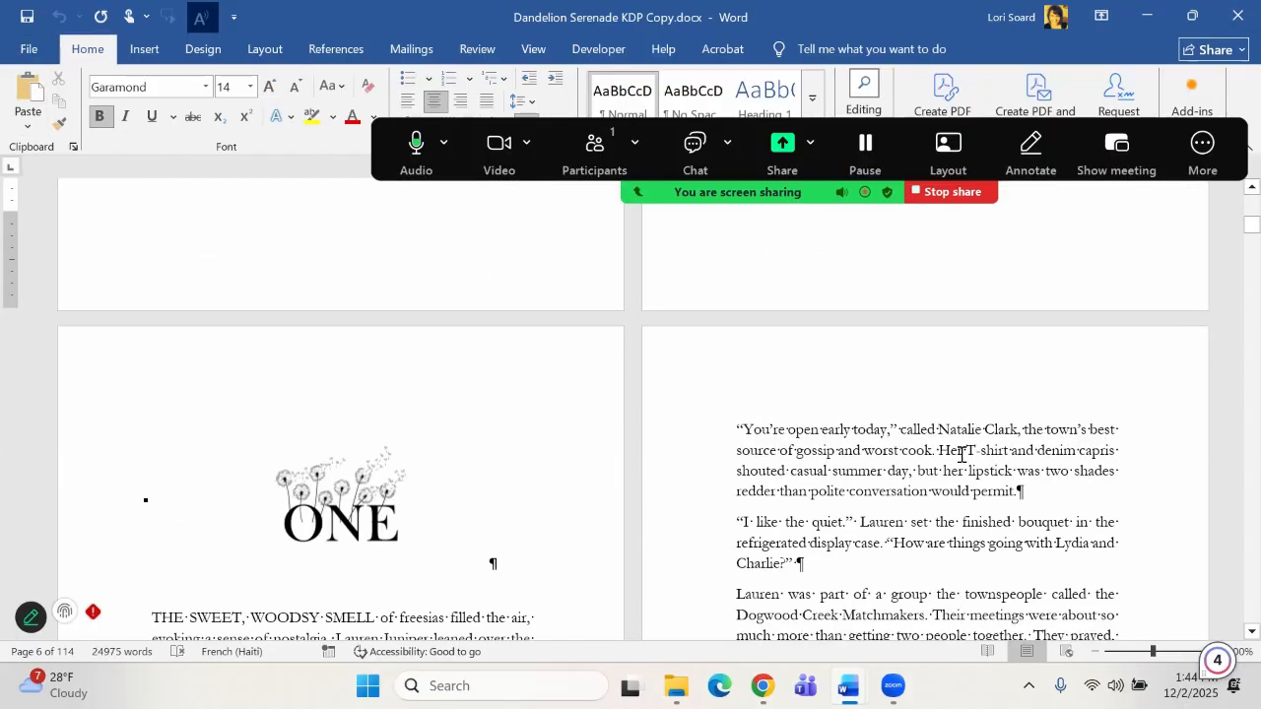
scroll(972, 457, up, 2)
click(382, 359)
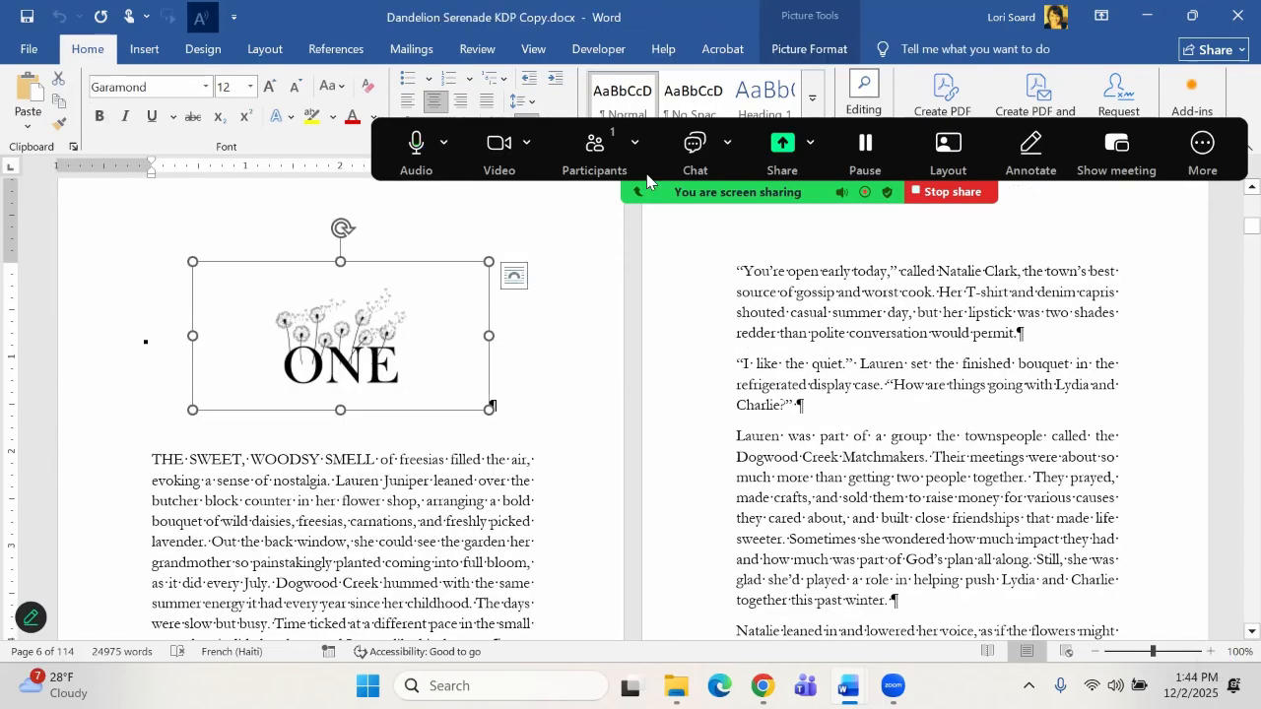
click(751, 93)
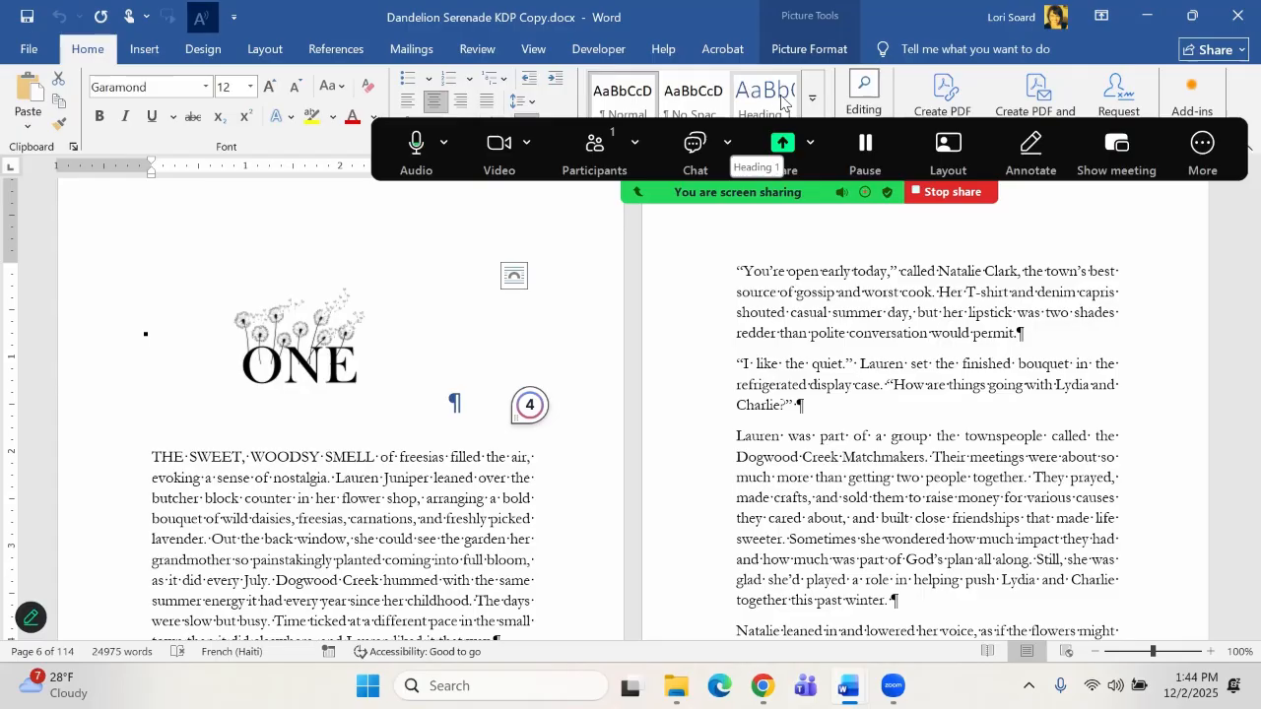
click(402, 293)
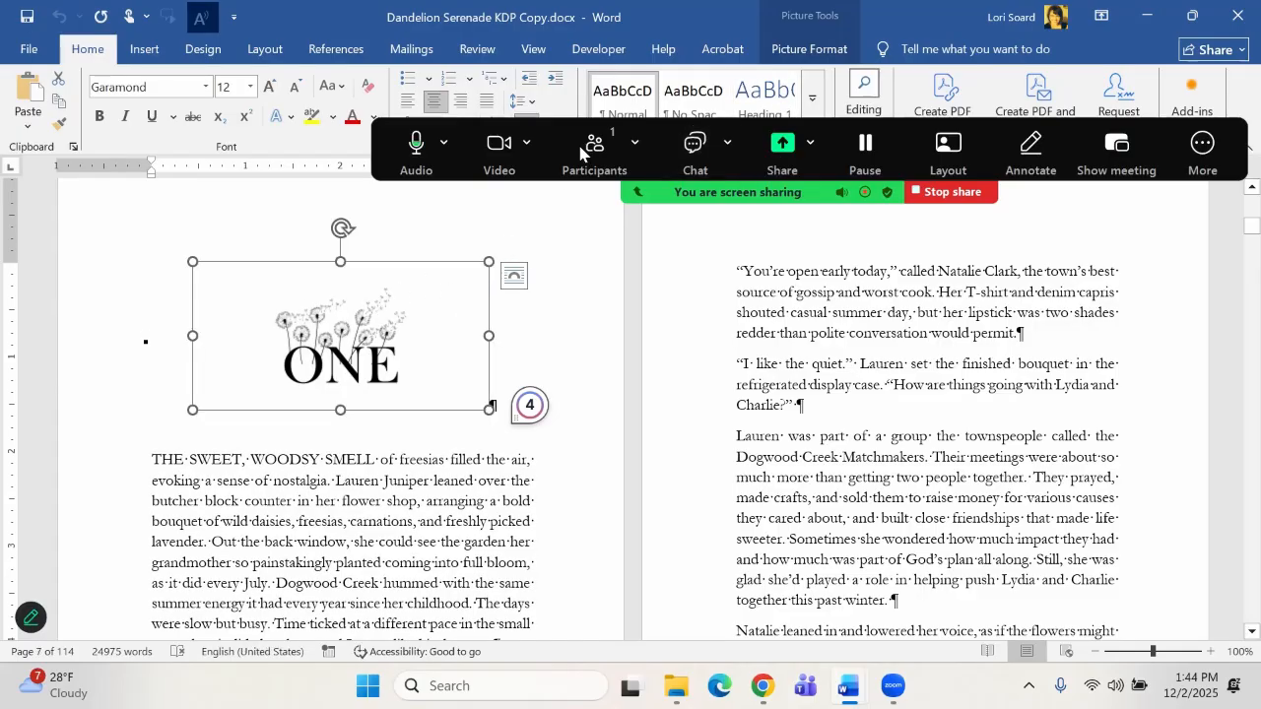
click(1238, 15)
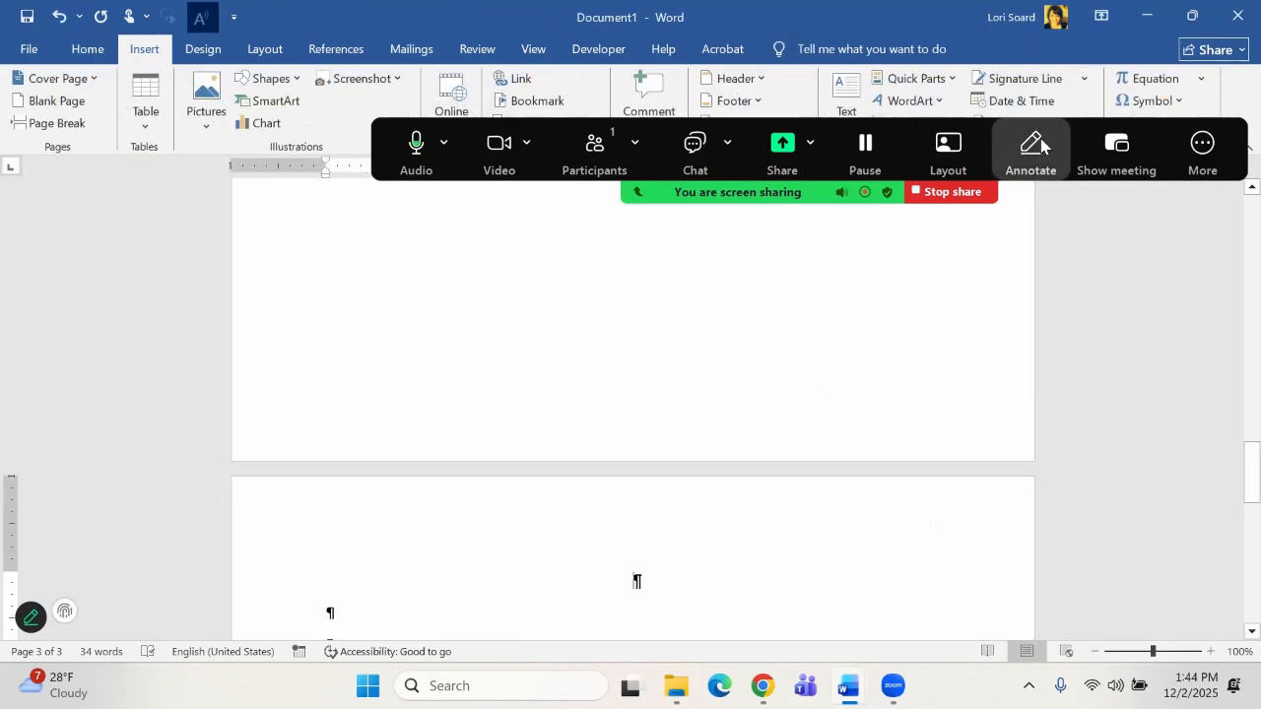
Enter the chapter title ONE on the centered first line of page 3 in Document1.
scroll(579, 606, down, 5)
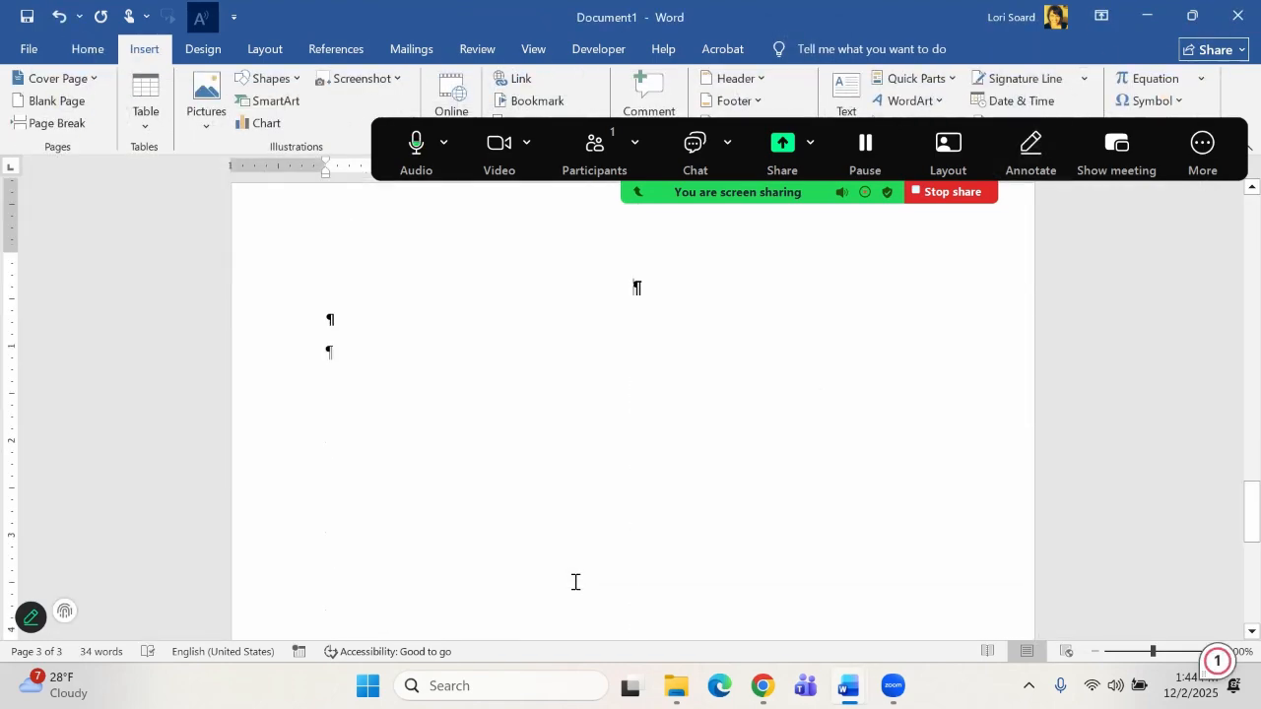
scroll(574, 579, up, 3)
scroll(572, 579, down, 2)
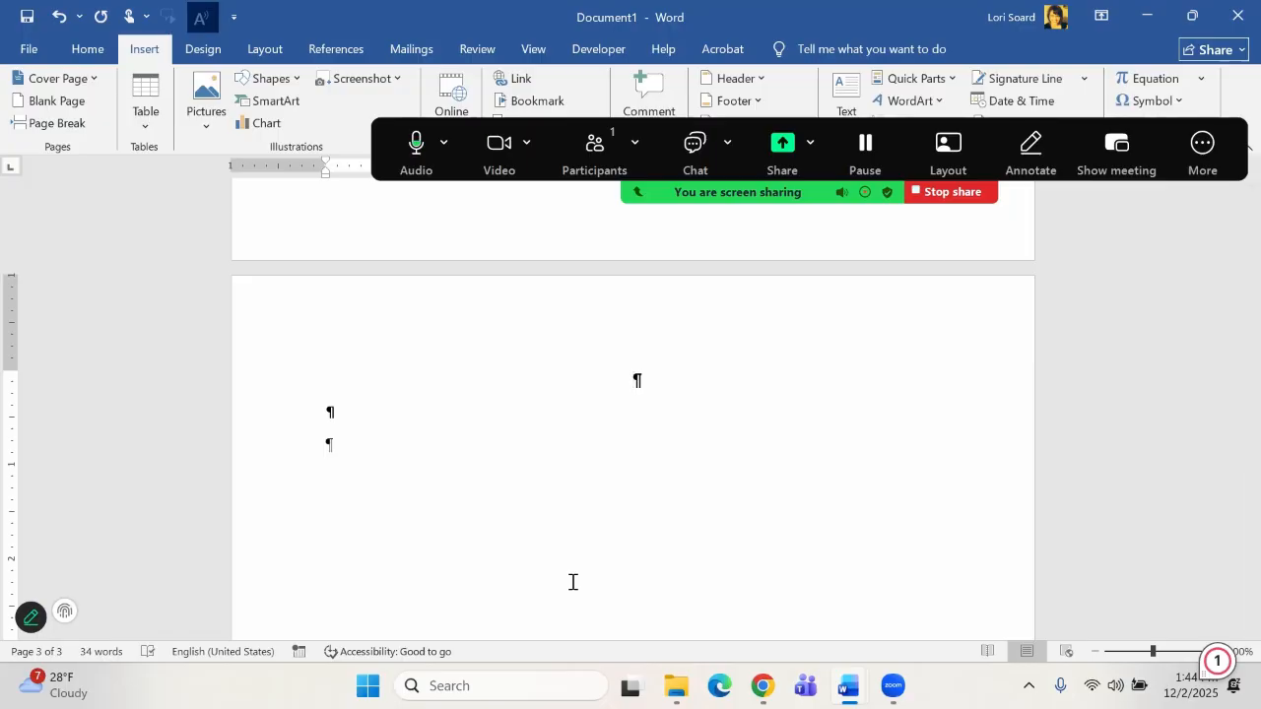
text(ONE)
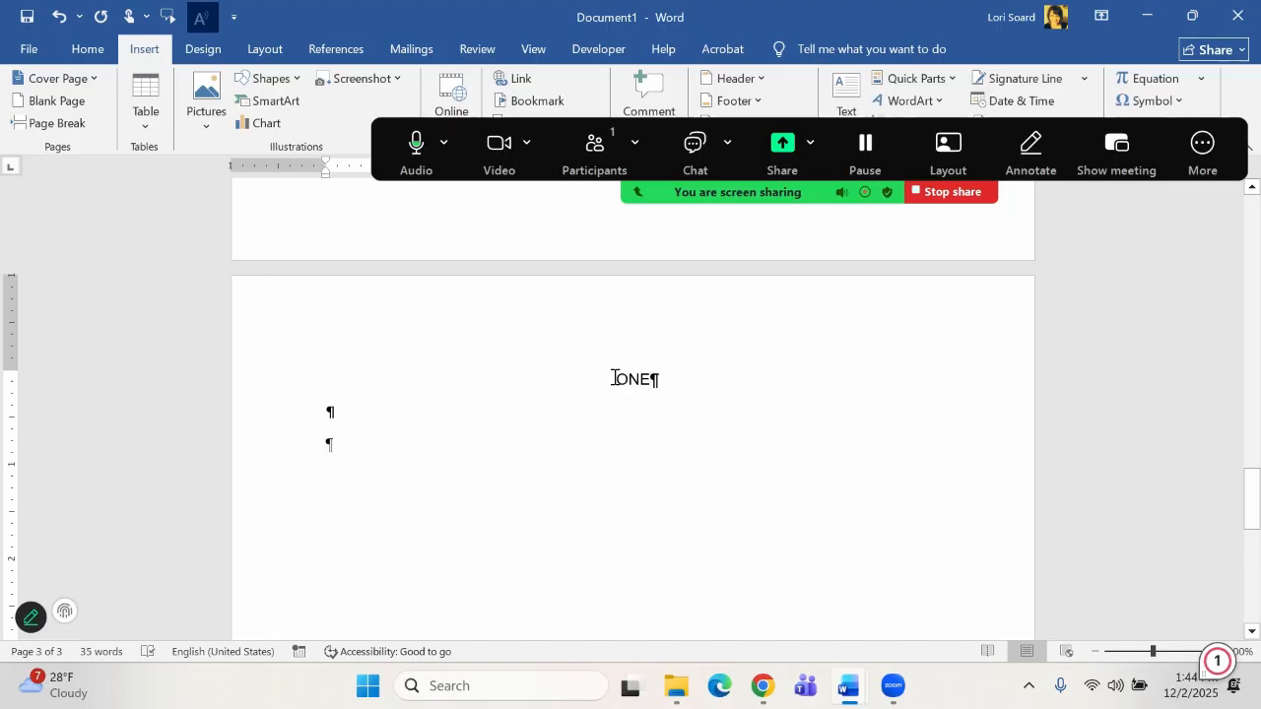
Apply the Heading 1 style to the chapter title ONE.
drag(614, 378, 649, 376)
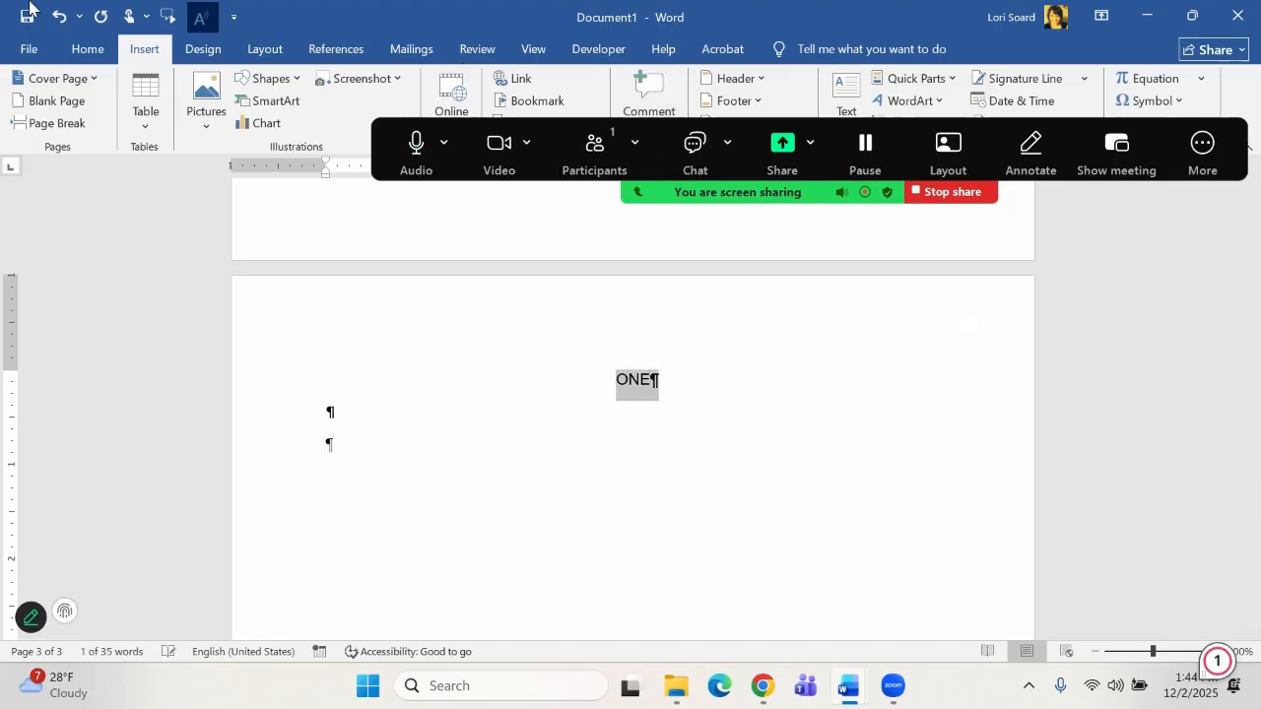
click(84, 51)
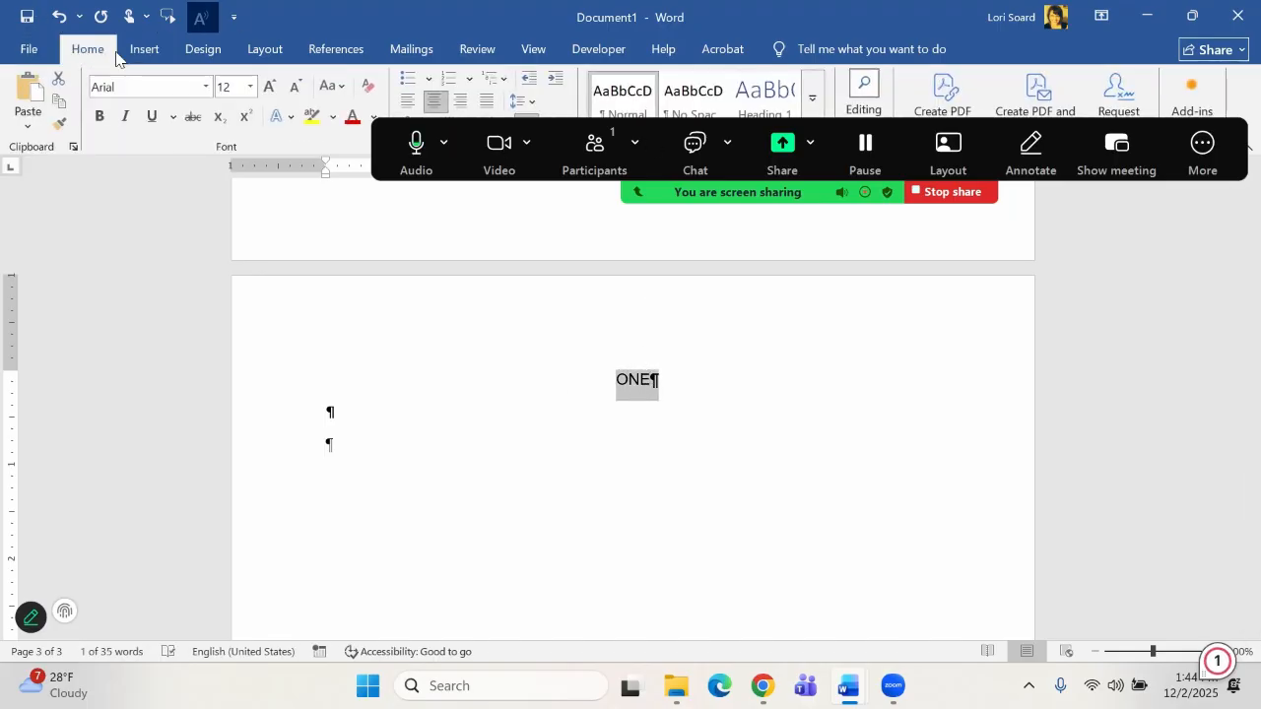
click(143, 51)
click(88, 51)
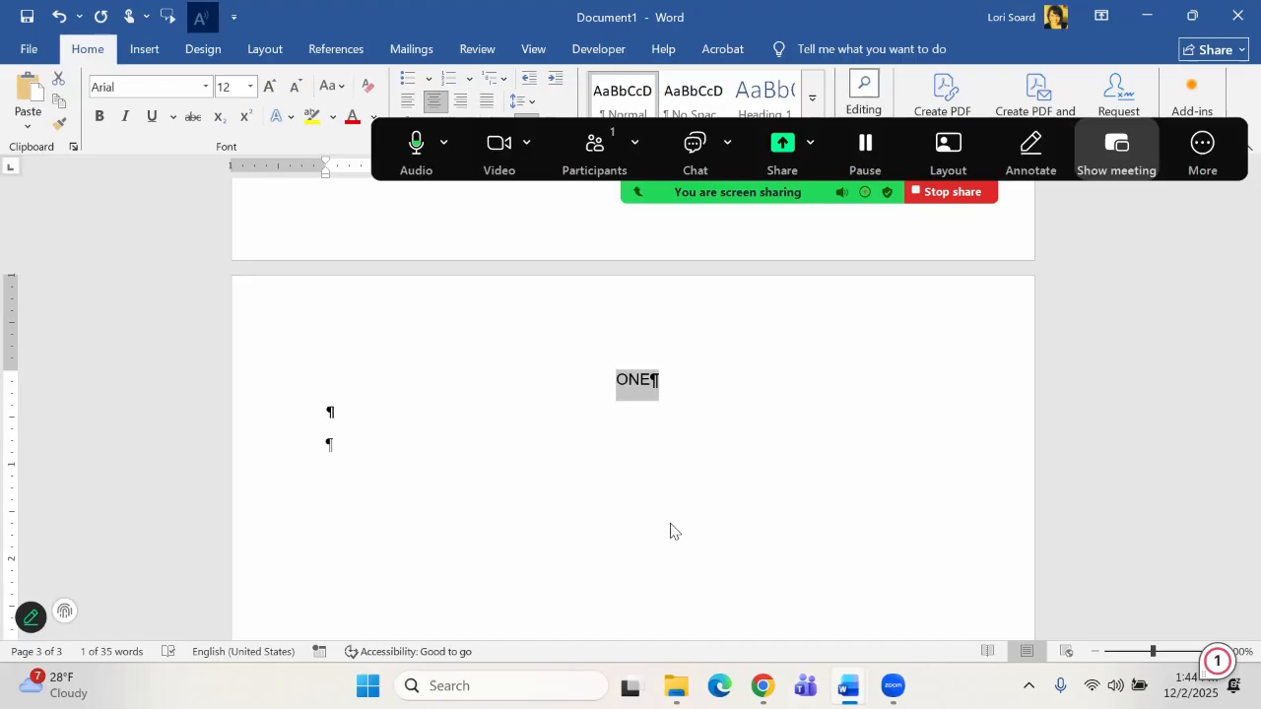
click(814, 106)
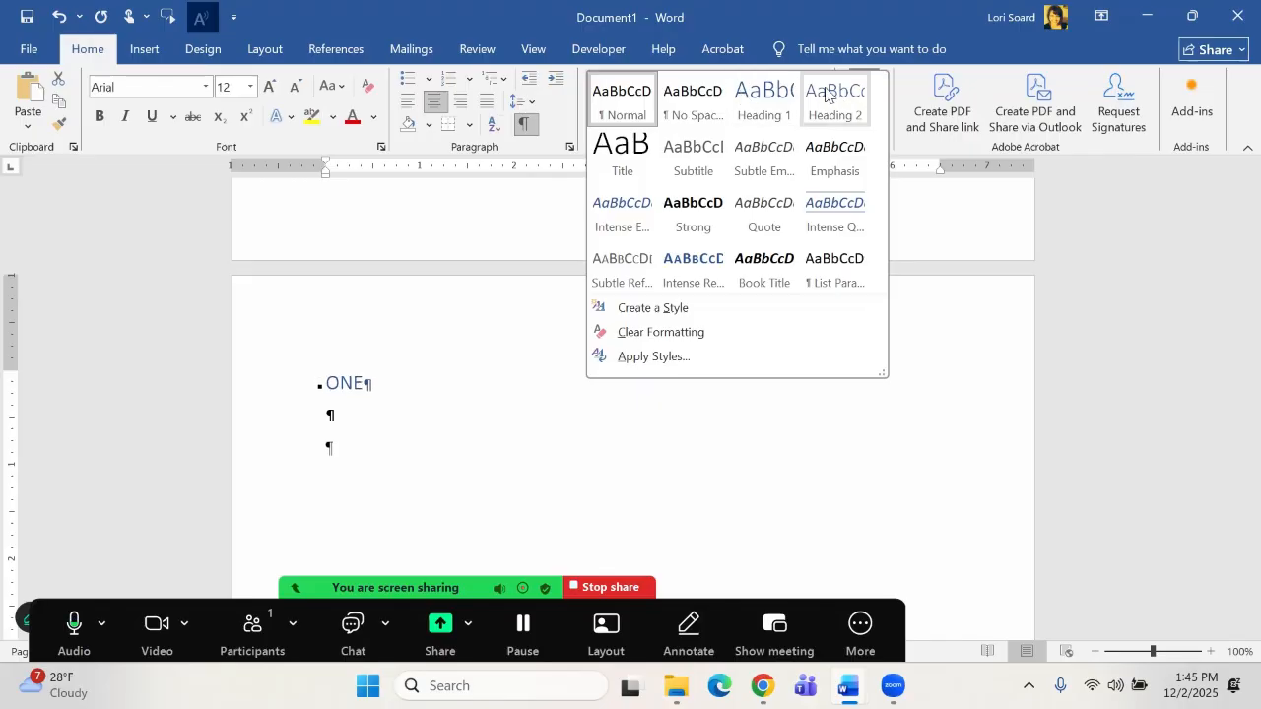
click(757, 98)
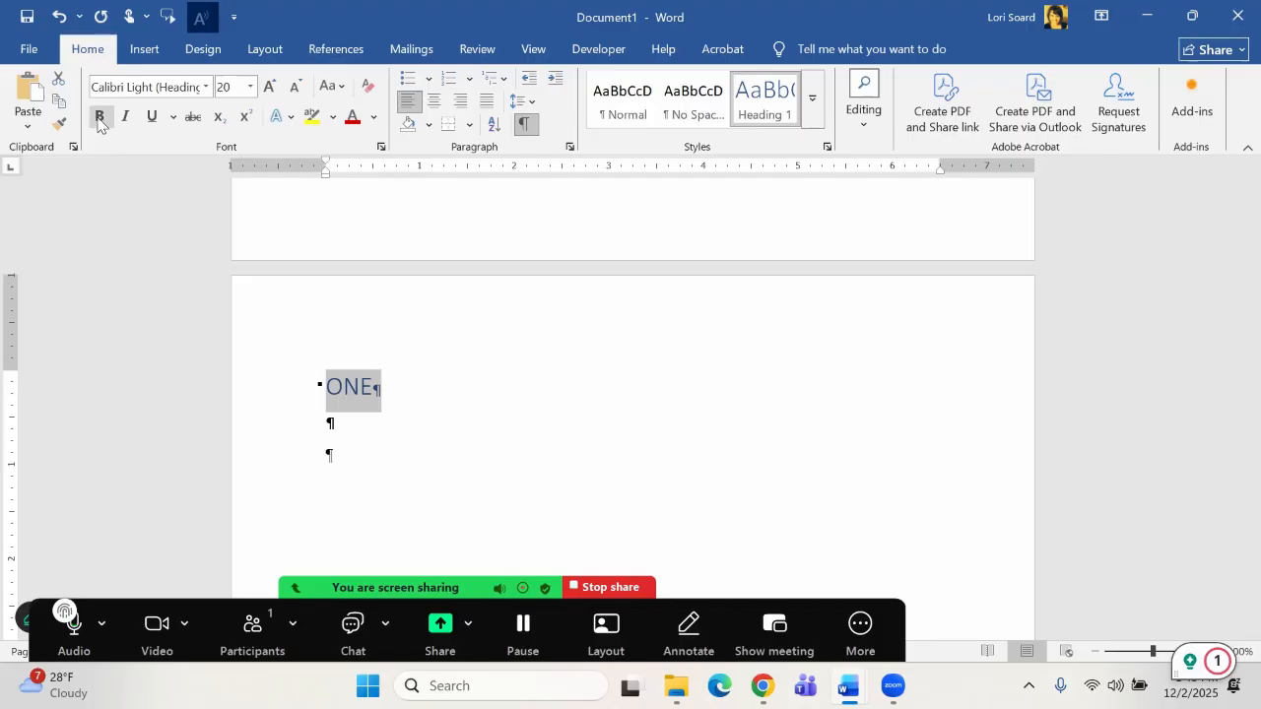
Make the heading ONE bold, centered and black.
click(433, 100)
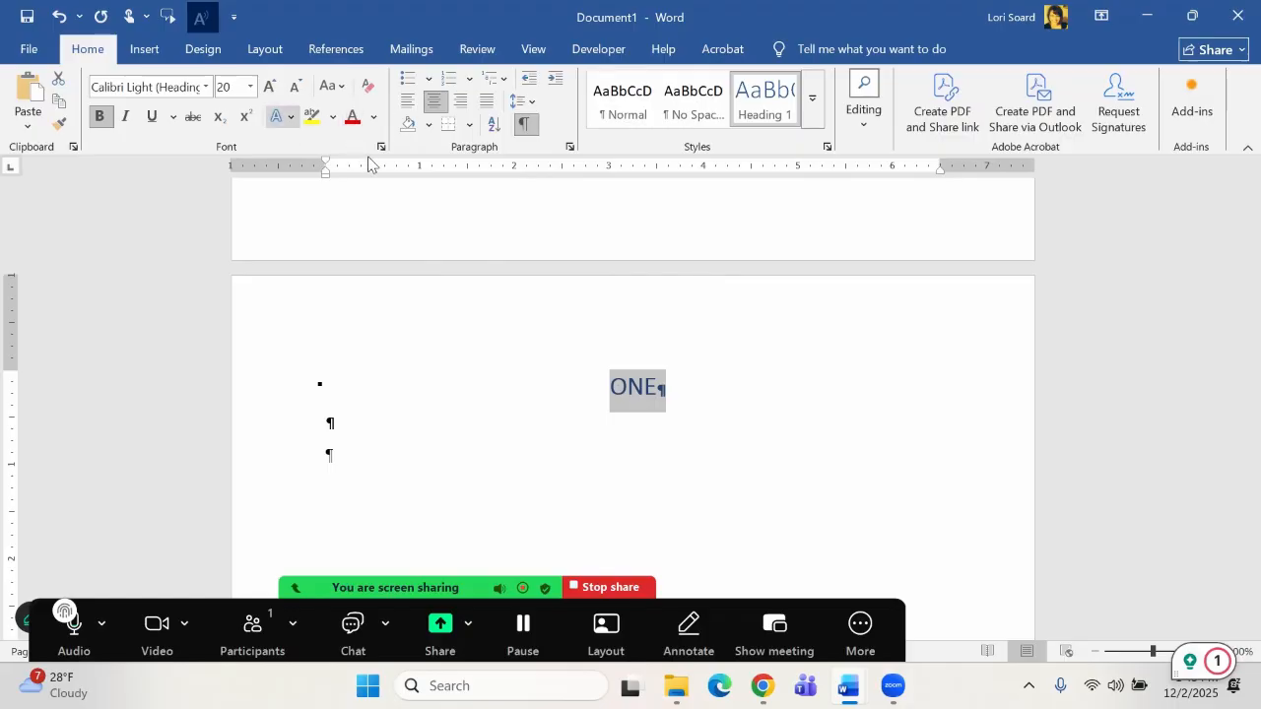
click(359, 119)
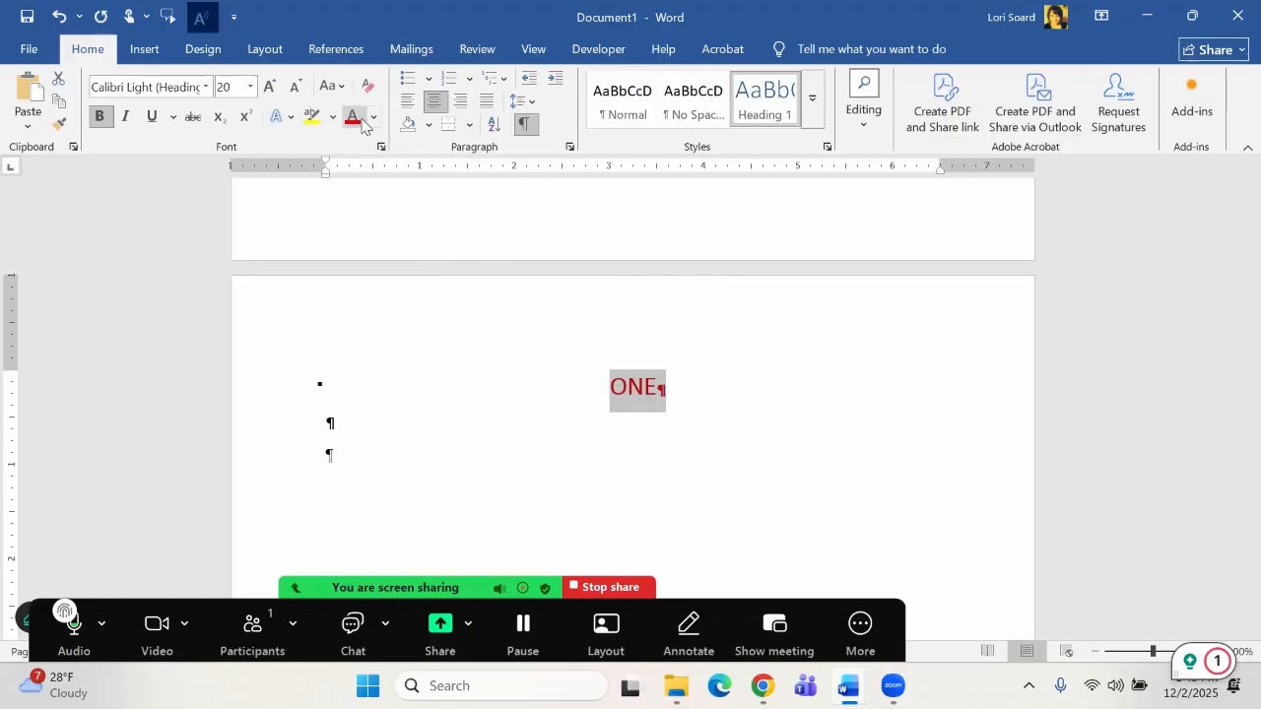
click(374, 118)
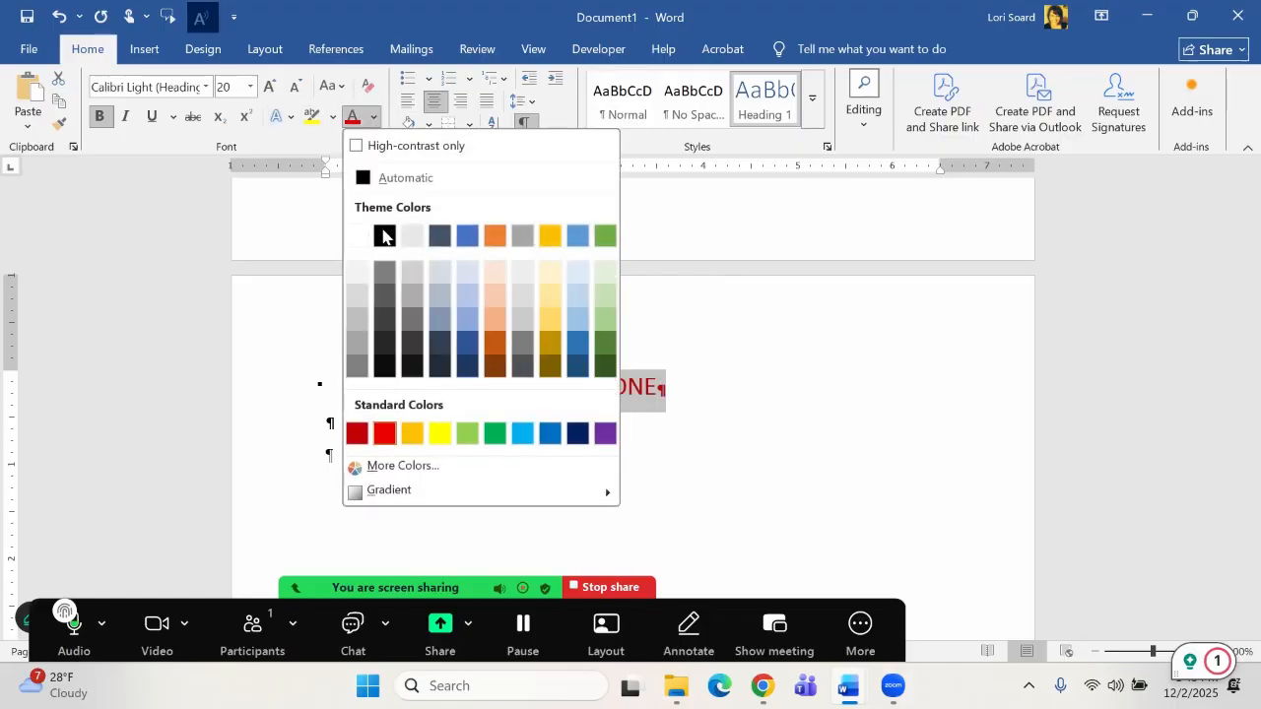
click(384, 236)
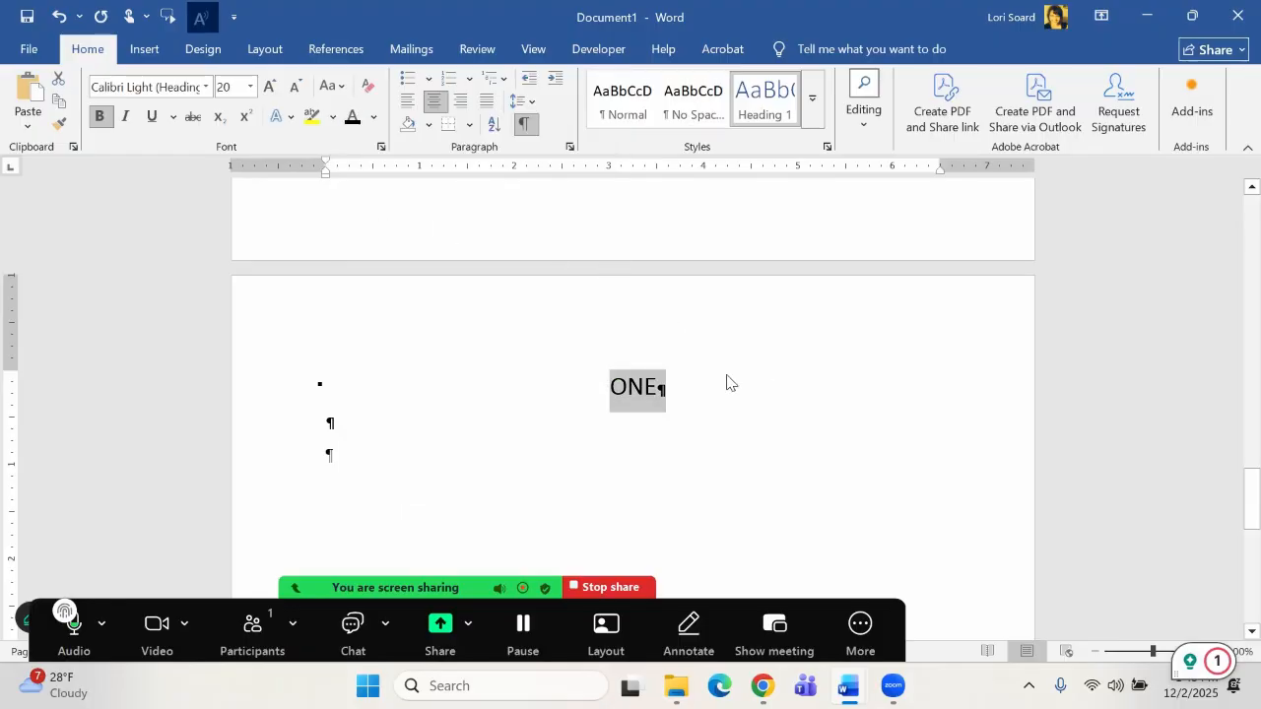
Underline the heading ONE, and try italics on it before taking them off again.
click(658, 395)
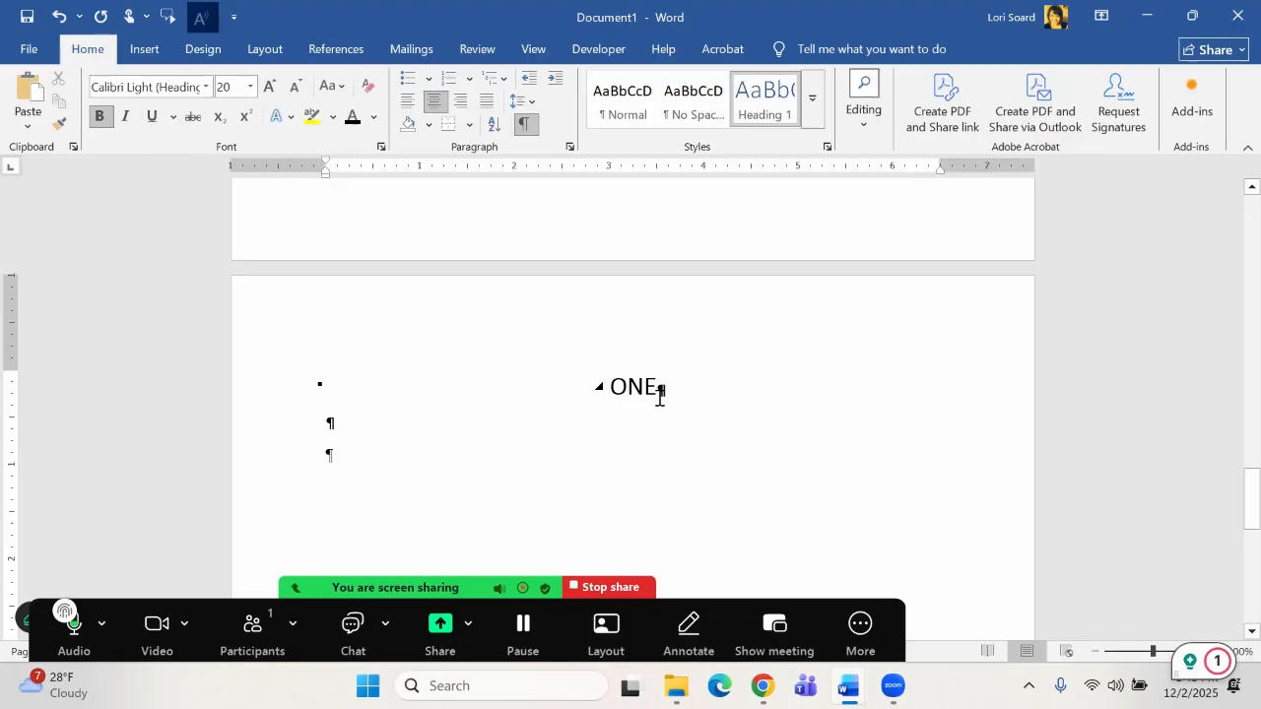
triple_click(630, 392)
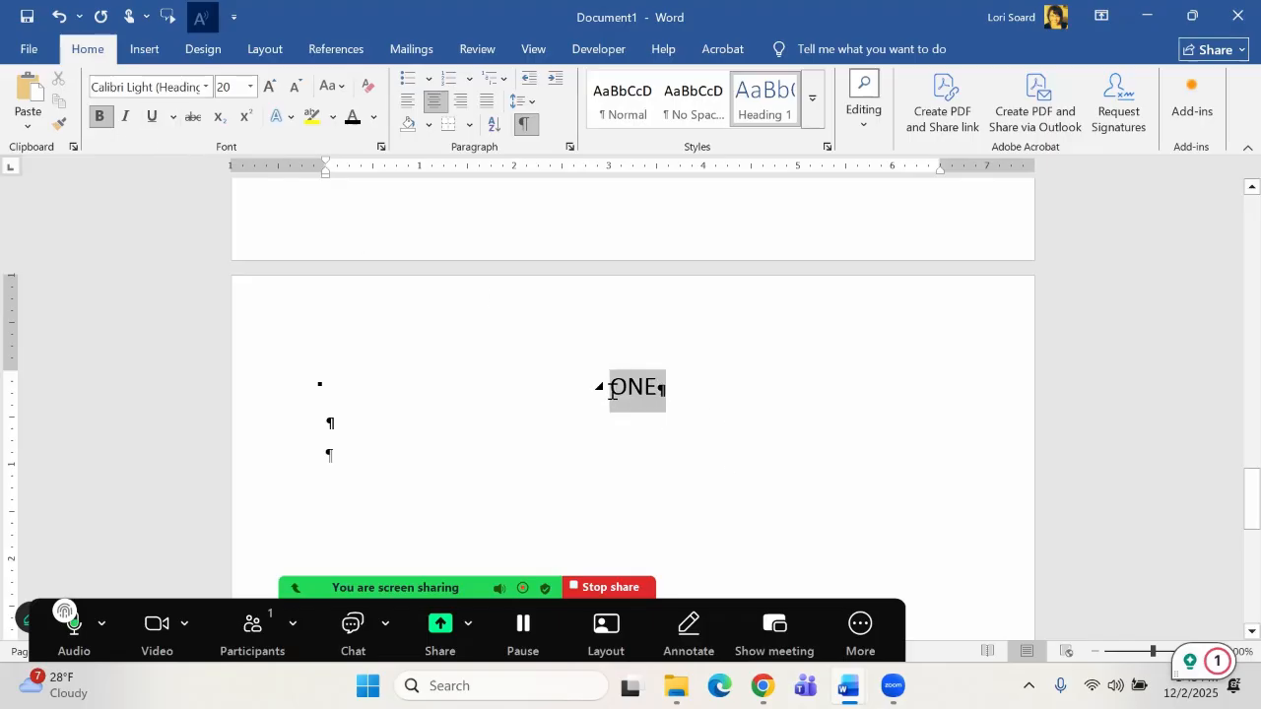
click(154, 124)
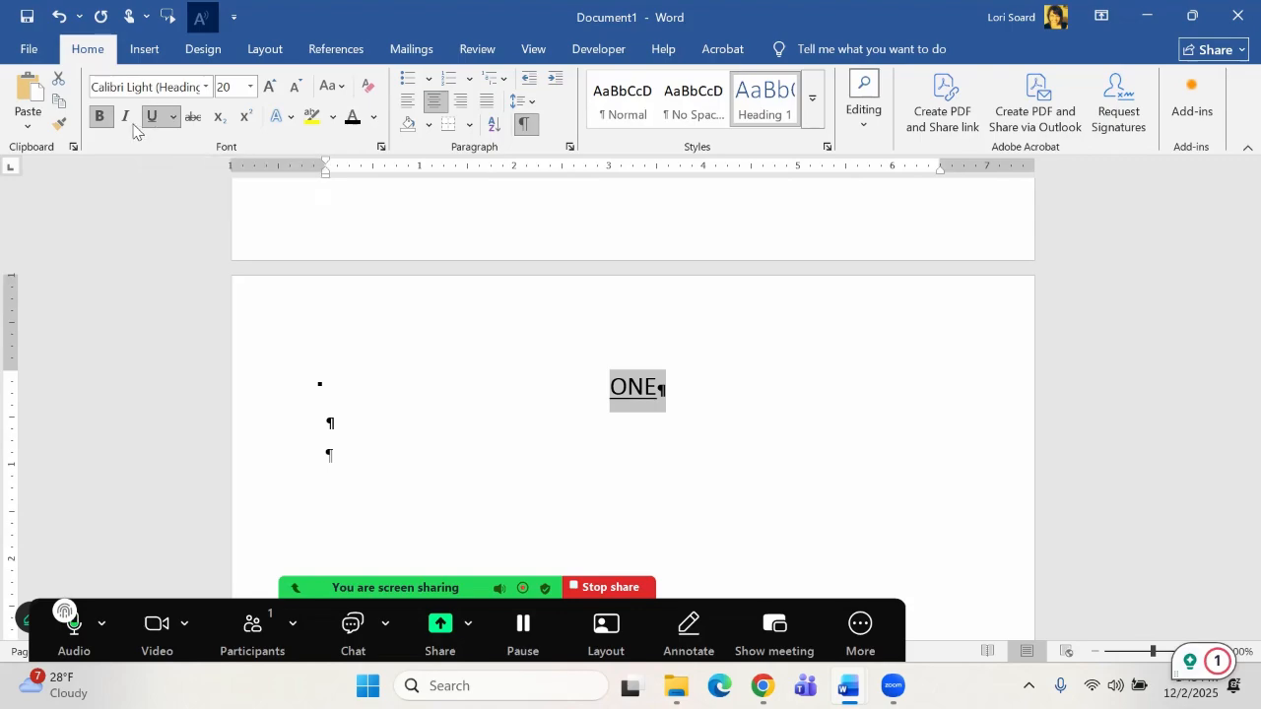
click(127, 120)
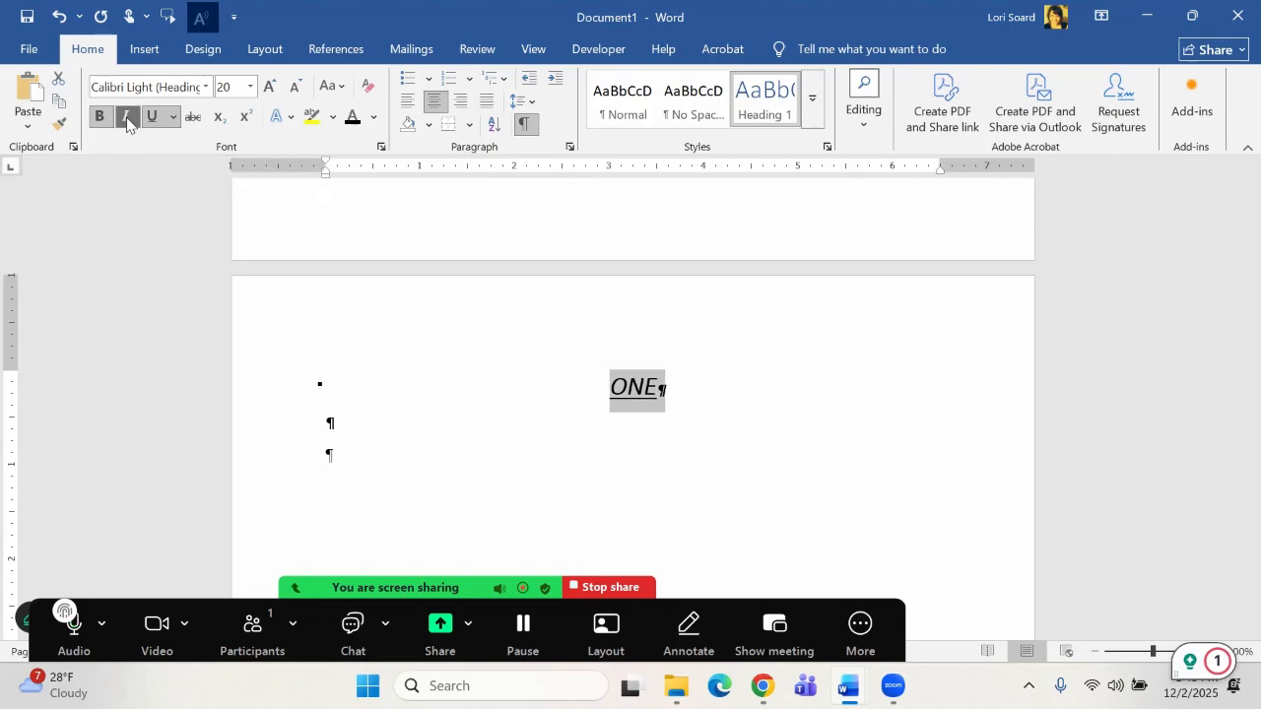
click(128, 120)
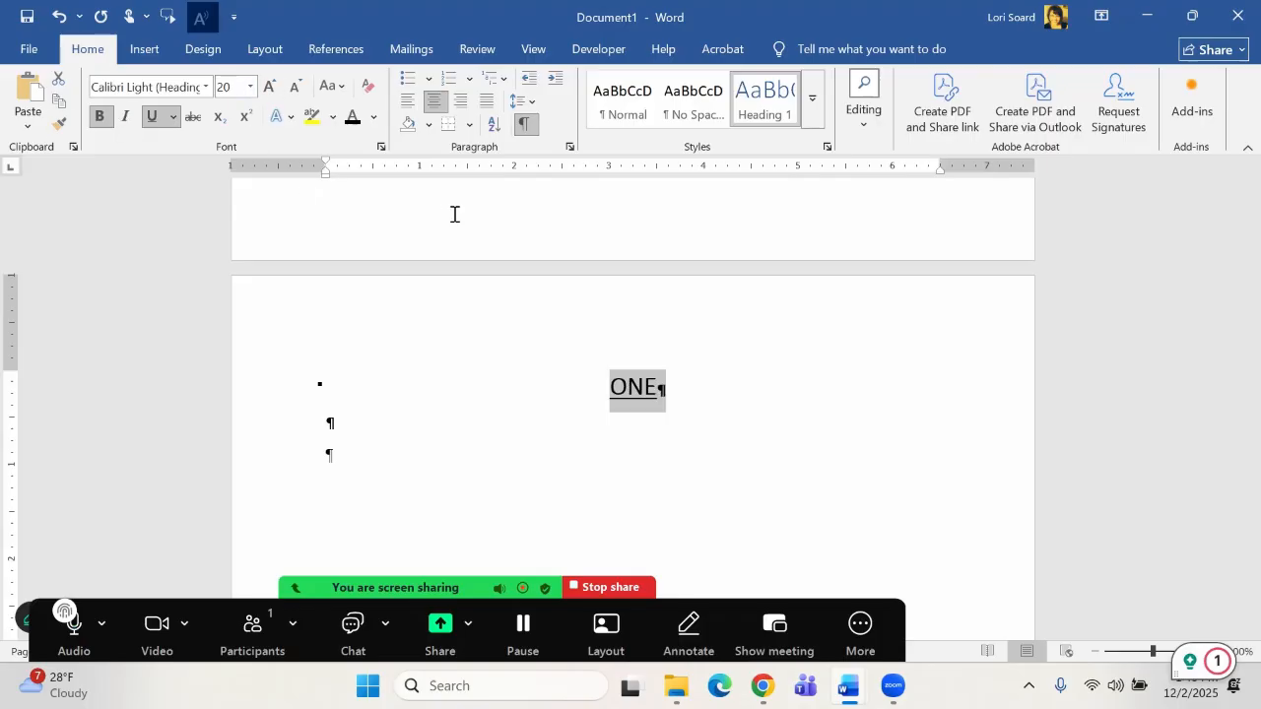
click(701, 392)
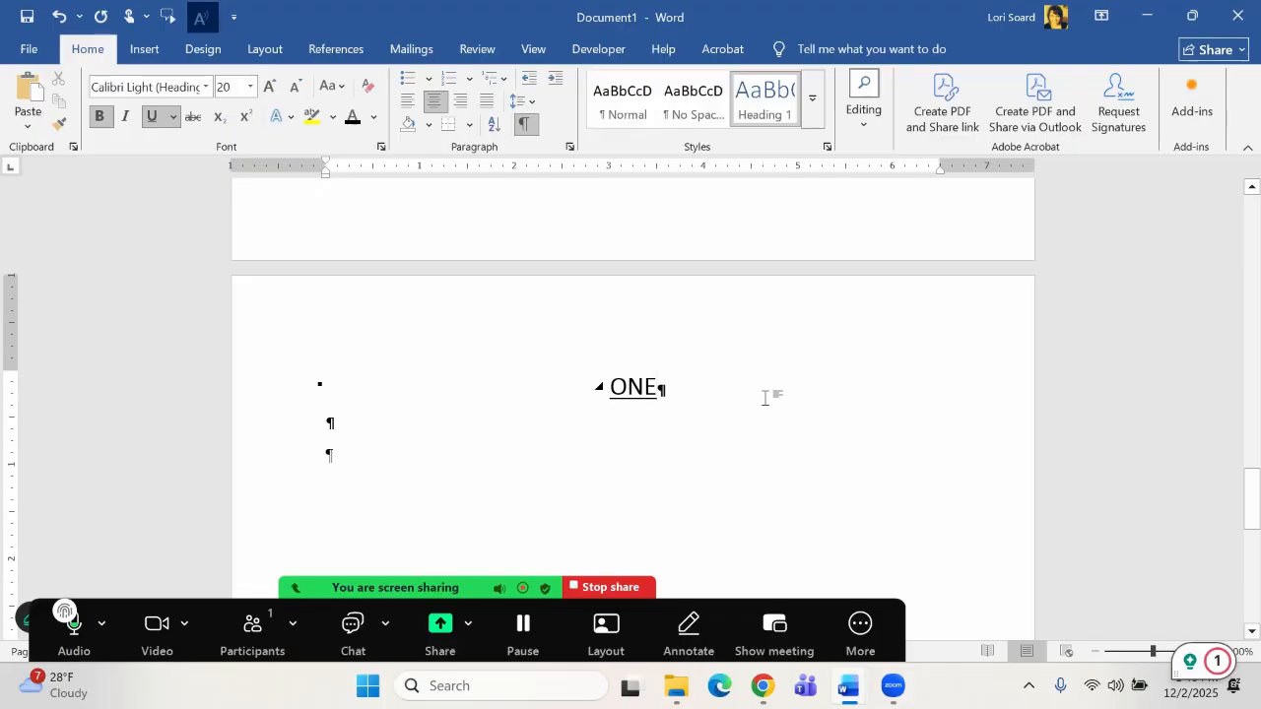
Add two empty paragraphs below the heading ONE.
key(Return)
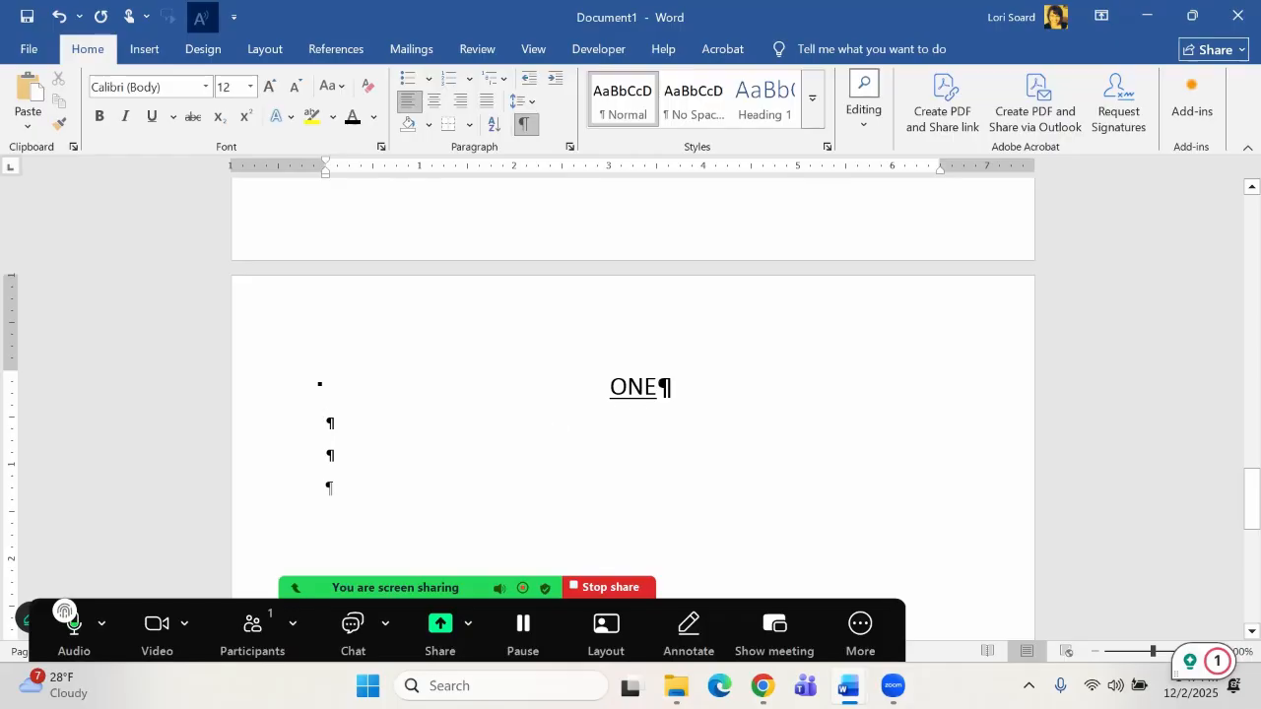
key(Return)
click(319, 419)
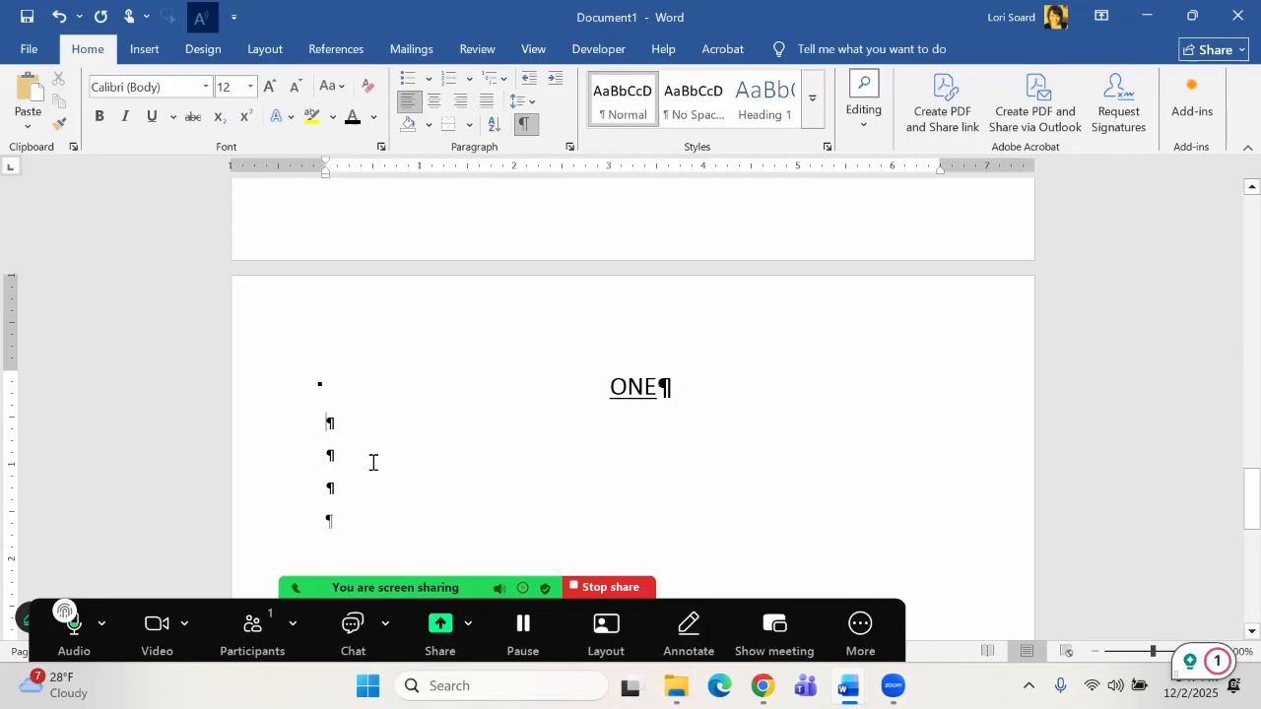
click(320, 453)
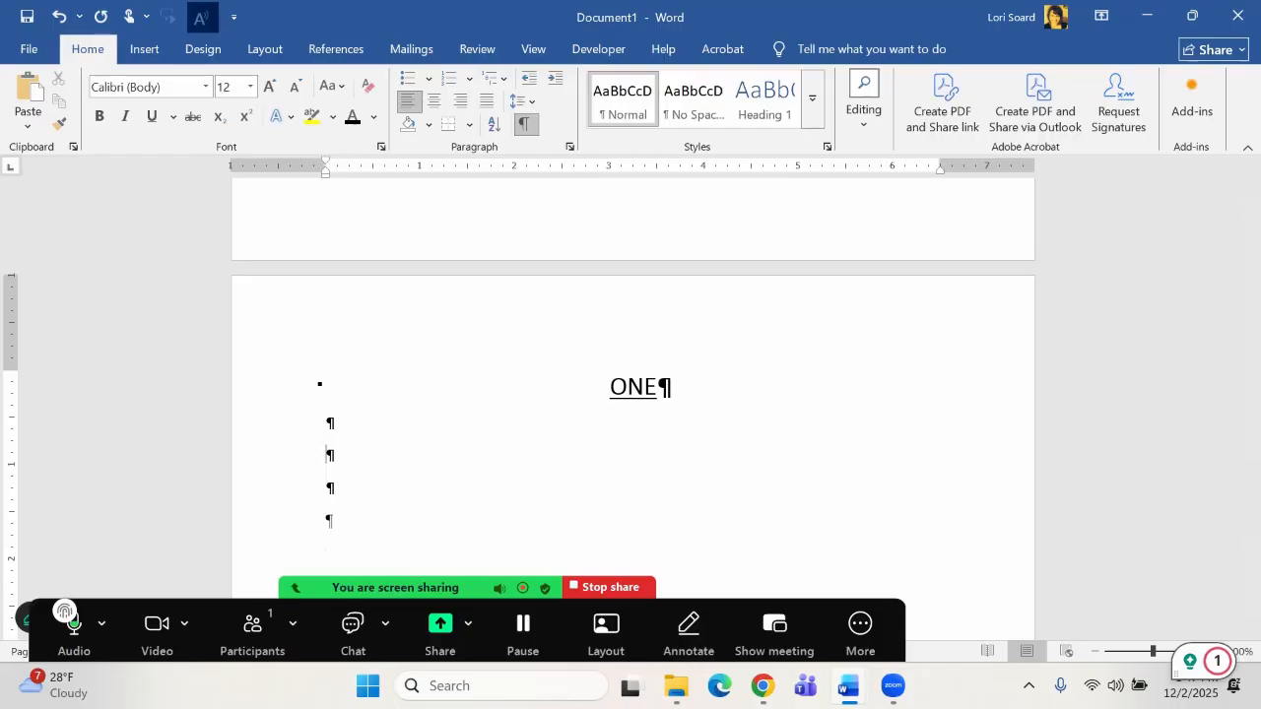
Try adding an empty paragraph above the heading ONE and another below it, removing each one.
click(611, 365)
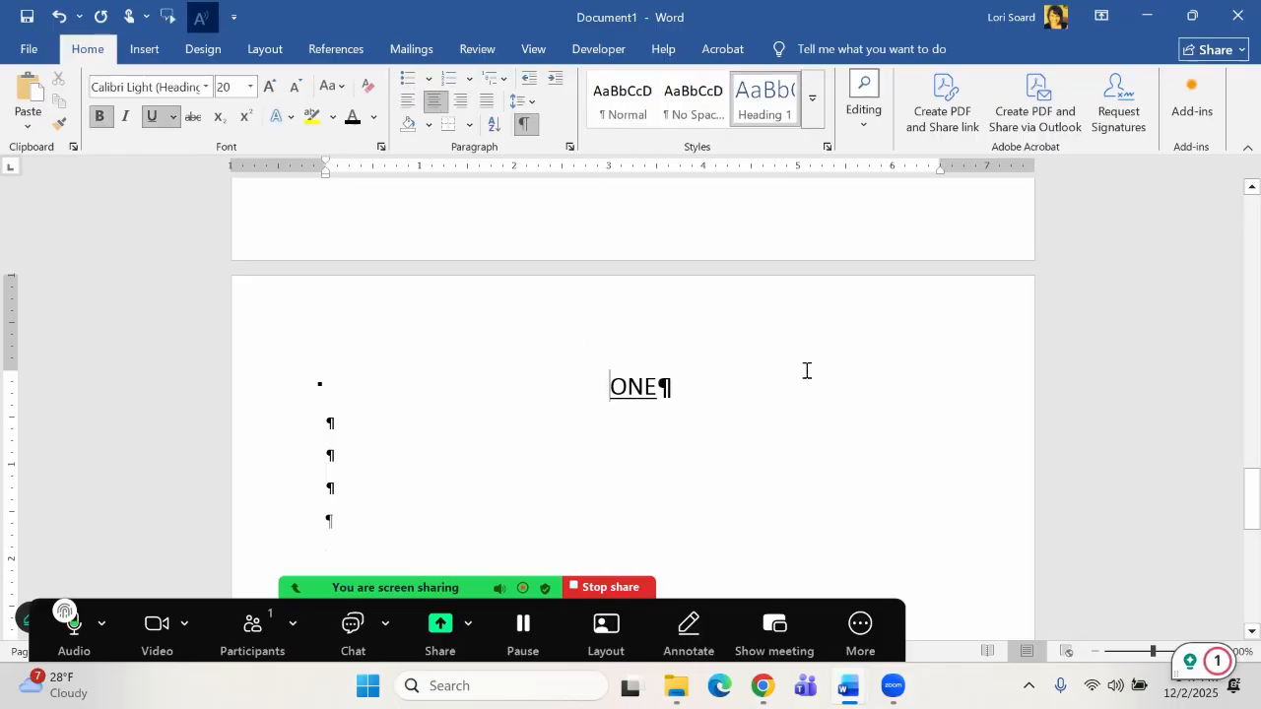
key(Return)
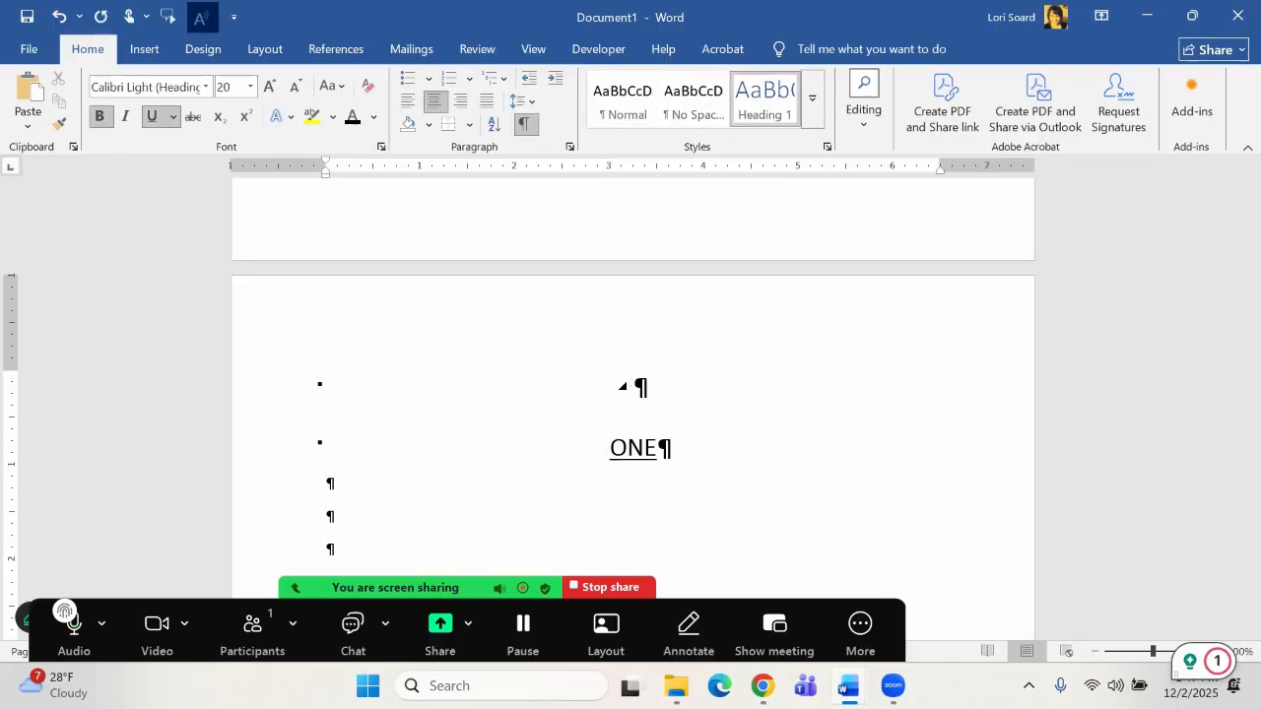
key(BackSpace)
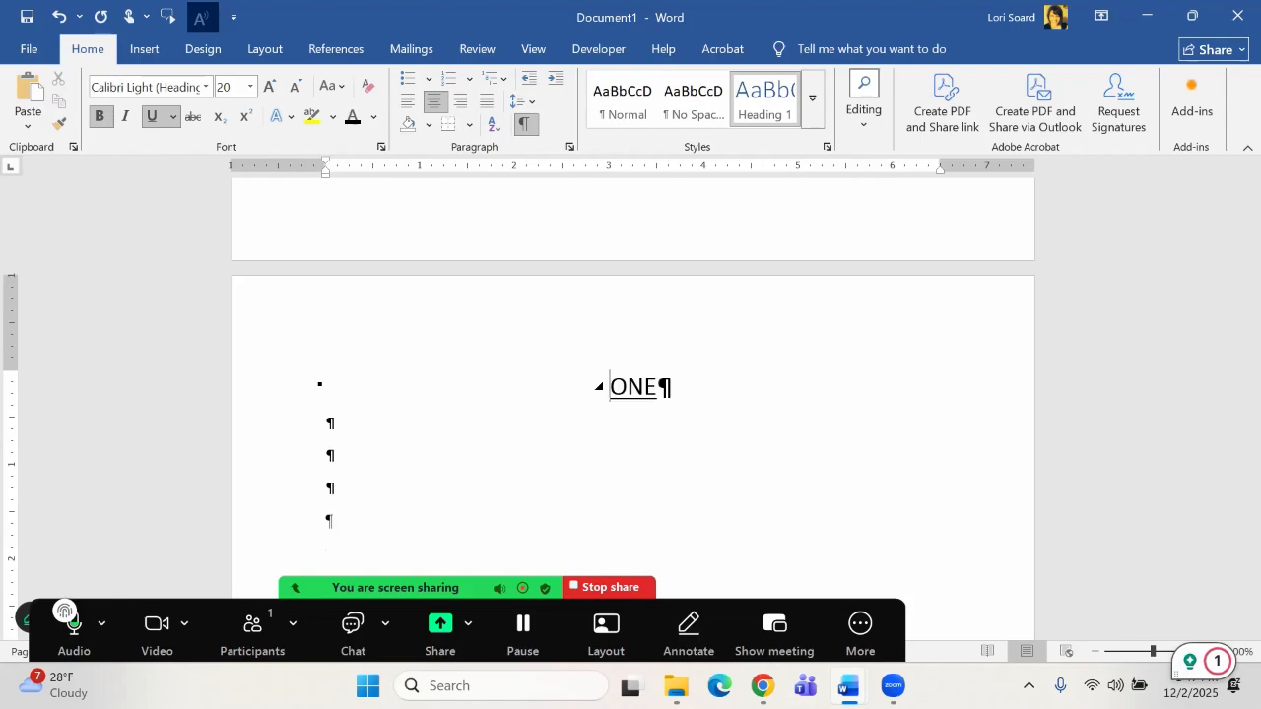
click(658, 386)
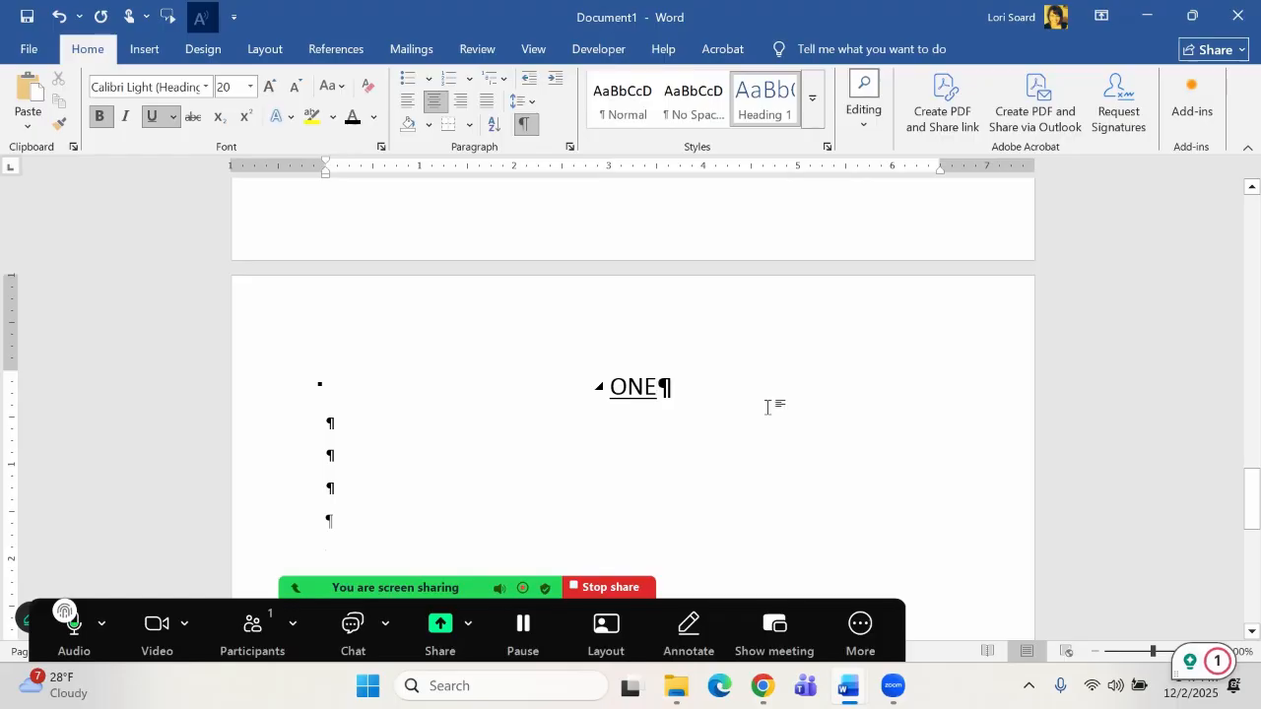
key(Return)
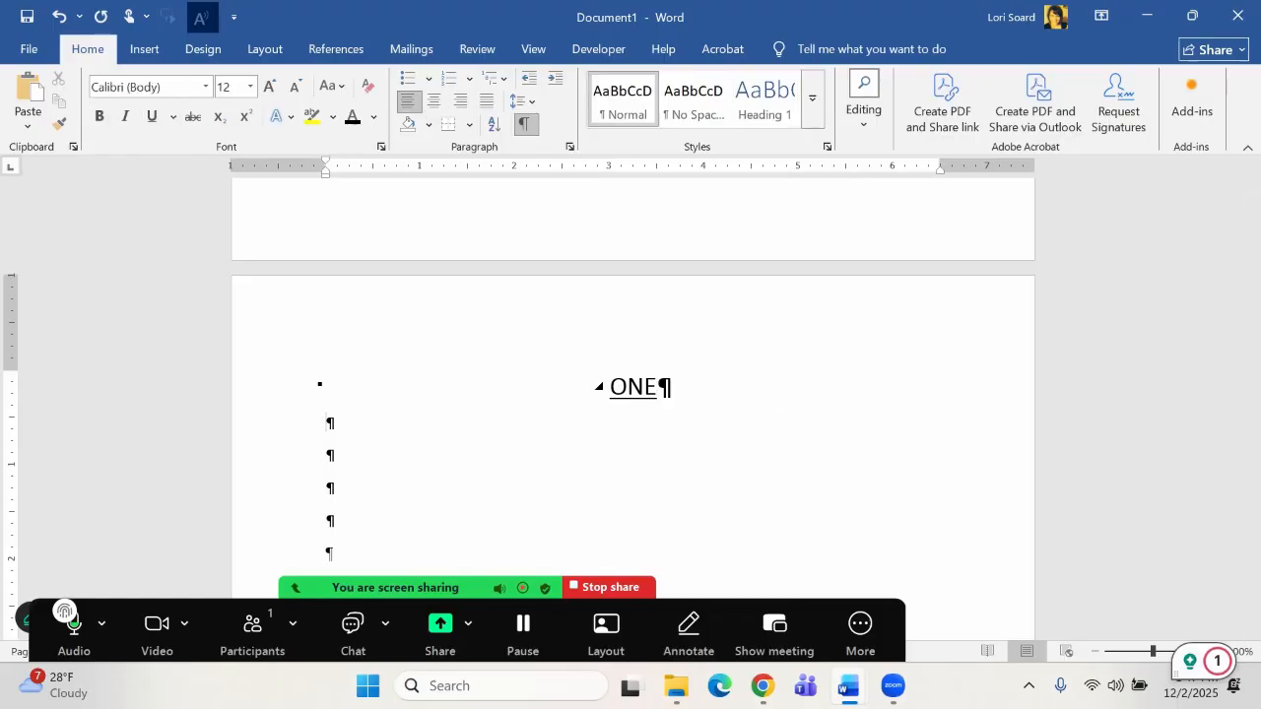
key(BackSpace)
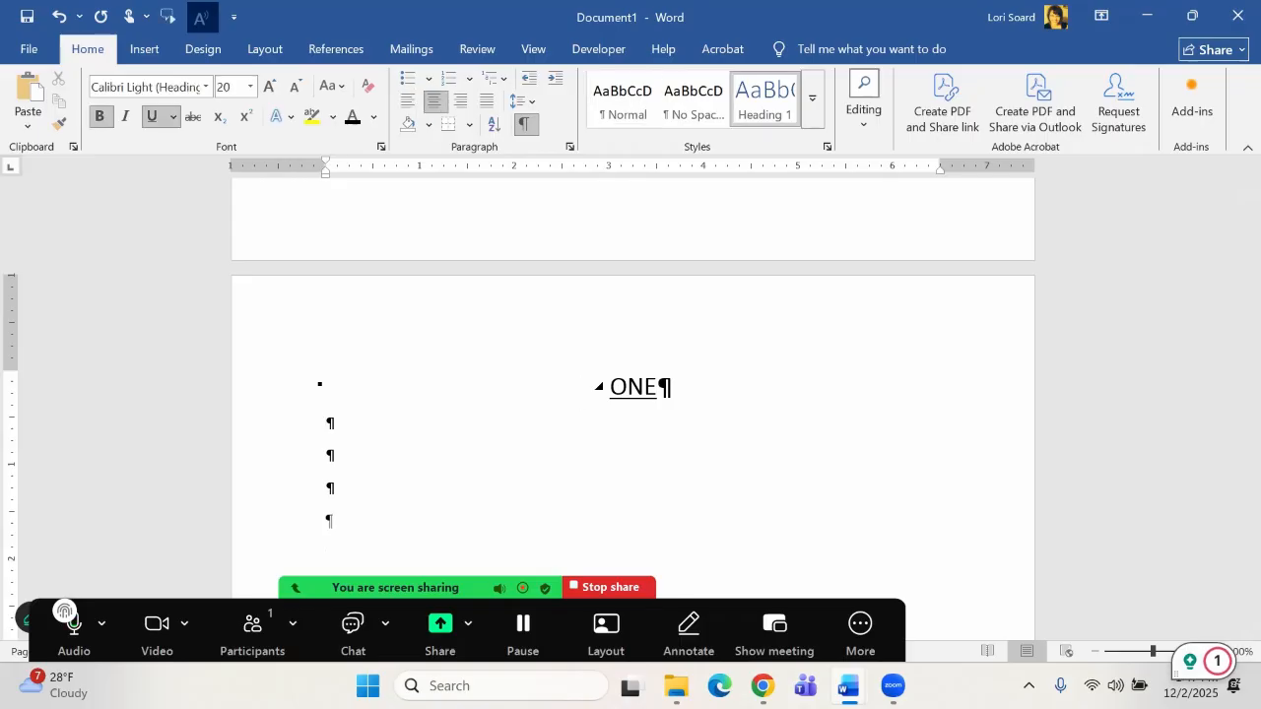
Write "The author was teaching others how to self-publish their books. She recorded the process for them." in the second paragraph below the heading ONE.
click(322, 454)
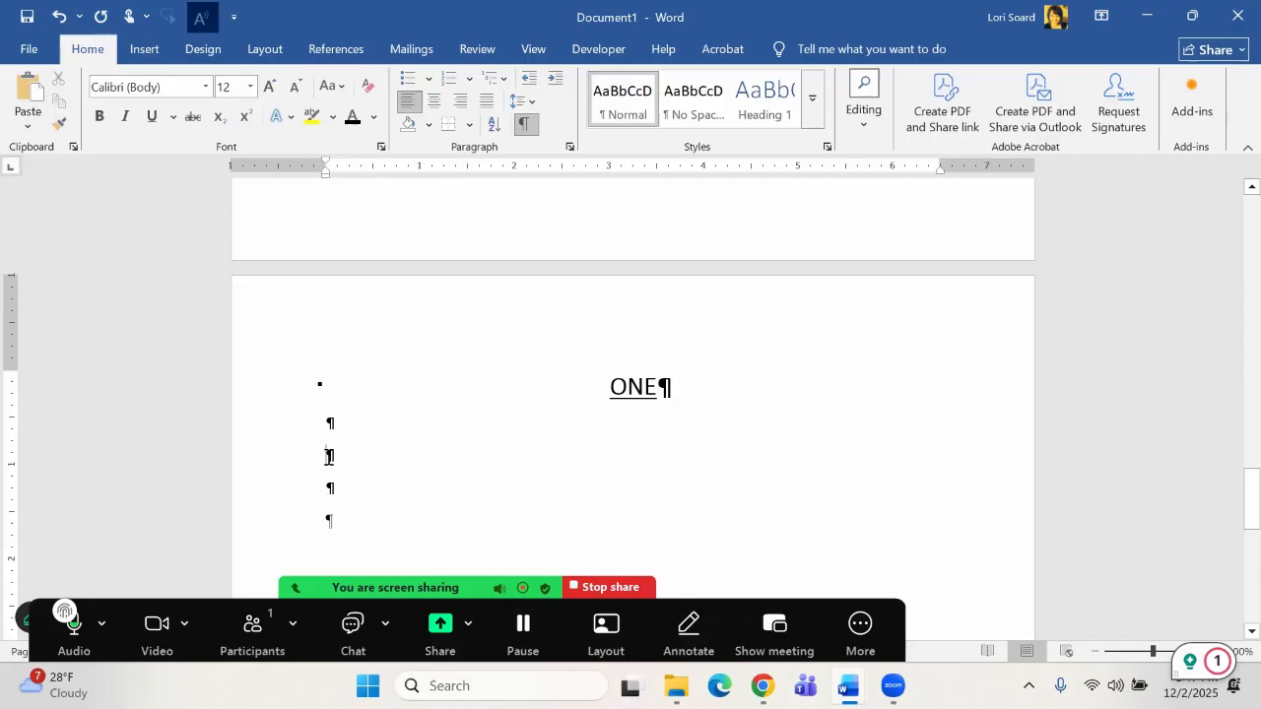
click(101, 118)
click(102, 118)
text(The )
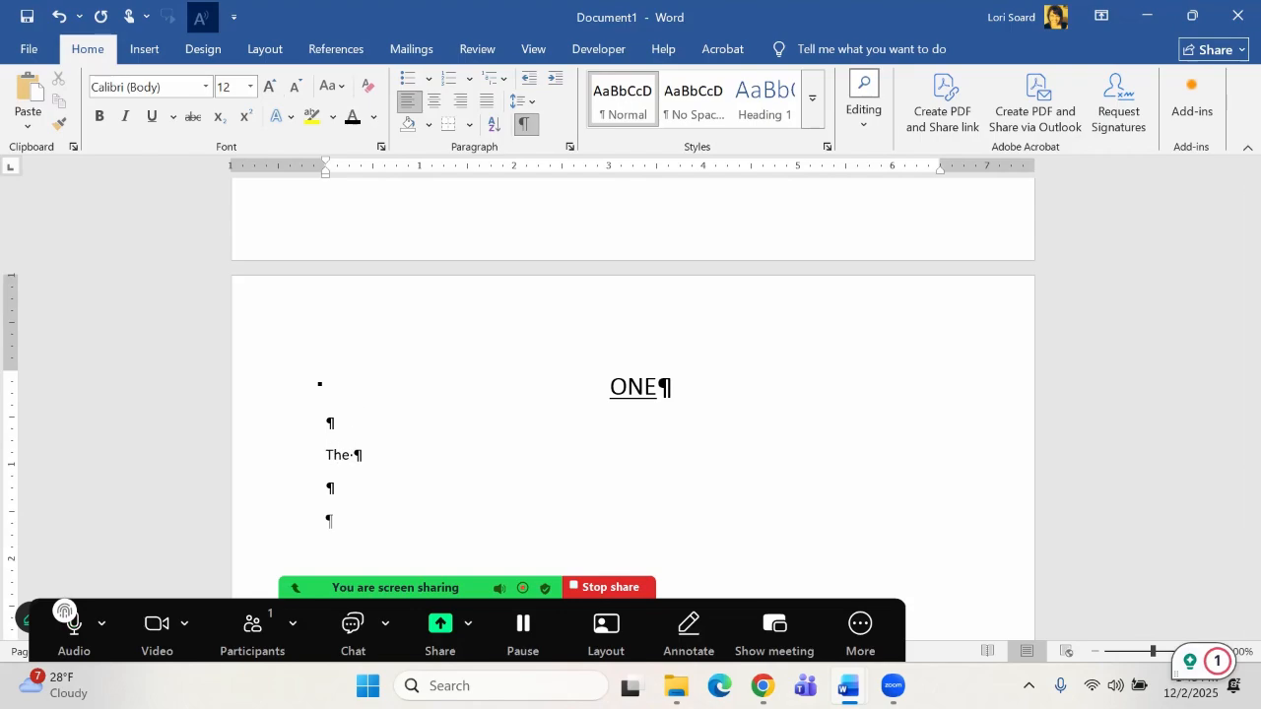
text(author was )
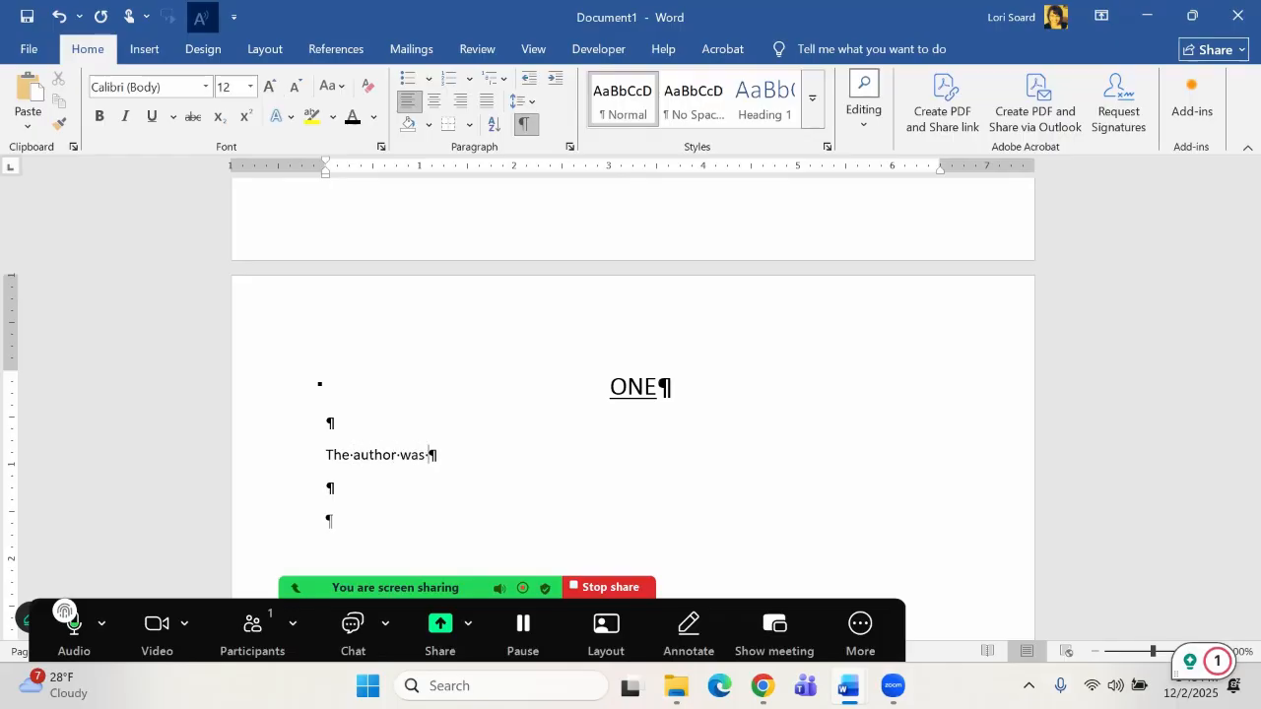
text(teaching others ho)
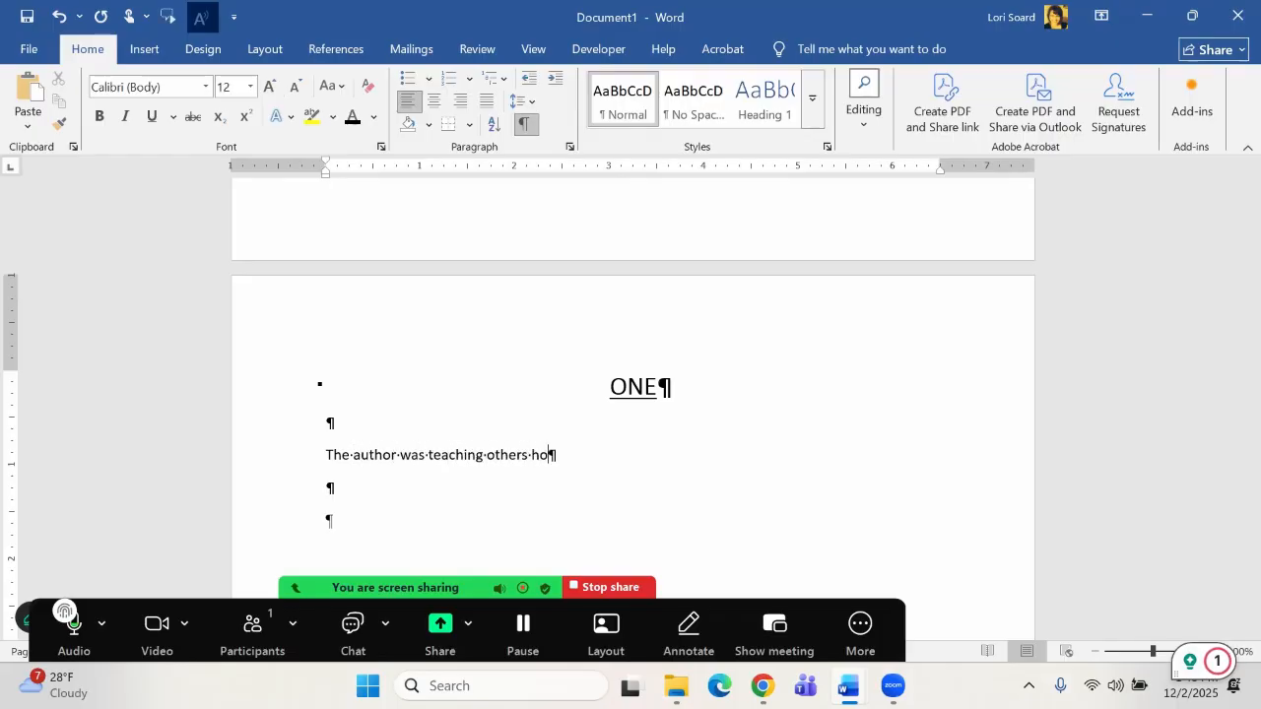
text(w to self-publish their books. )
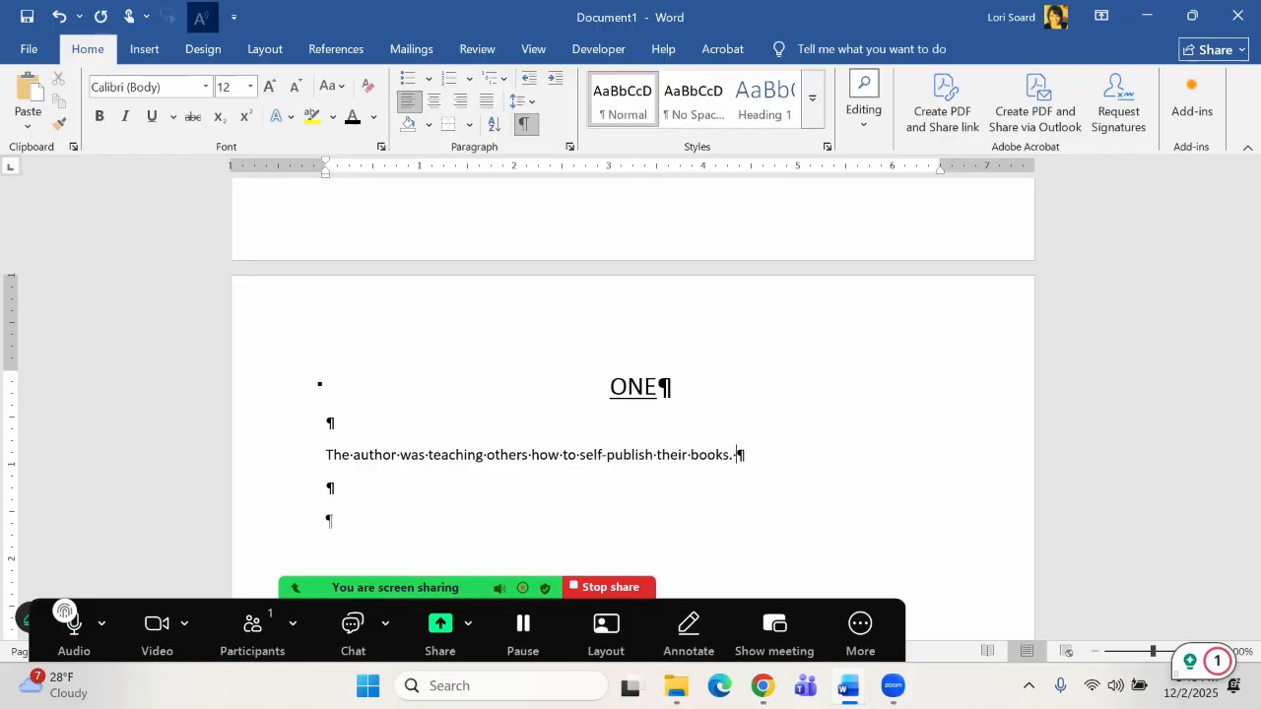
text(She recorded t)
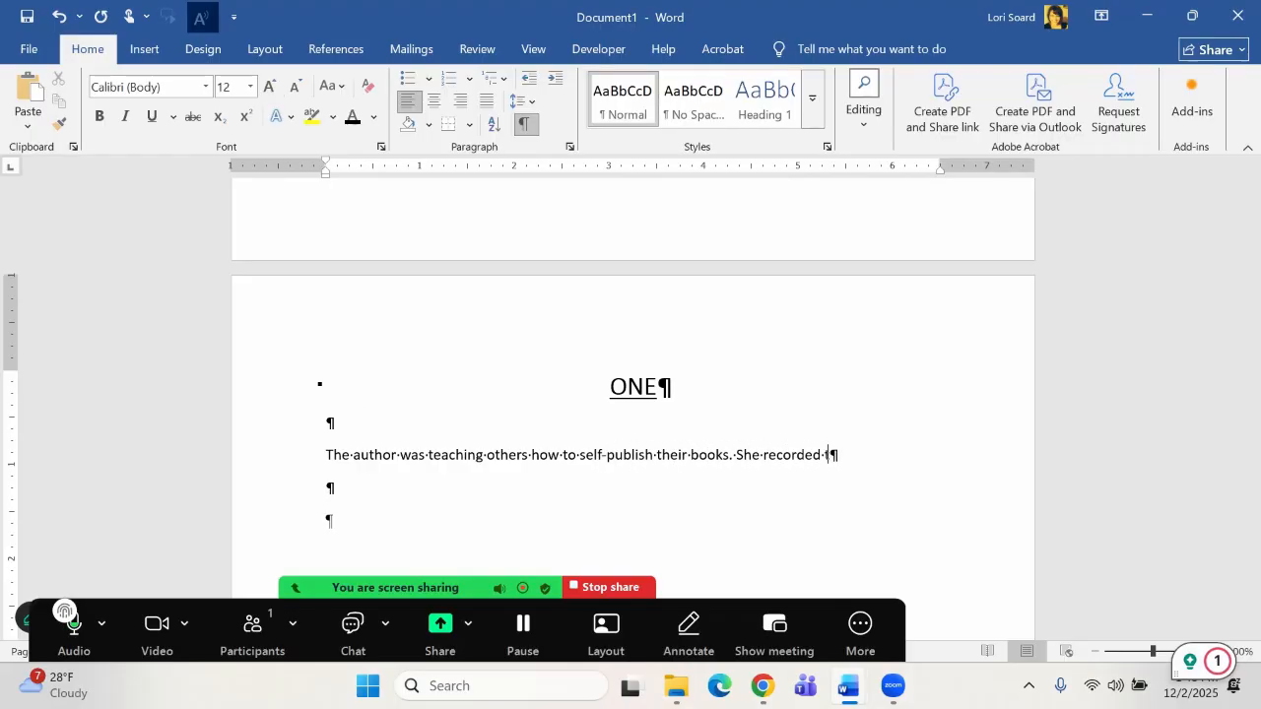
text(he process for them.)
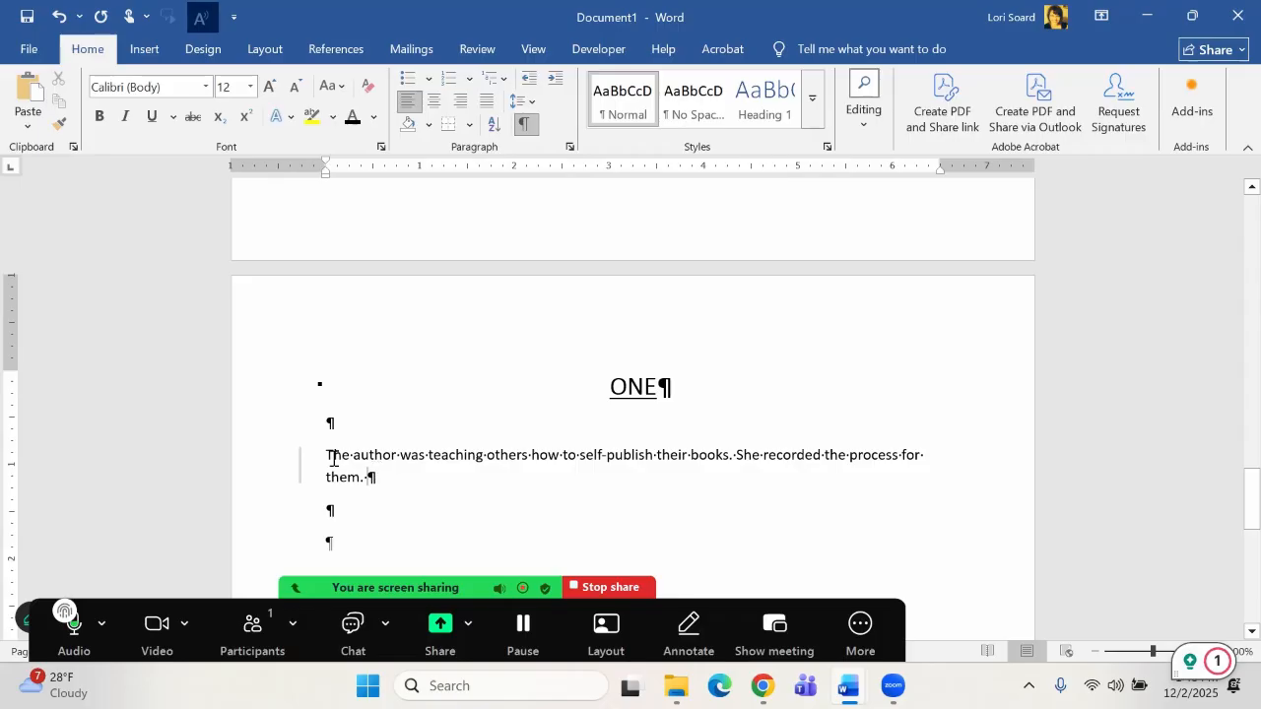
Select the opening letter T of the chapter's first paragraph and view the available Drop Cap choices without applying one.
drag(327, 456, 358, 479)
click(478, 488)
drag(325, 455, 332, 454)
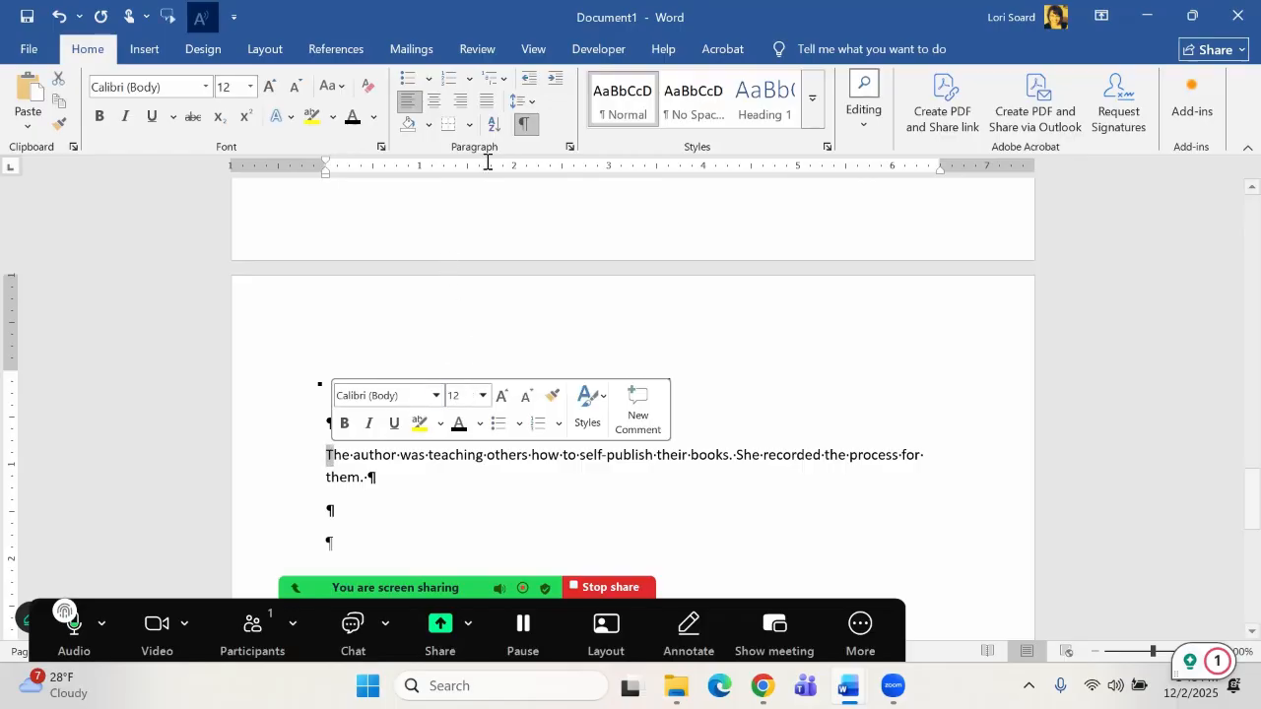
click(144, 49)
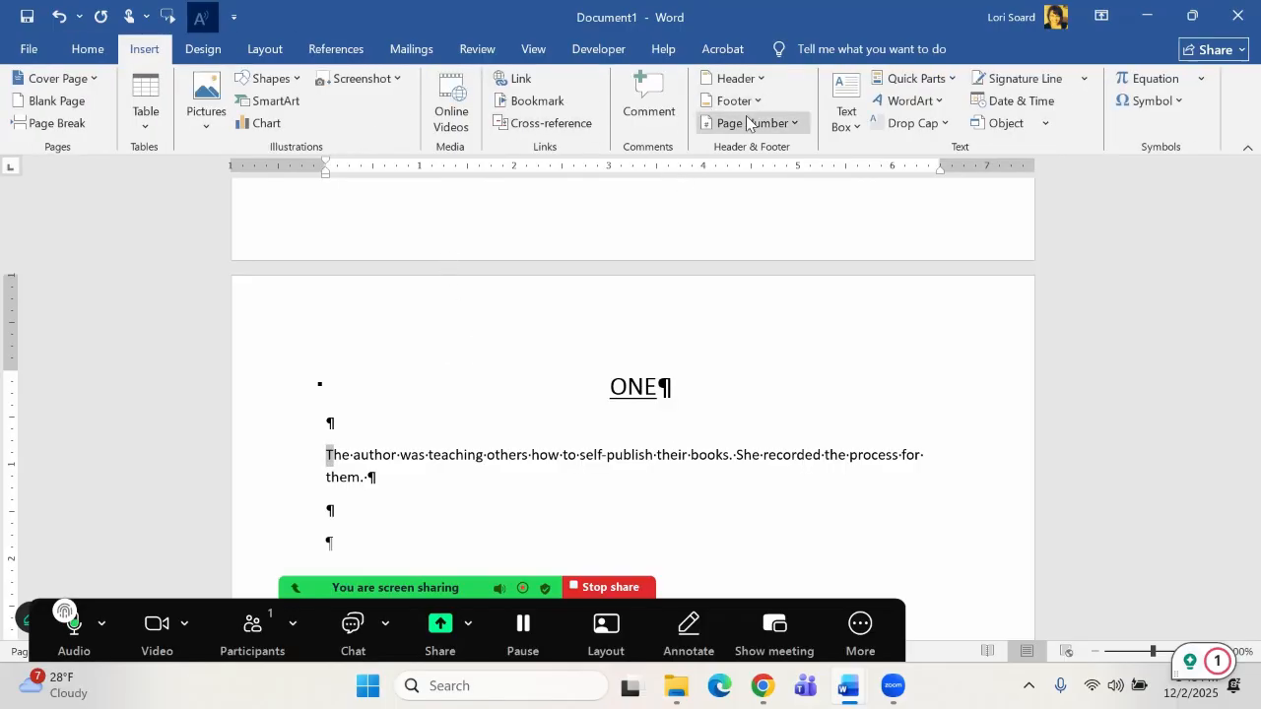
click(947, 124)
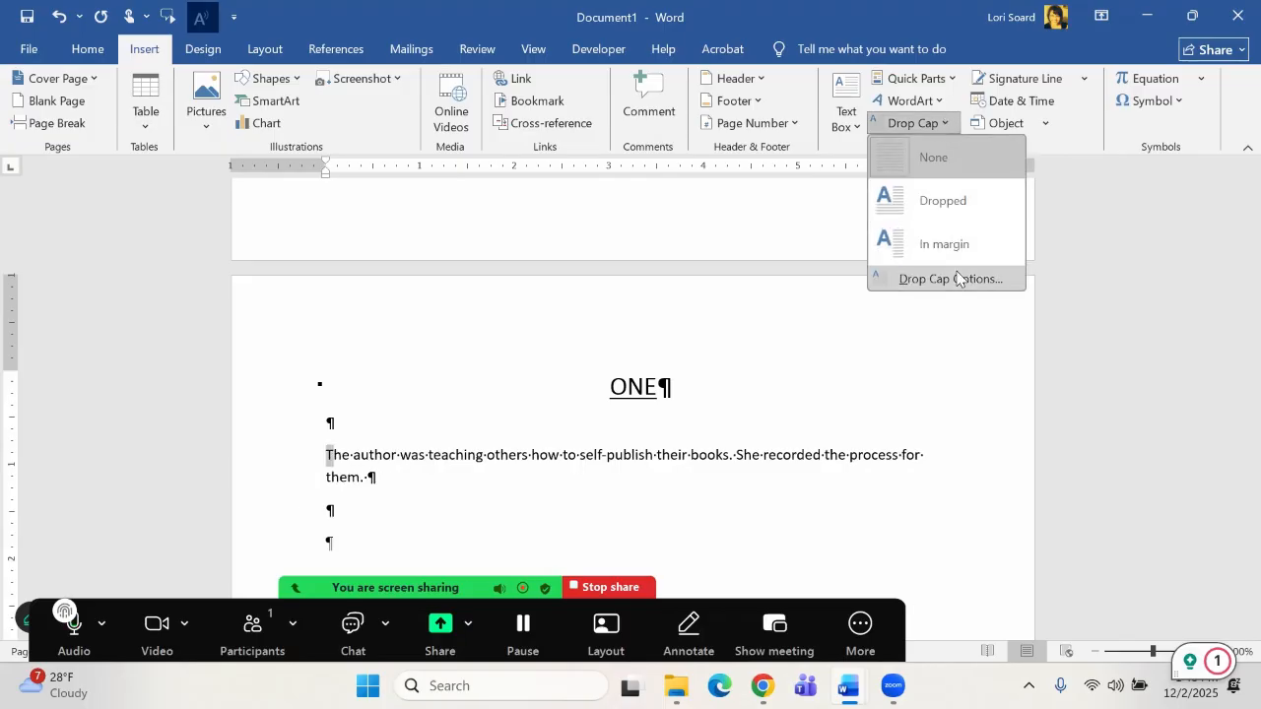
click(448, 454)
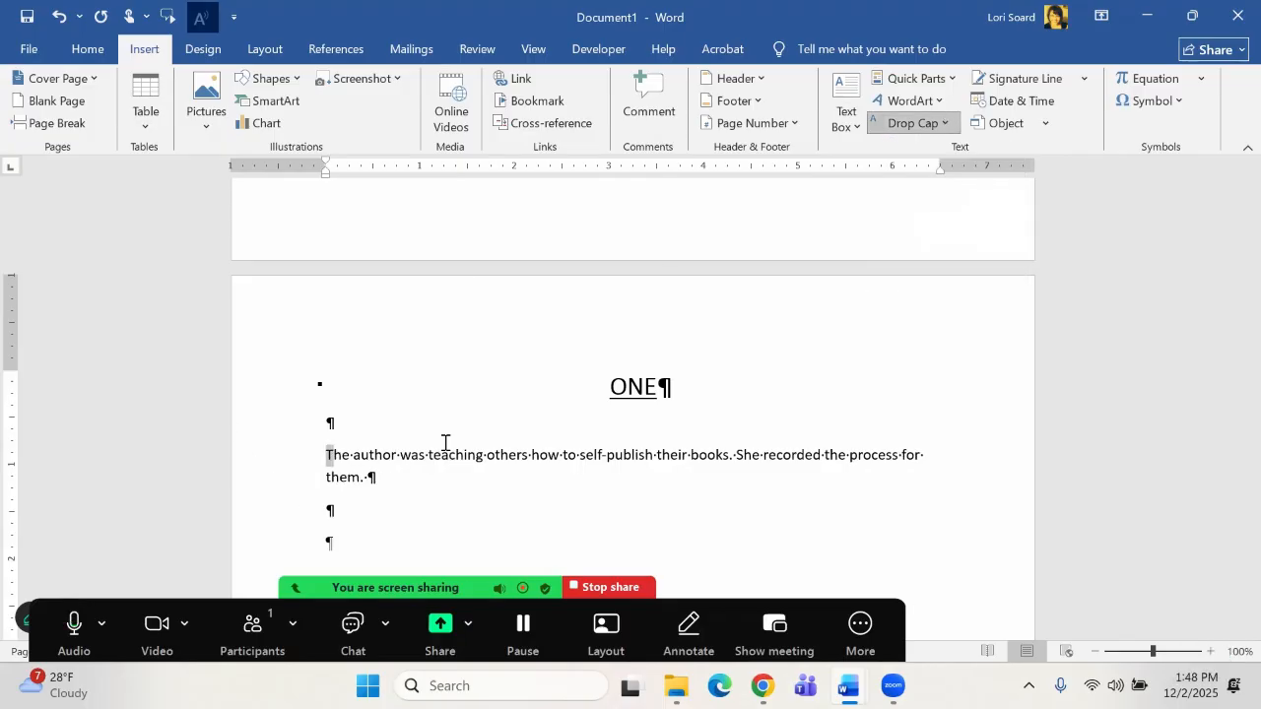
Change the opening words "The author was teaching" of the chapter's first paragraph to uppercase.
click(358, 455)
drag(326, 453, 473, 453)
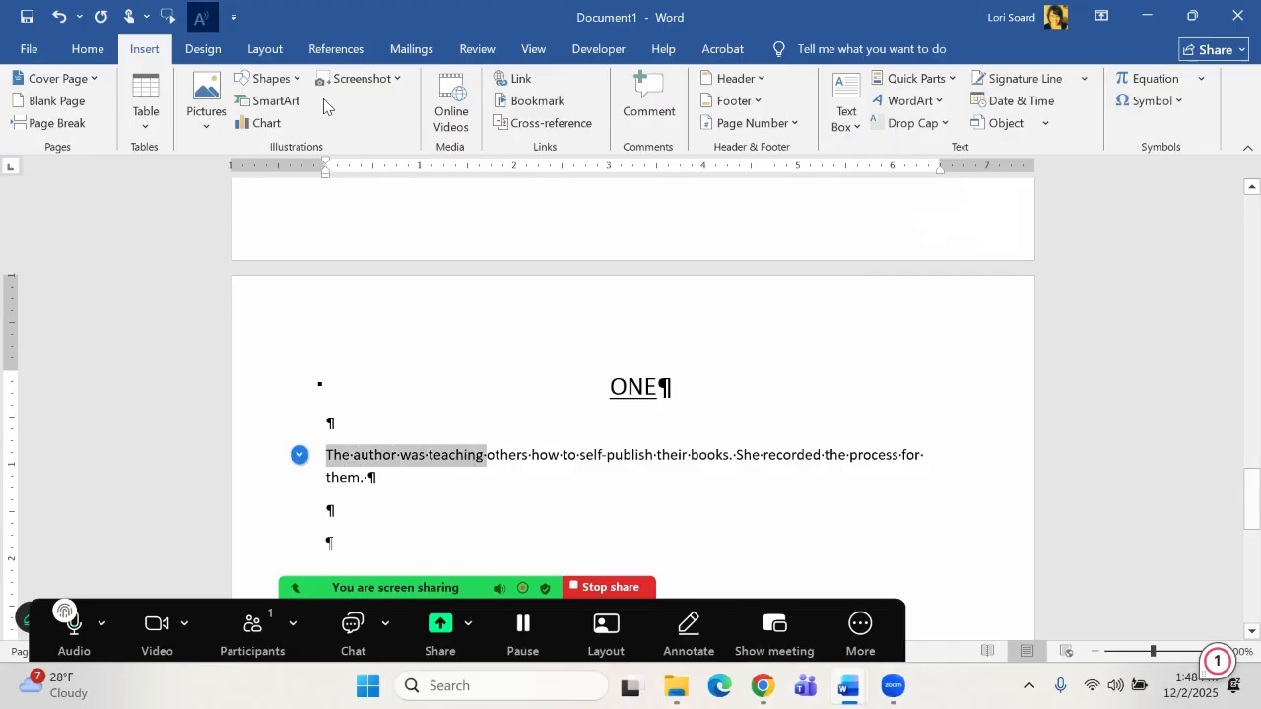
click(89, 49)
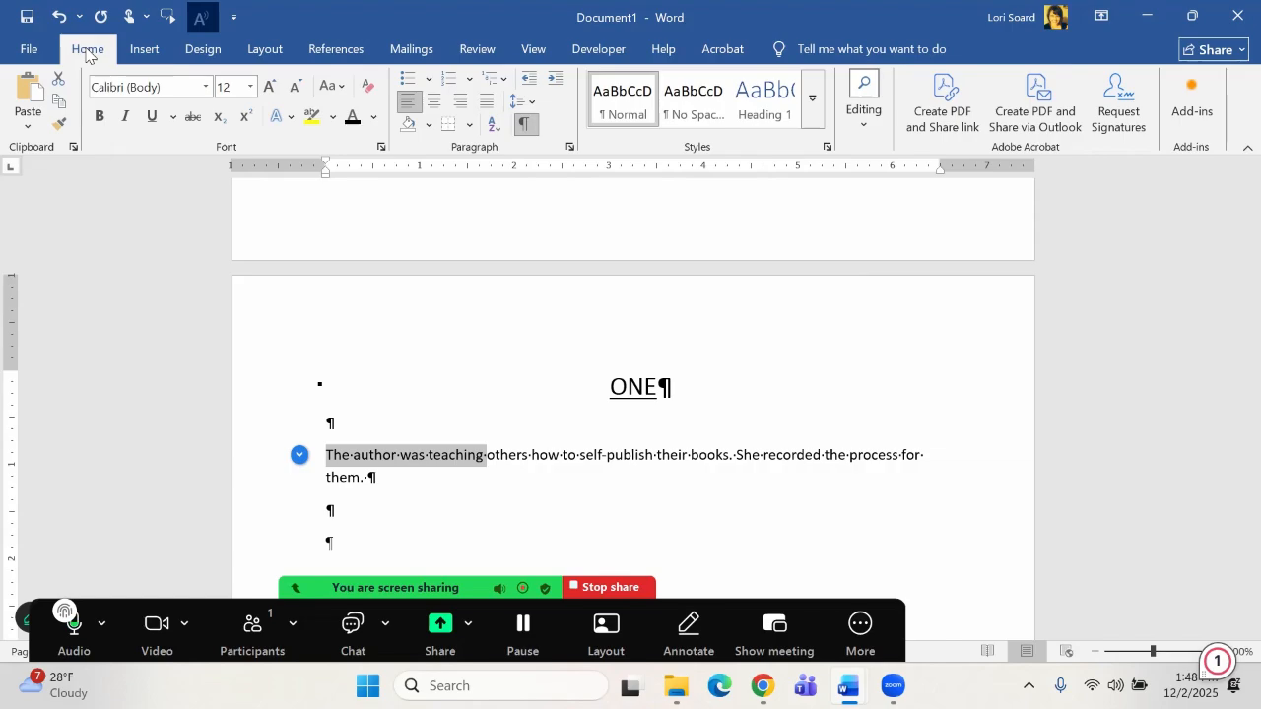
click(342, 91)
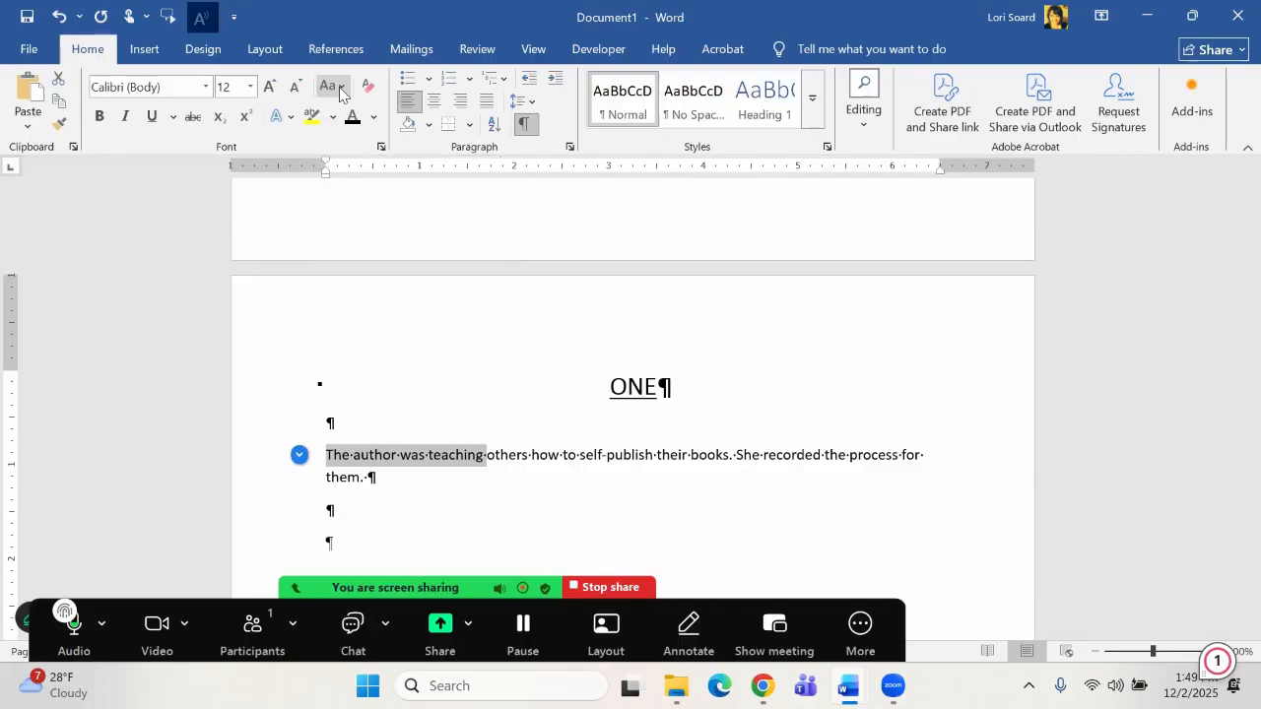
click(377, 153)
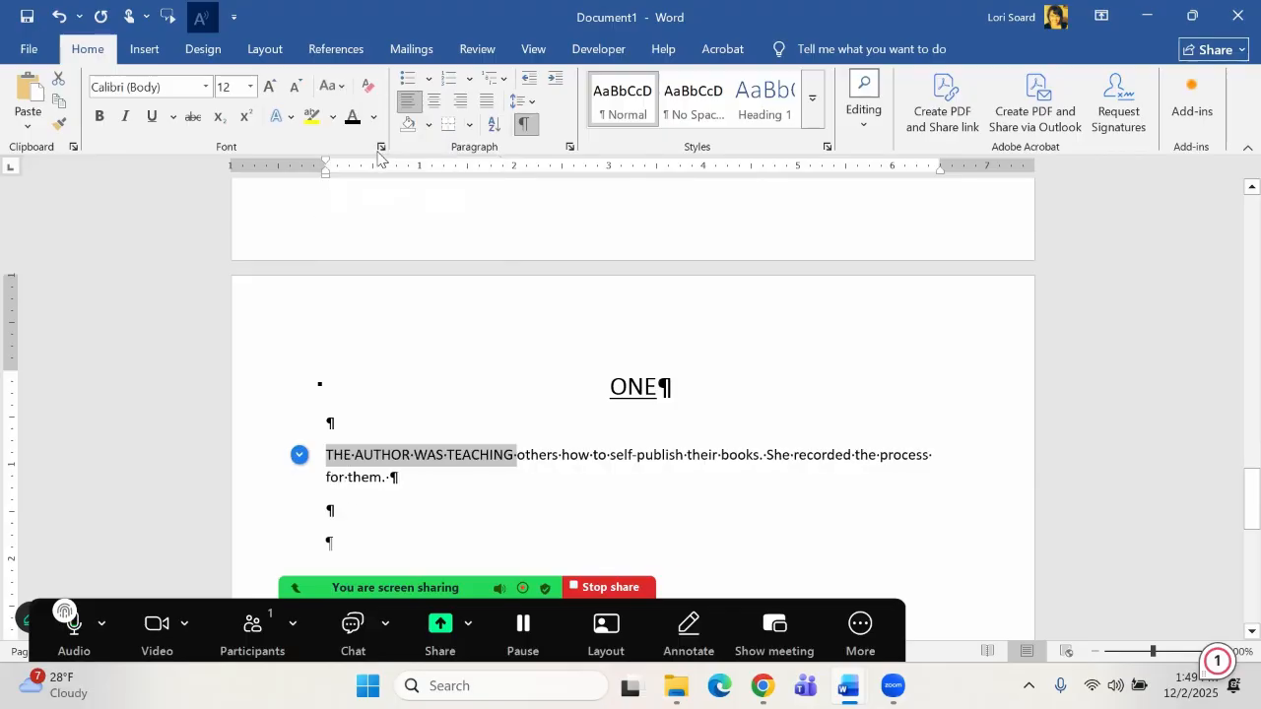
click(584, 467)
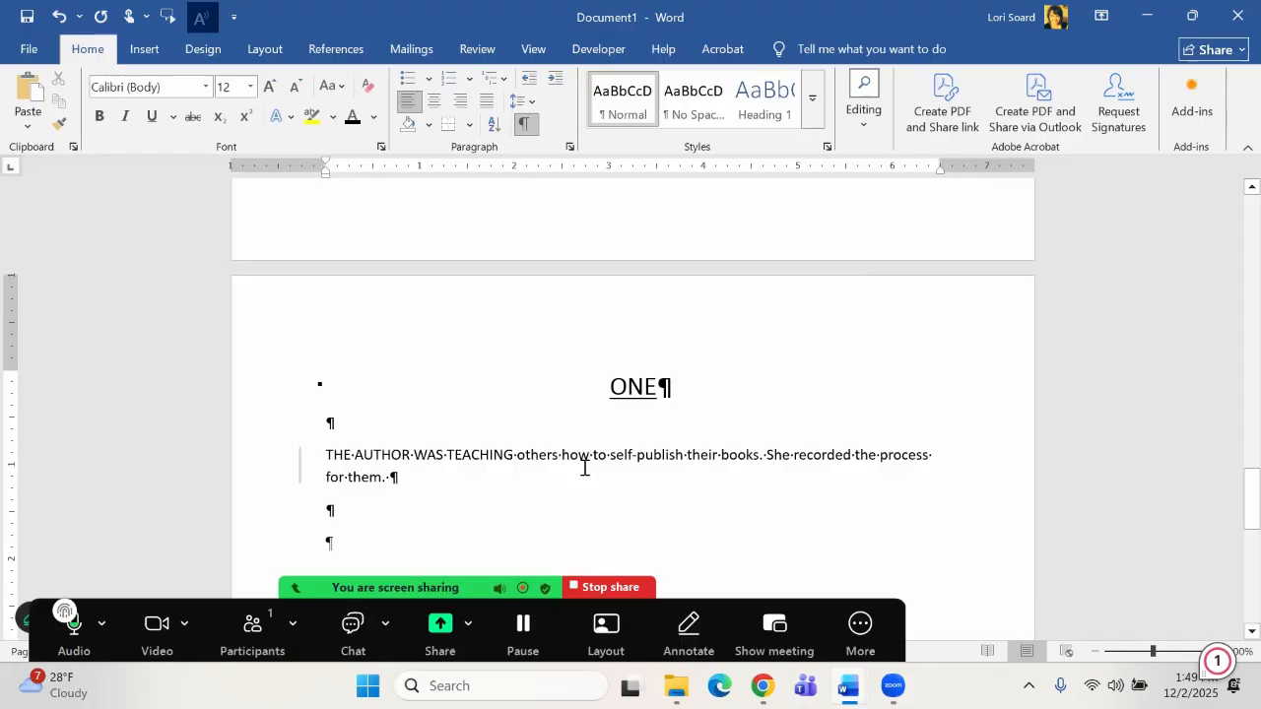
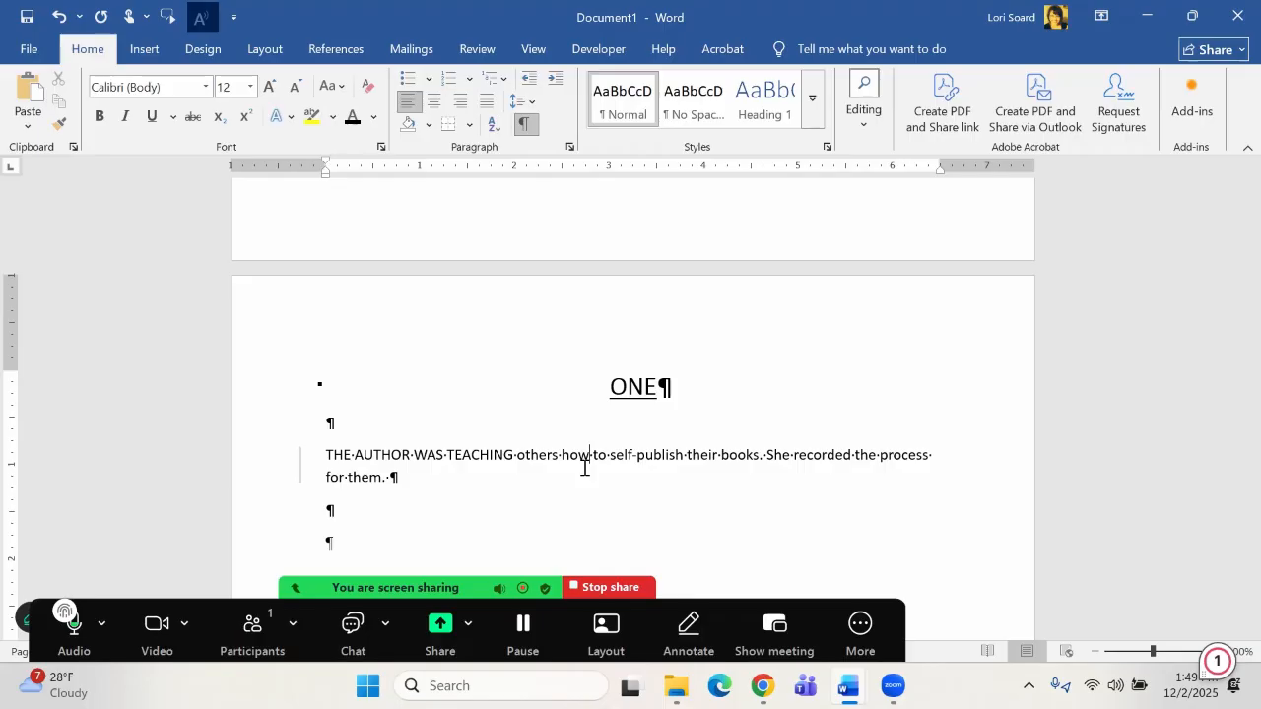
Try a *** scene break on a new paragraph below the chapter's opening text, and remove it.
click(557, 479)
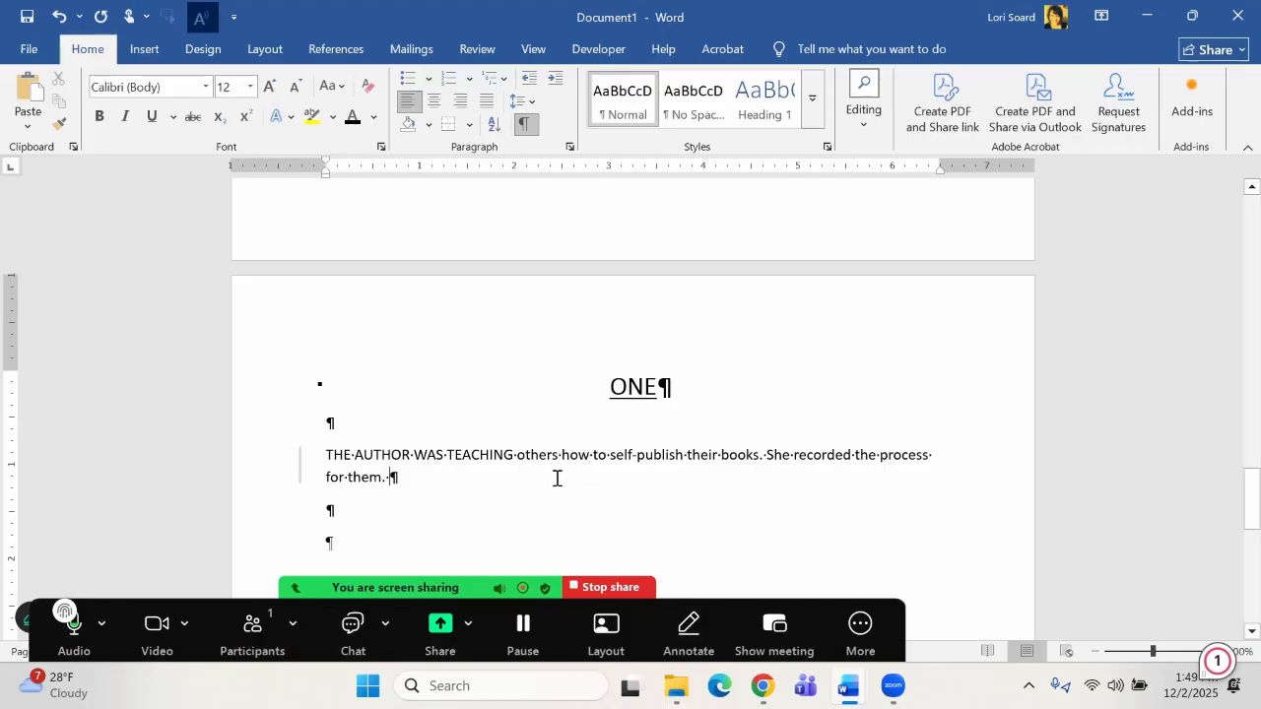
key(Return)
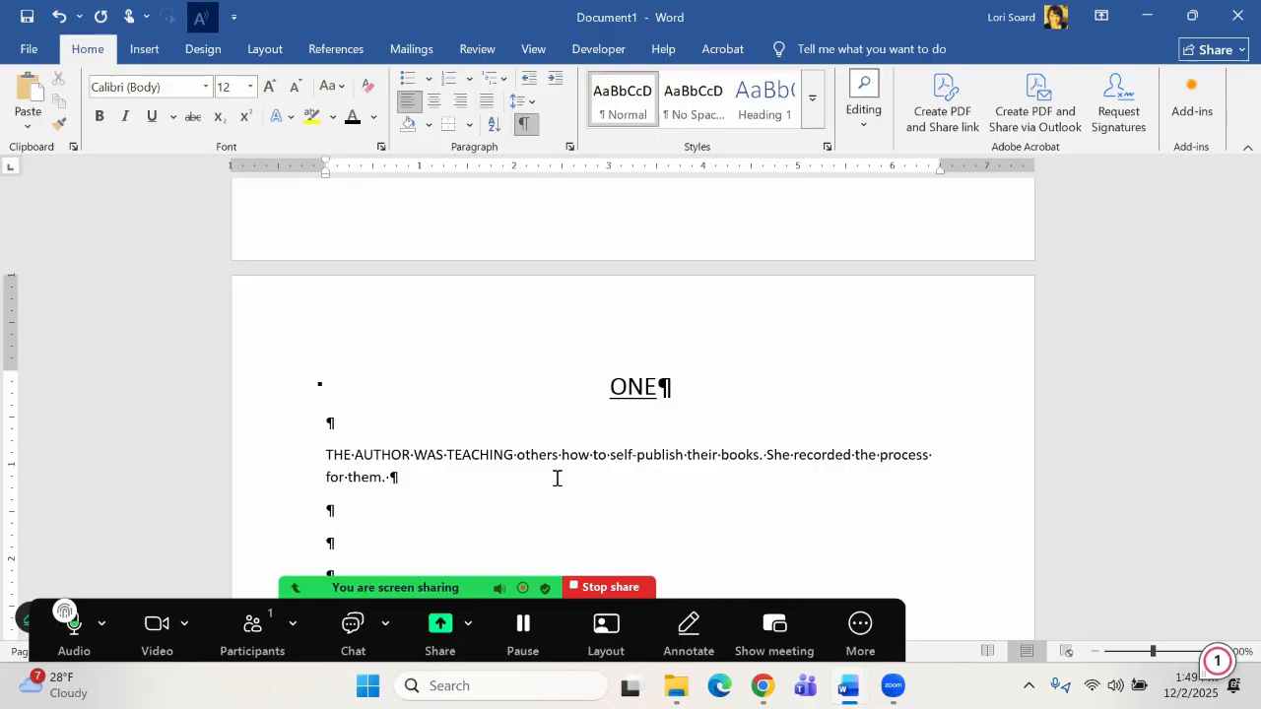
text(***)
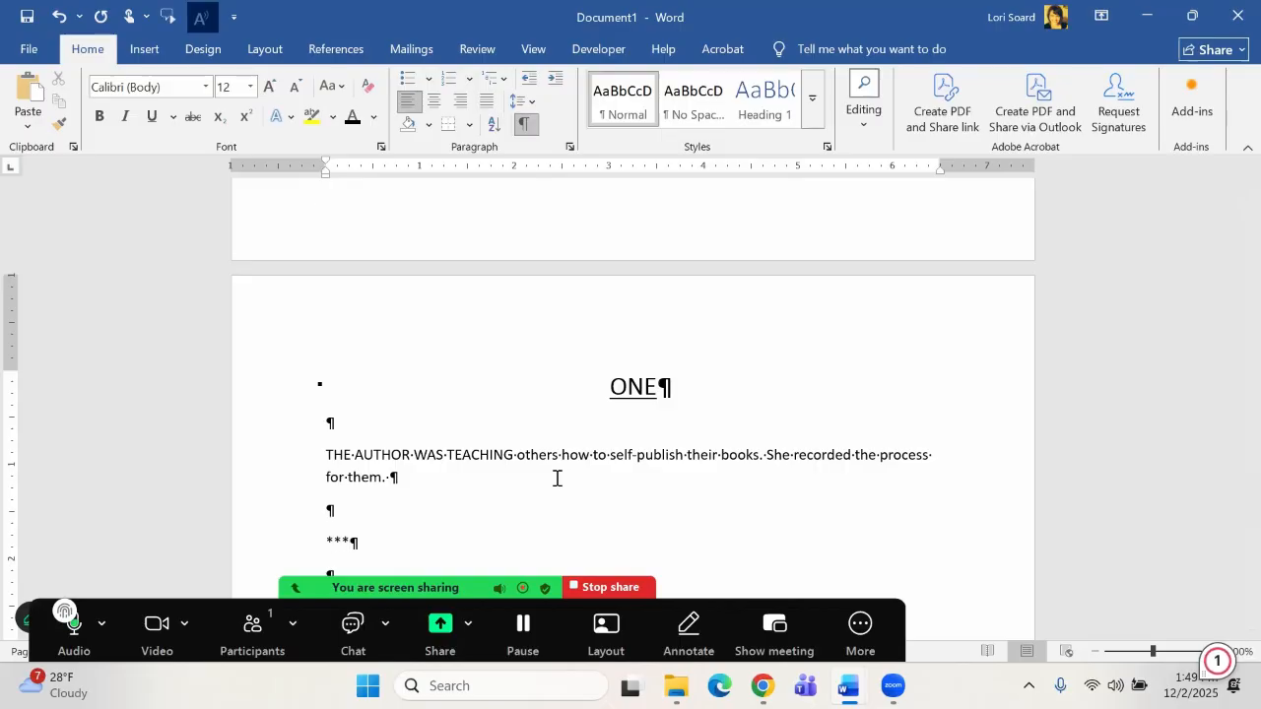
key(Return)
text(kj)
key(ctrl+z)
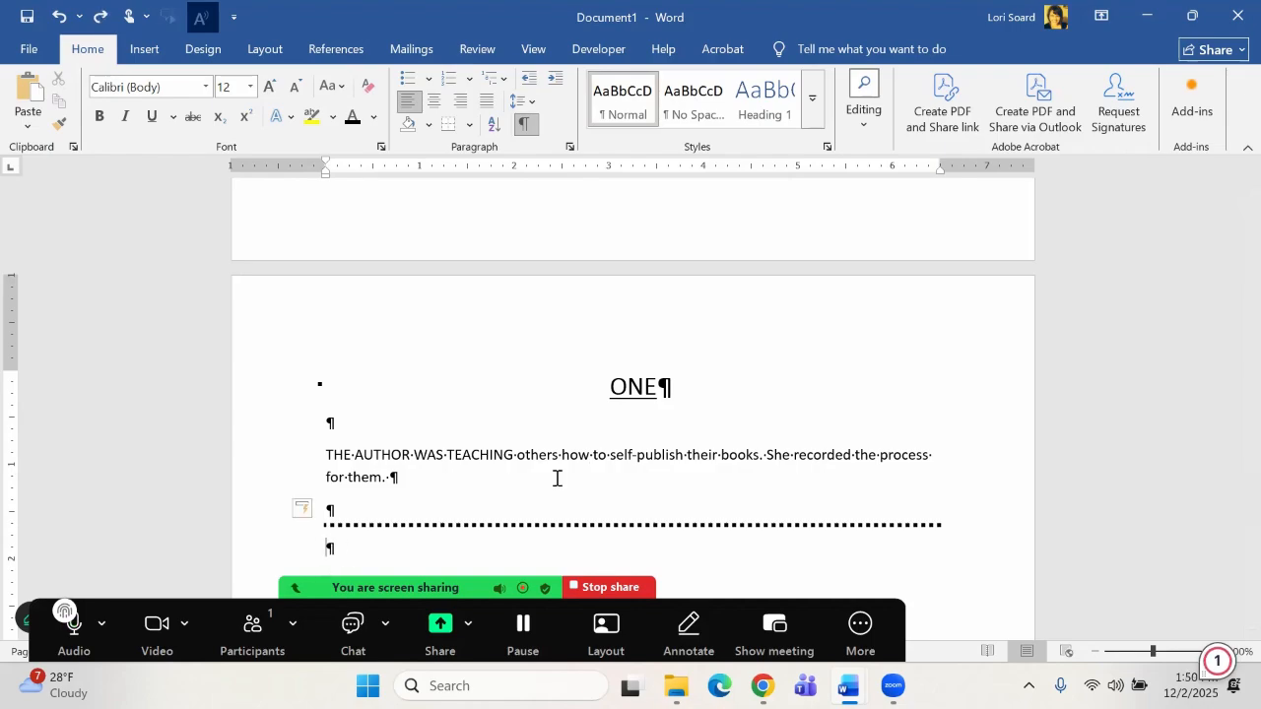
key(BackSpace)
key(Return)
key(Return)
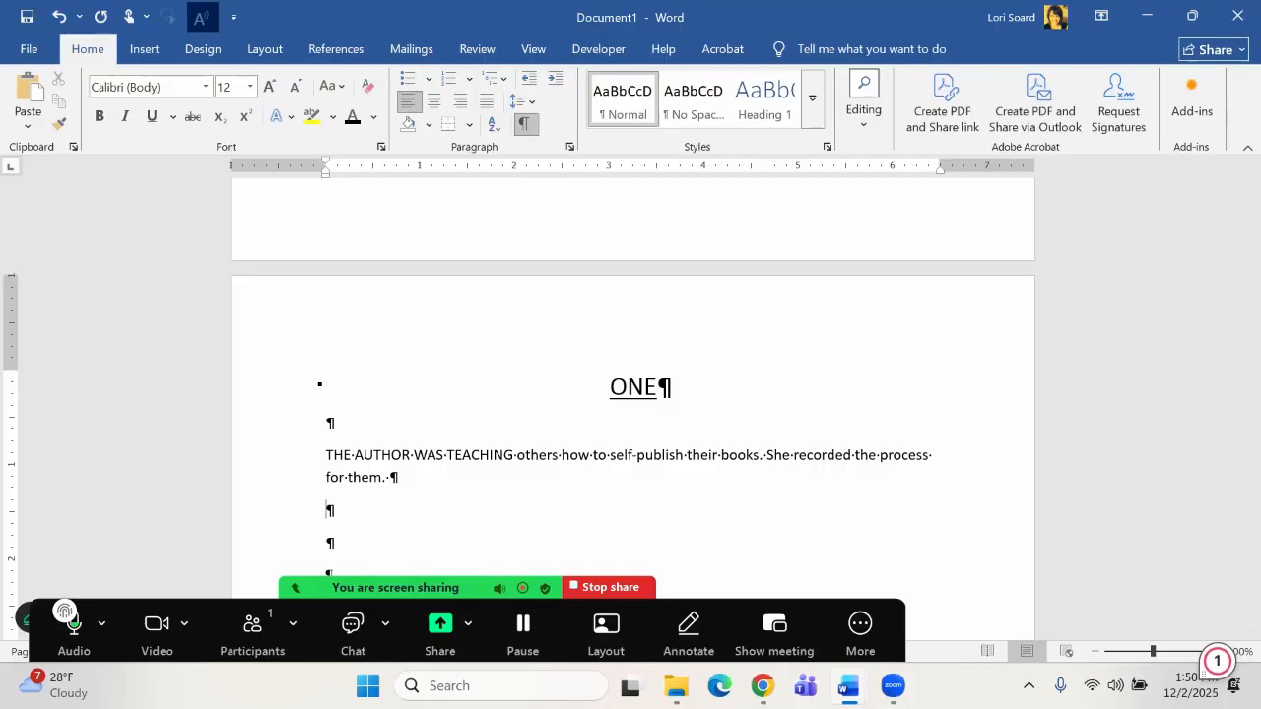
Try a scene break made of hyphens below the chapter's opening text, and delete it.
text(- --)
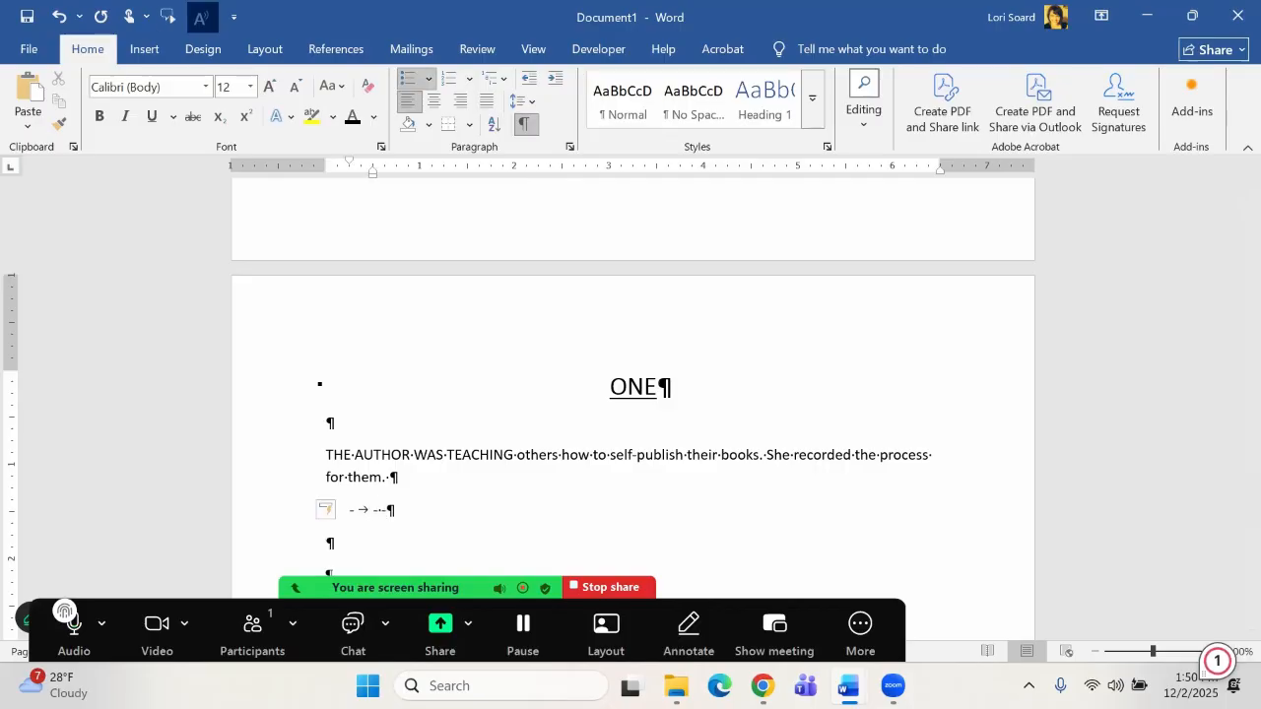
key(BackSpace)
key(BackSpace)
key(BackSpace)
key(BackSpace)
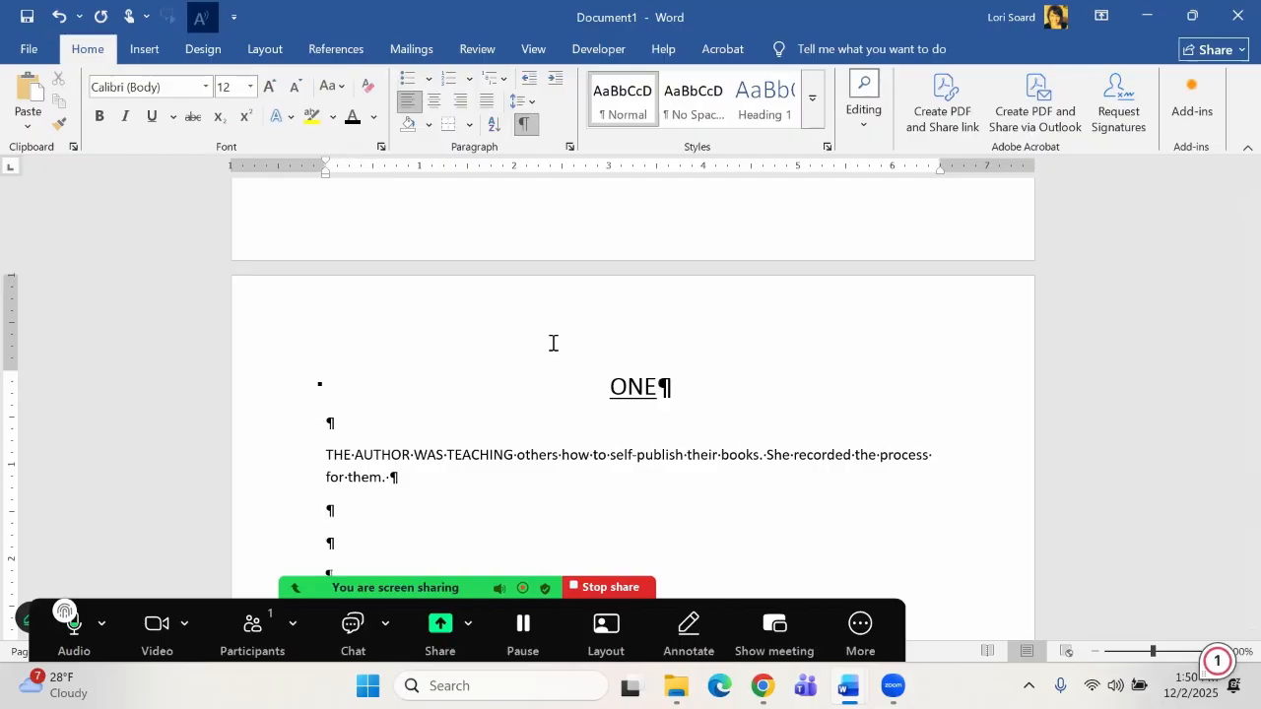
Start inserting a picture from this device at the second empty paragraph below the chapter's opening text.
click(146, 49)
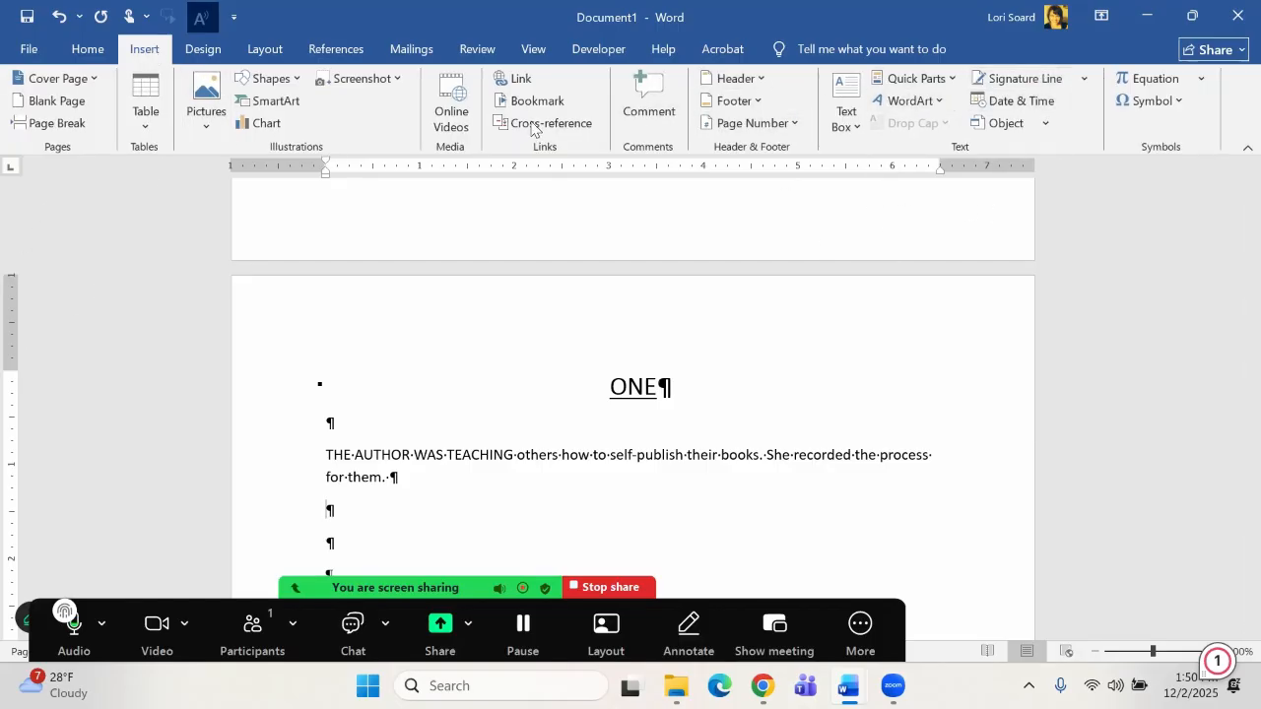
click(86, 50)
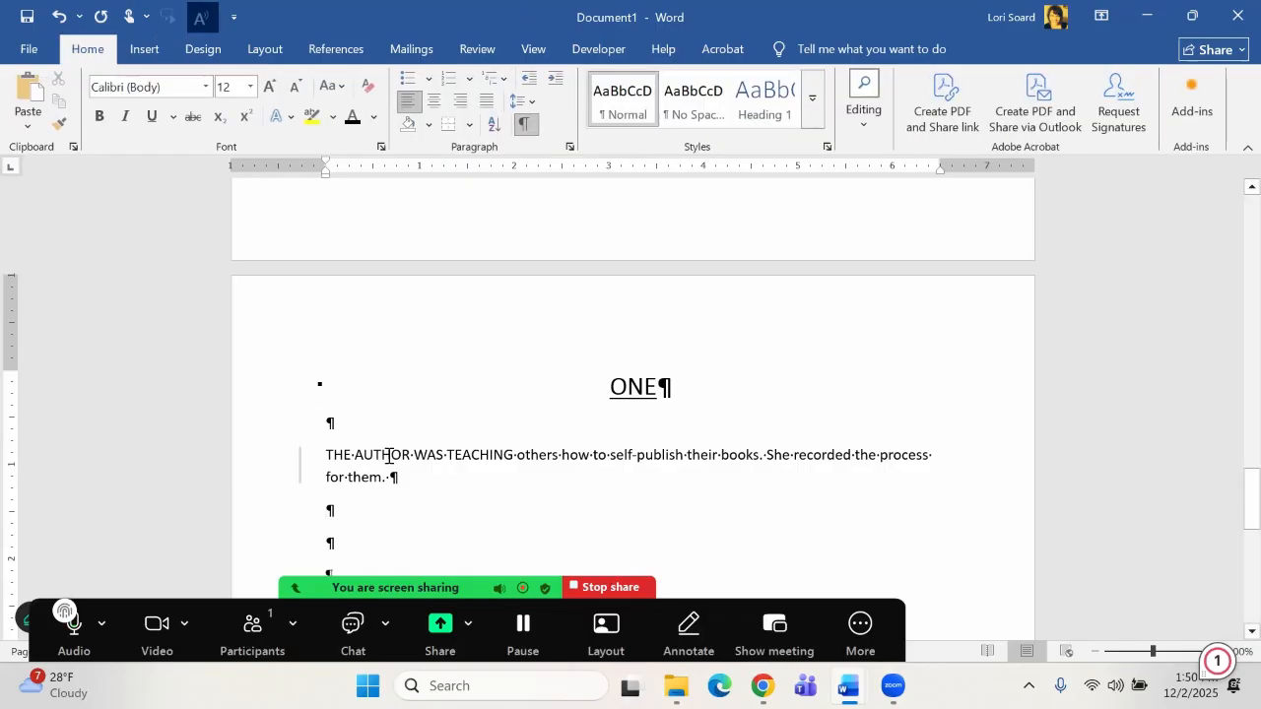
click(345, 538)
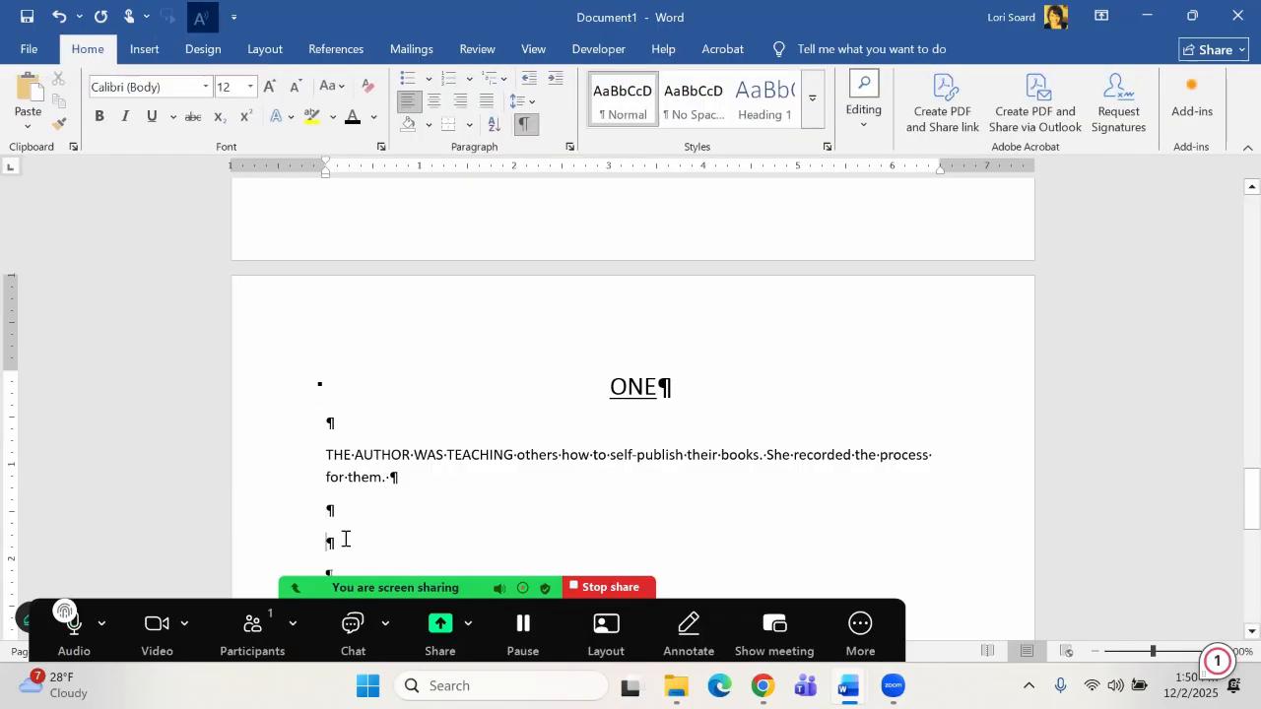
click(144, 50)
click(204, 136)
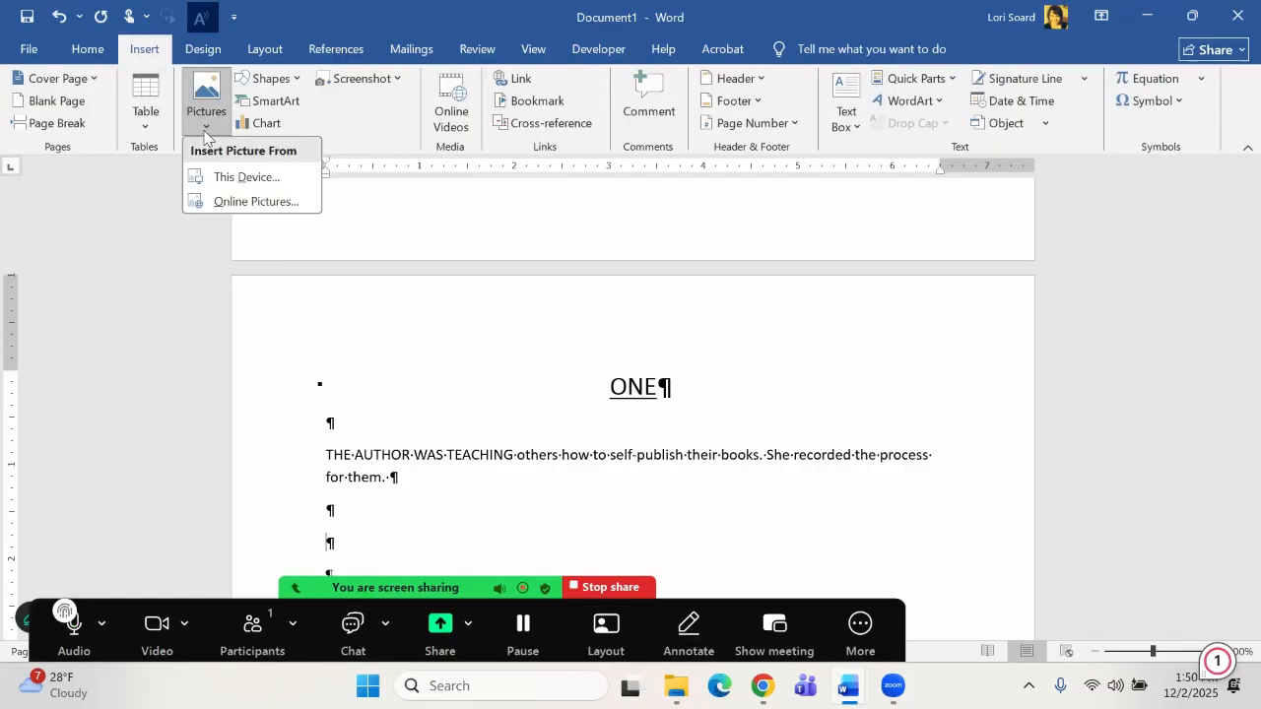
click(242, 174)
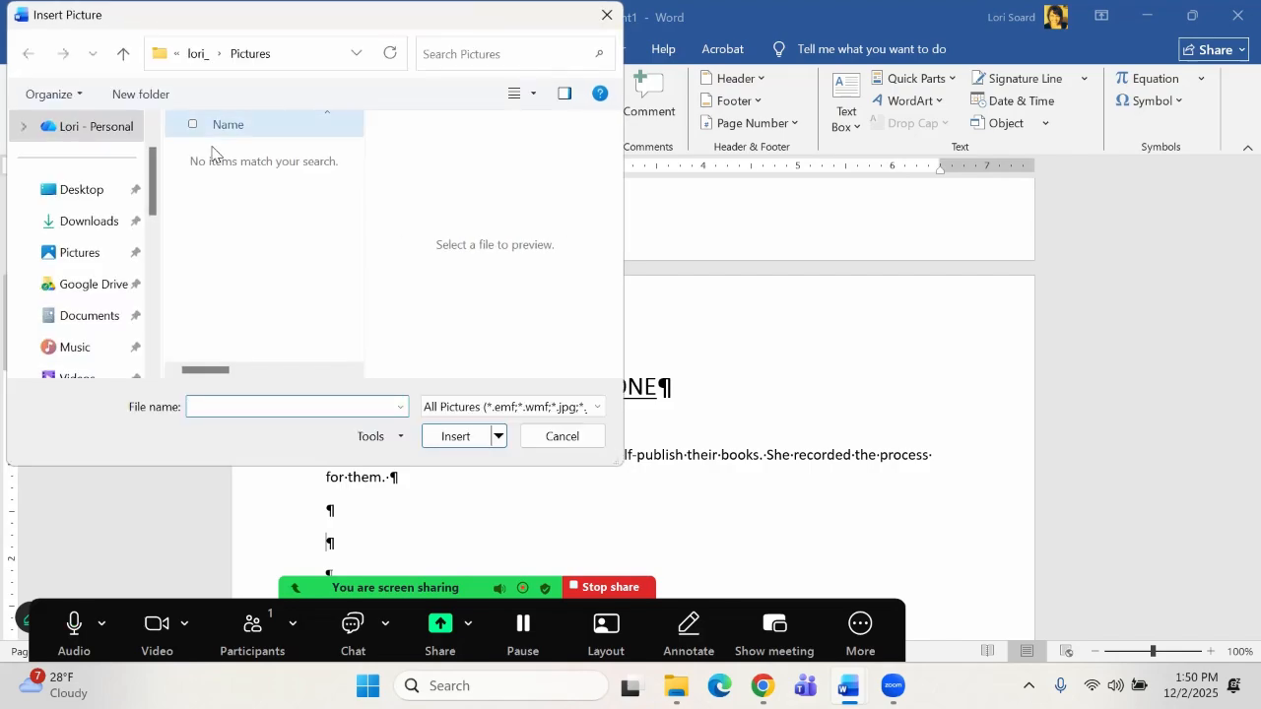
Browse Google Drive for the picture through the Desk, Work and Writing folders, and open the Line Dividers folder for formatting.
click(91, 290)
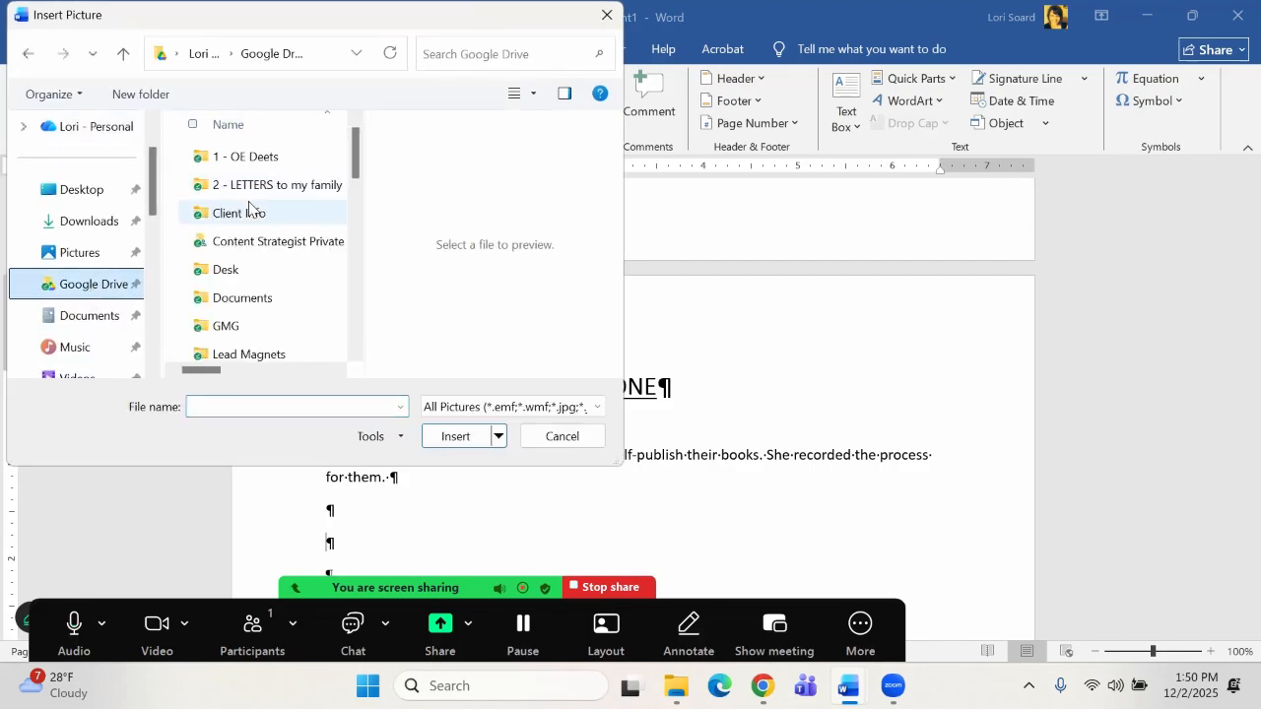
click(226, 269)
double_click(226, 269)
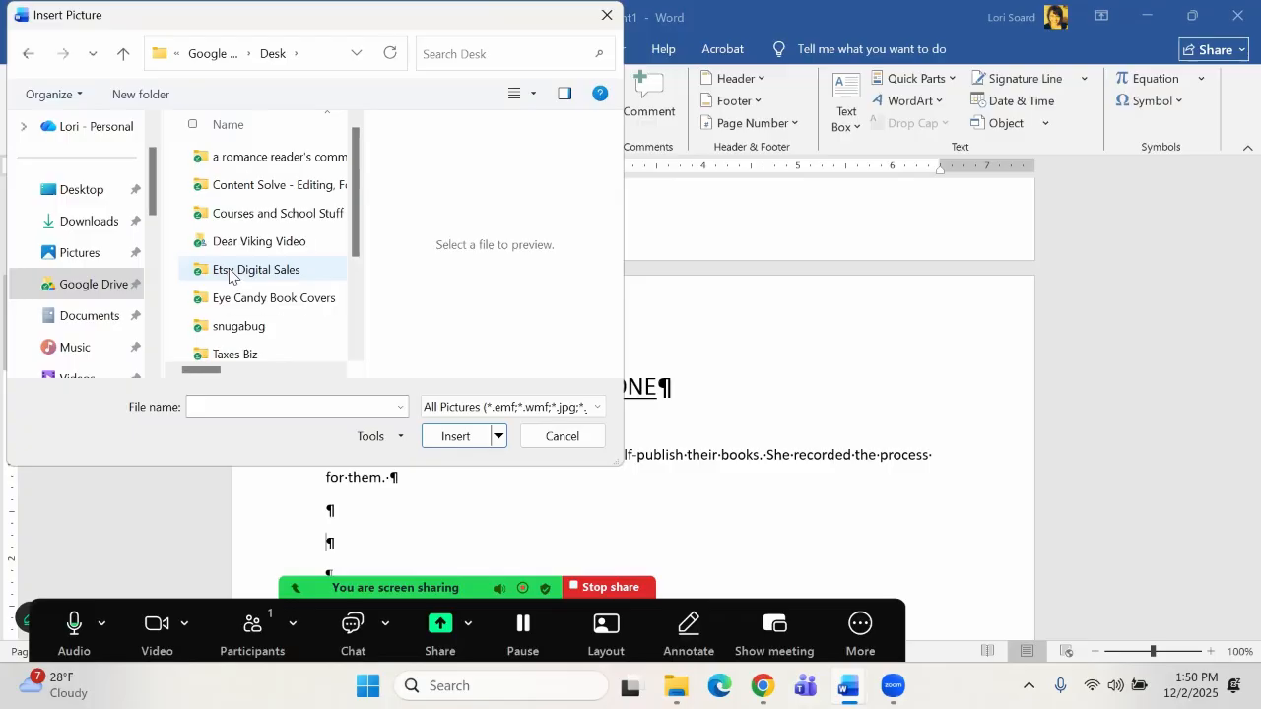
scroll(236, 296, down, 2)
double_click(237, 302)
scroll(239, 281, down, 5)
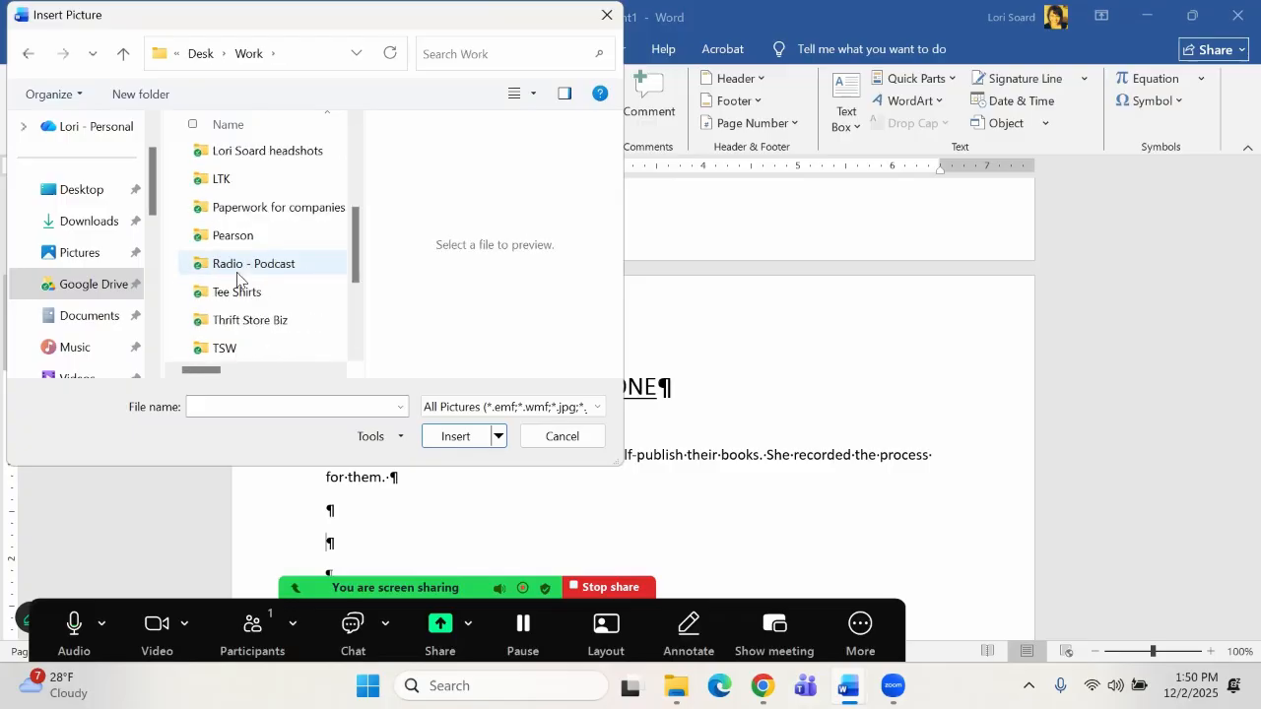
click(223, 242)
double_click(222, 242)
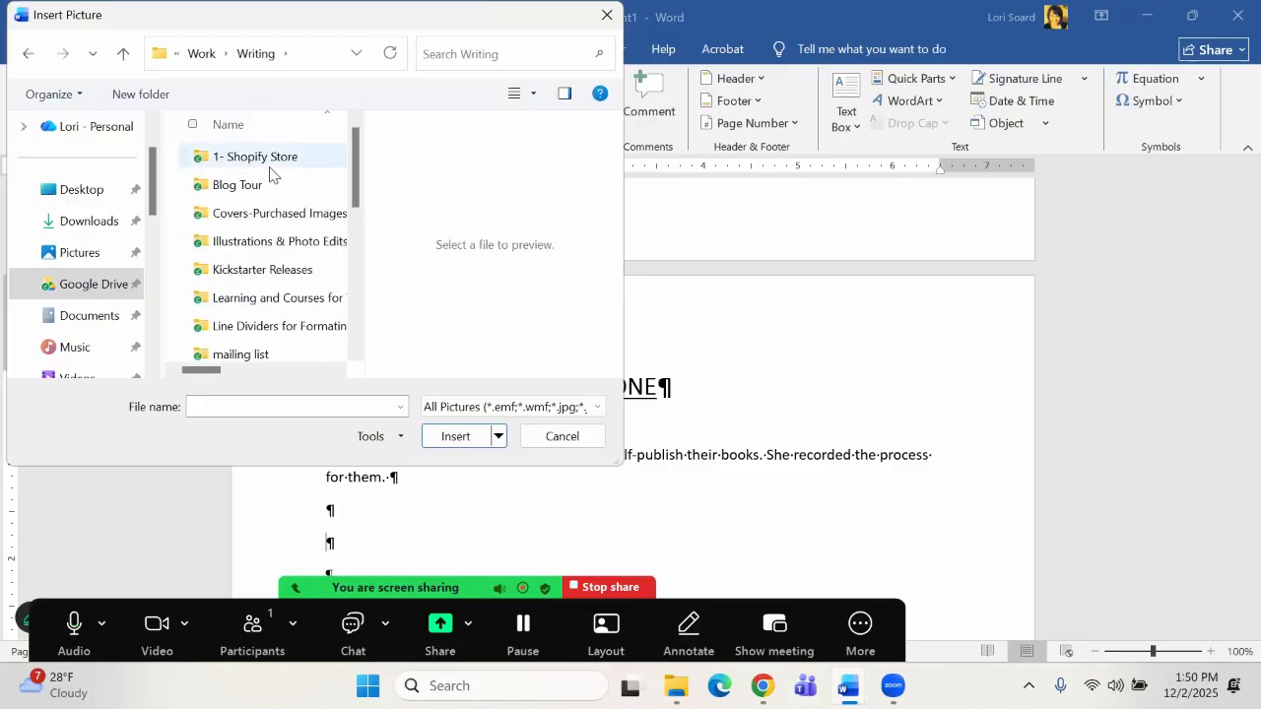
scroll(242, 273, down, 1)
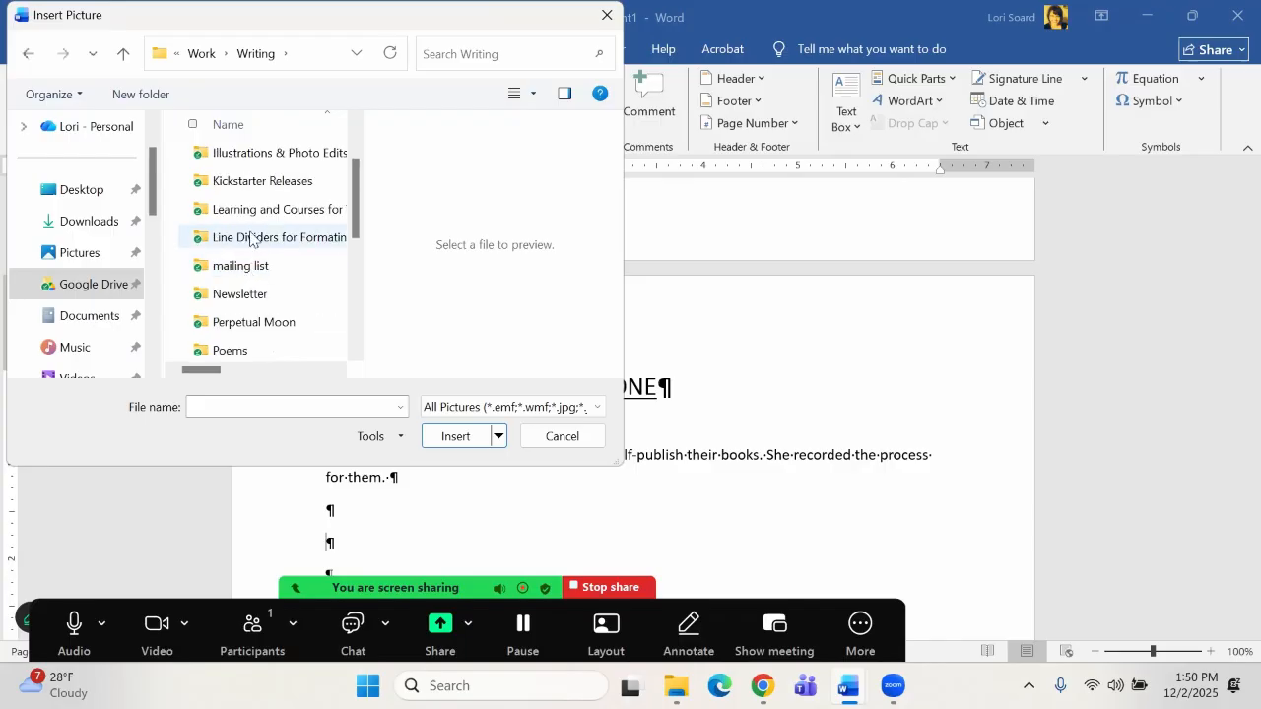
double_click(251, 237)
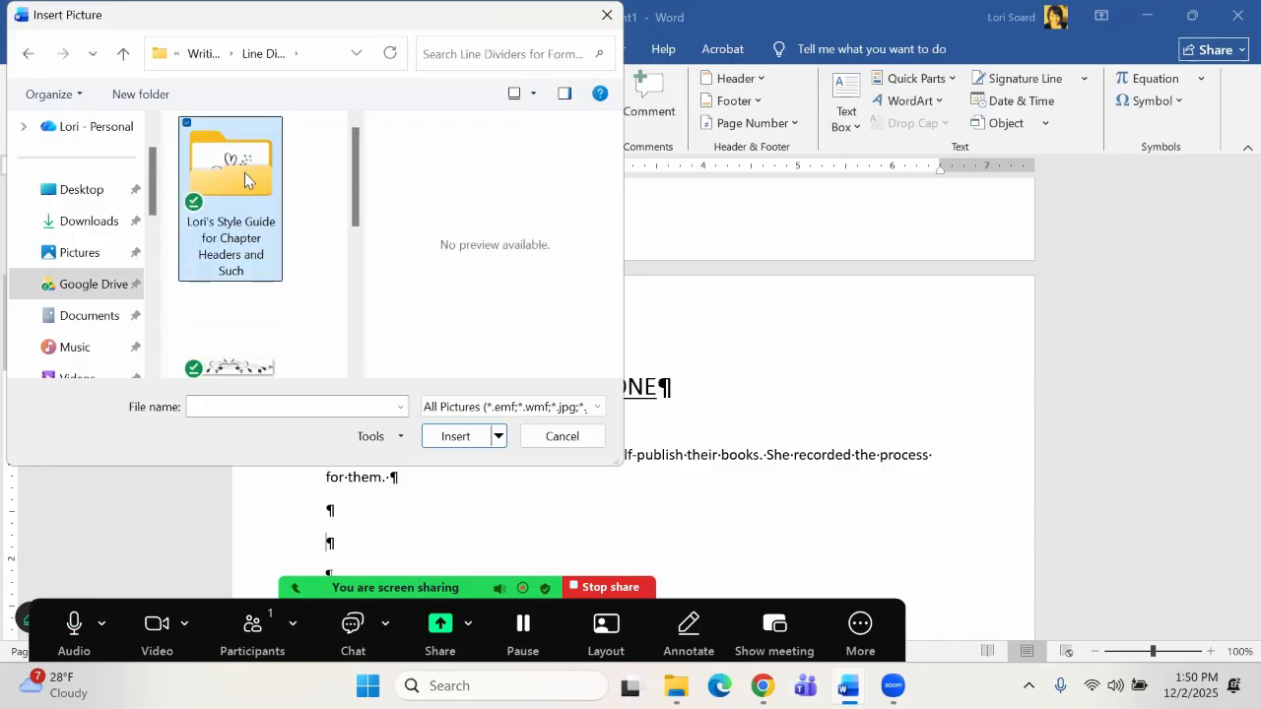
Insert the heart line divider picture line2.png from the style guide folder for chapter headers.
scroll(261, 234, down, 1)
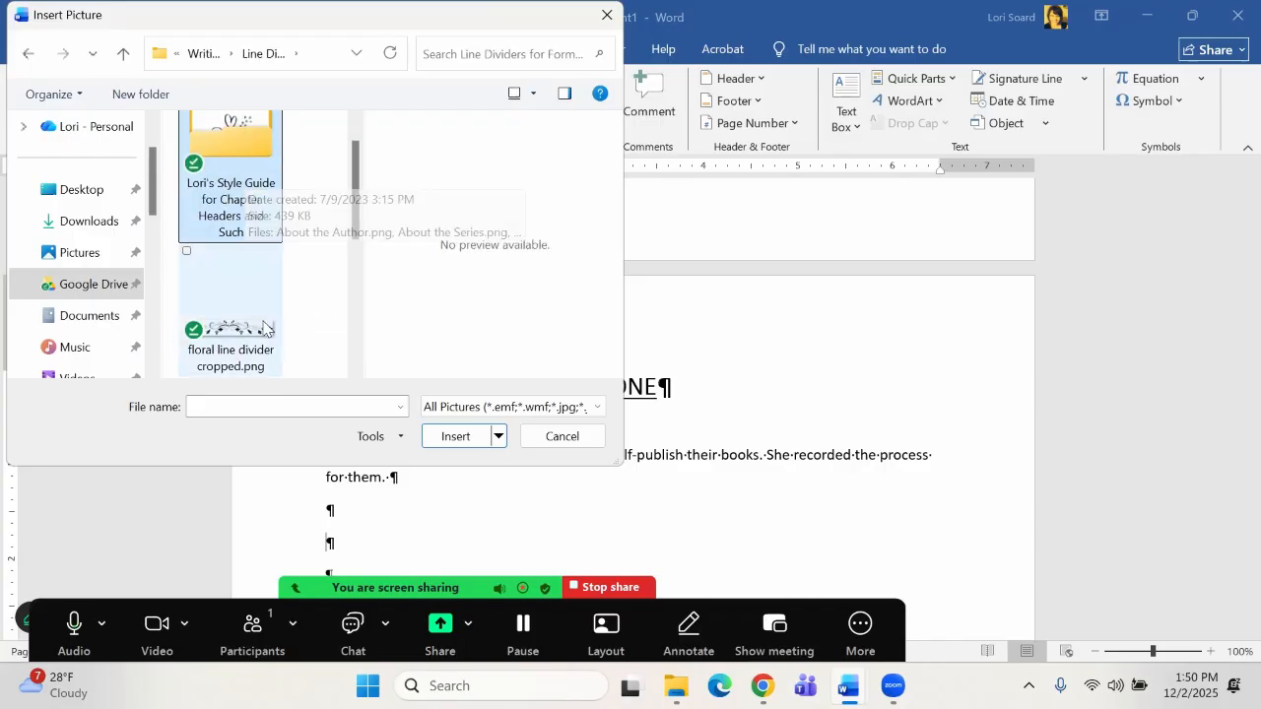
double_click(232, 197)
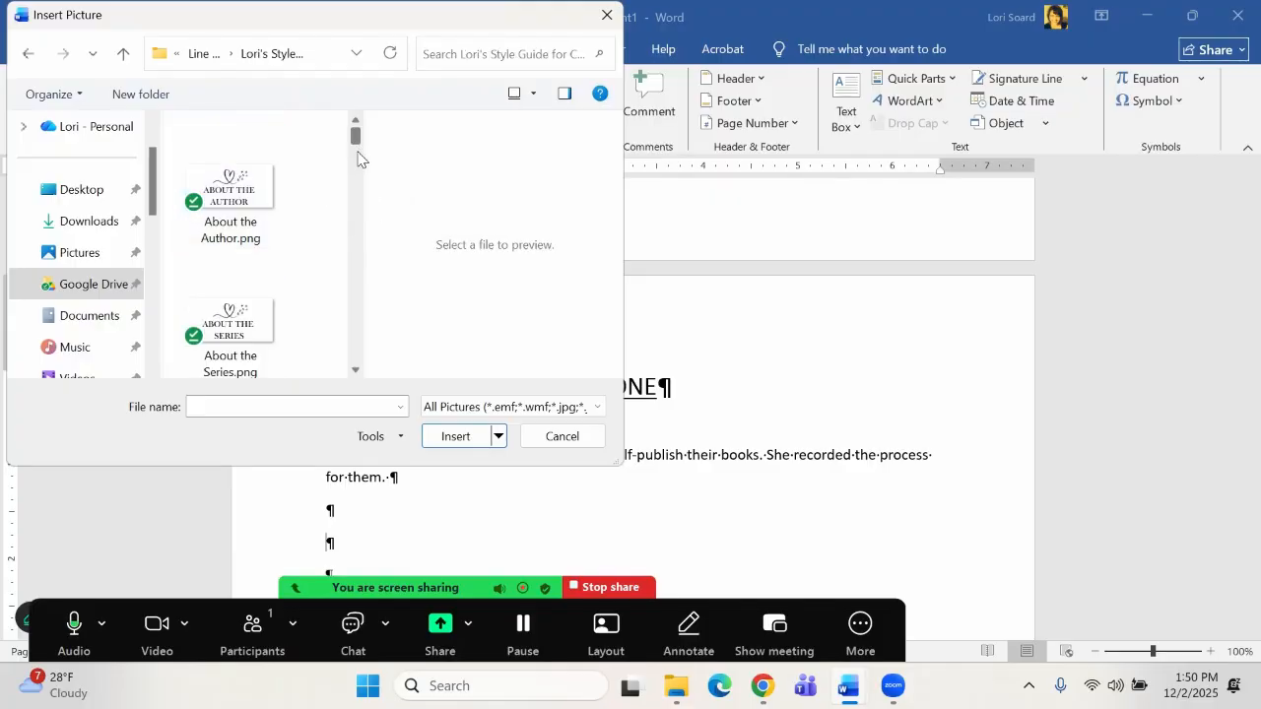
click(358, 168)
drag(357, 168, 359, 210)
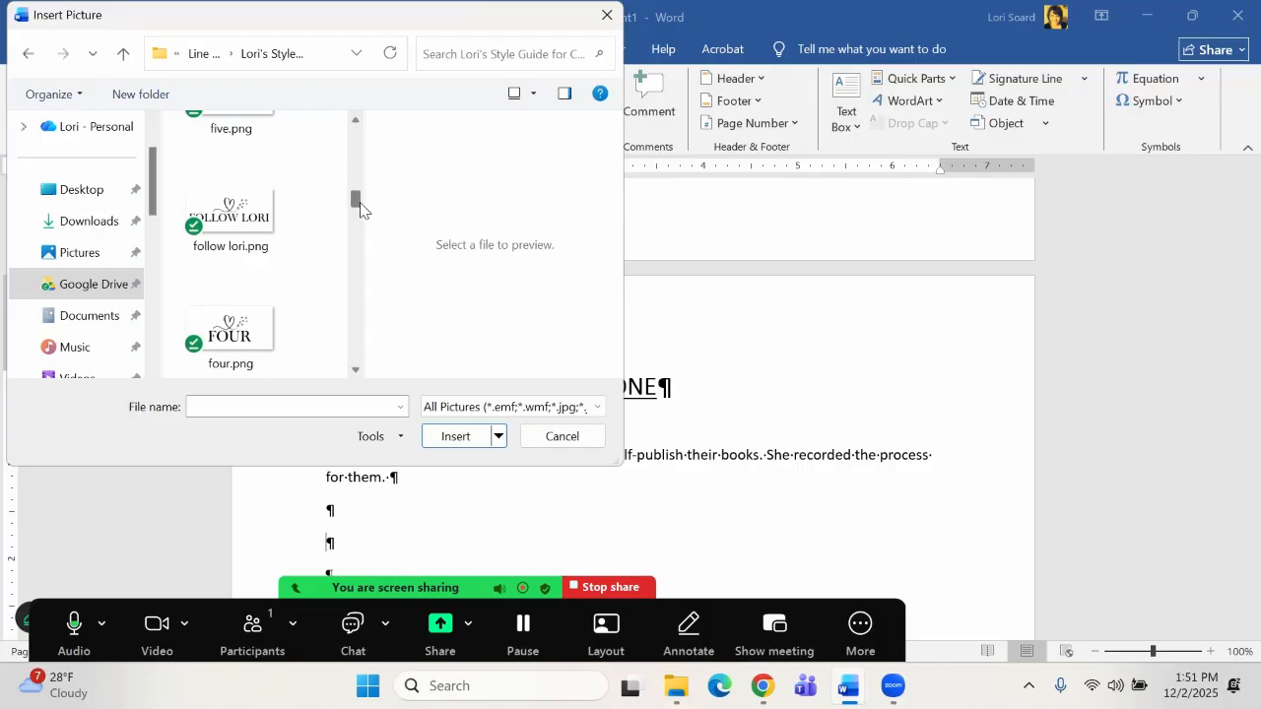
drag(356, 205, 355, 236)
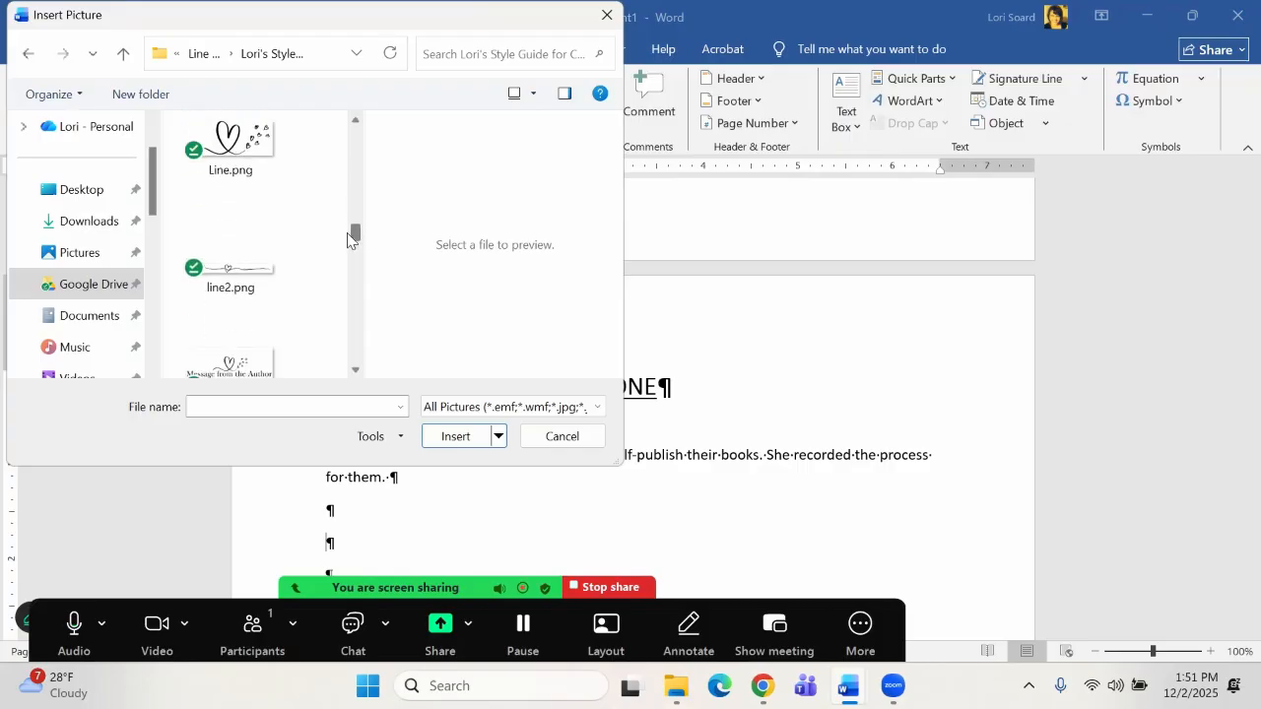
click(236, 272)
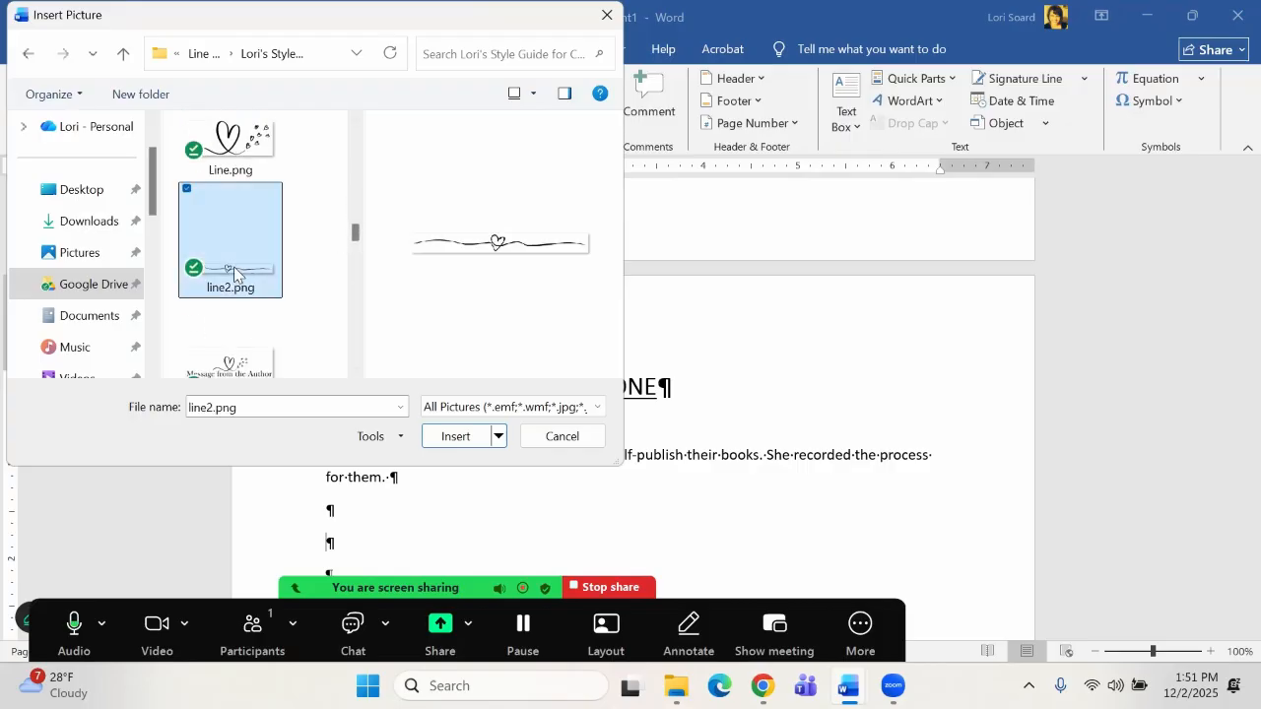
click(453, 440)
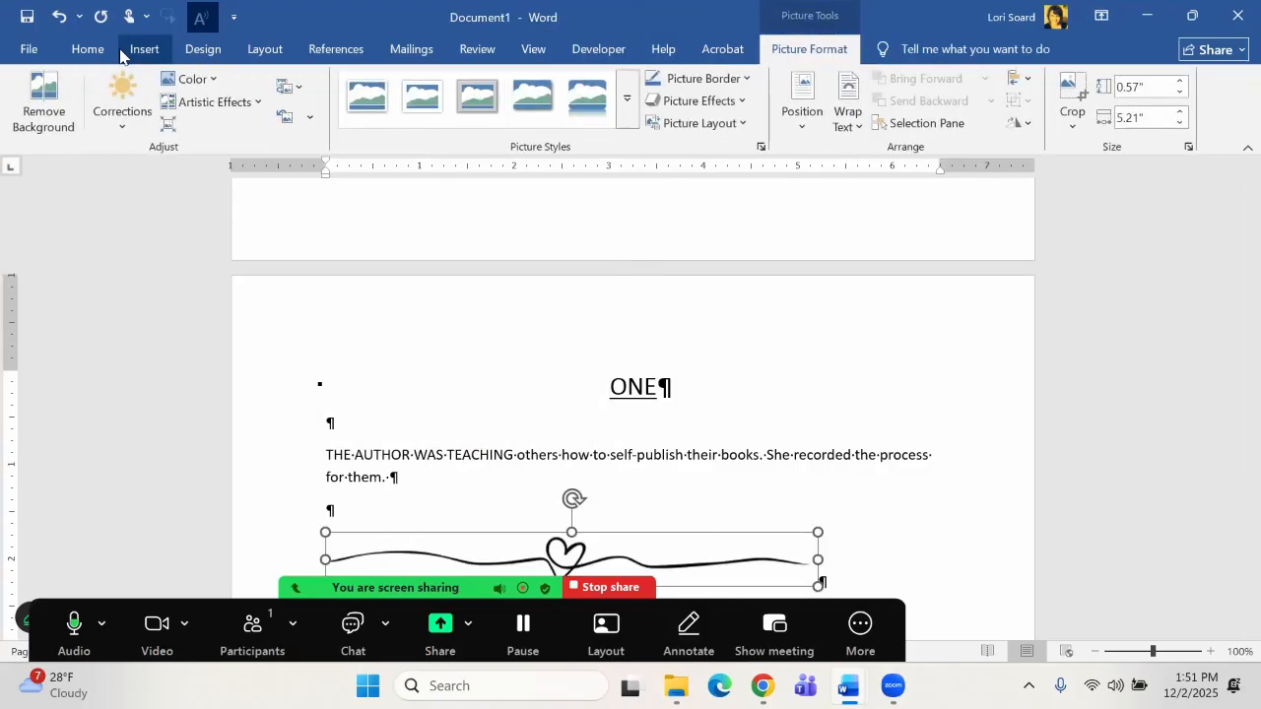
Center the heart line divider picture on the page, comparing it with left alignment.
click(81, 50)
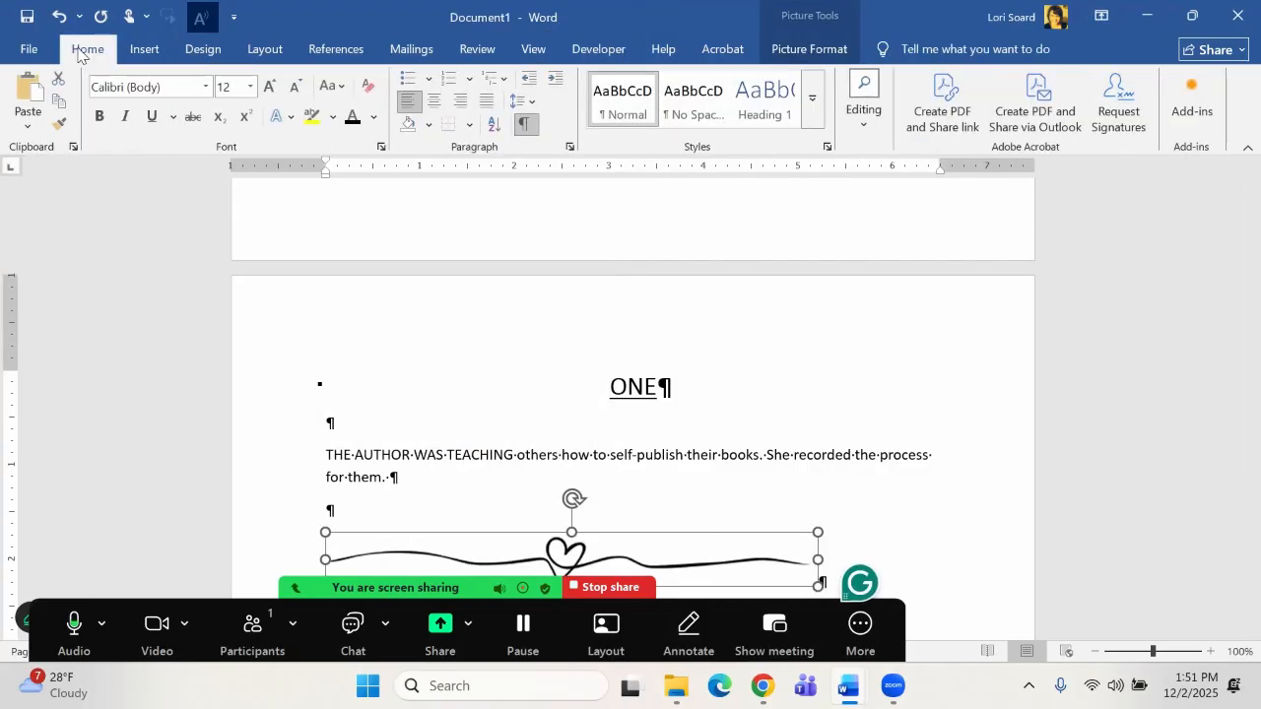
click(433, 100)
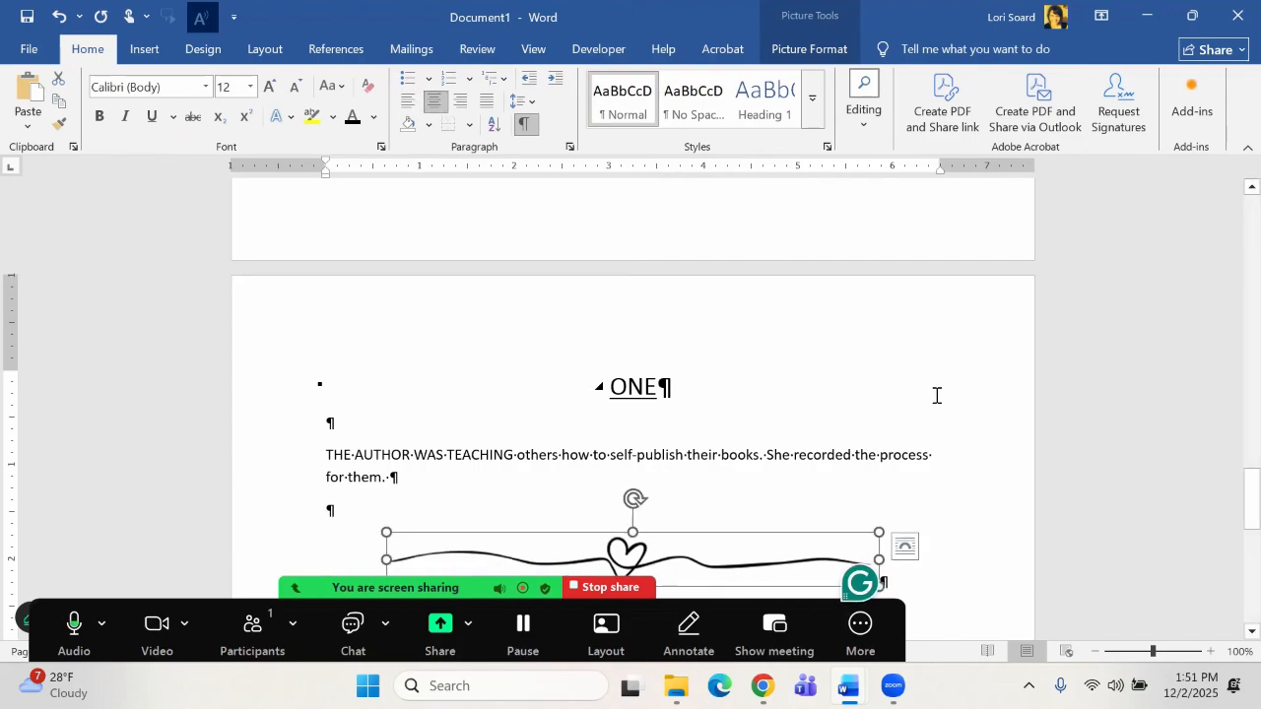
click(409, 101)
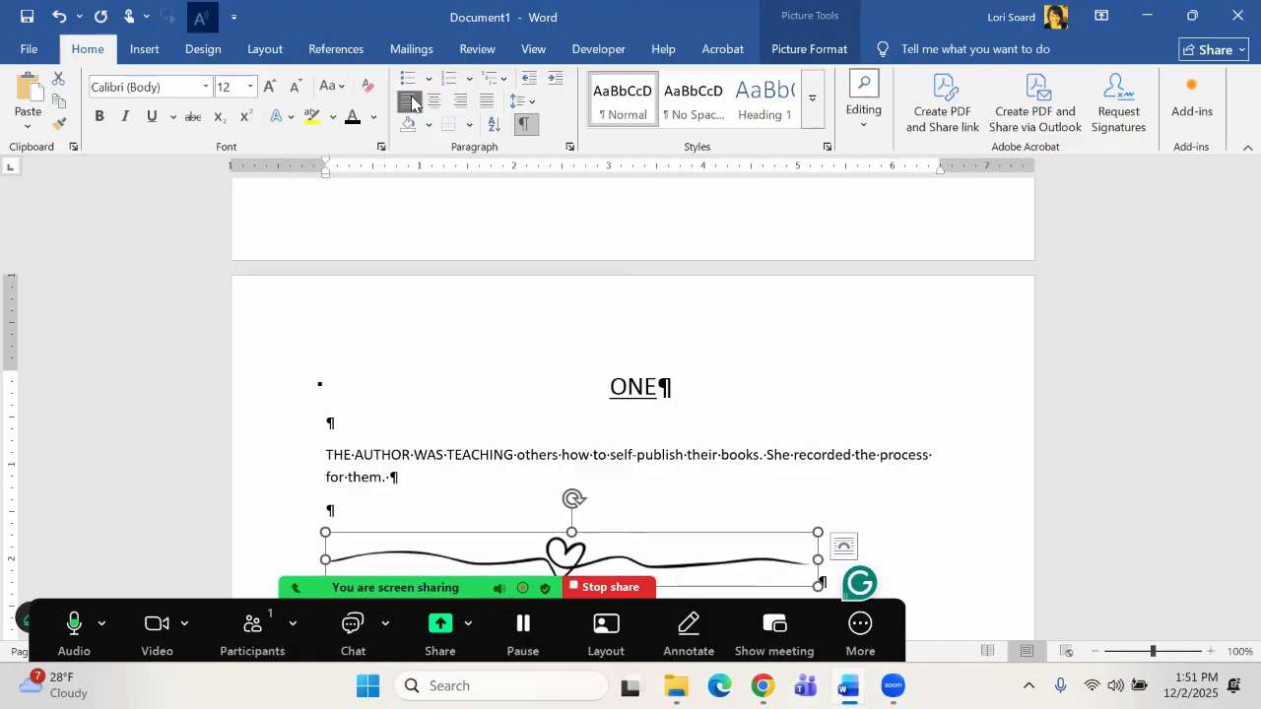
click(433, 99)
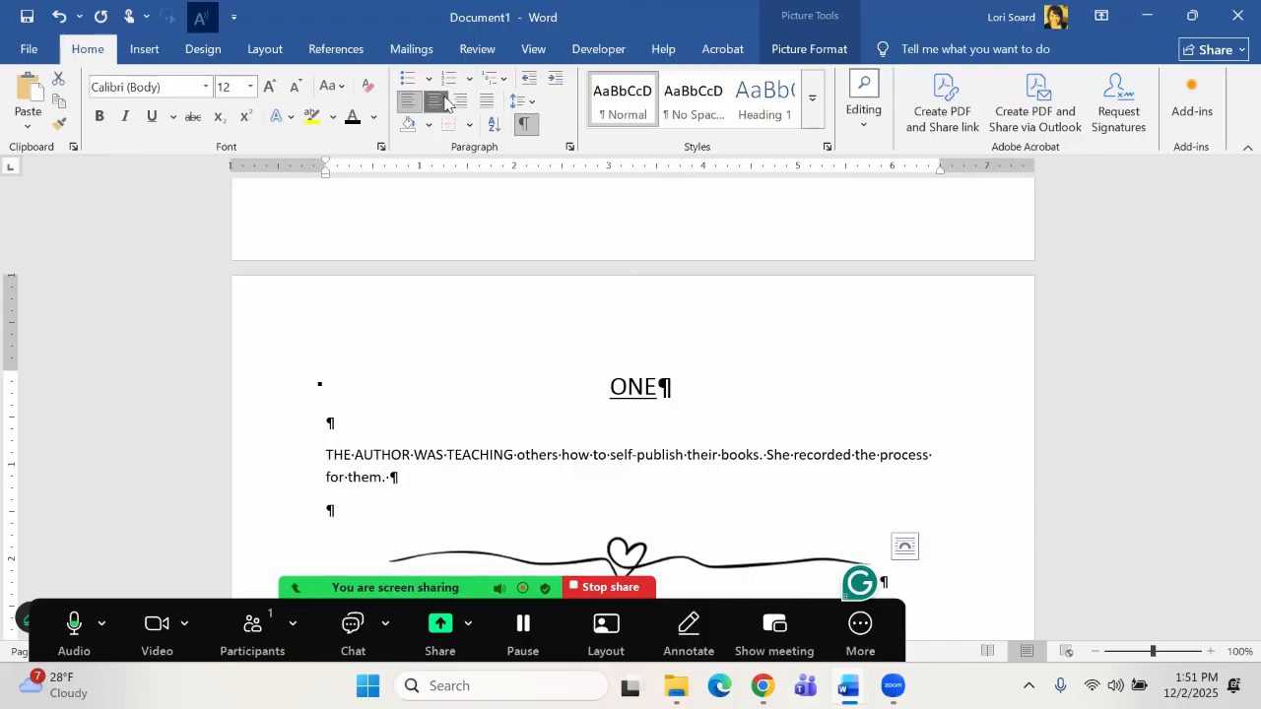
Add two empty paragraphs after the heart divider and left-align the second one.
scroll(722, 437, down, 3)
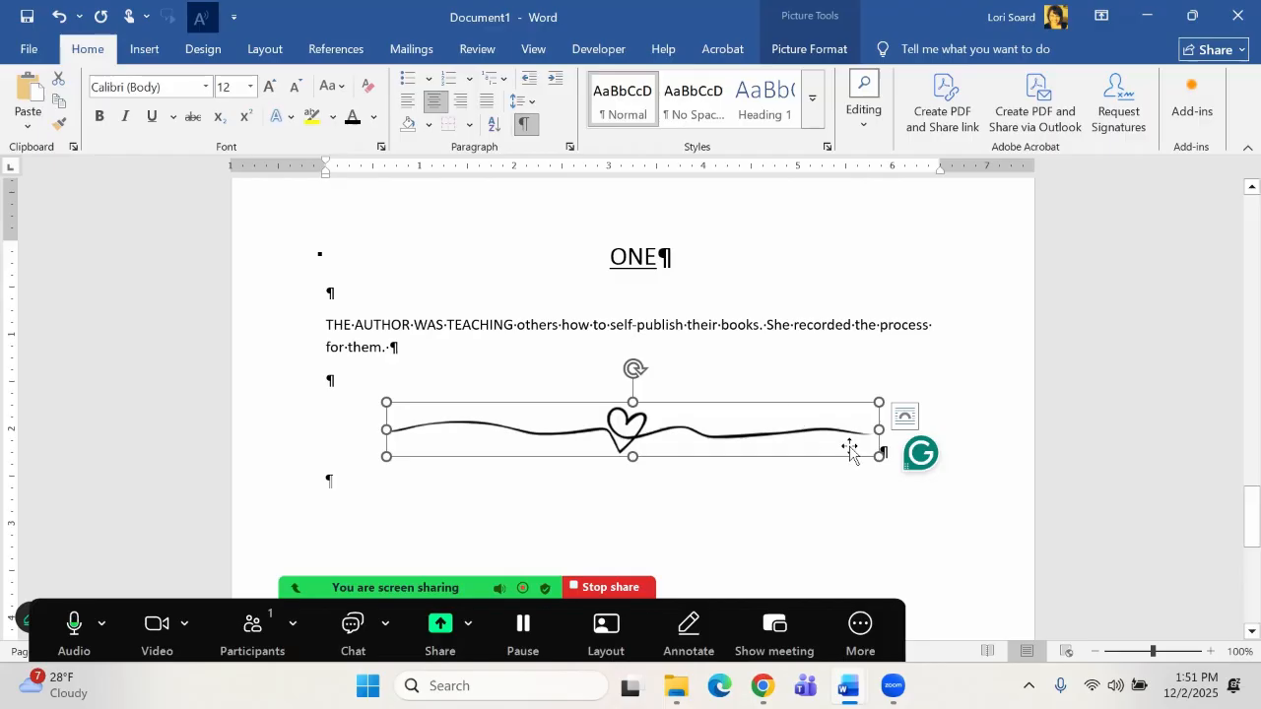
click(884, 448)
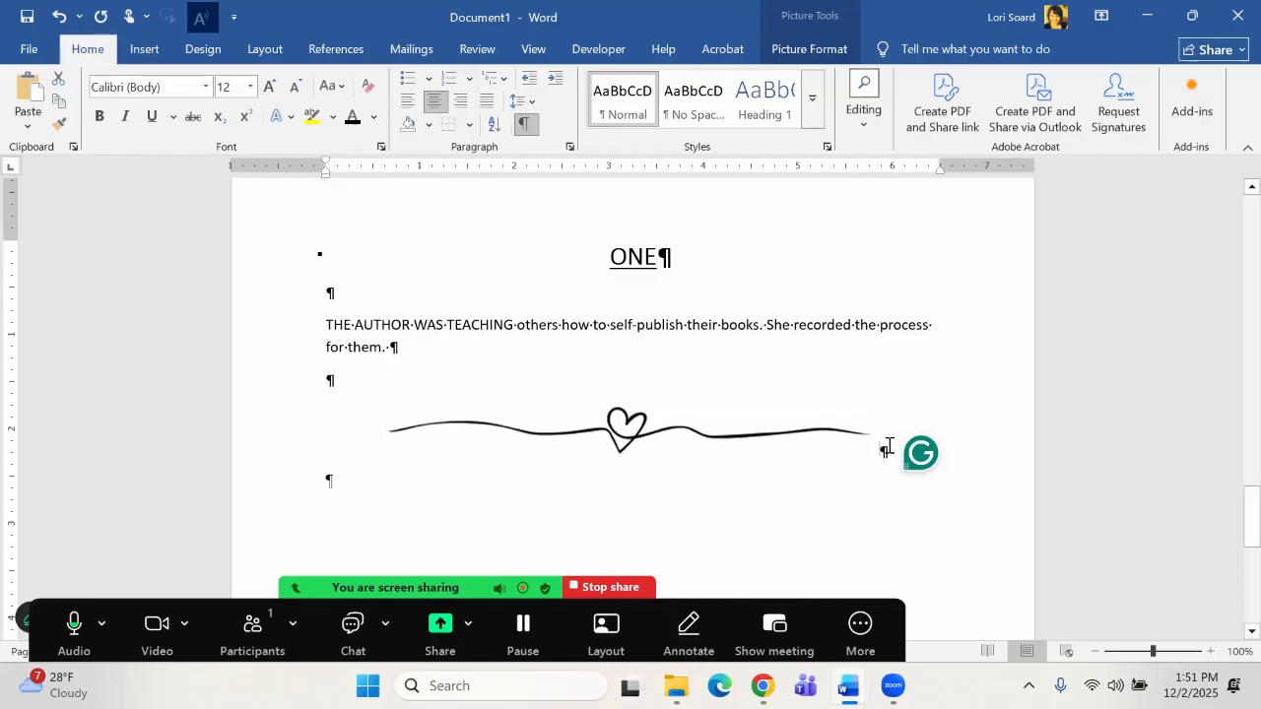
key(Return)
key(Return)
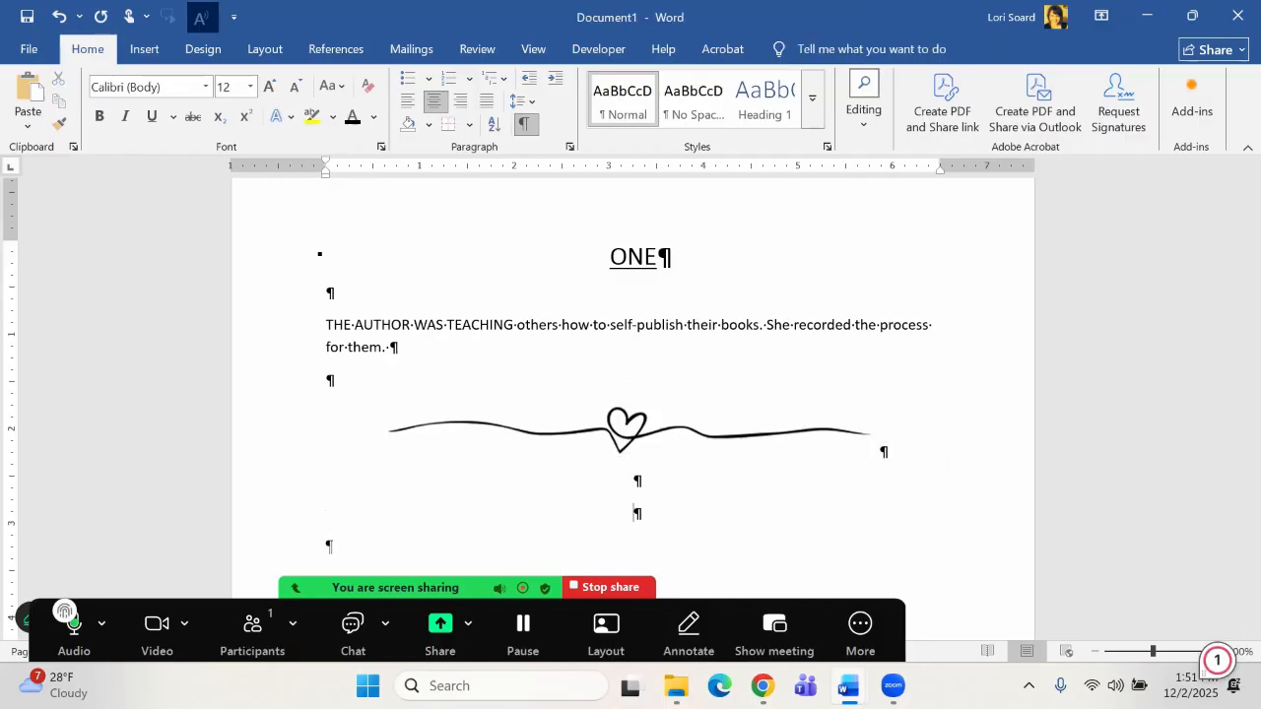
click(410, 103)
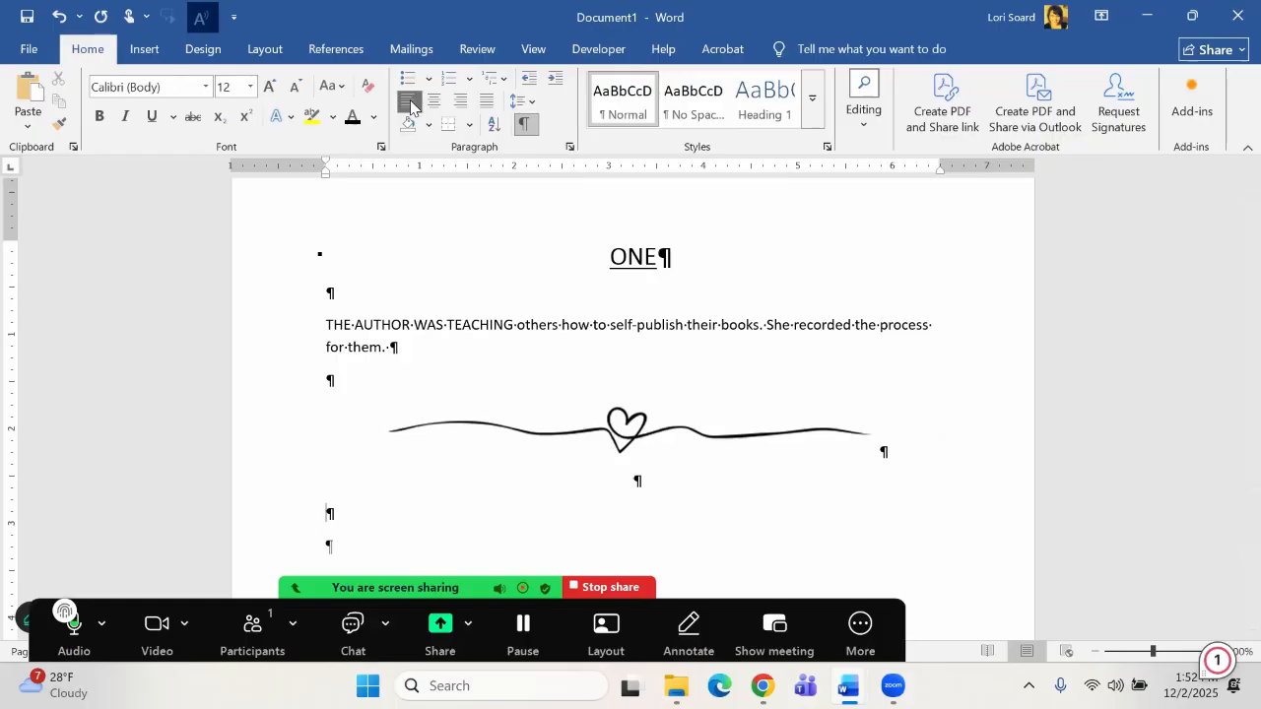
Justify the chapter's opening paragraph under the heading ONE.
drag(321, 325, 399, 347)
click(488, 102)
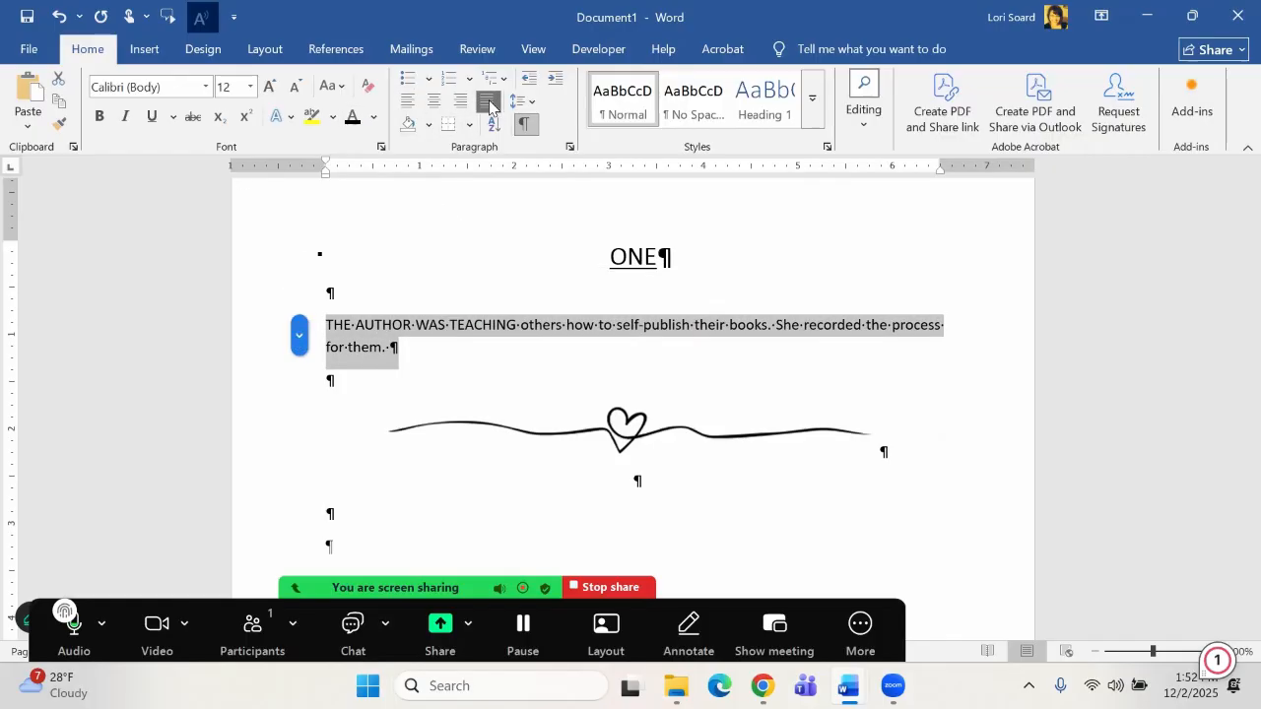
click(386, 342)
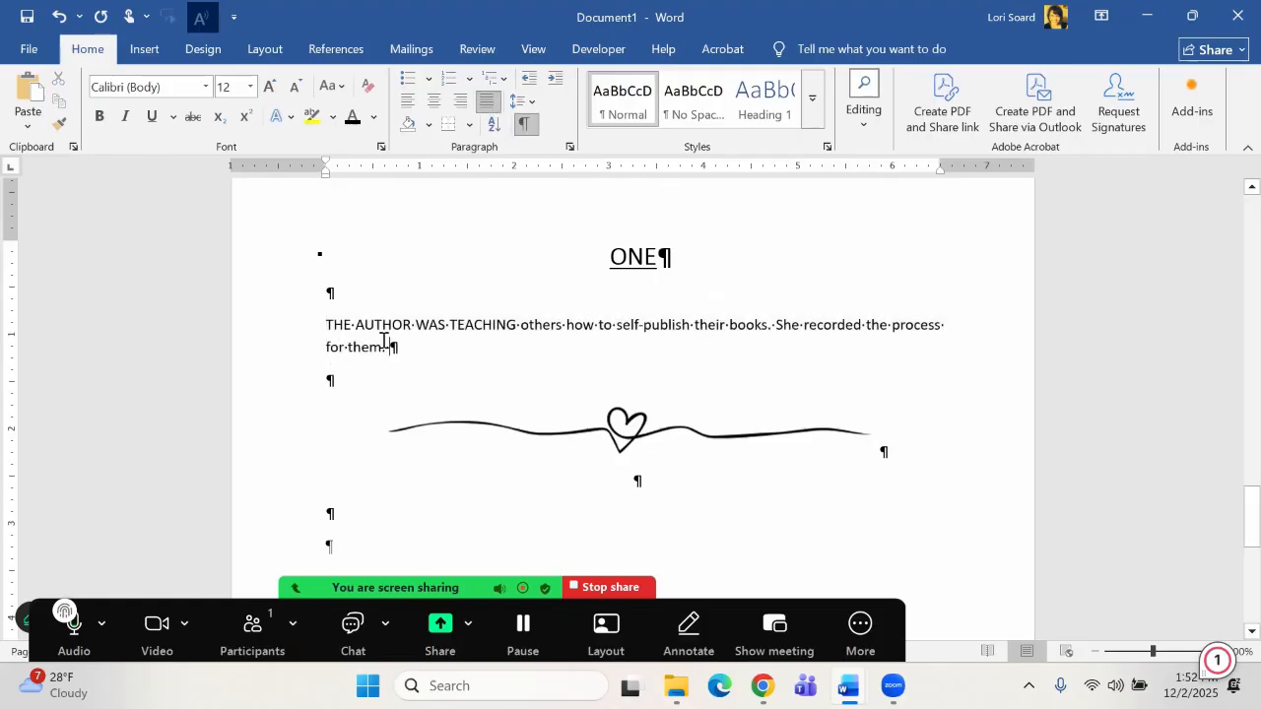
Copy the opening paragraph and paste it once directly after its text and once as a separate paragraph below.
drag(318, 323, 442, 341)
key(ctrl+c)
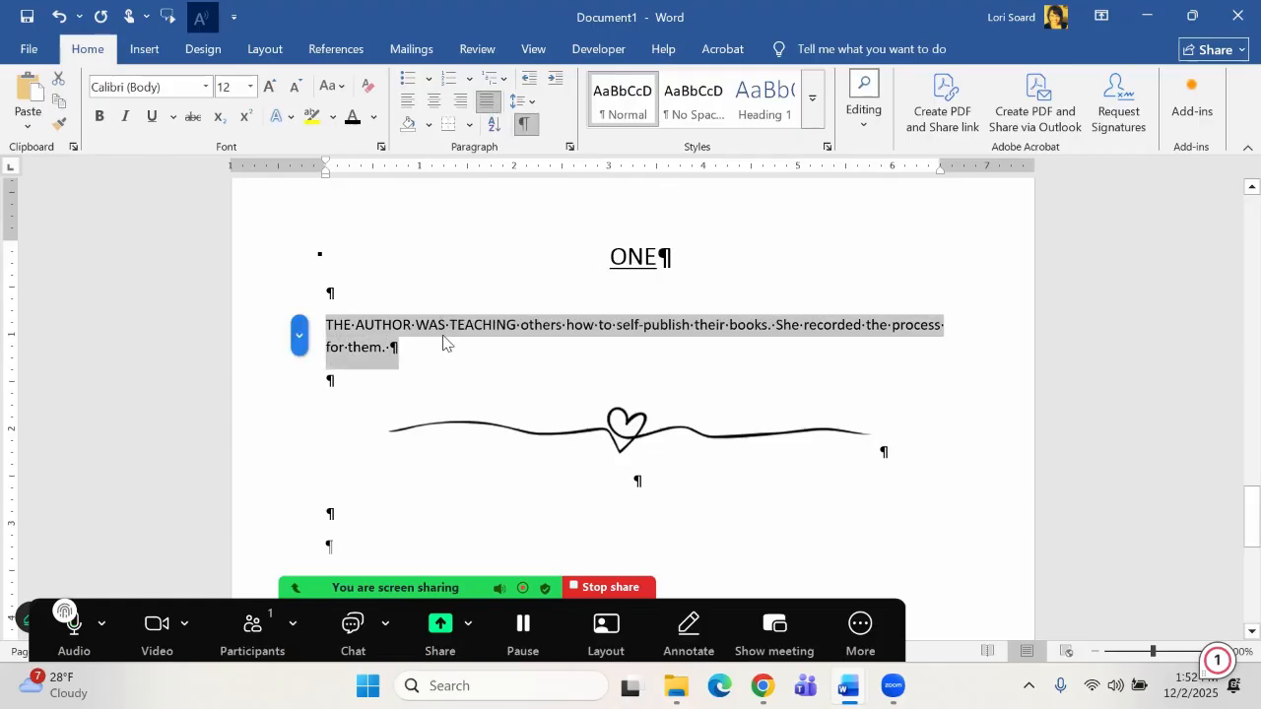
click(394, 345)
key(ctrl+v)
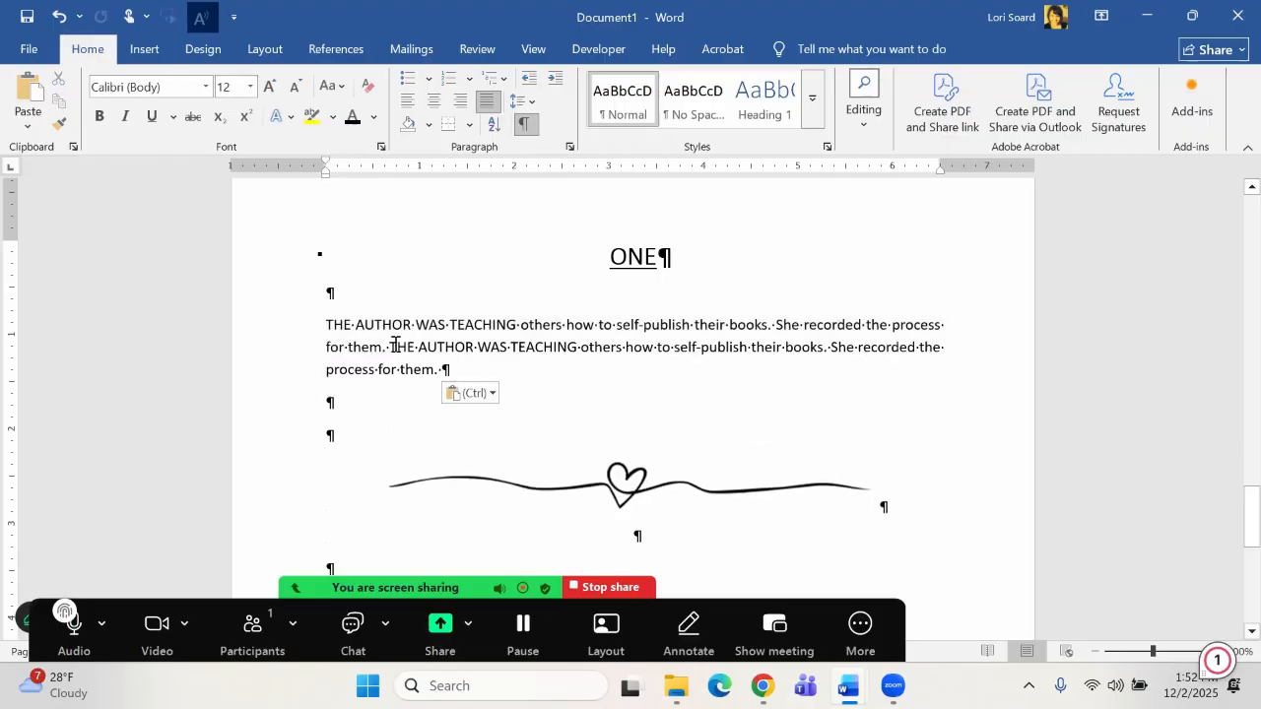
key(Return)
key(ctrl+v)
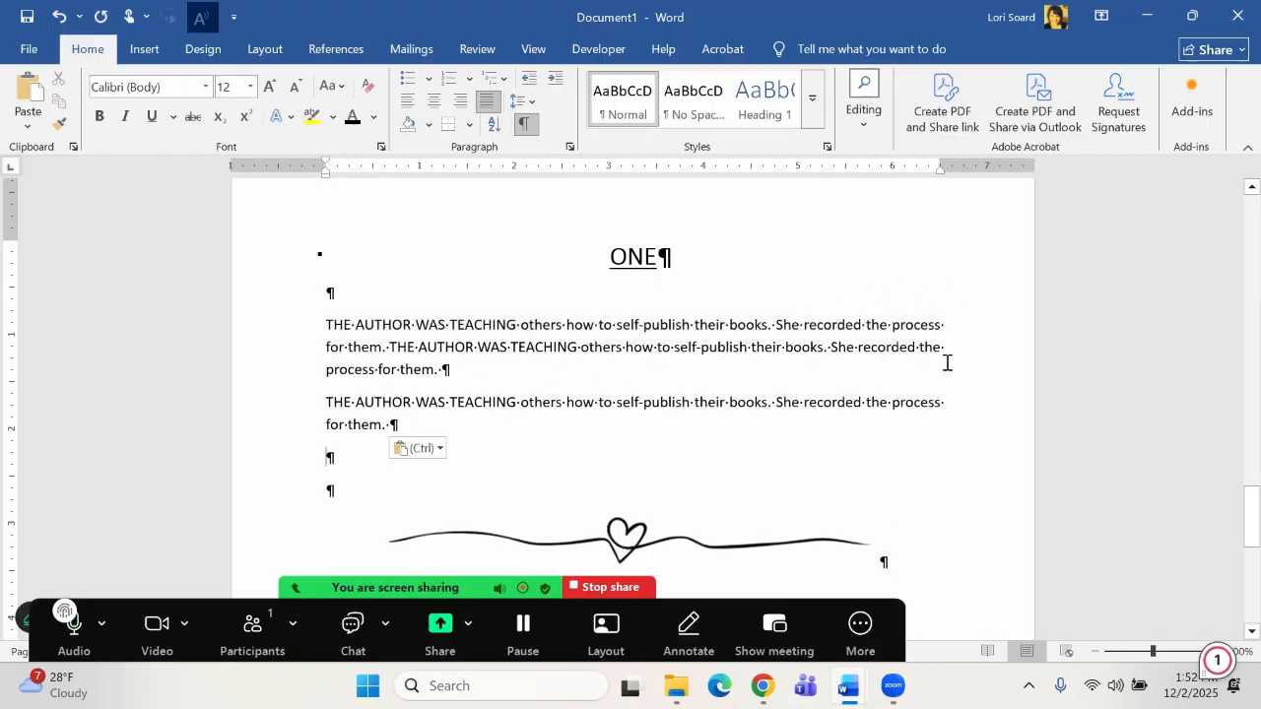
Left-align the two text paragraphs above the heart divider.
drag(331, 329, 404, 426)
click(403, 109)
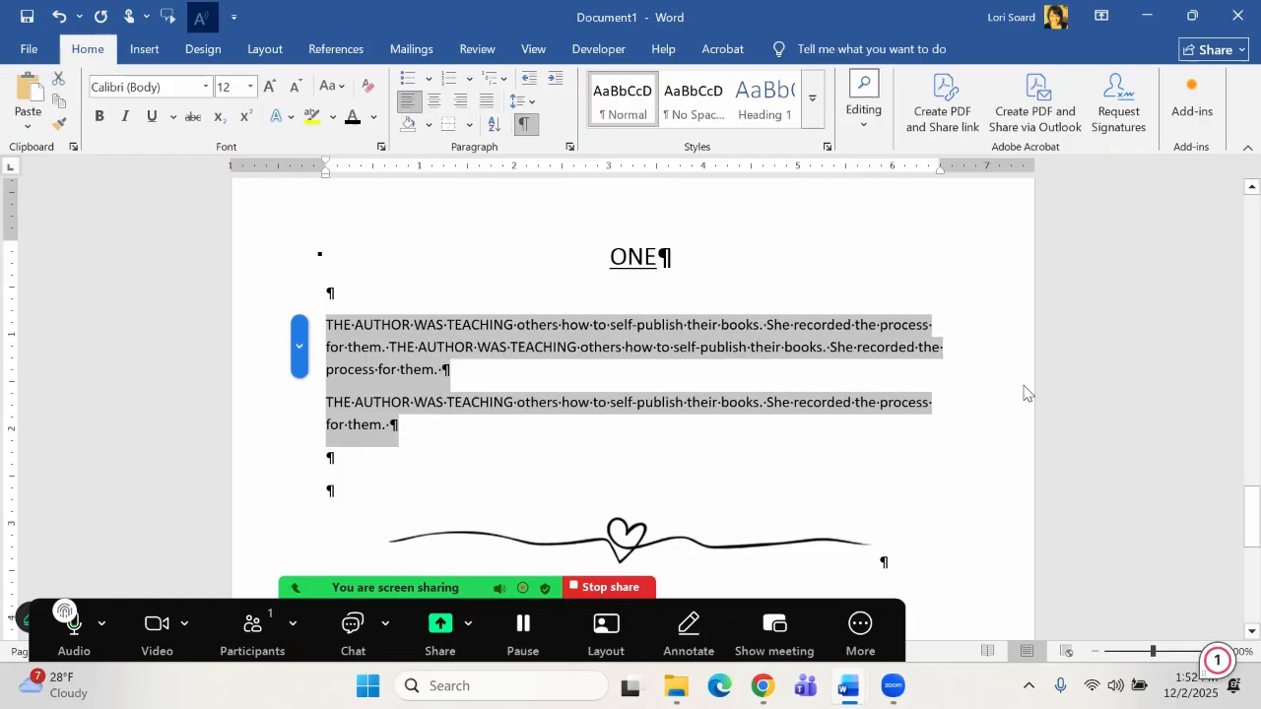
scroll(822, 422, down, 1)
scroll(817, 421, down, 3)
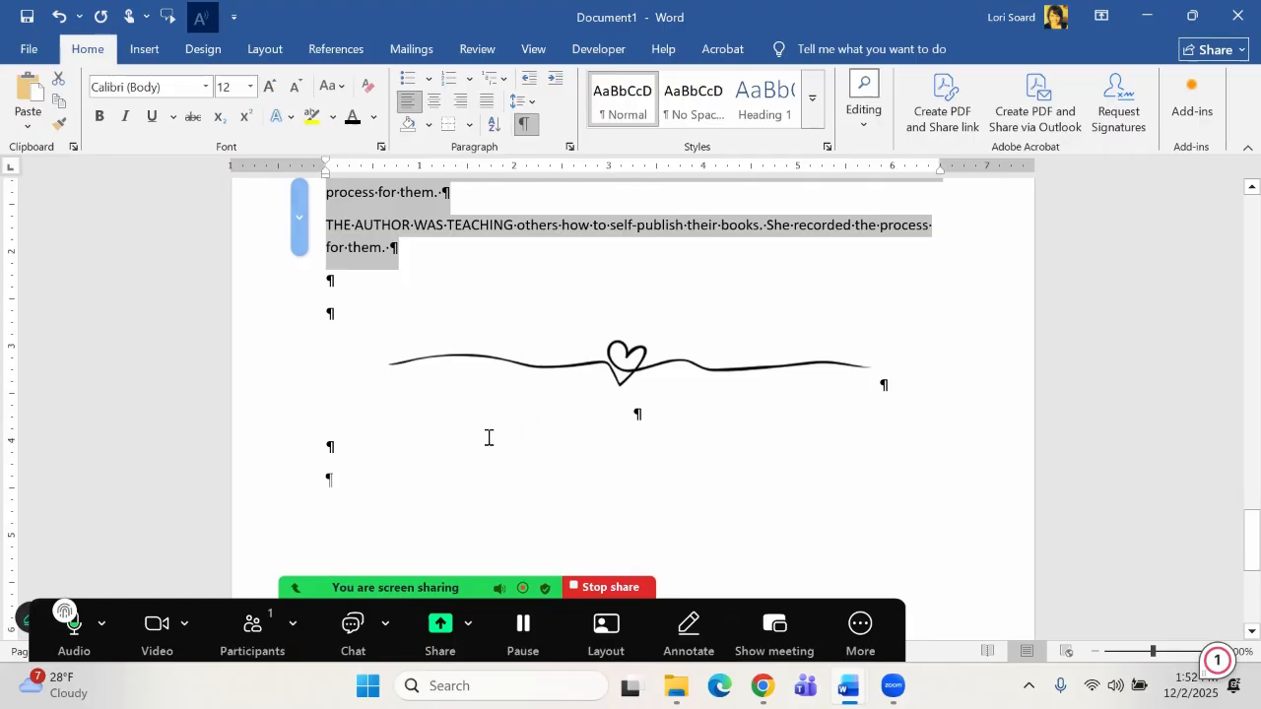
scroll(499, 286, up, 1)
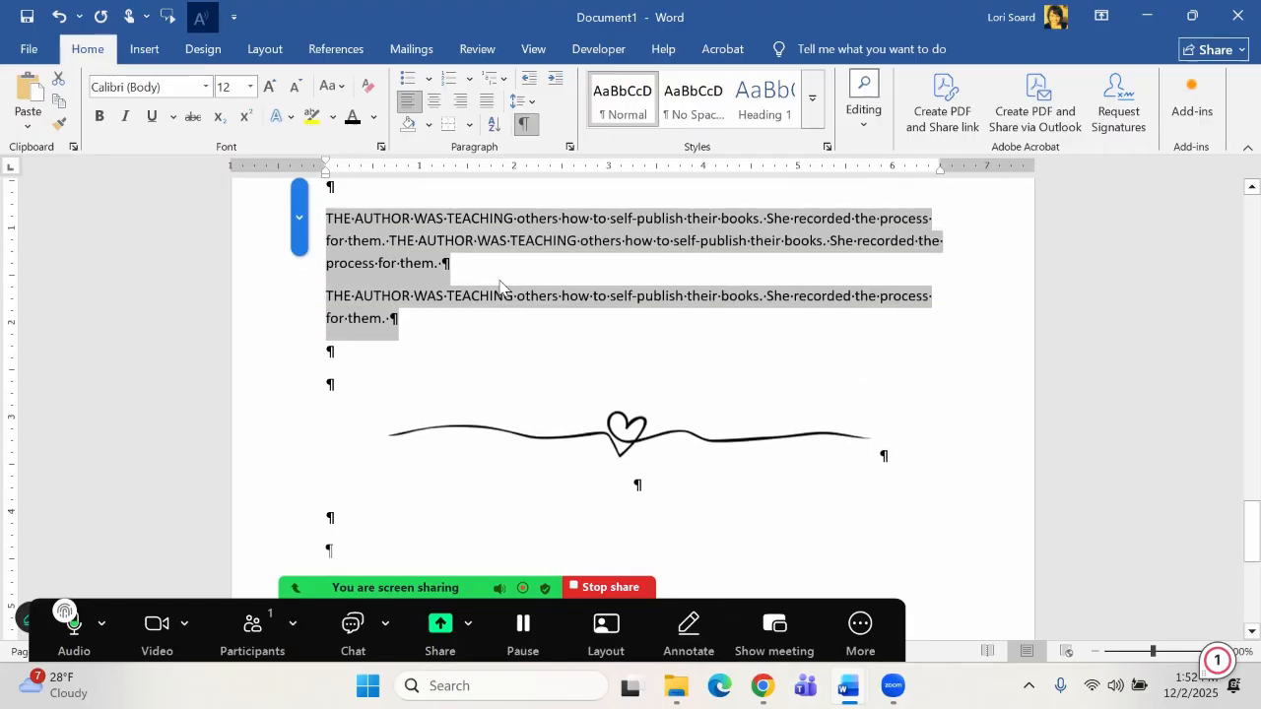
click(568, 229)
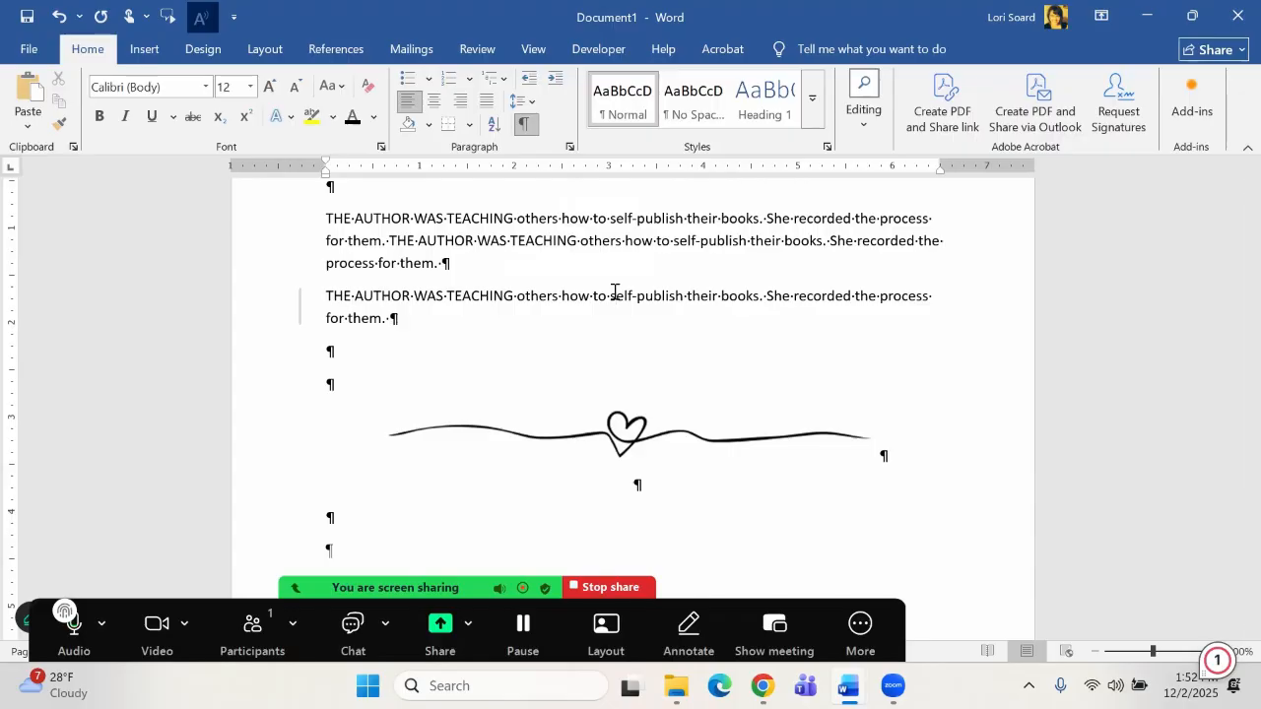
Paste the copied opening paragraph three times at the last empty paragraph below the heart divider.
scroll(402, 462, down, 1)
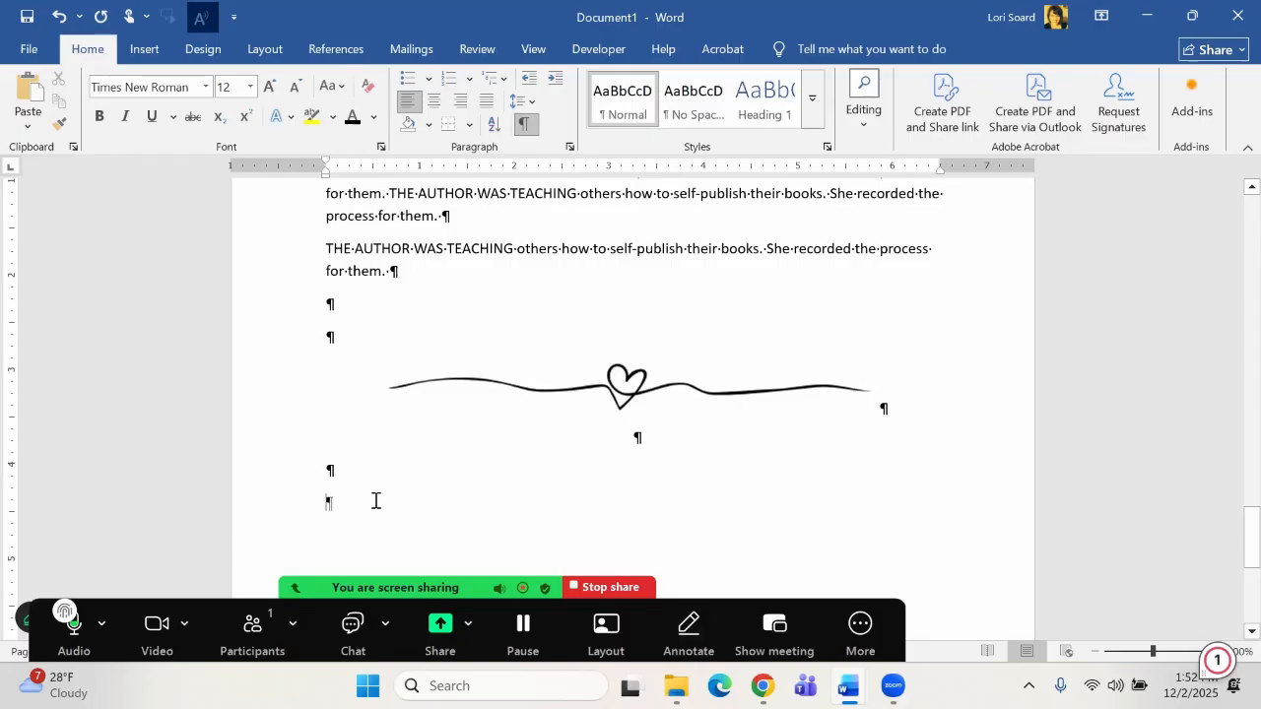
key(ctrl+v)
key(ctrl+v)
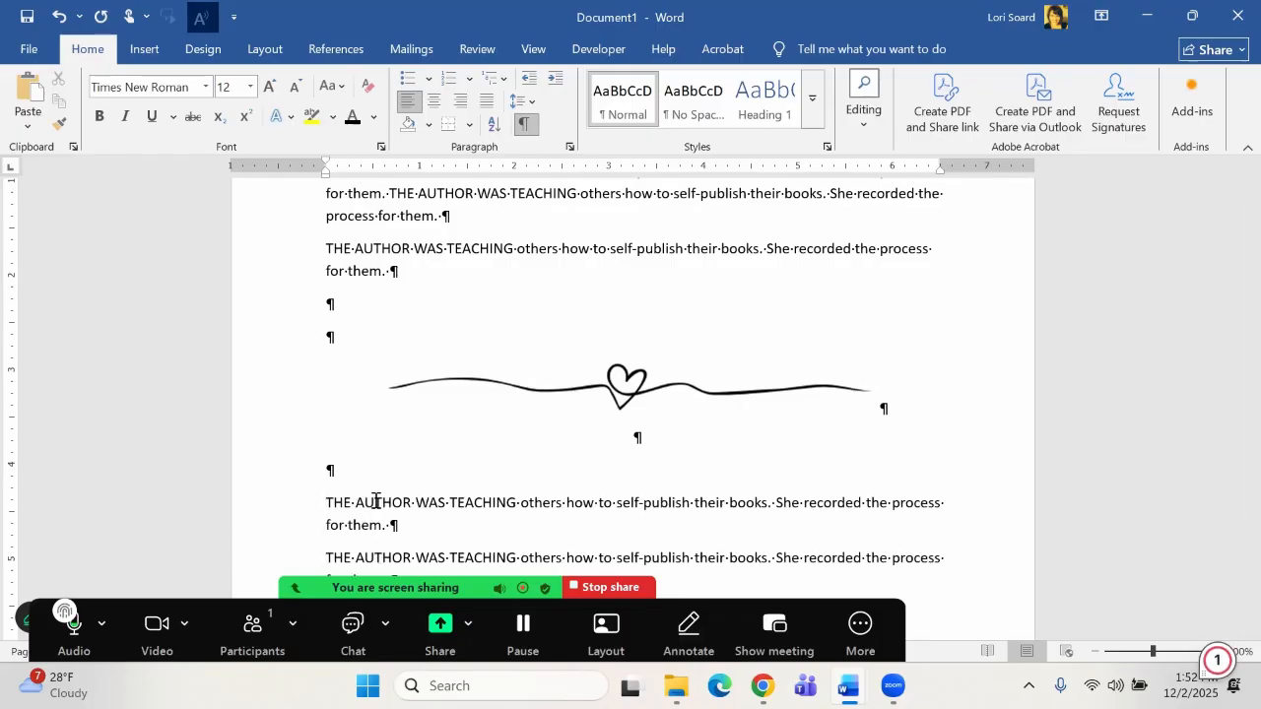
Insert a page break after the last pasted paragraph to start the next chapter's page.
scroll(375, 501, down, 1)
scroll(383, 496, down, 4)
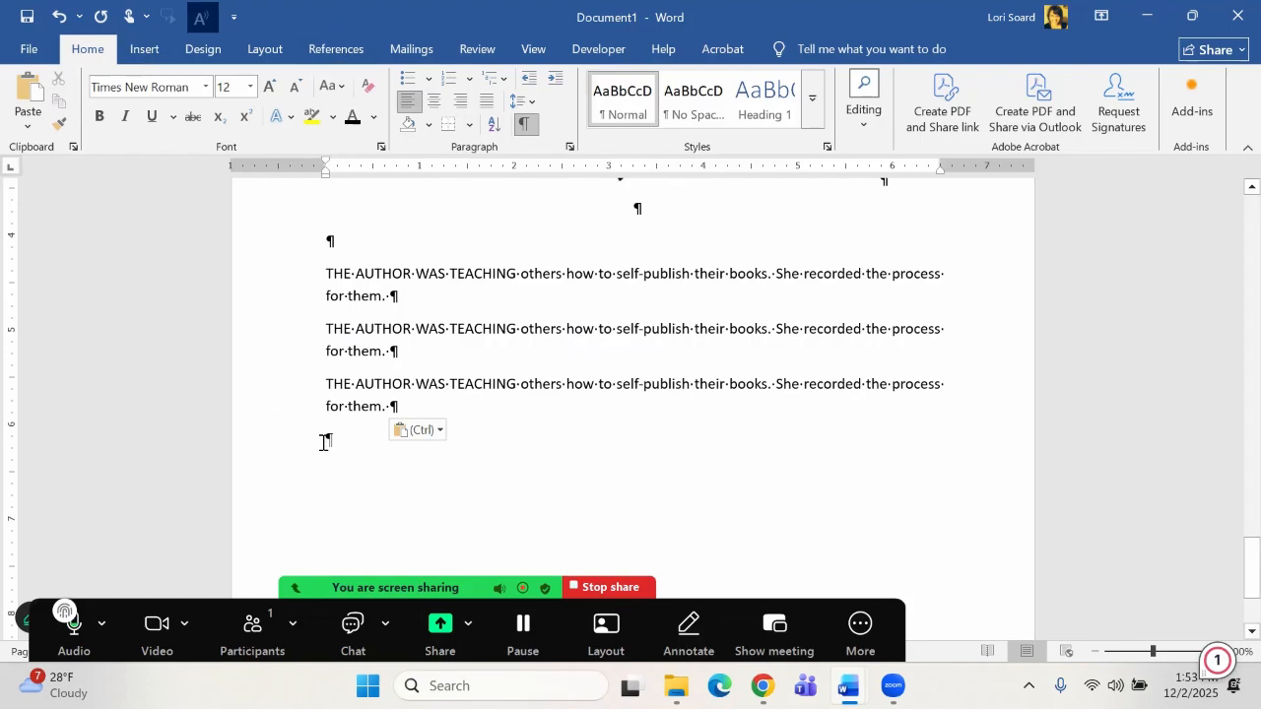
key(ctrl+Return)
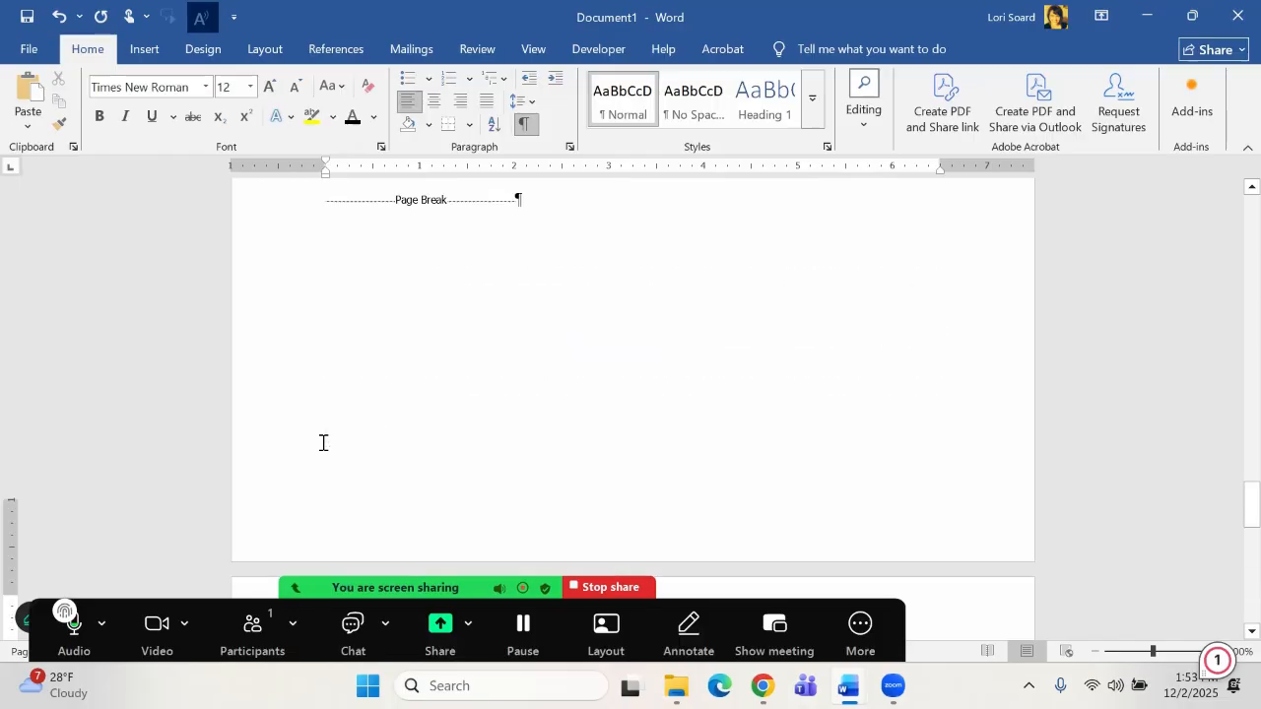
text(Chapter)
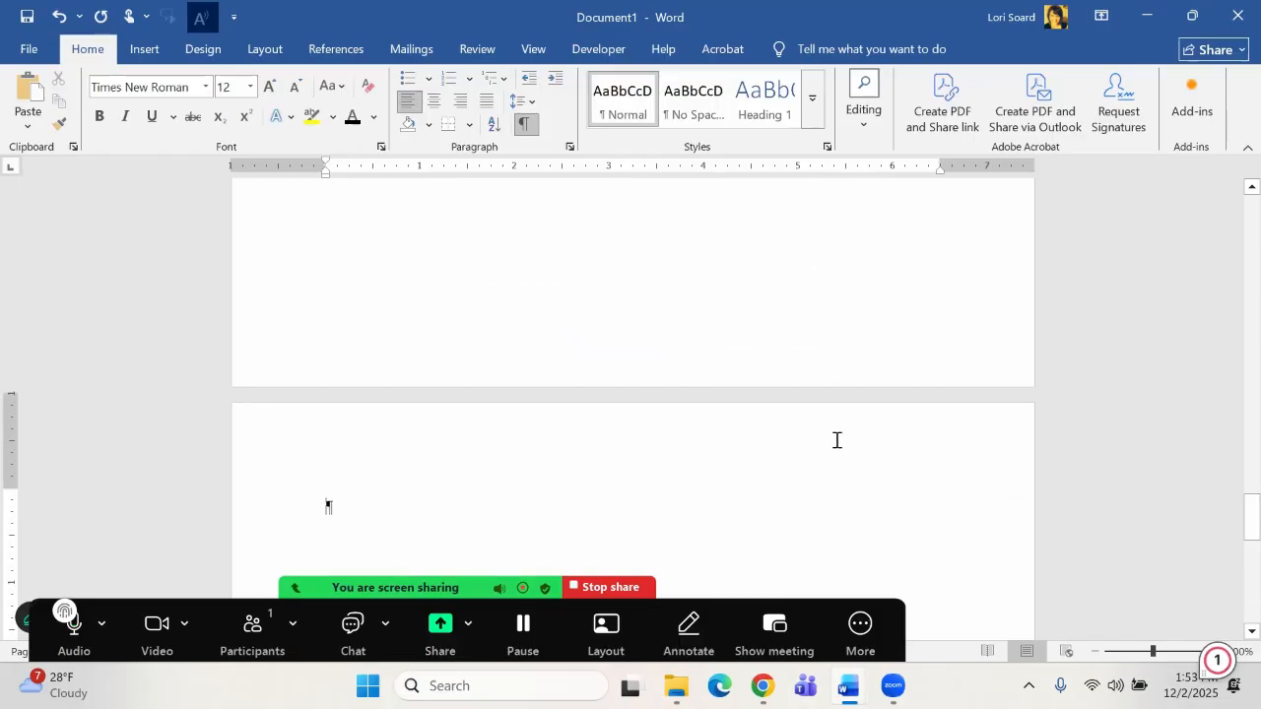
key(BackSpace)
key(BackSpace)
key(BackSpace)
key(BackSpace)
key(BackSpace)
key(BackSpace)
key(BackSpace)
key(BackSpace)
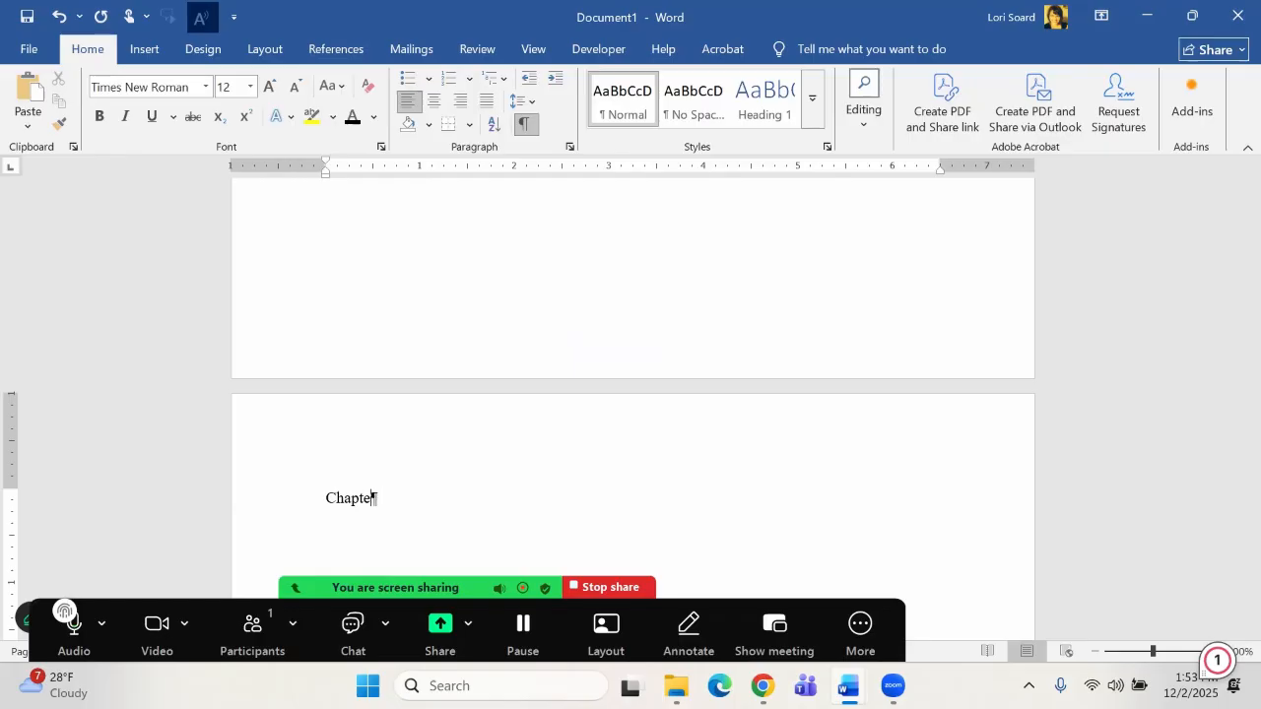
Enter TWO as the chapter heading on the new page and center it.
text(TWO)
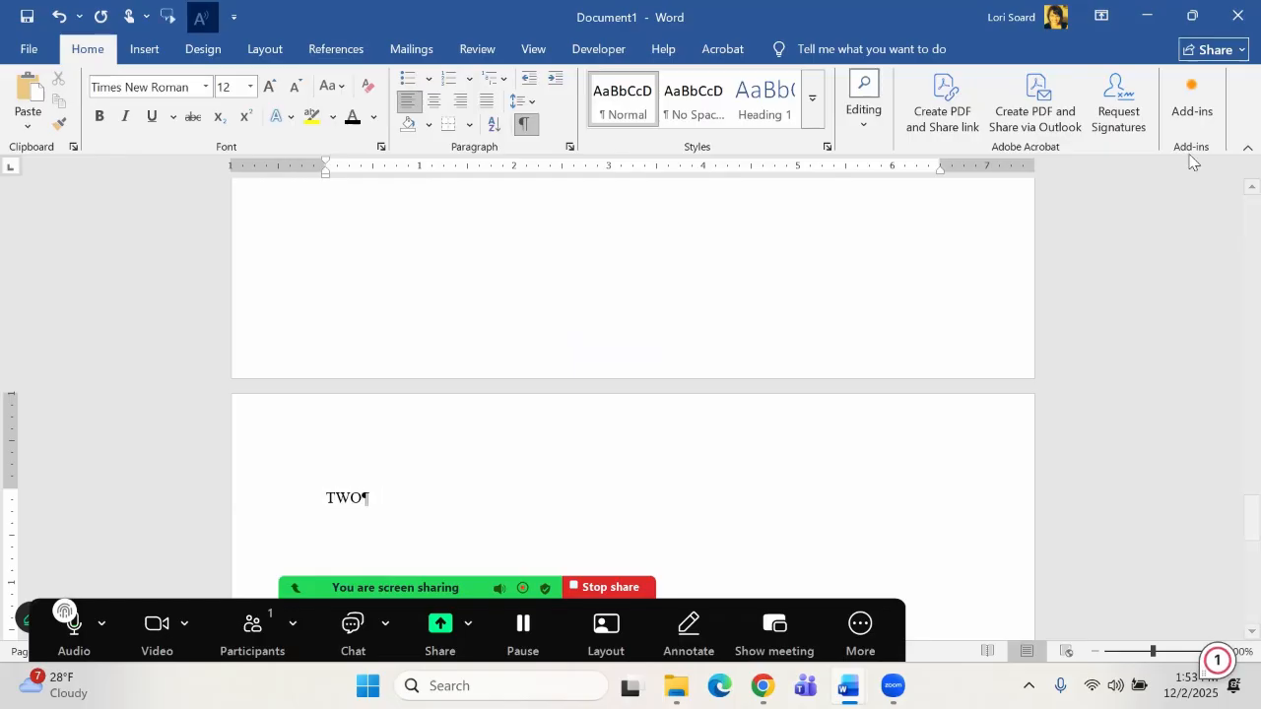
click(431, 103)
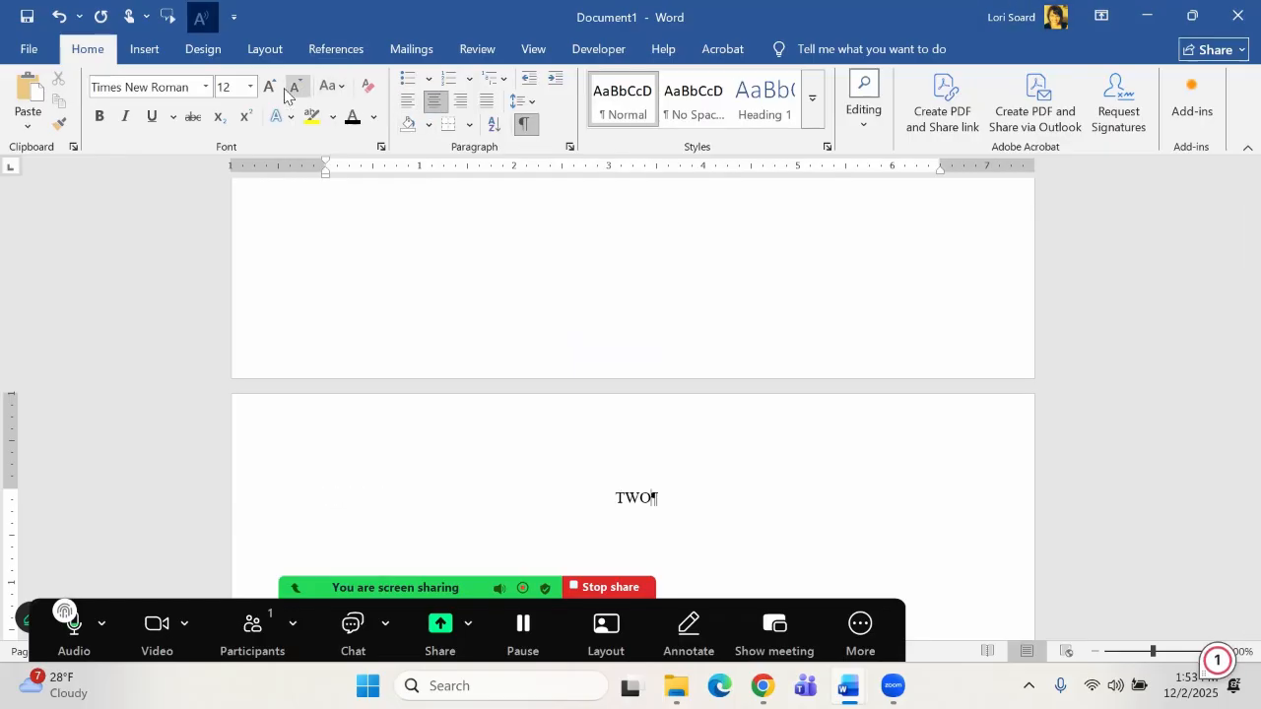
Make the TWO heading bold and underlined at 18 pt.
click(270, 87)
click(270, 87)
click(270, 87)
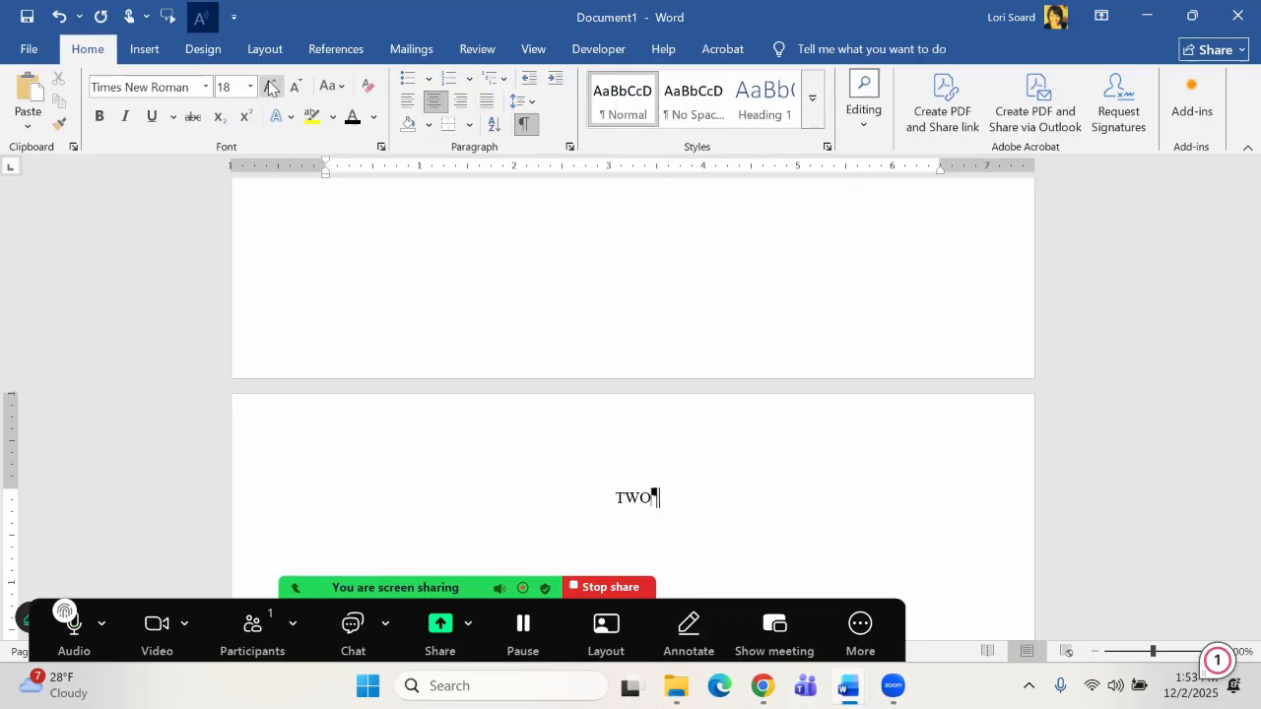
click(154, 116)
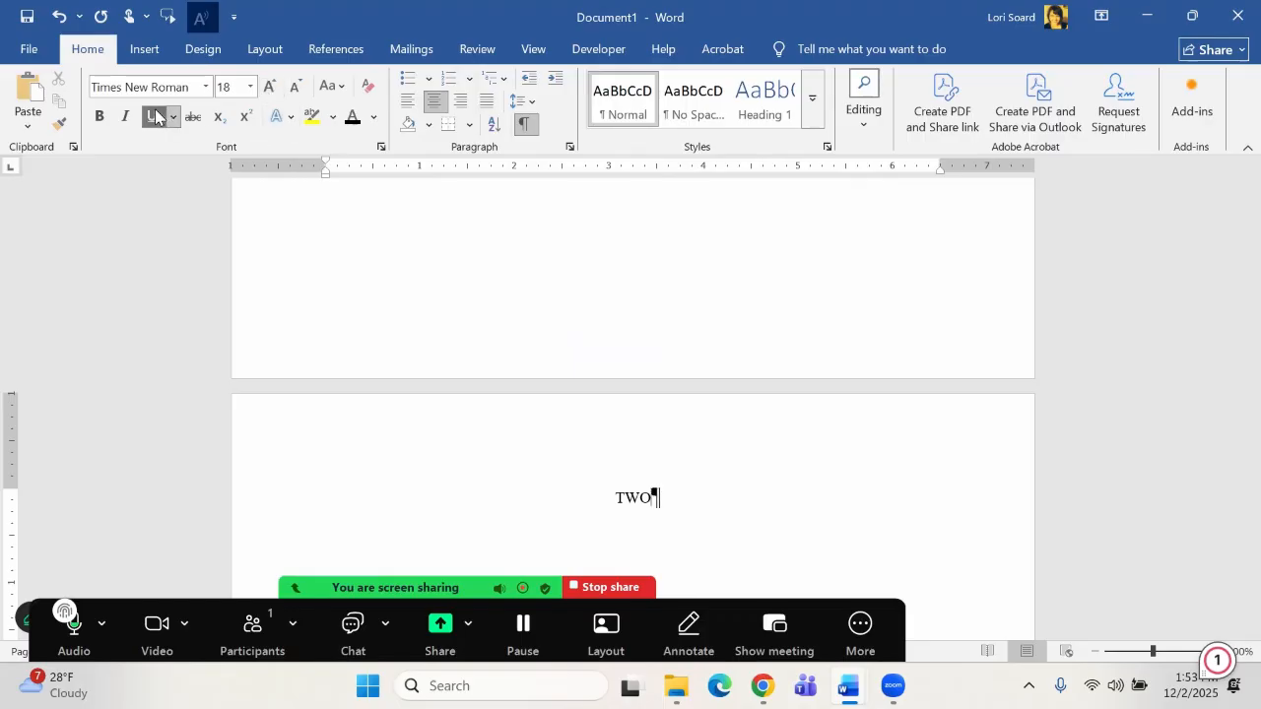
click(99, 116)
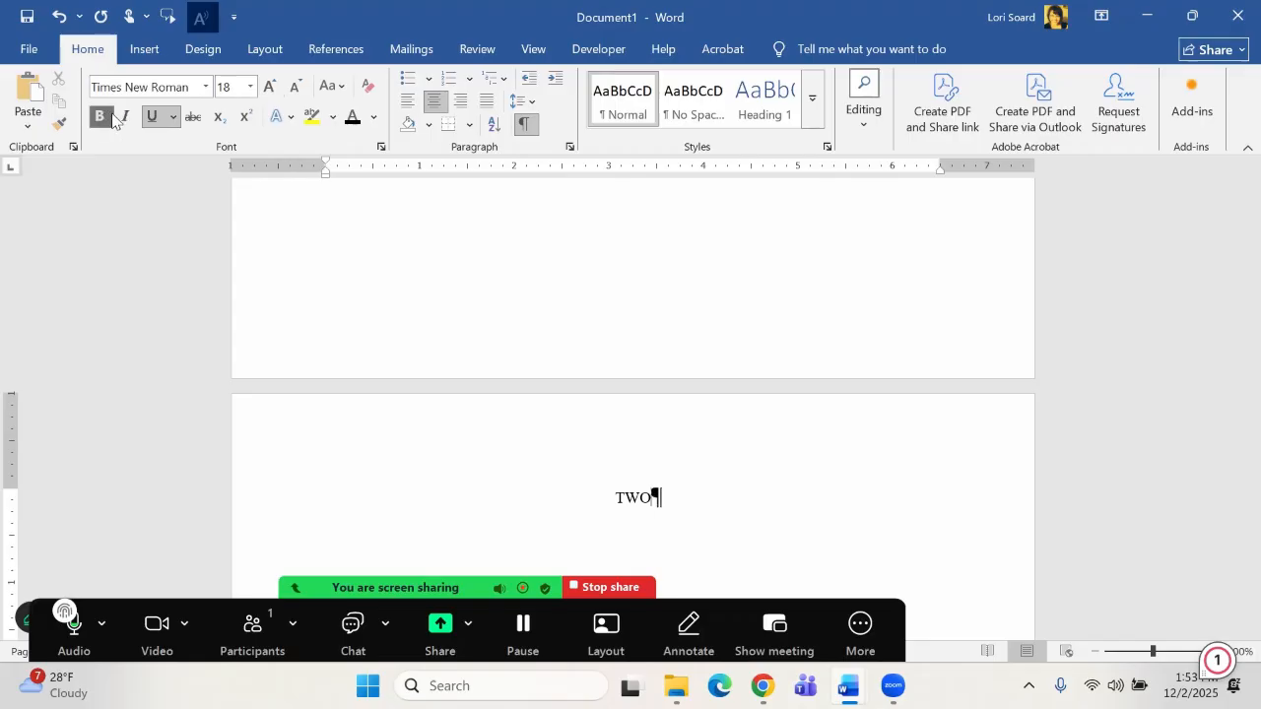
drag(615, 505, 656, 496)
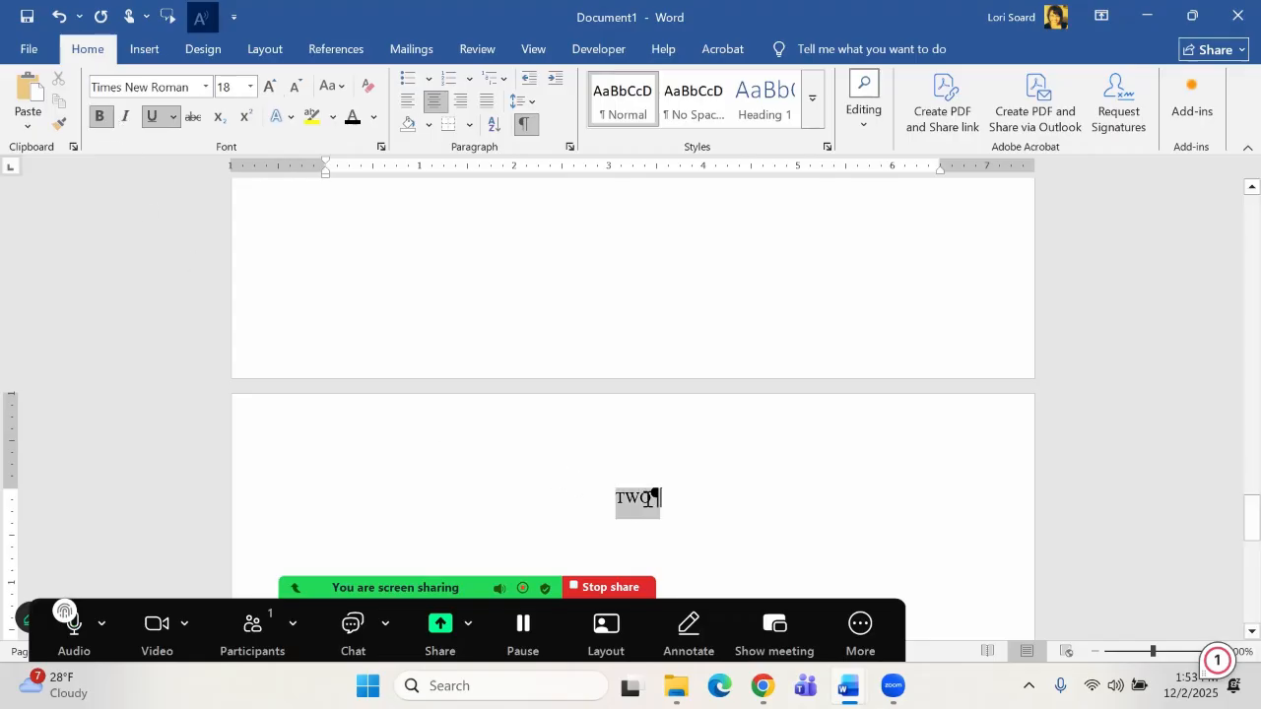
click(100, 116)
click(153, 117)
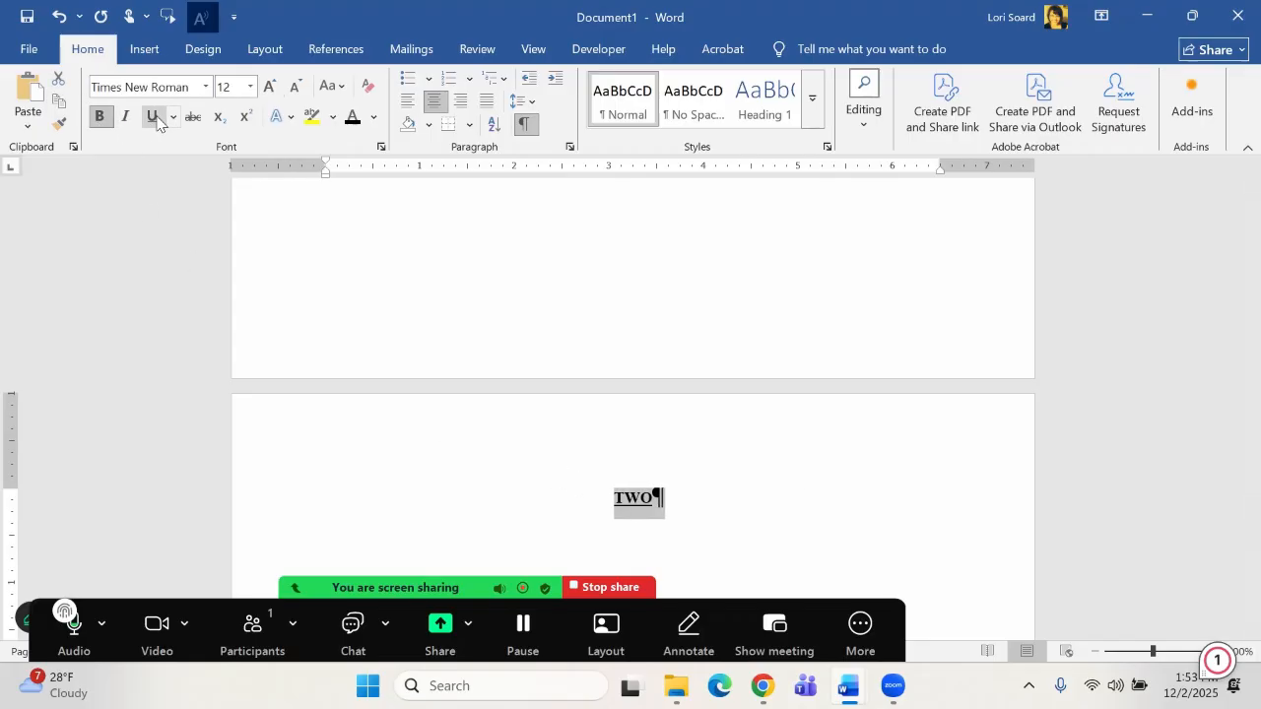
click(270, 88)
click(270, 88)
click(270, 88)
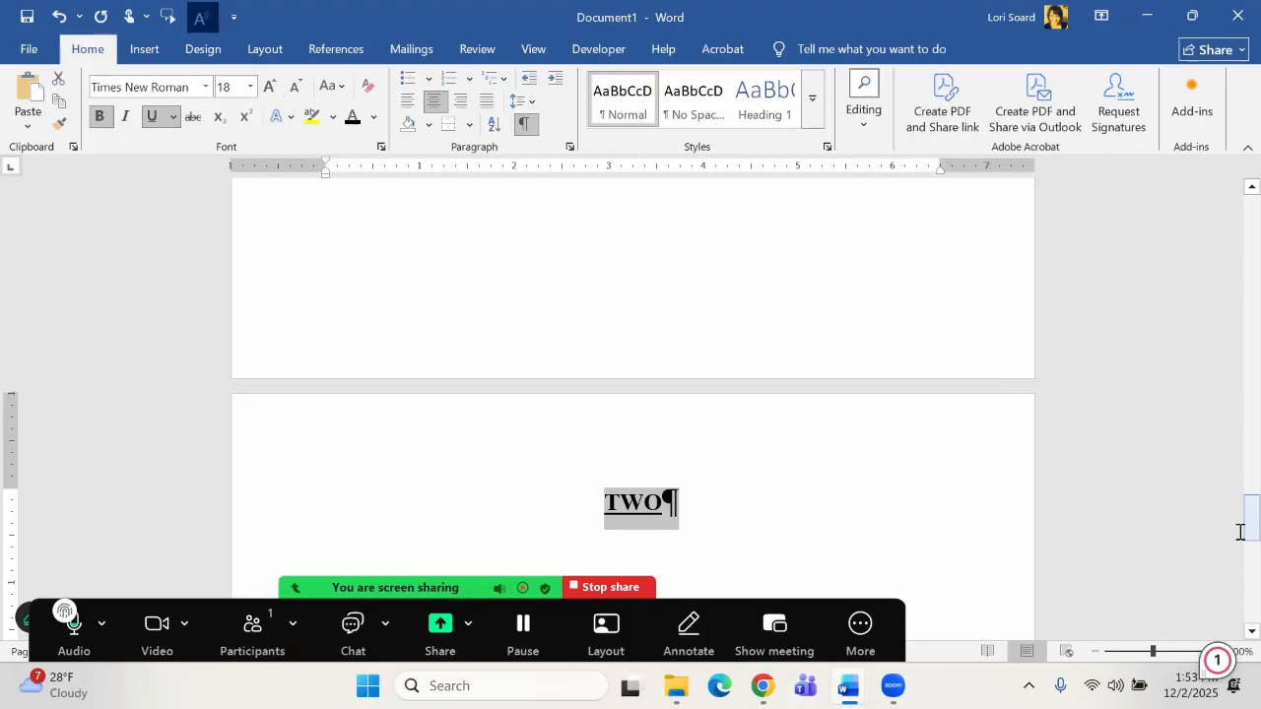
Review the title and dedication pages and their page breaks, hiding and showing the formatting marks.
drag(1251, 522, 1232, 203)
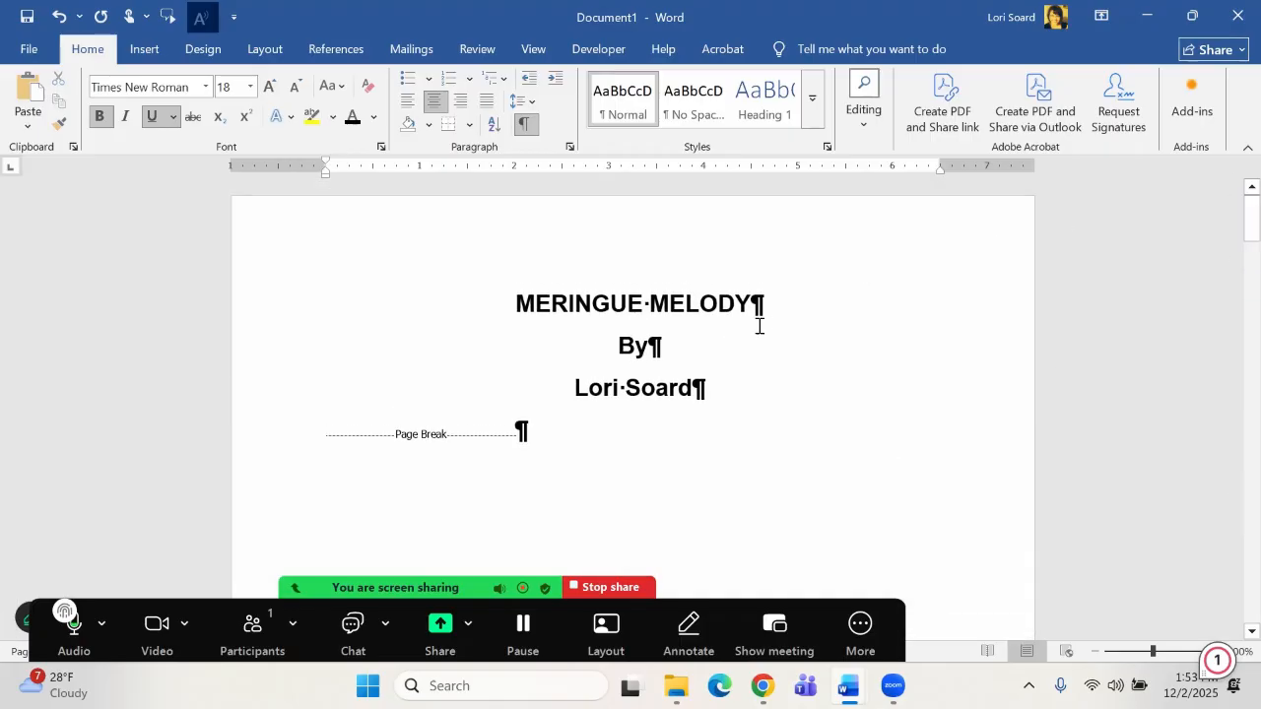
scroll(492, 422, down, 4)
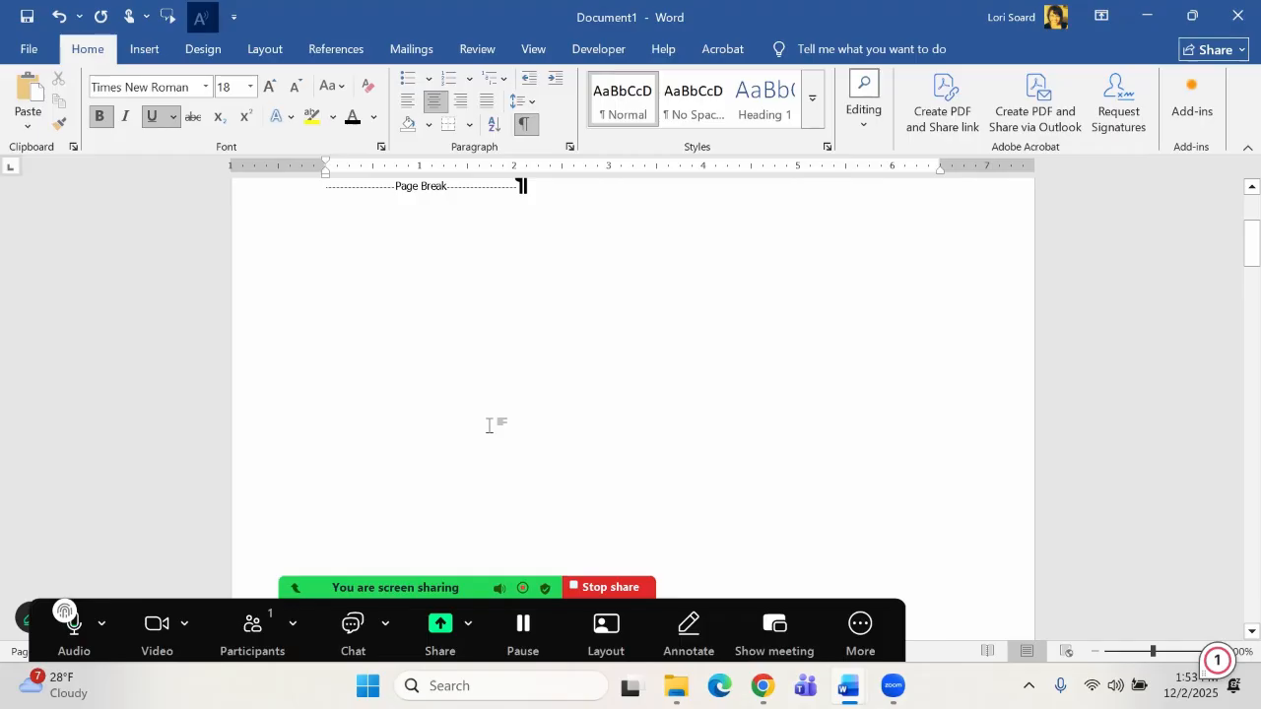
scroll(493, 423, up, 3)
click(529, 123)
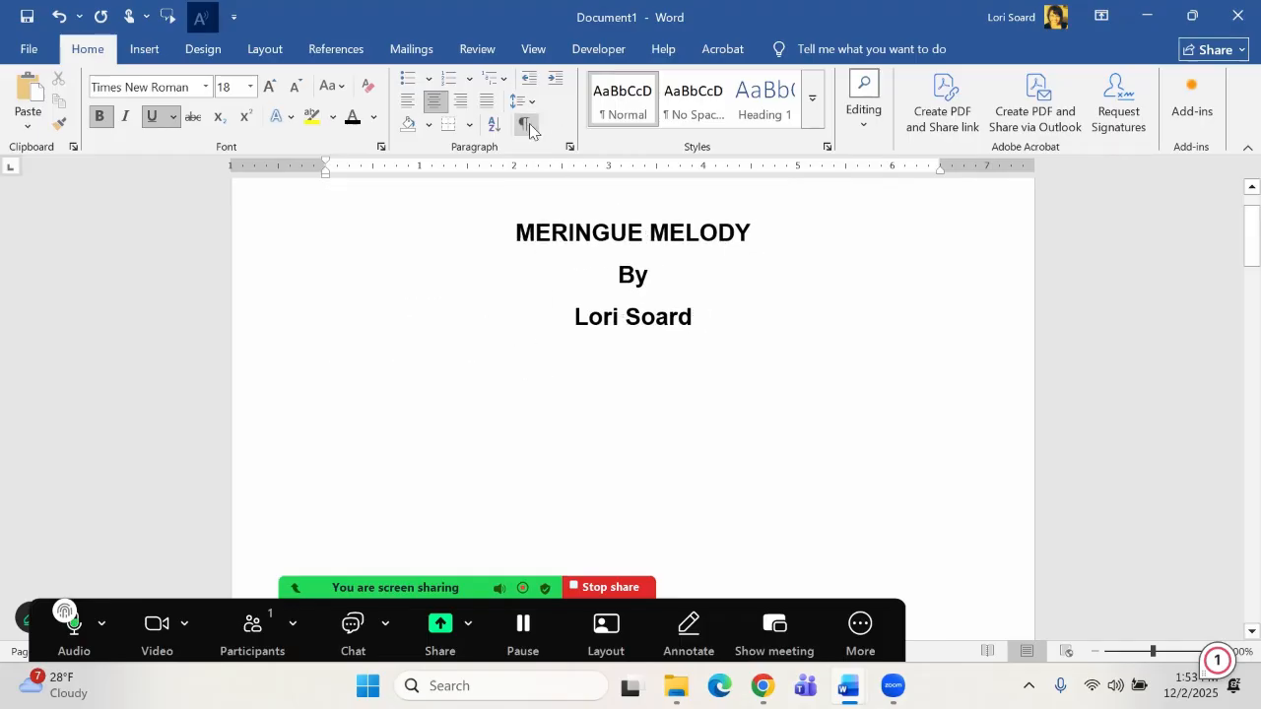
click(530, 123)
scroll(695, 327, down, 5)
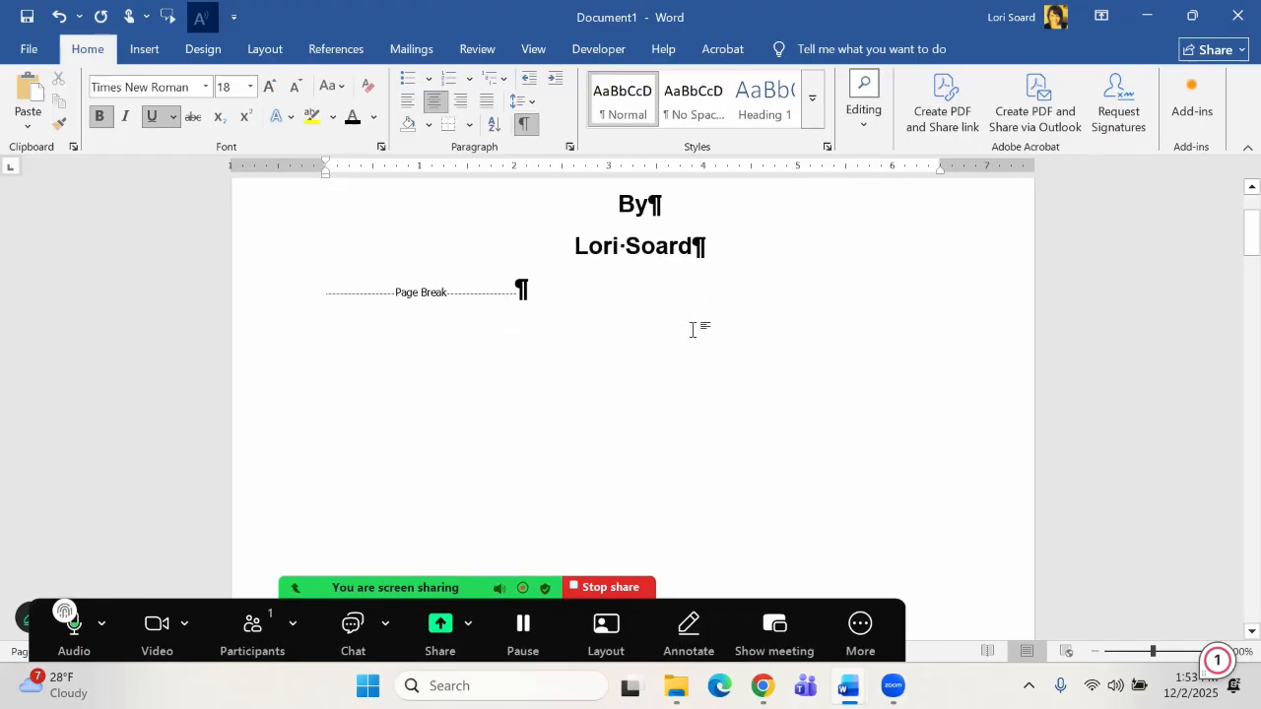
scroll(688, 332, up, 3)
scroll(688, 332, down, 6)
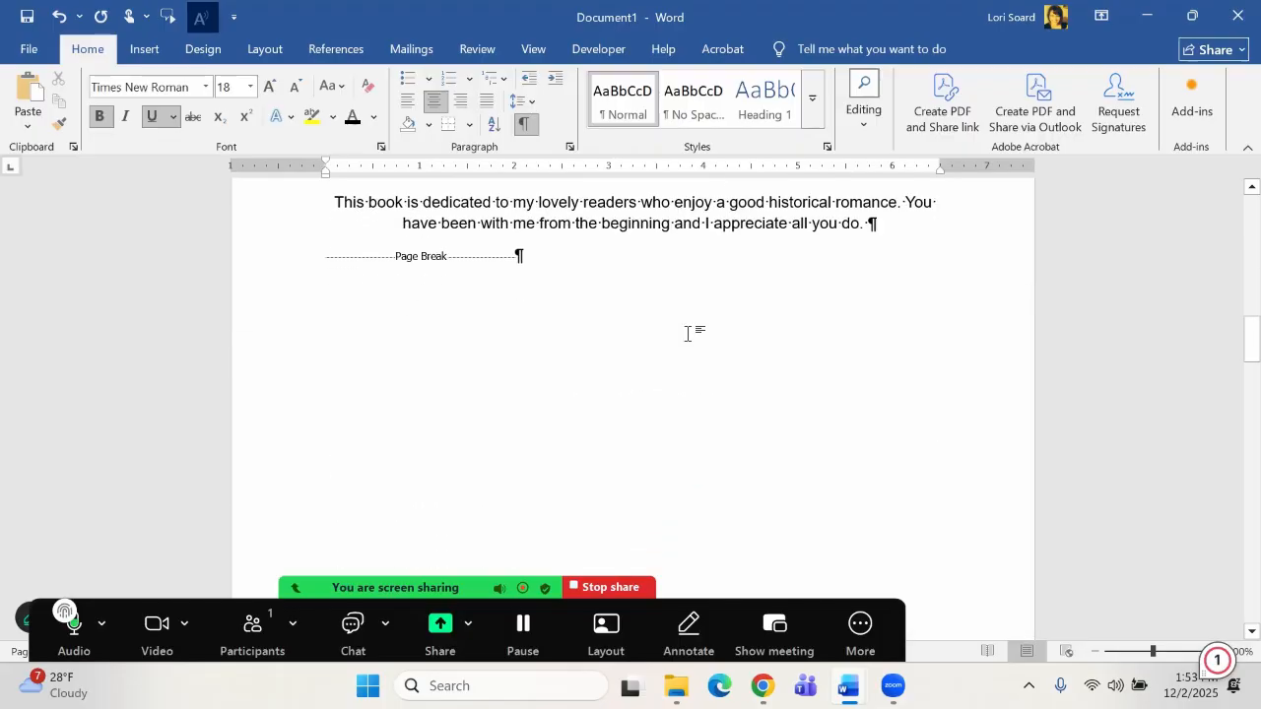
Check the style of the ONE heading and apply the same Heading 1 style to the TWO heading.
scroll(688, 333, down, 8)
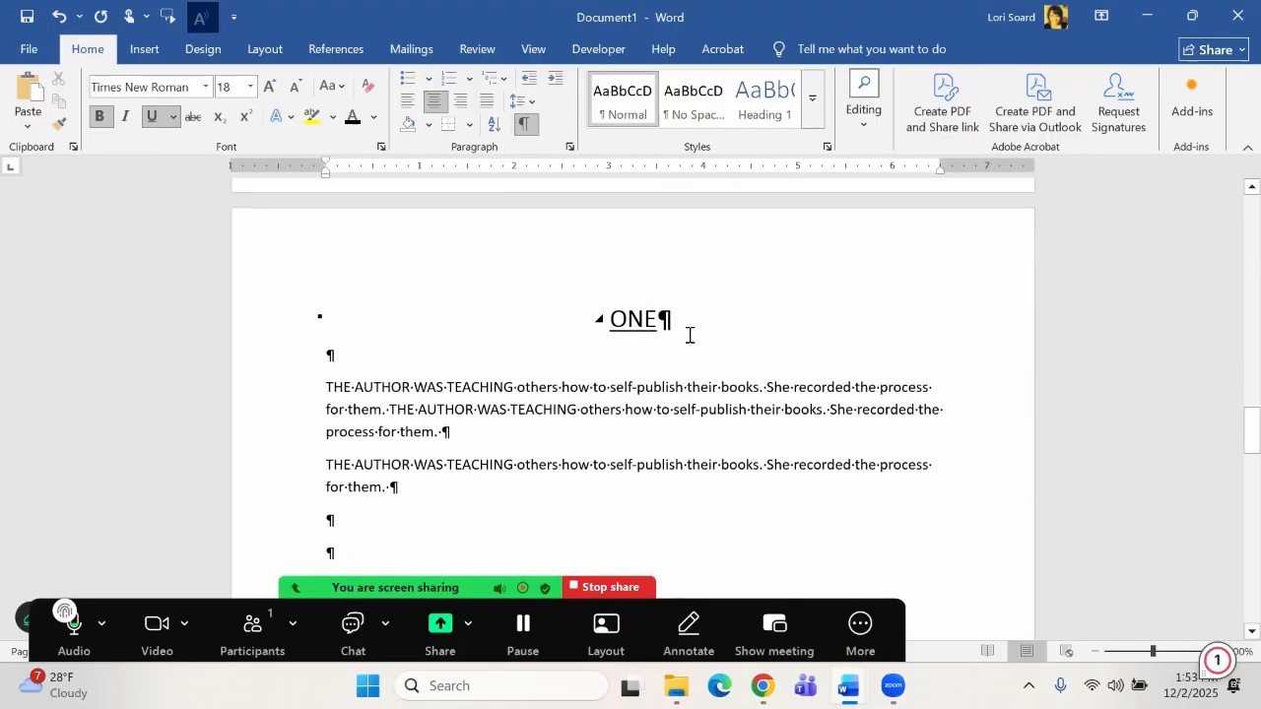
scroll(680, 315, up, 3)
click(633, 293)
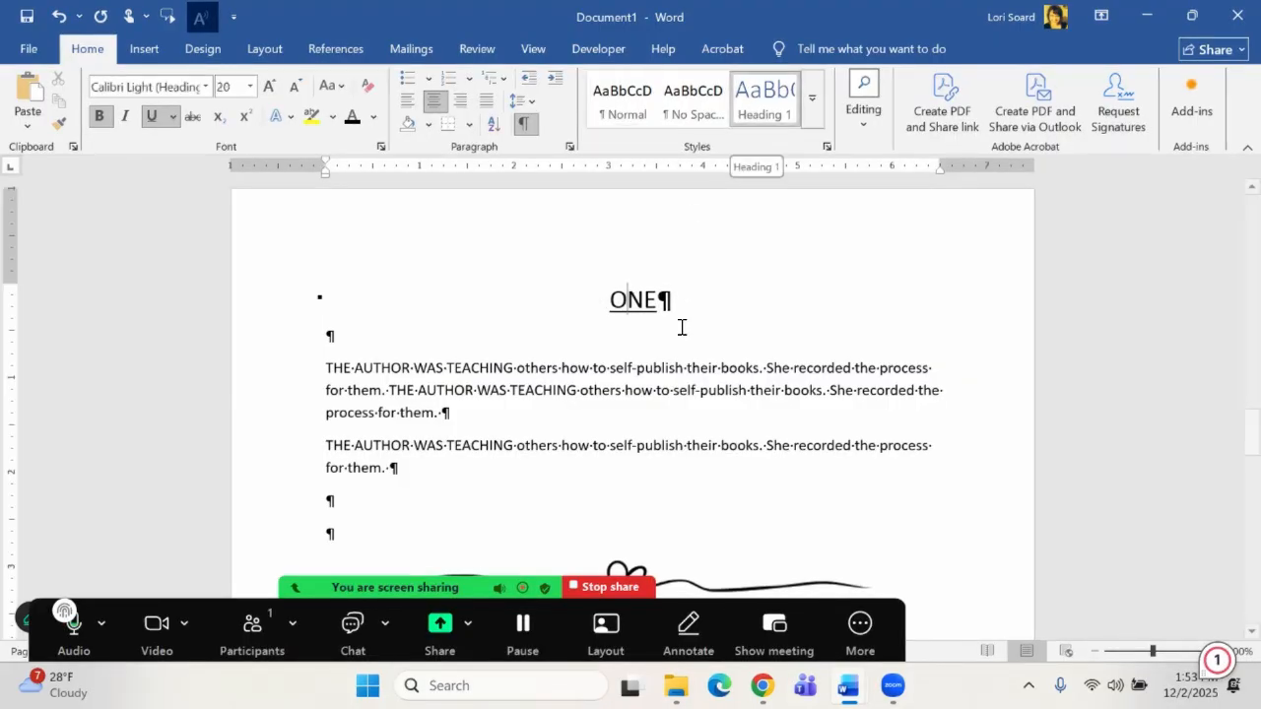
scroll(690, 384, down, 8)
scroll(676, 410, down, 5)
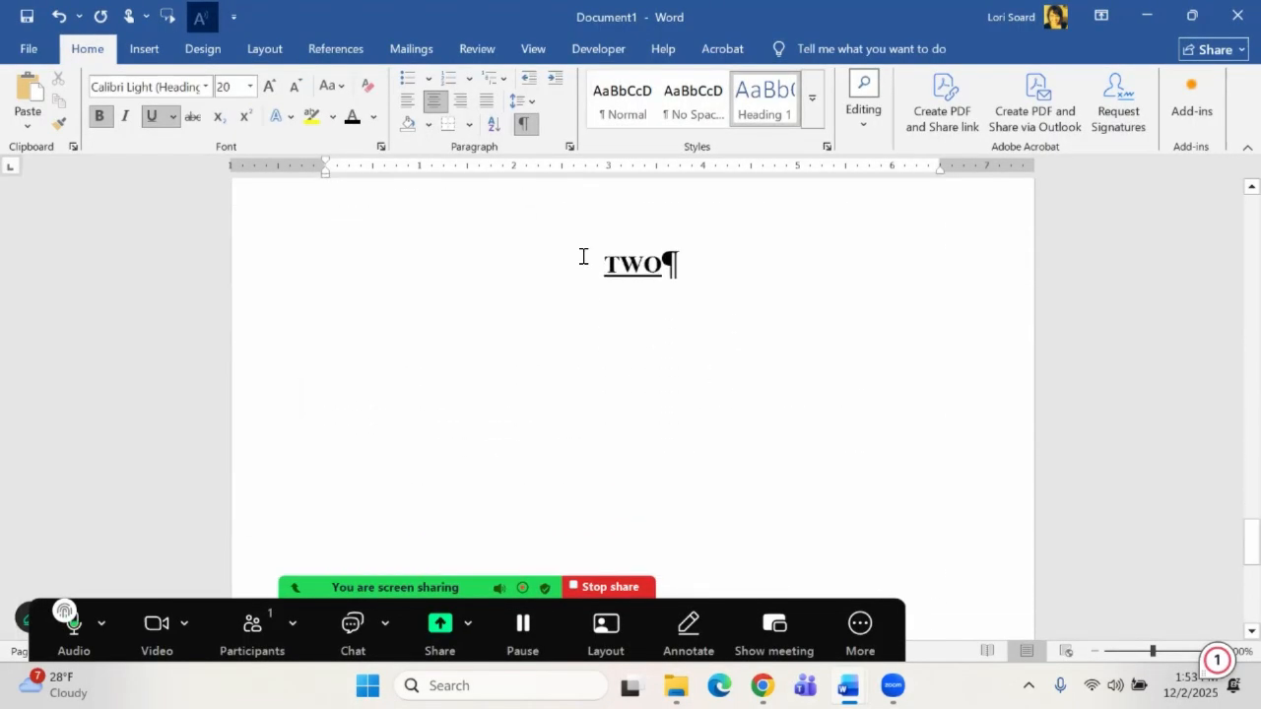
drag(595, 261, 662, 247)
click(775, 97)
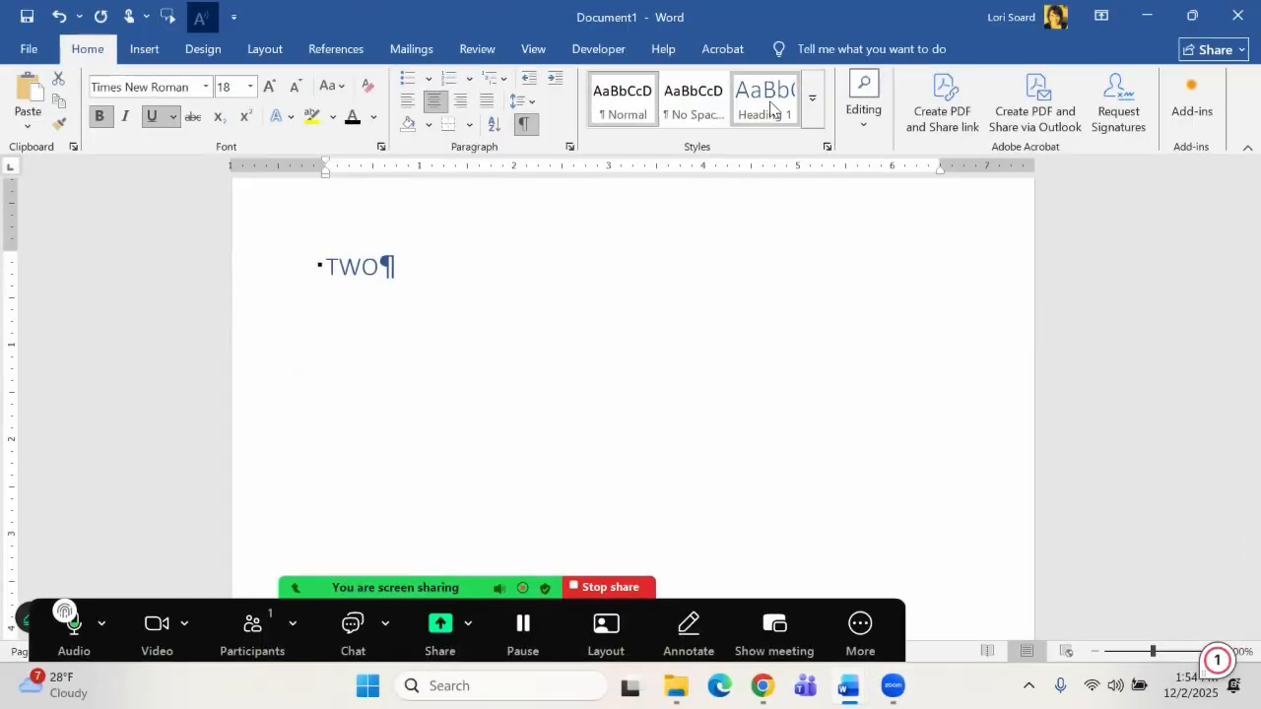
click(769, 107)
Format the TWO heading as bold, underlined, centered and black.
click(334, 266)
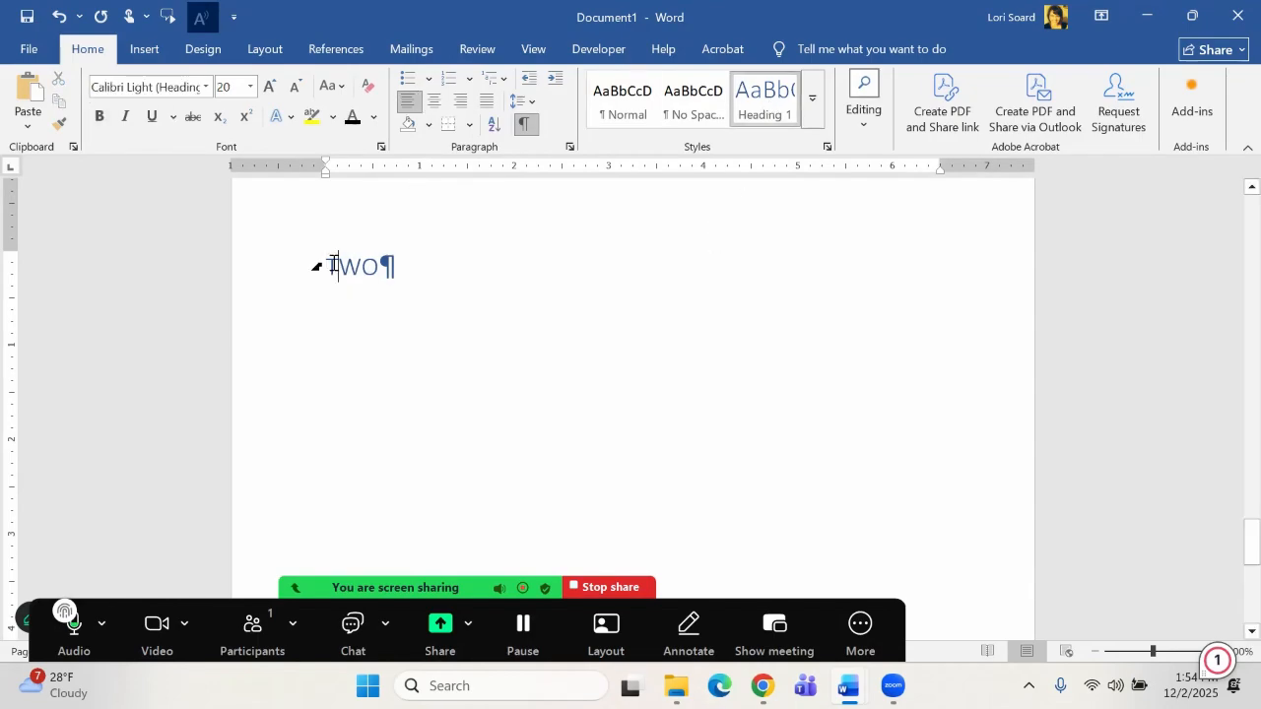
drag(335, 264, 396, 267)
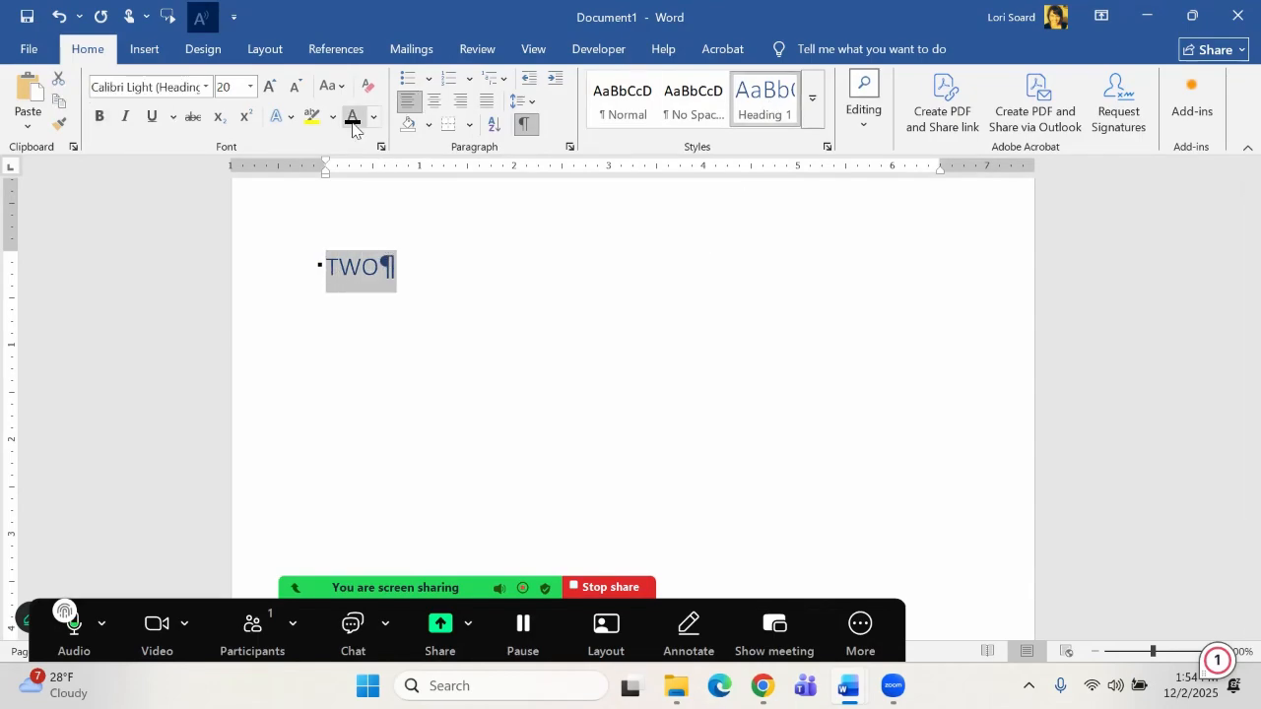
click(97, 118)
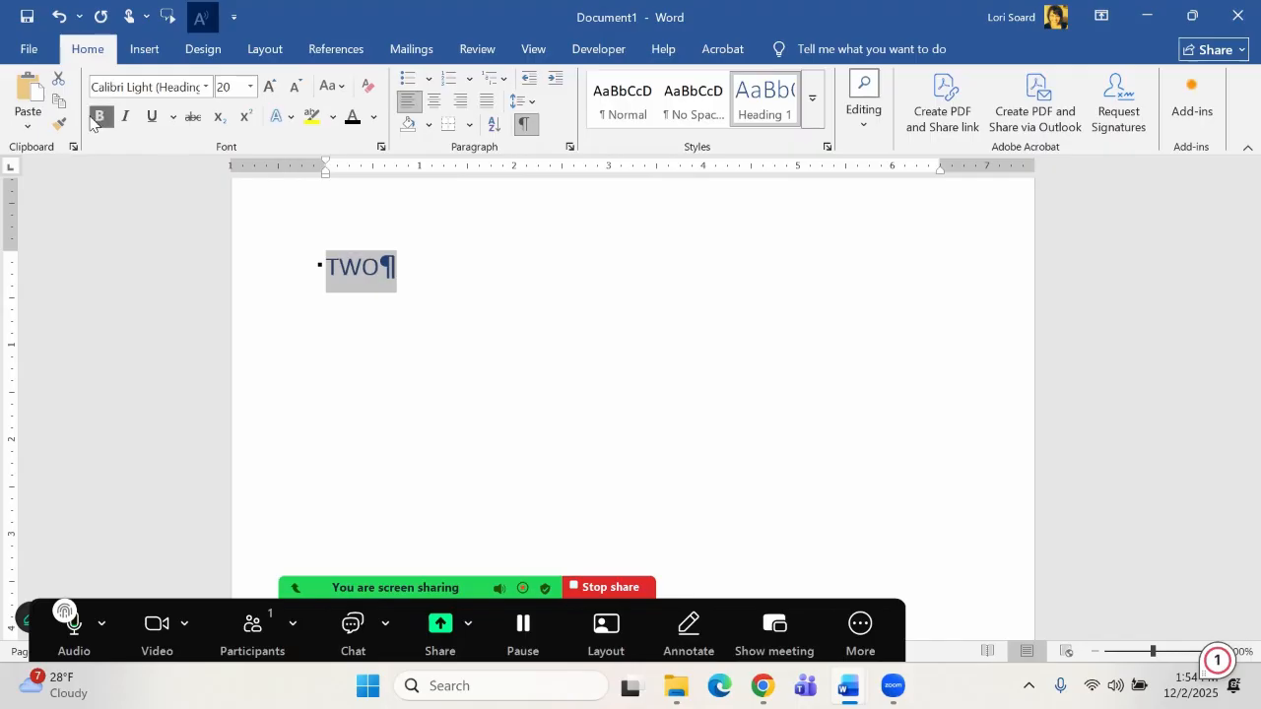
click(151, 116)
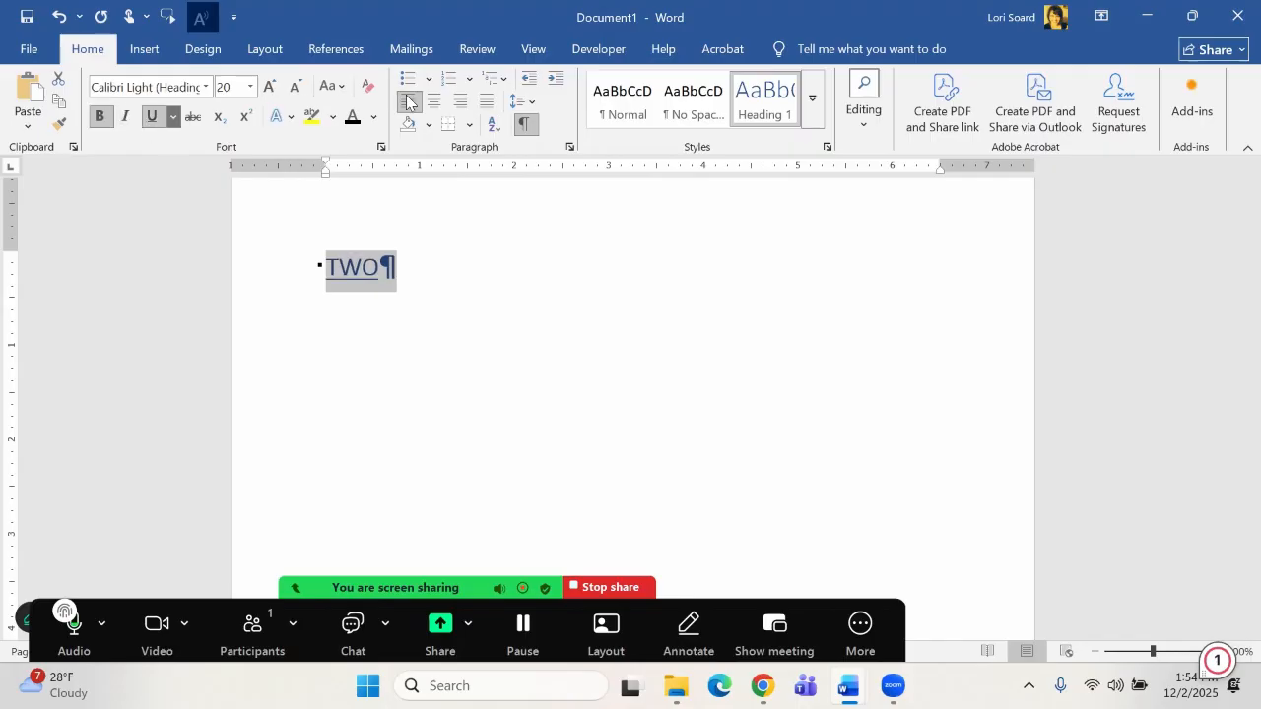
click(435, 101)
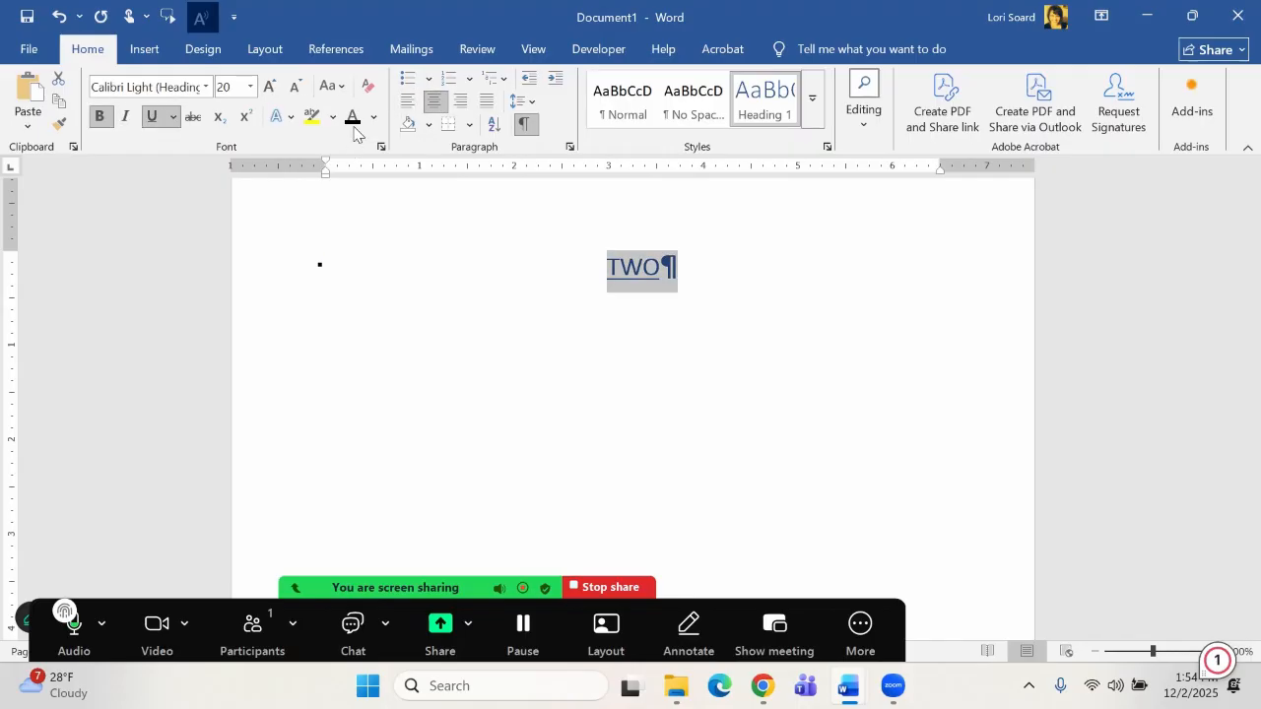
click(352, 116)
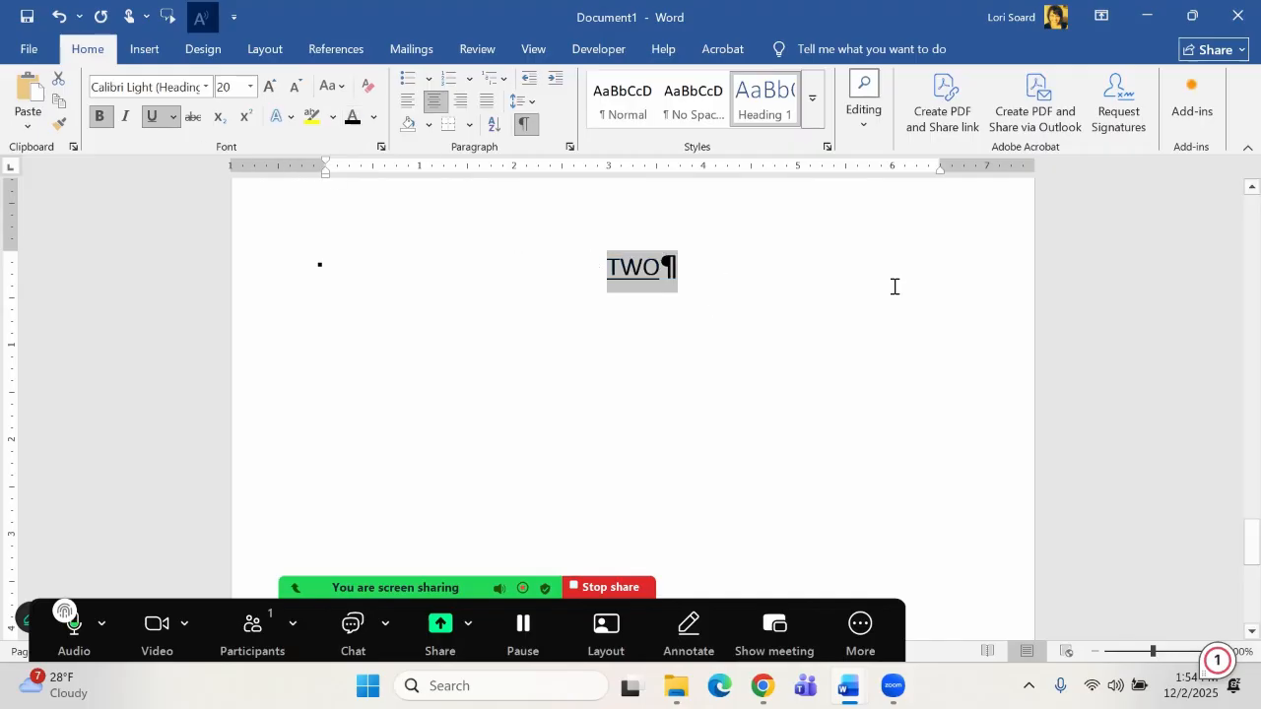
click(770, 275)
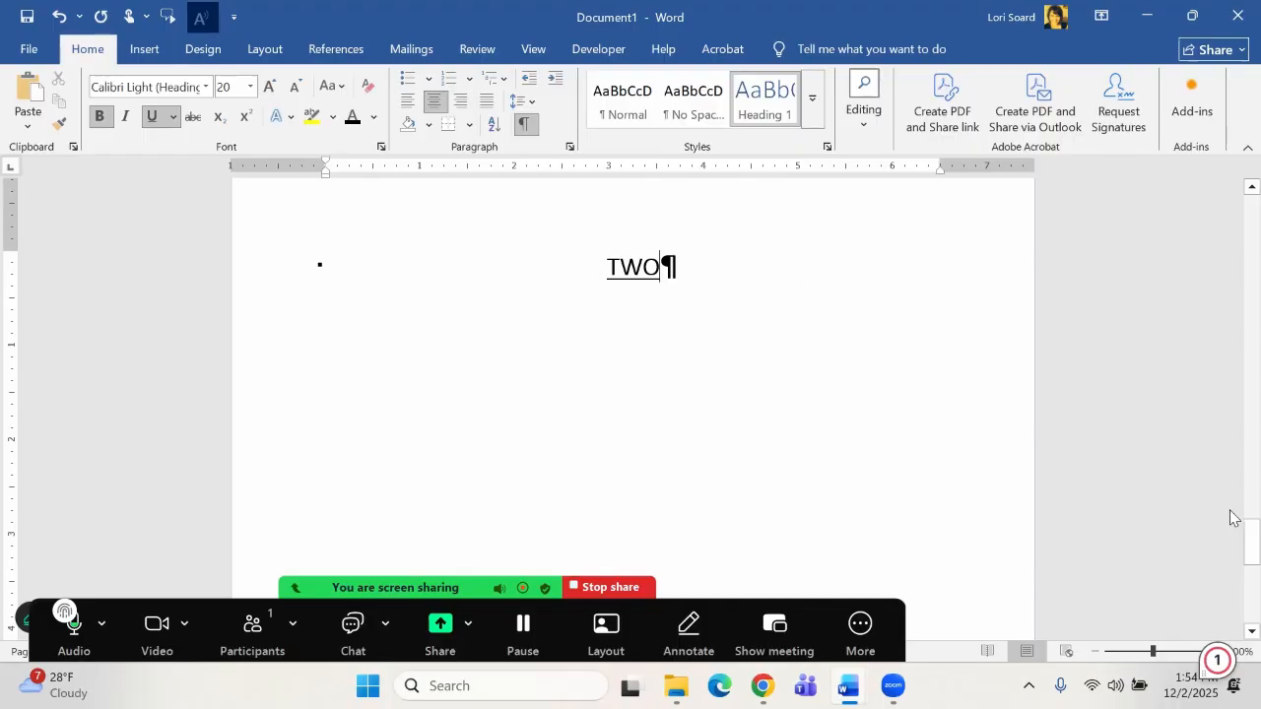
Insert another page break after the dedication text to add a blank page before chapter ONE.
drag(1233, 522, 1230, 187)
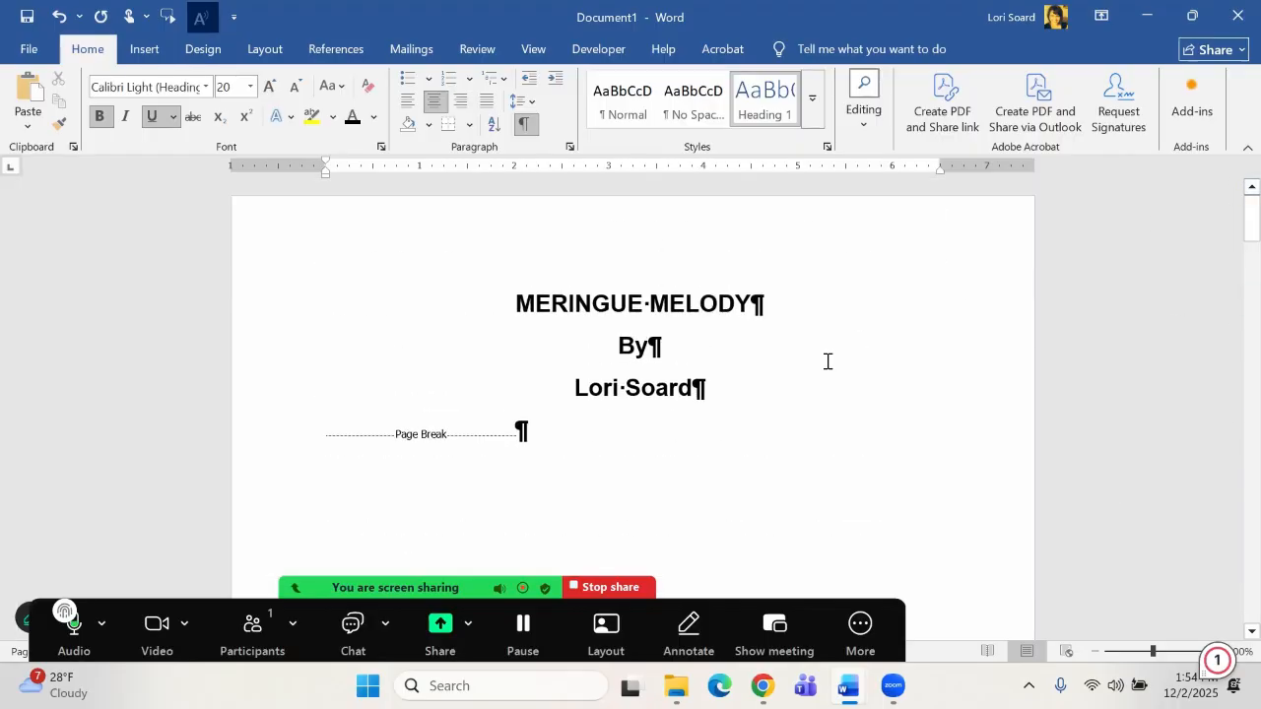
scroll(747, 424, down, 10)
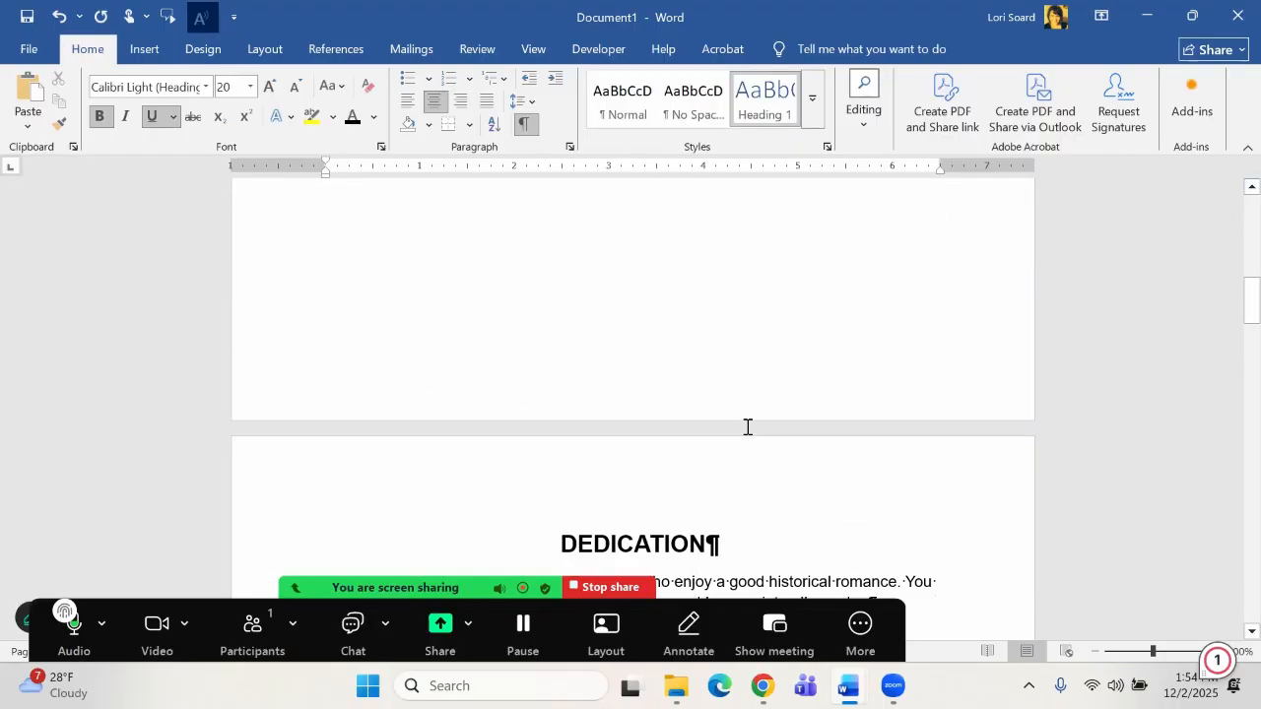
scroll(746, 427, up, 2)
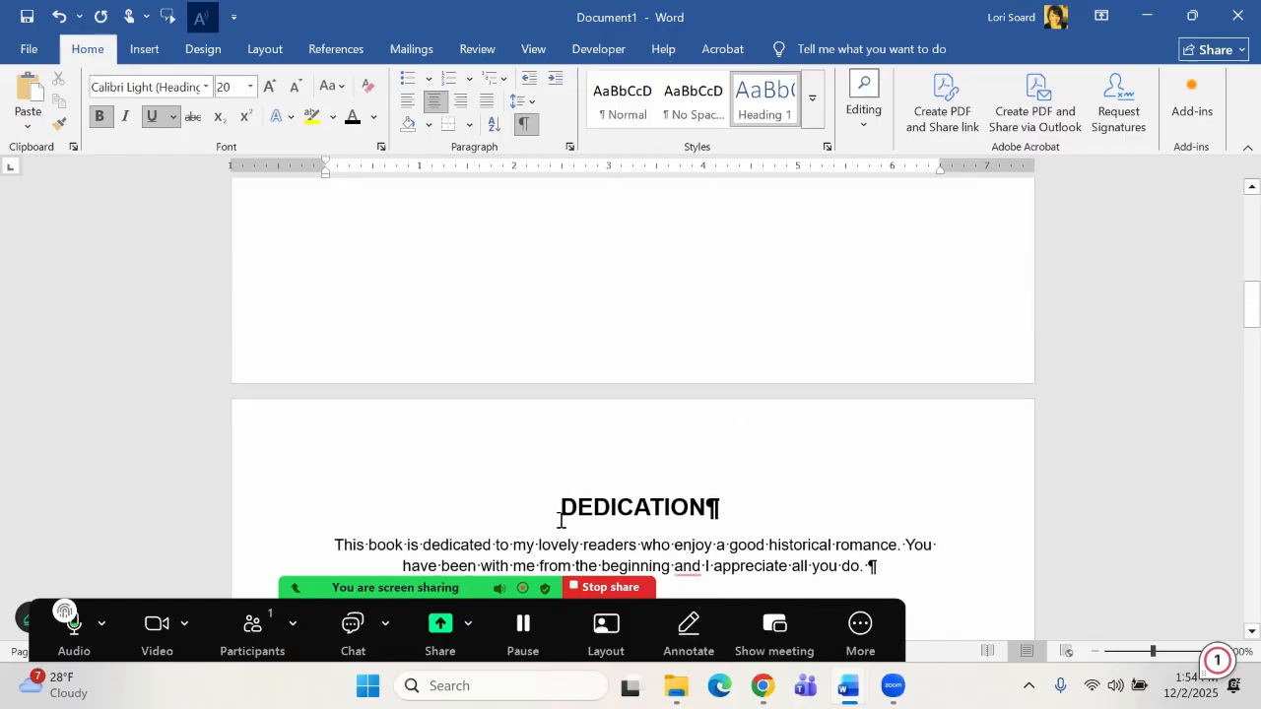
scroll(581, 532, down, 1)
scroll(608, 585, down, 3)
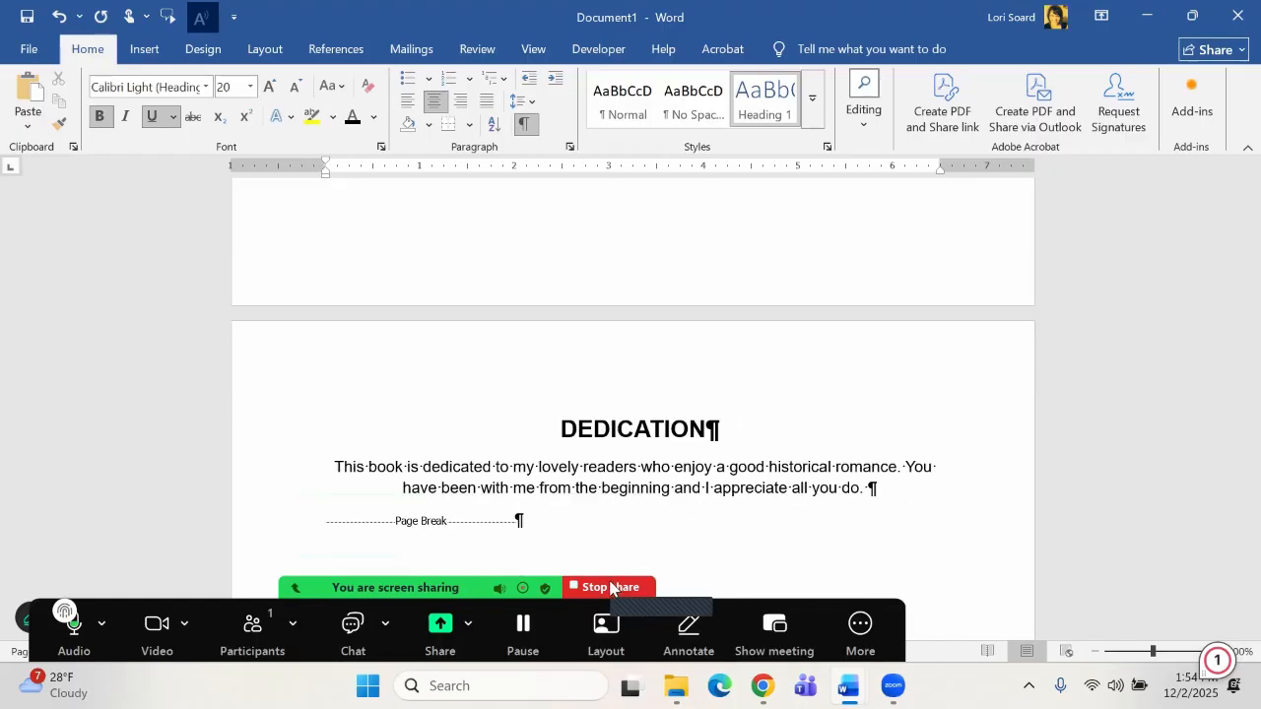
click(572, 492)
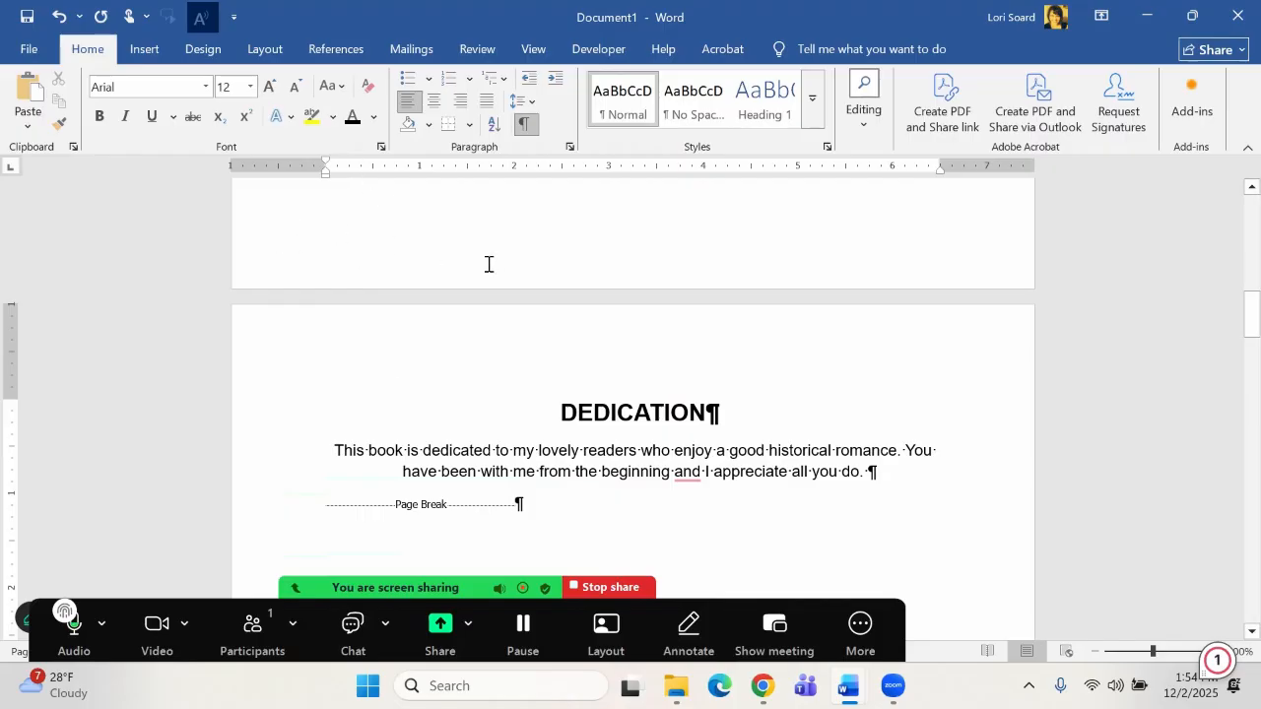
key(ctrl+Return)
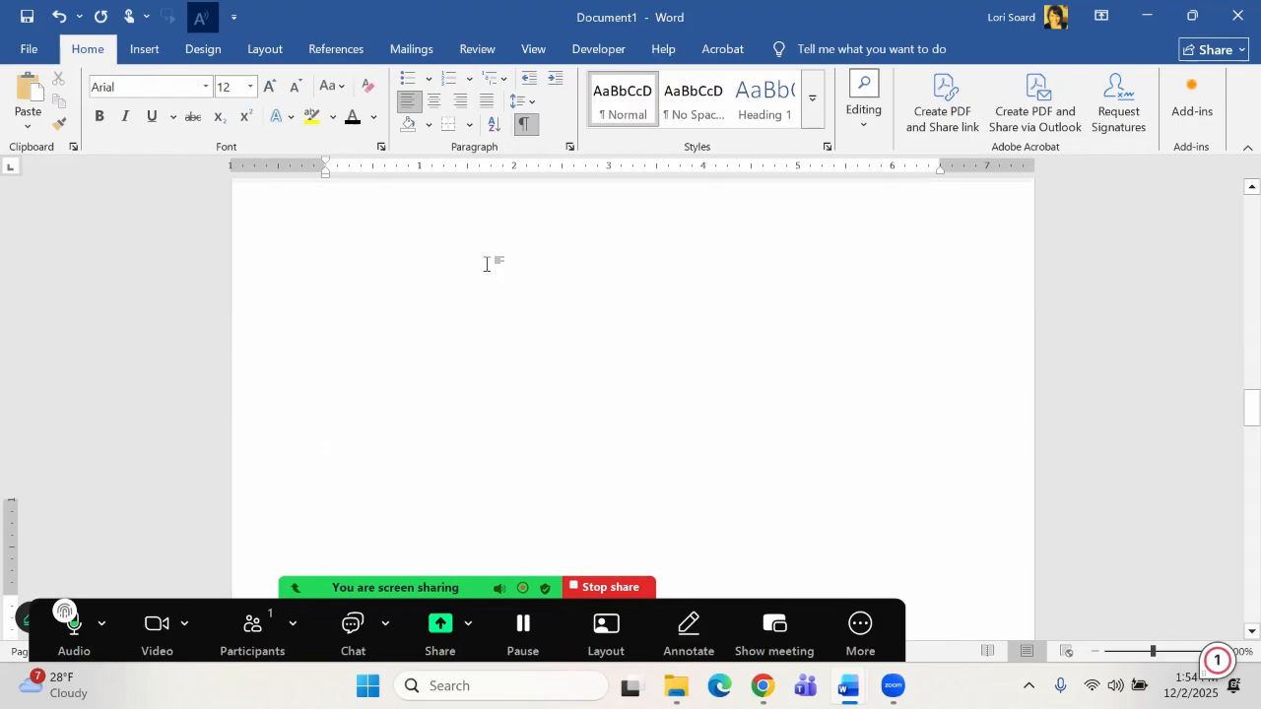
Examine the blank page between the dedication and chapter ONE and its page break.
scroll(491, 258, up, 4)
scroll(434, 296, down, 10)
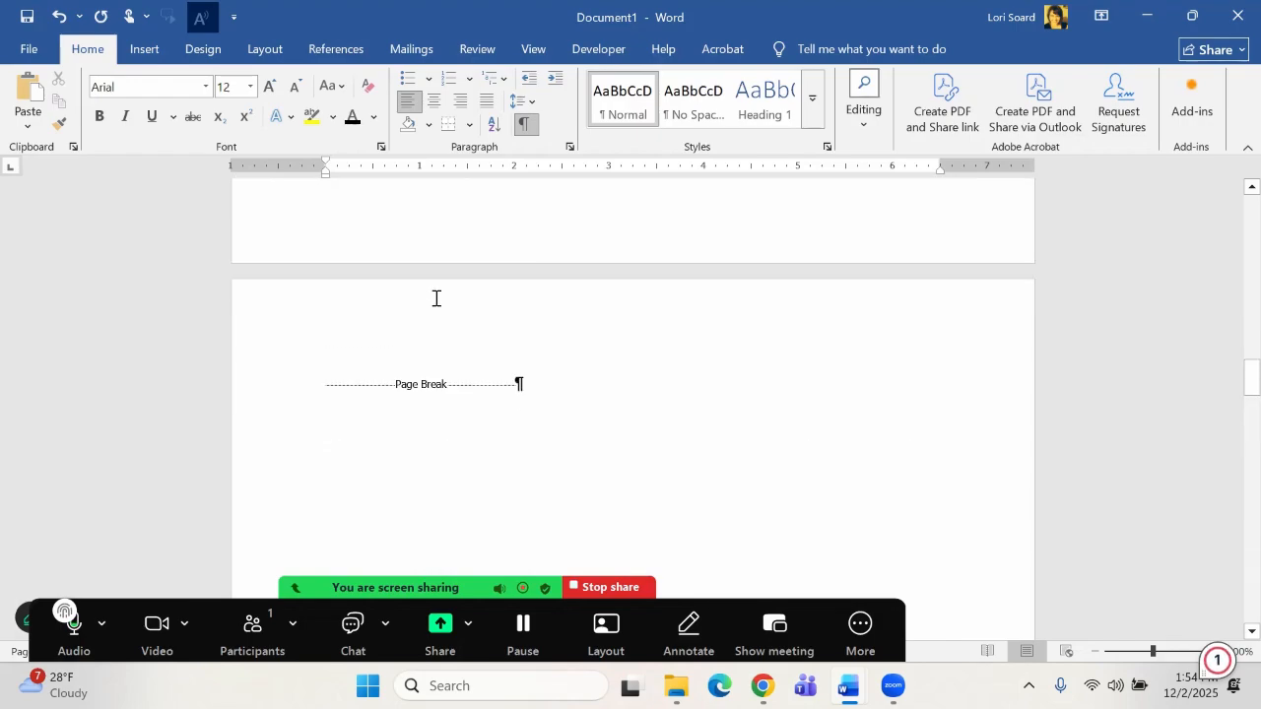
scroll(427, 315, up, 10)
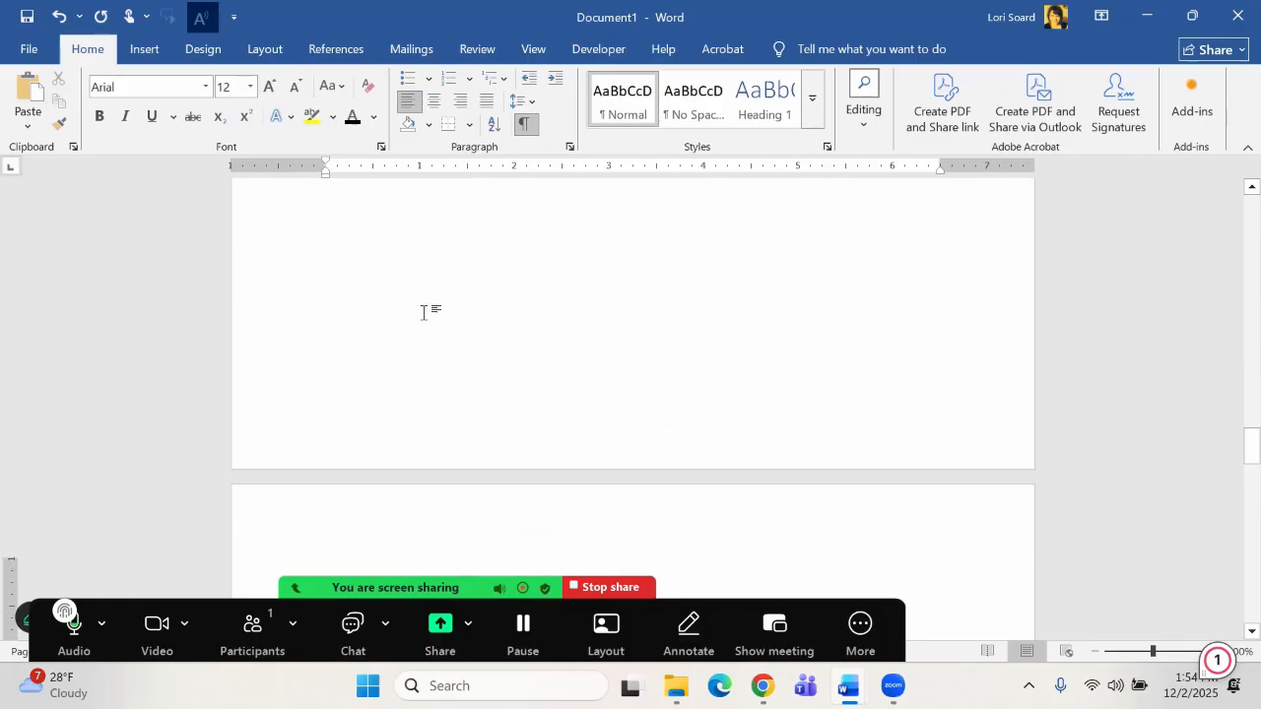
scroll(422, 315, down, 3)
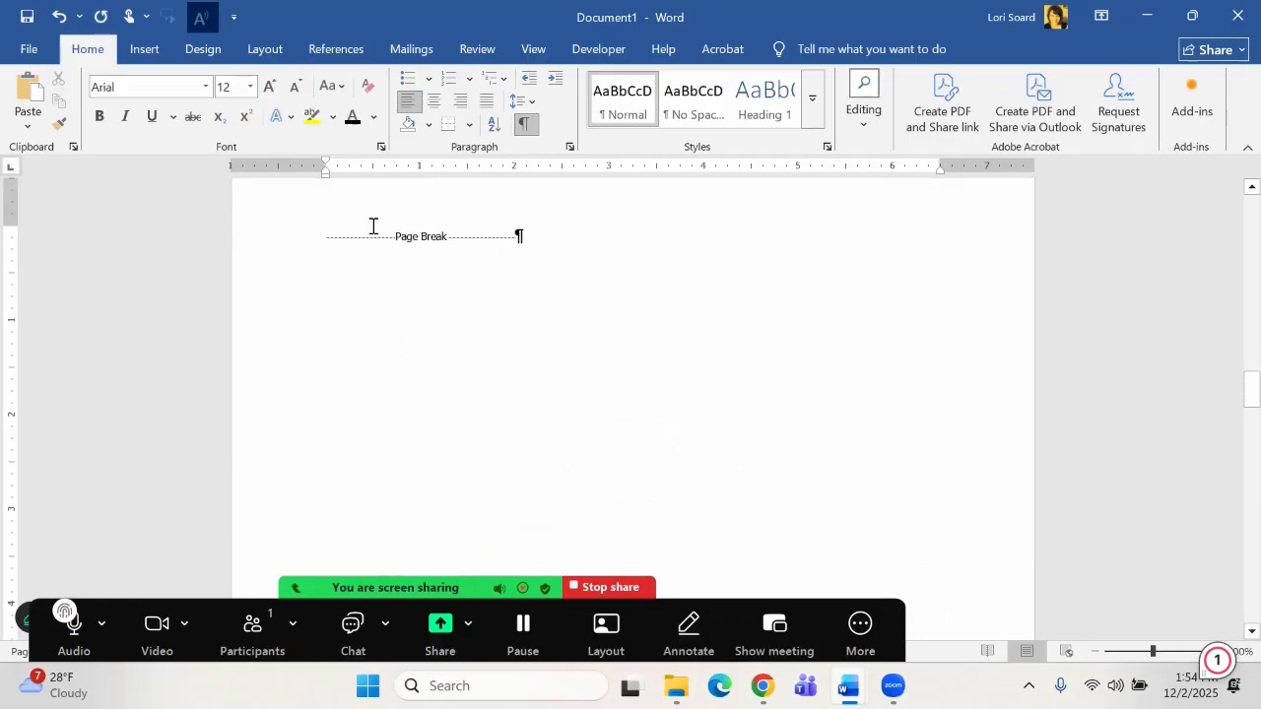
scroll(716, 296, up, 5)
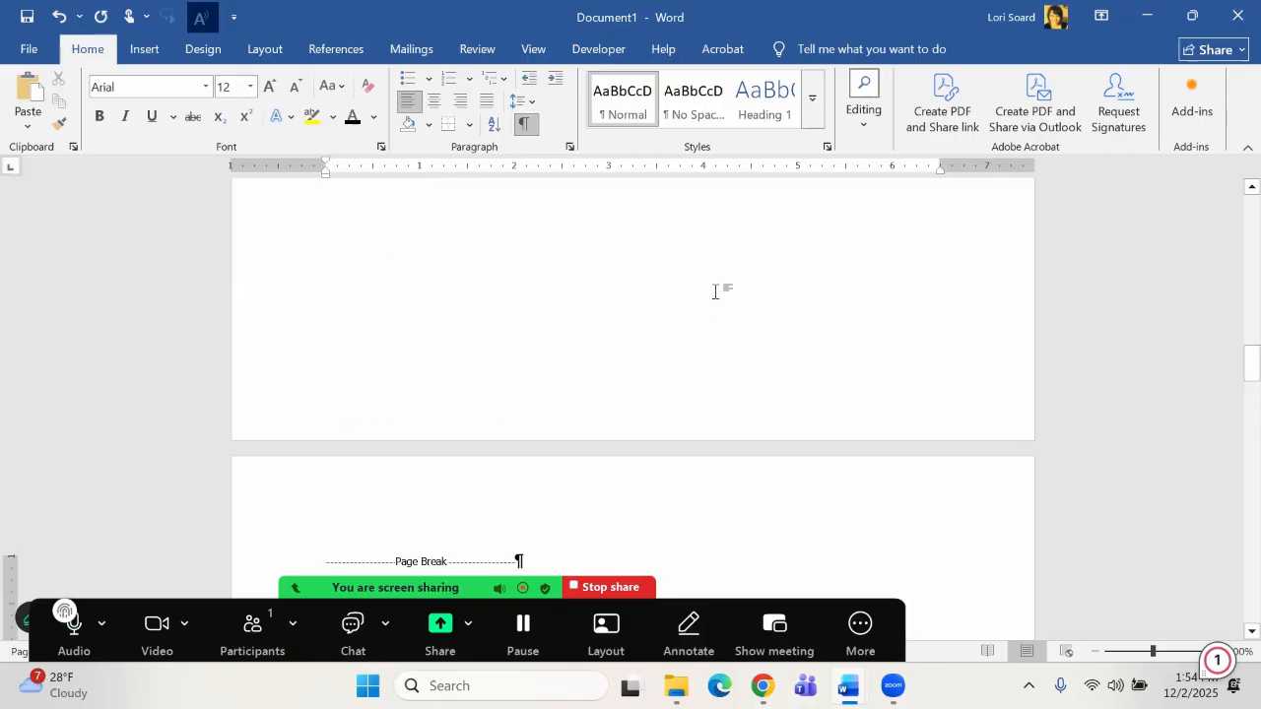
scroll(716, 292, down, 20)
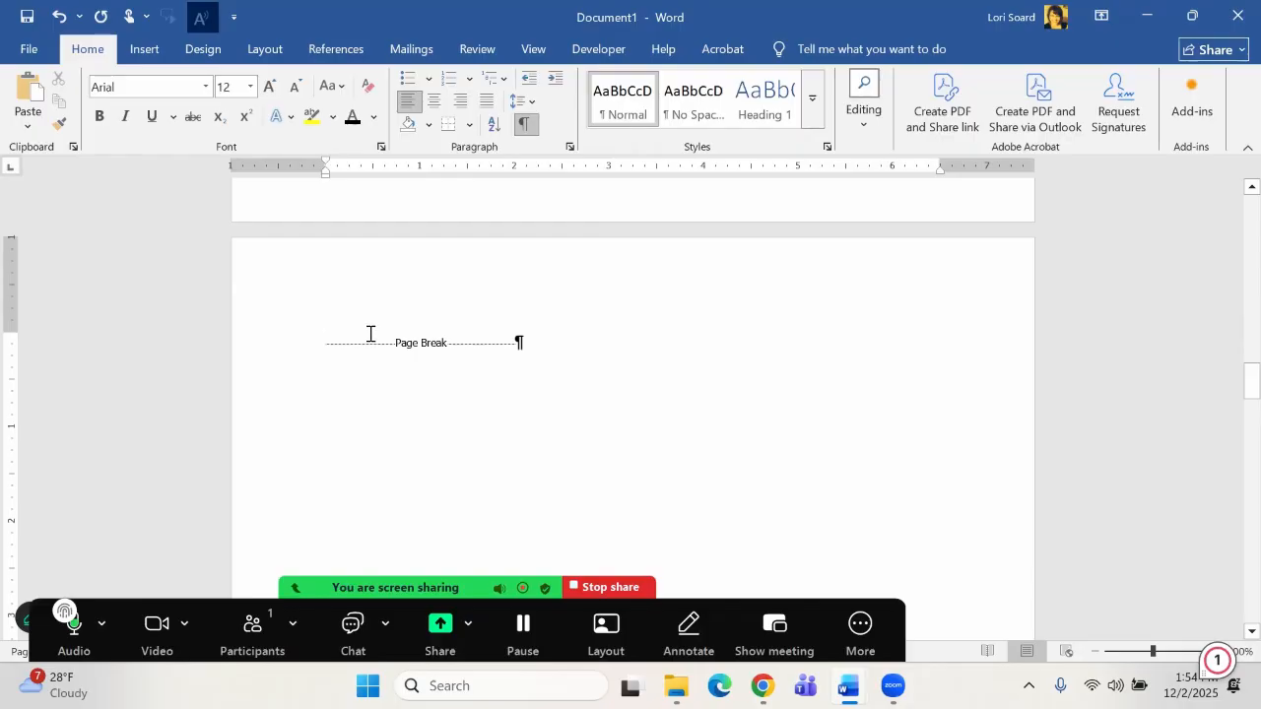
Hide the formatting marks and open the custom table of contents settings for the blank page before chapter ONE.
click(524, 123)
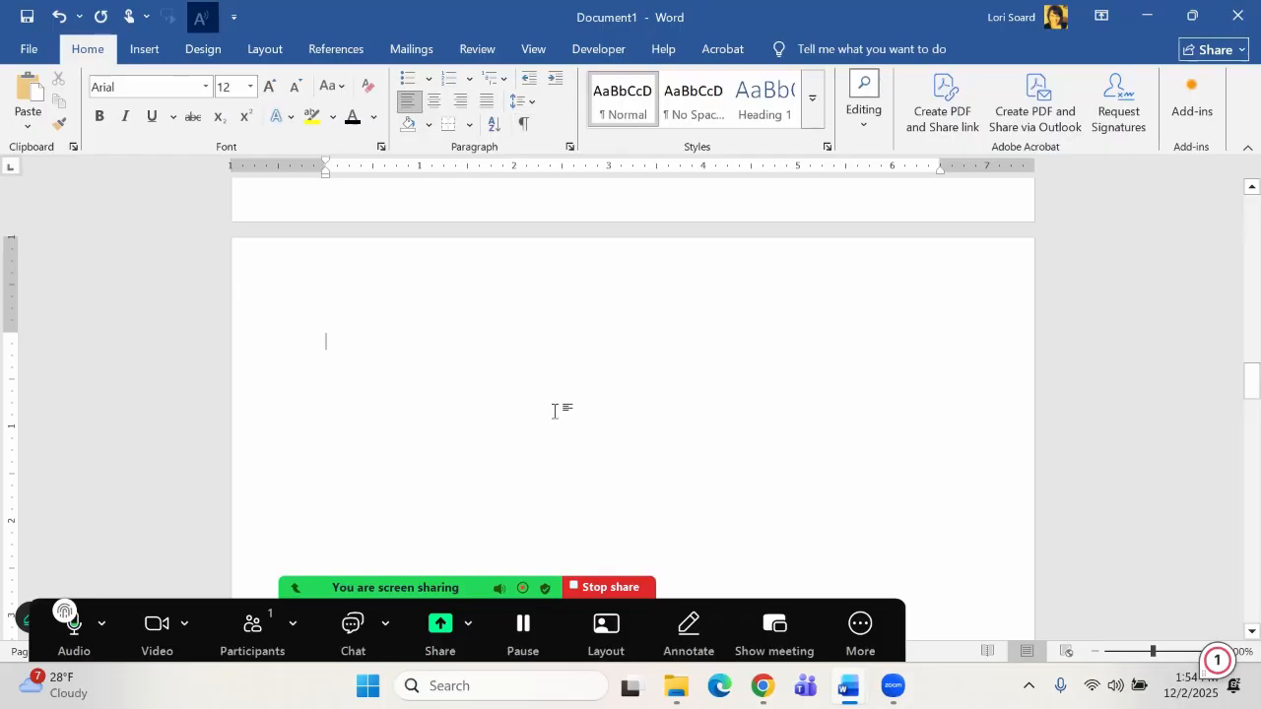
click(144, 54)
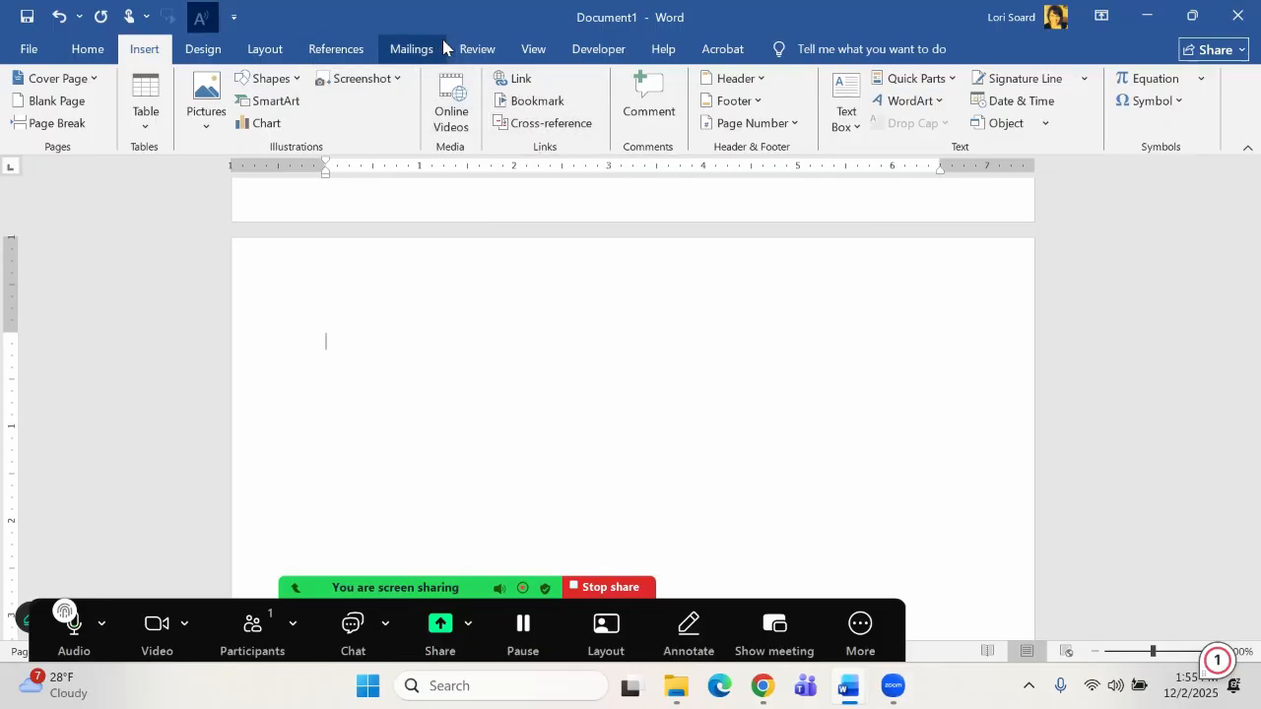
click(262, 51)
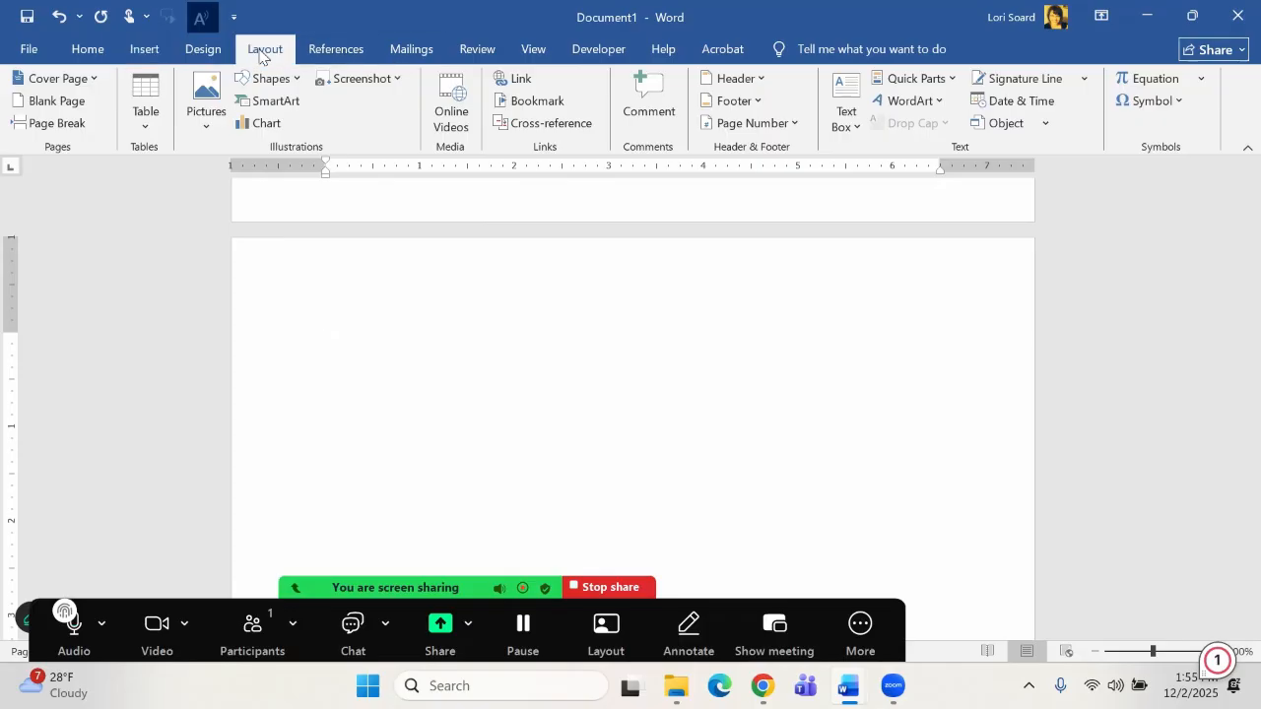
click(337, 51)
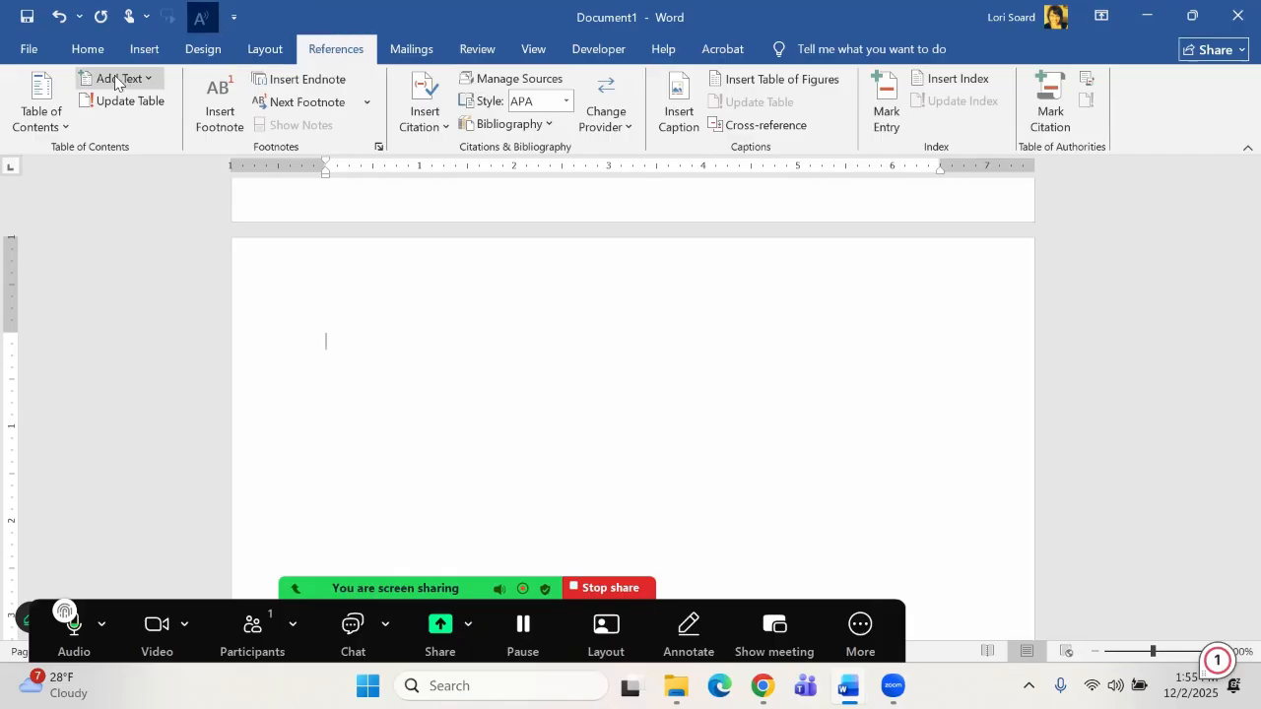
click(62, 127)
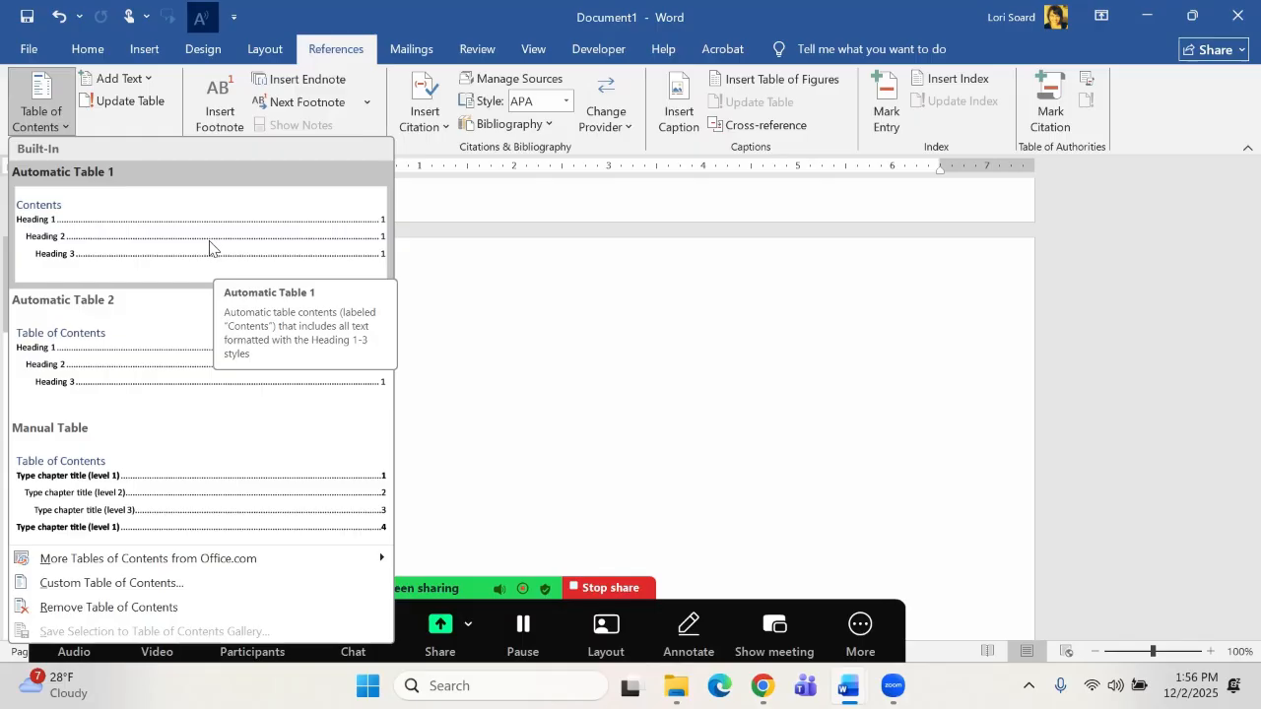
click(126, 587)
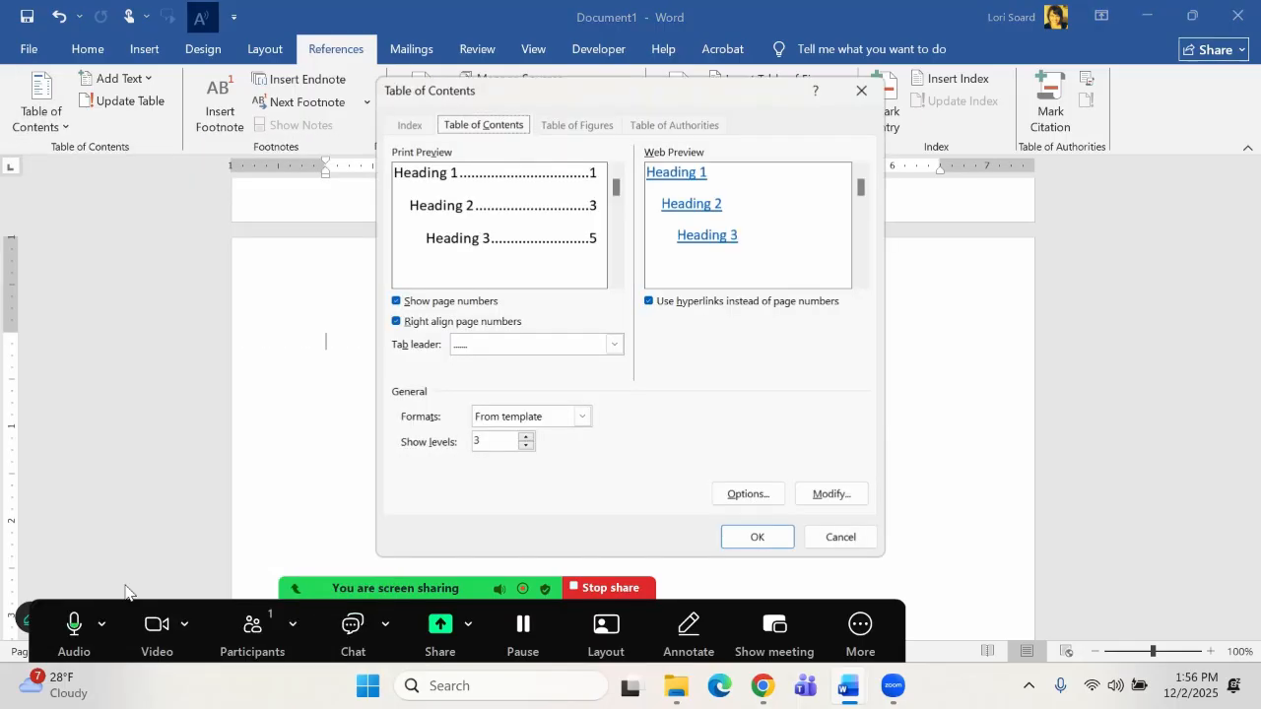
Set the table of contents tab leader to (none) and turn off its page numbers.
click(611, 344)
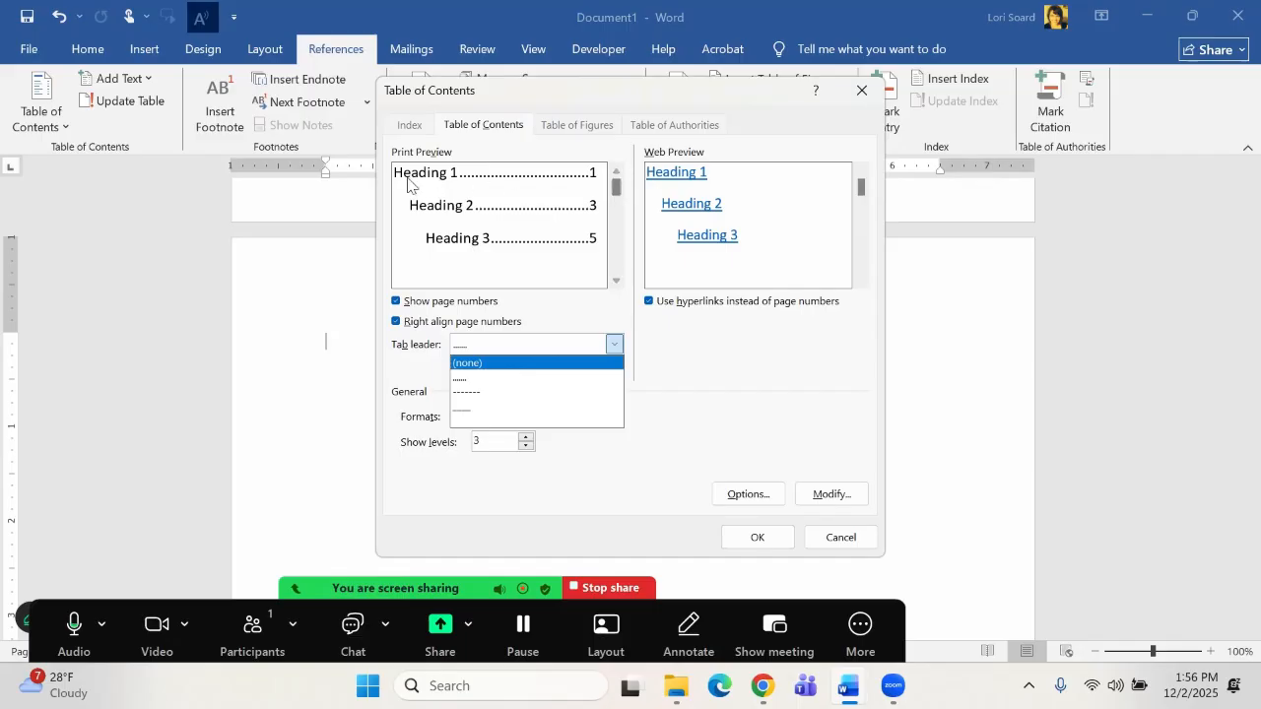
click(490, 370)
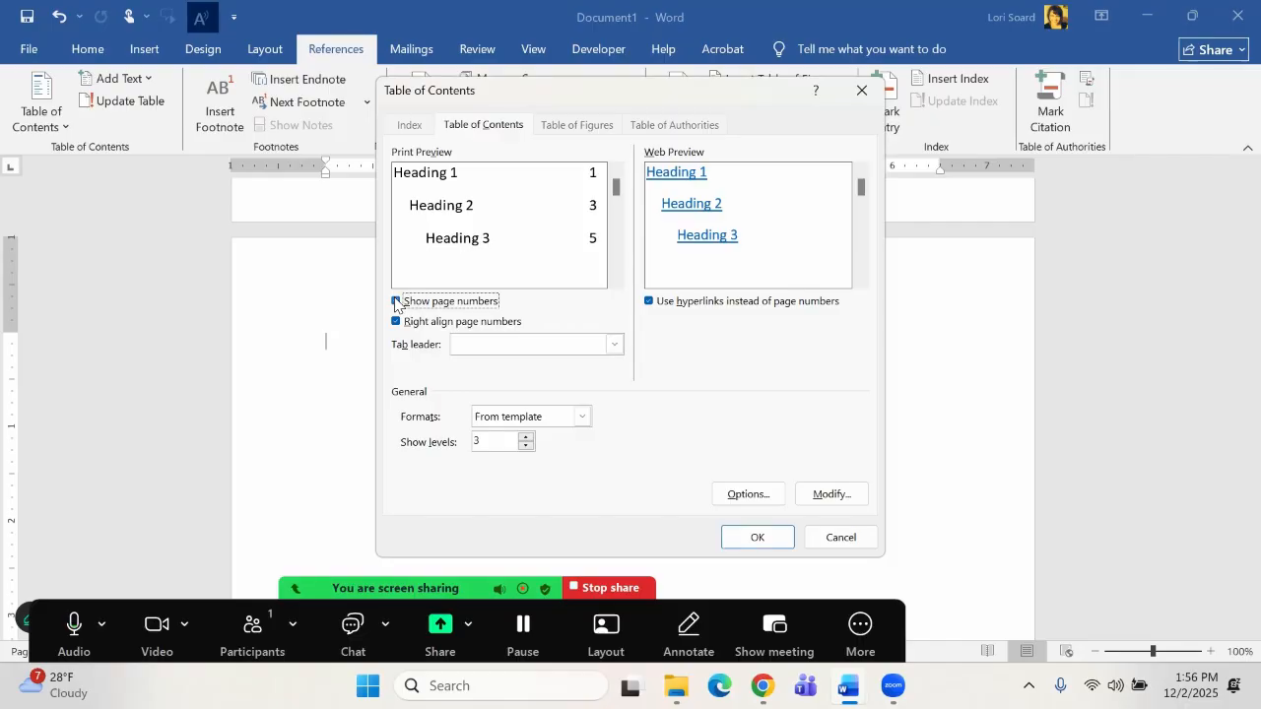
click(397, 303)
click(397, 303)
click(397, 303)
click(397, 302)
click(395, 302)
click(396, 302)
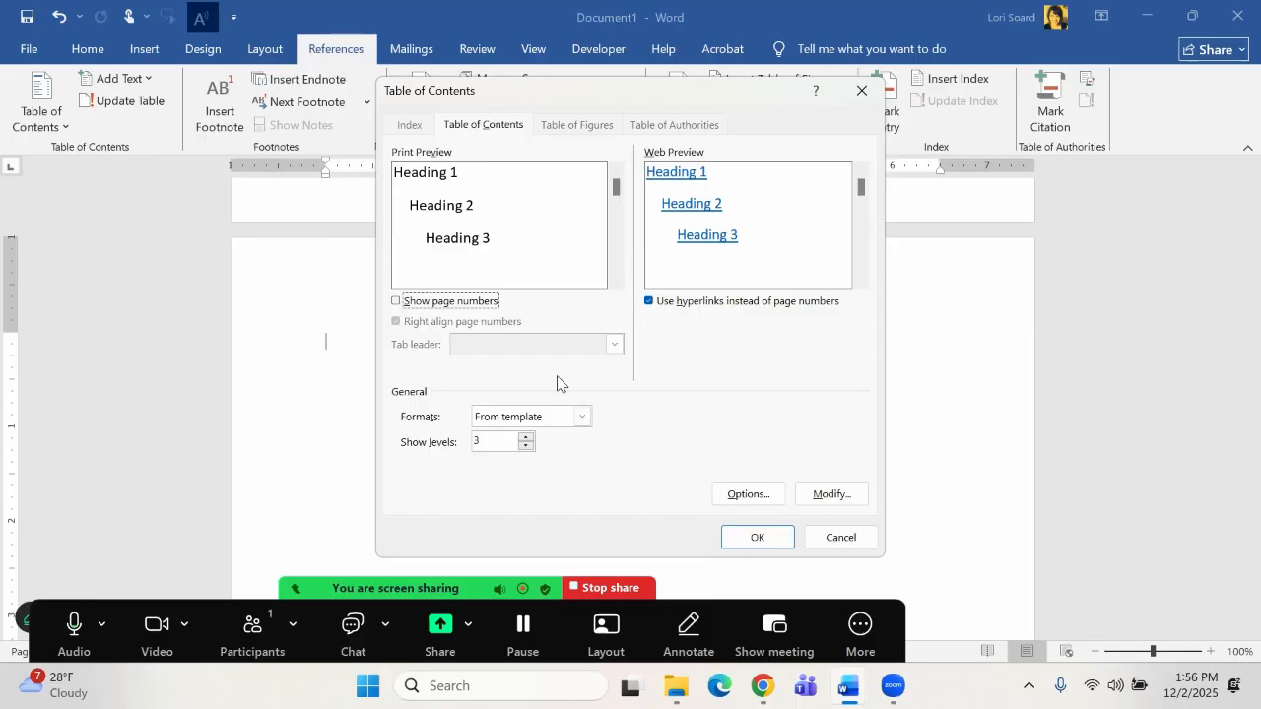
Keep the From template format and insert the custom table of contents on the blank page.
click(757, 535)
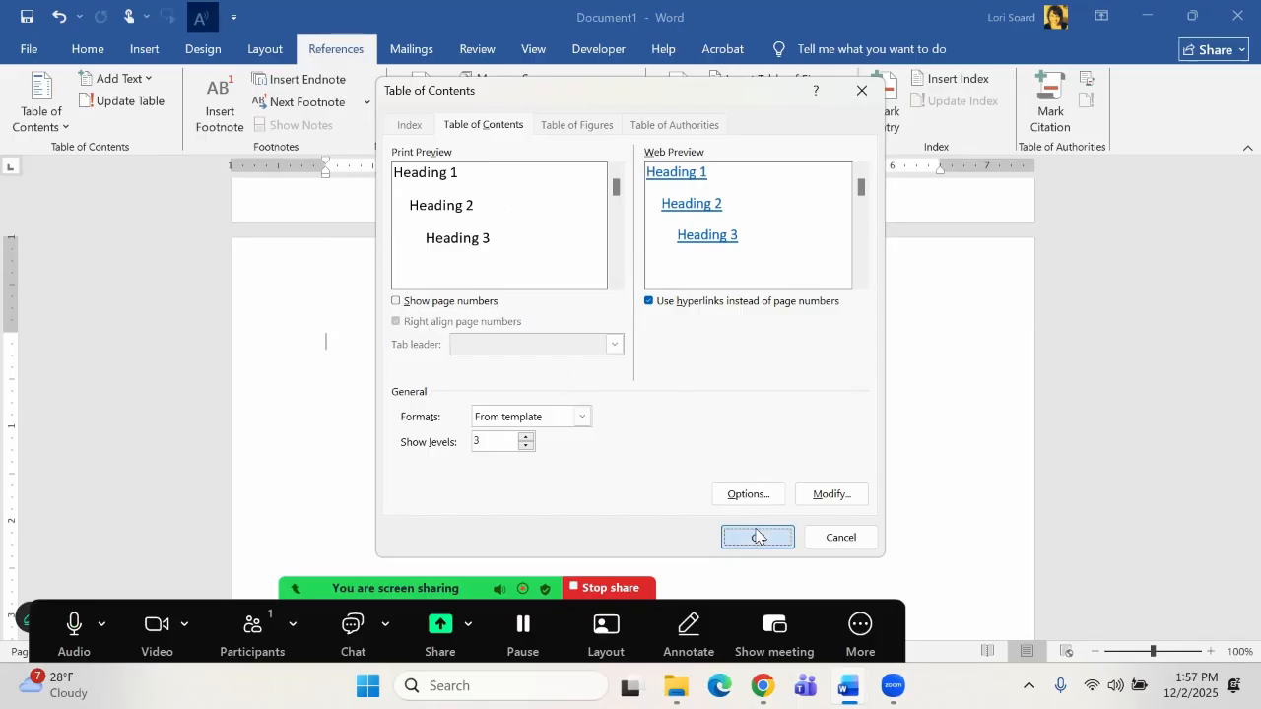
click(580, 417)
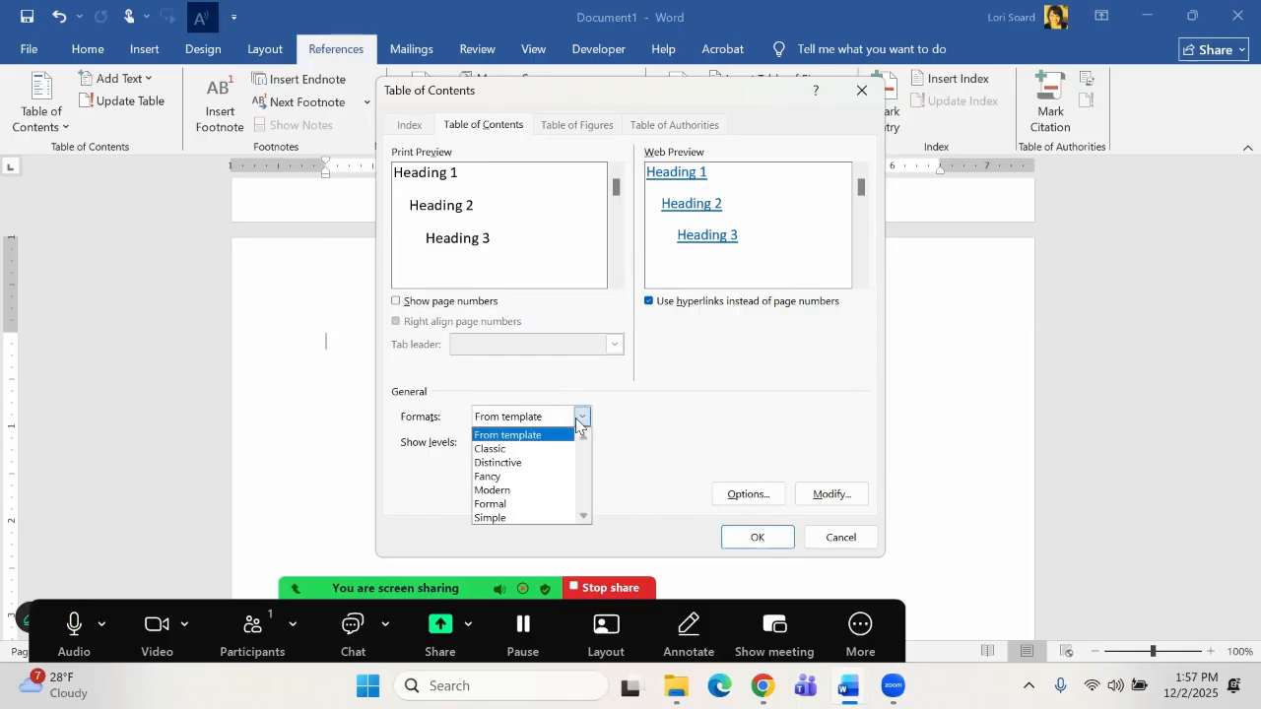
click(579, 417)
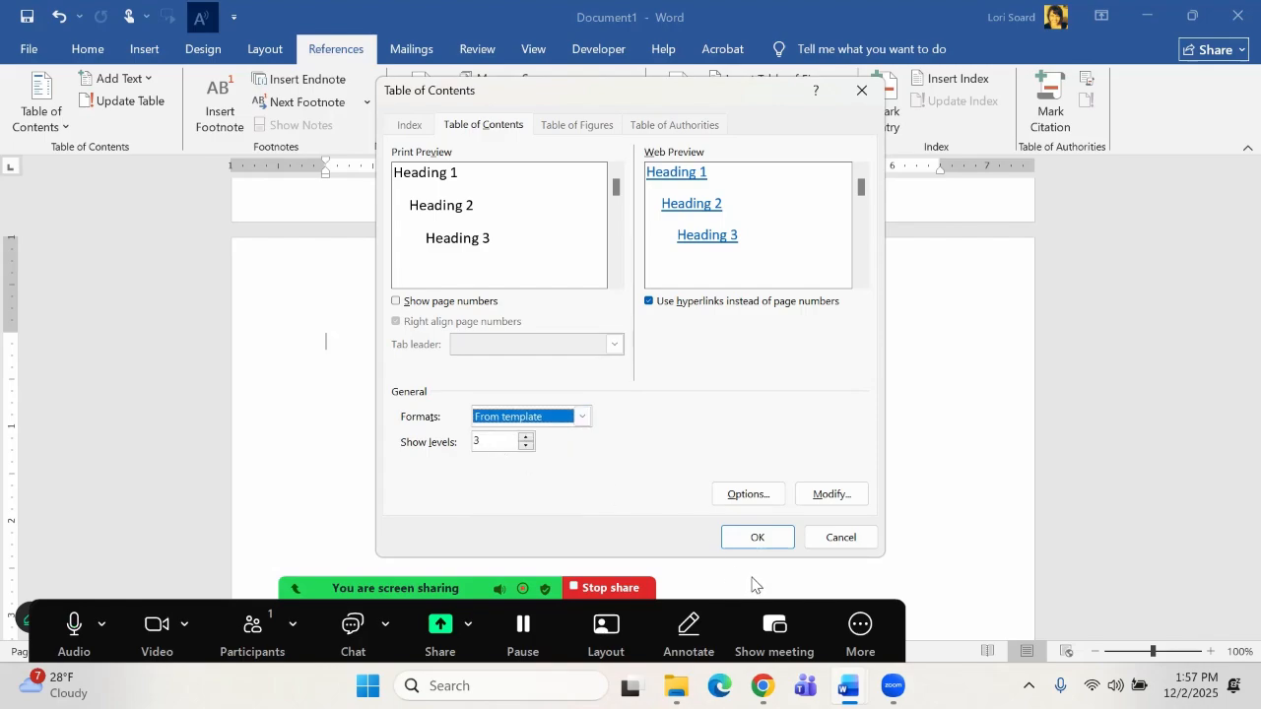
click(754, 540)
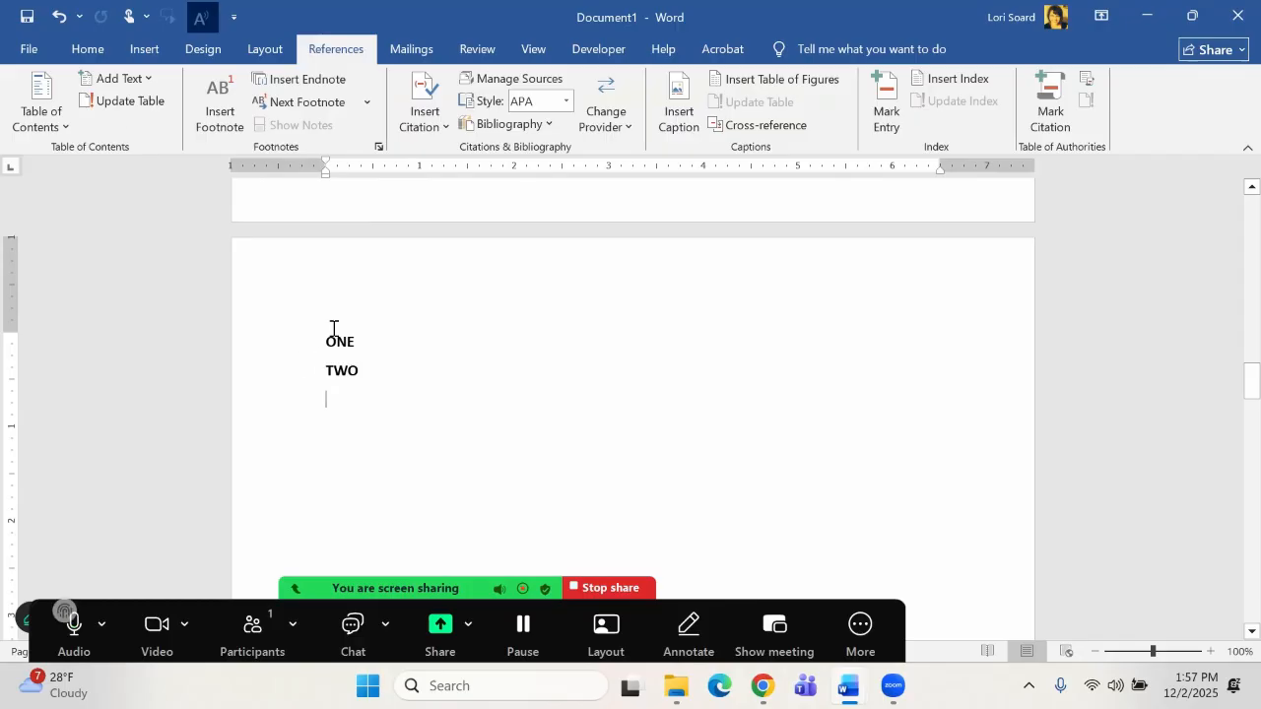
Check the ONE and TWO entries in the table of contents and look over the title page at the document's start.
click(378, 372)
click(361, 370)
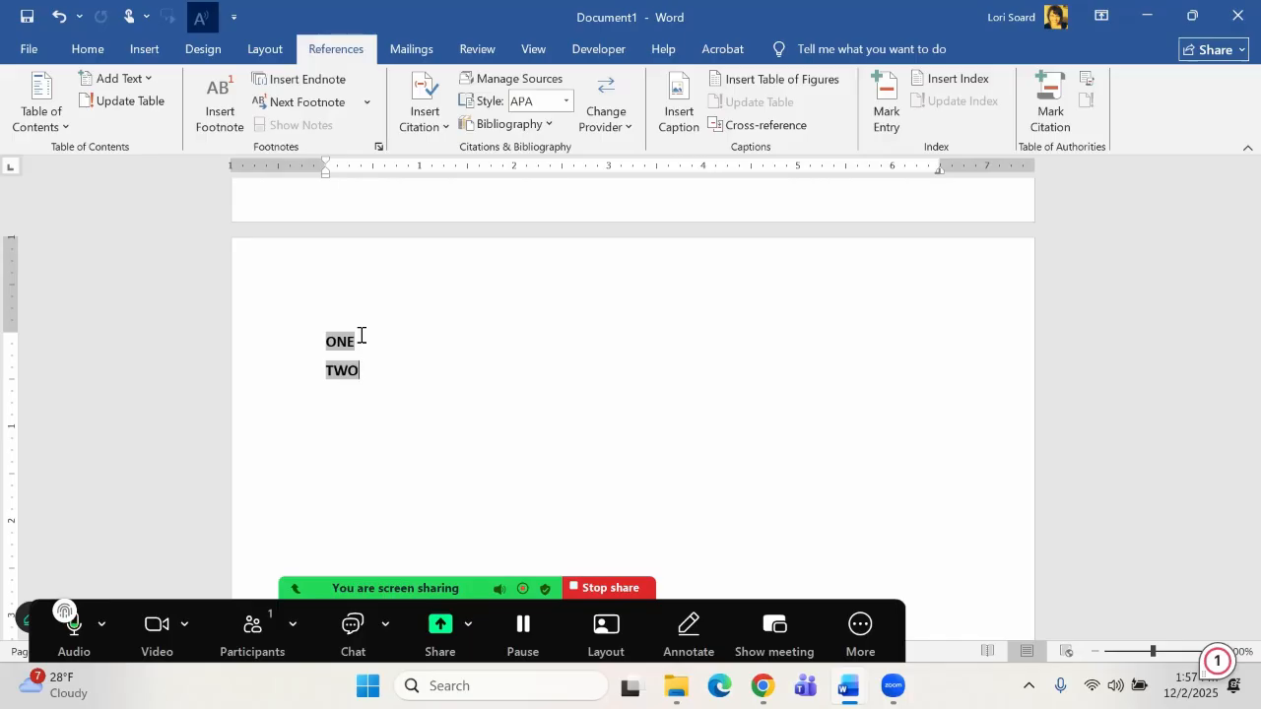
drag(325, 342, 375, 366)
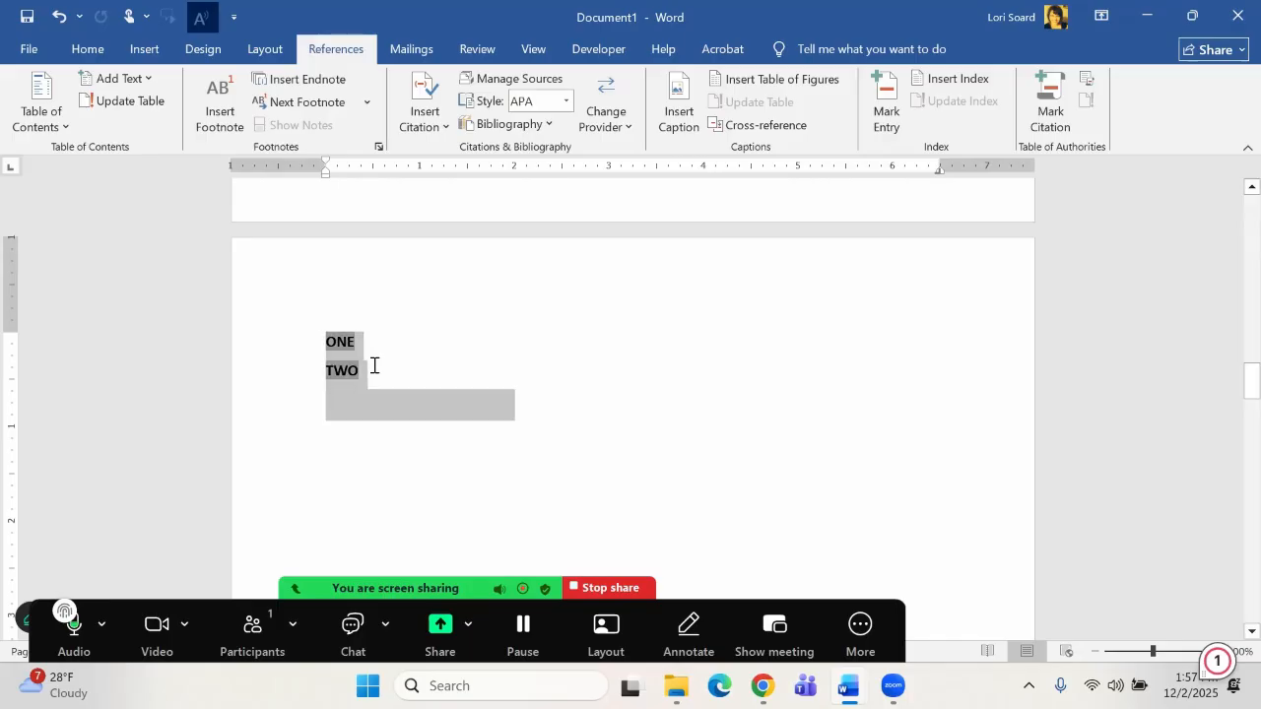
click(403, 394)
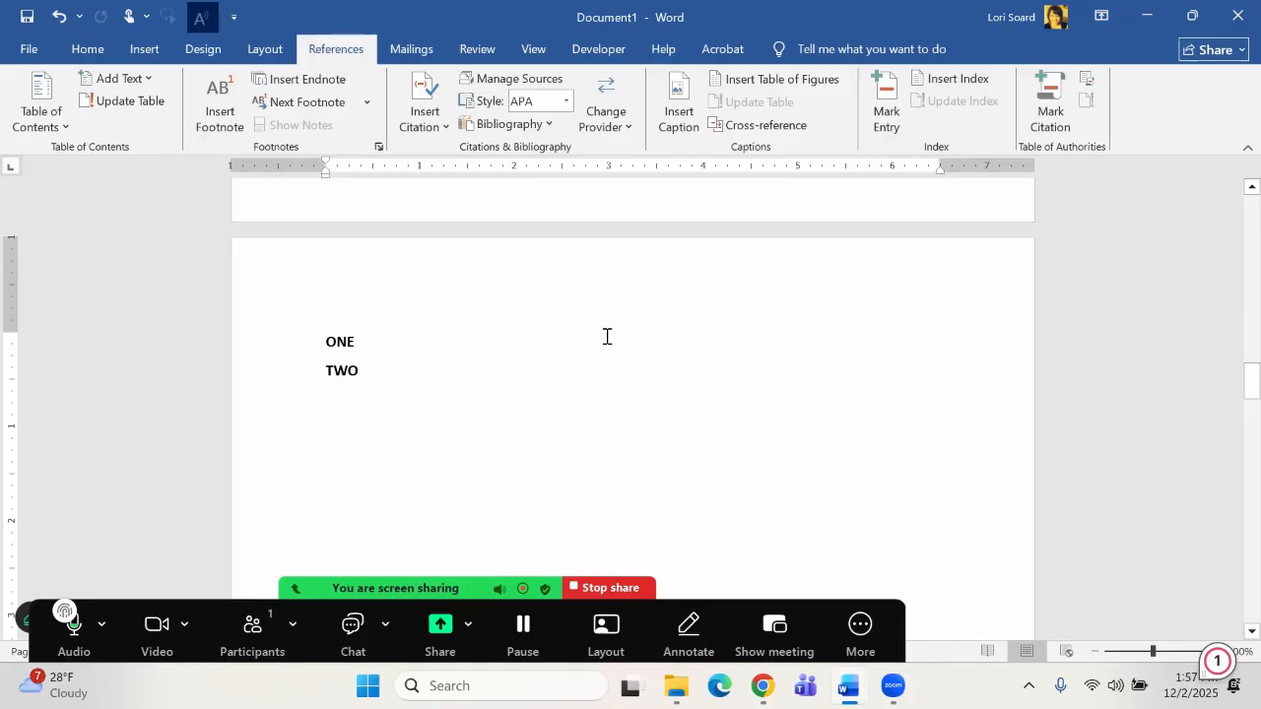
scroll(661, 352, up, 10)
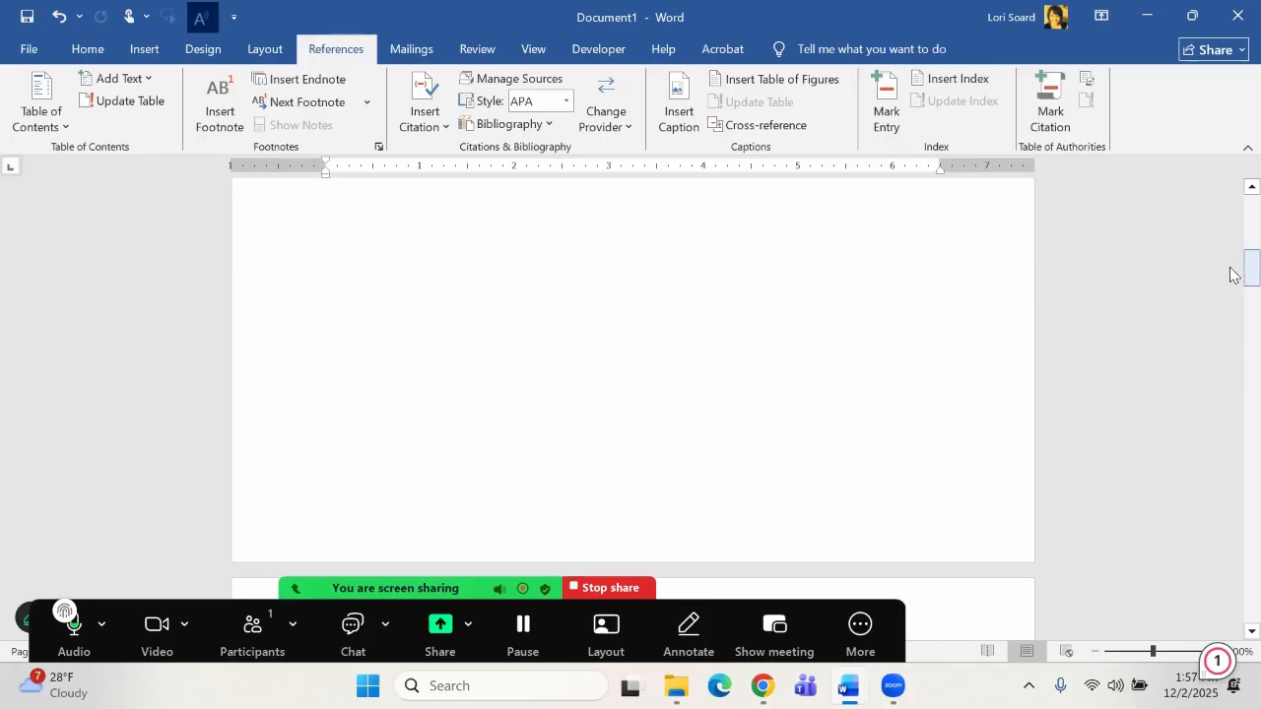
drag(1249, 273, 1249, 202)
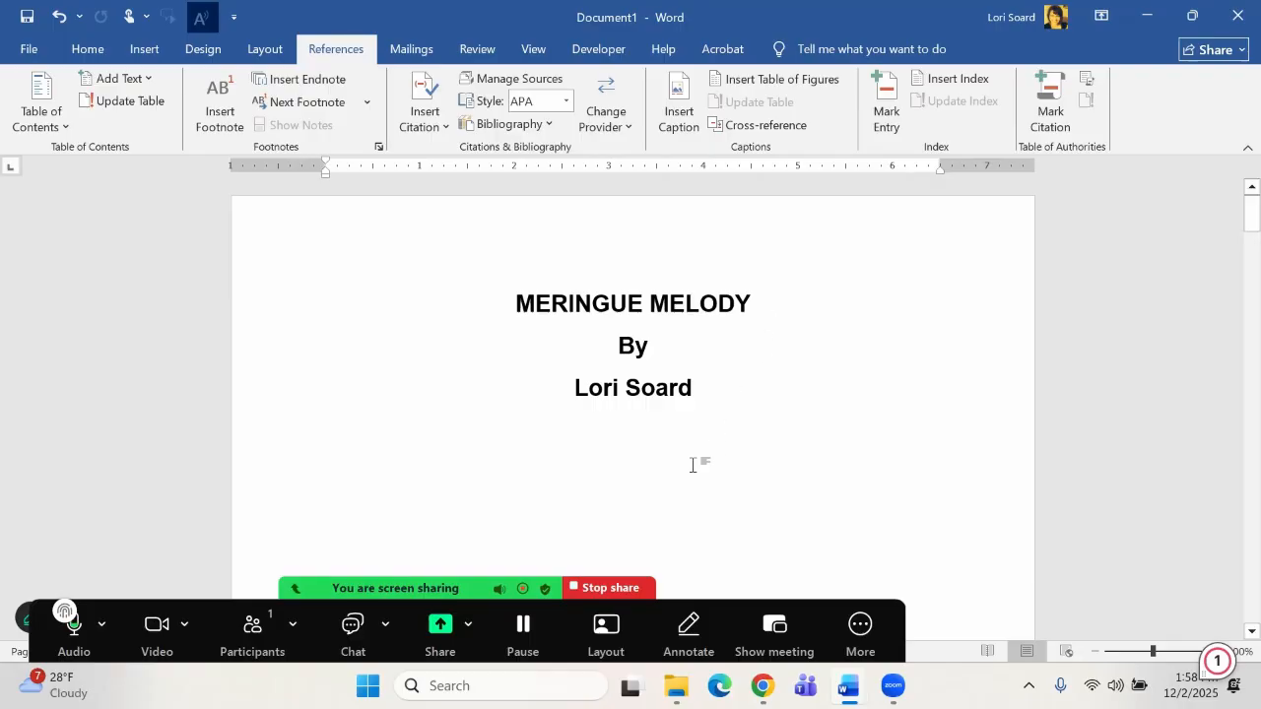
scroll(769, 358, down, 1)
scroll(768, 358, down, 2)
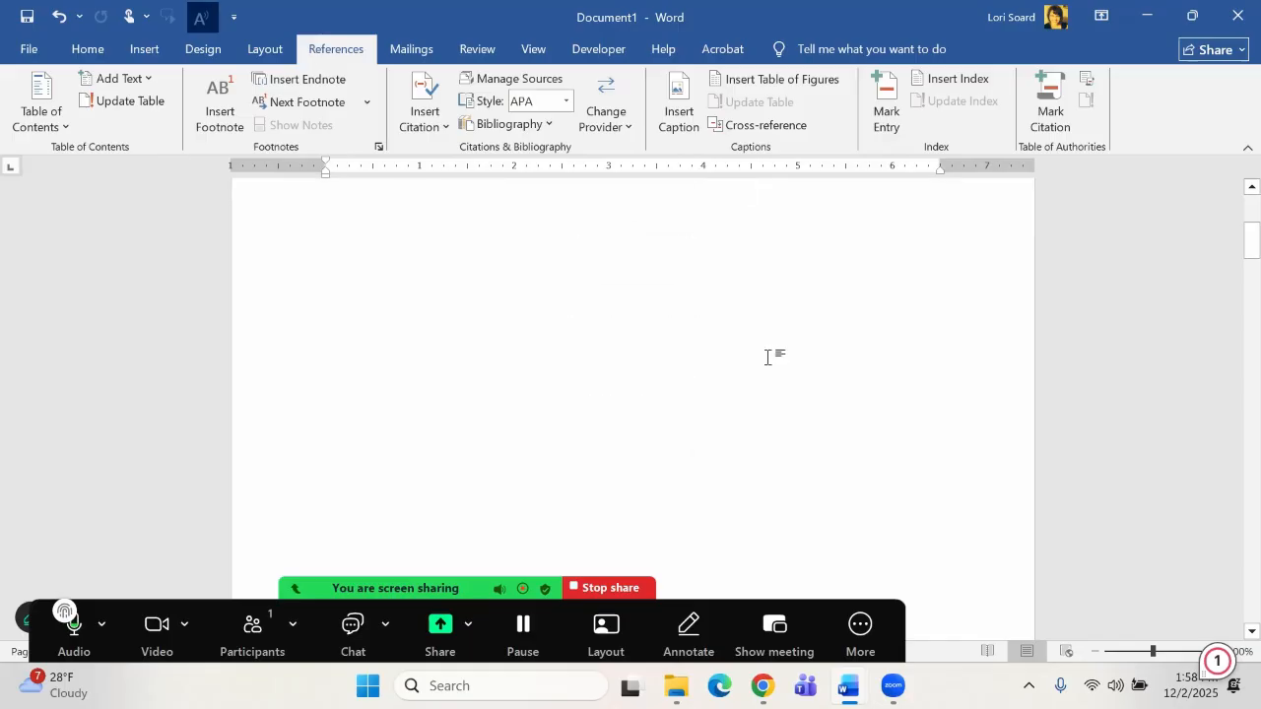
scroll(767, 357, up, 2)
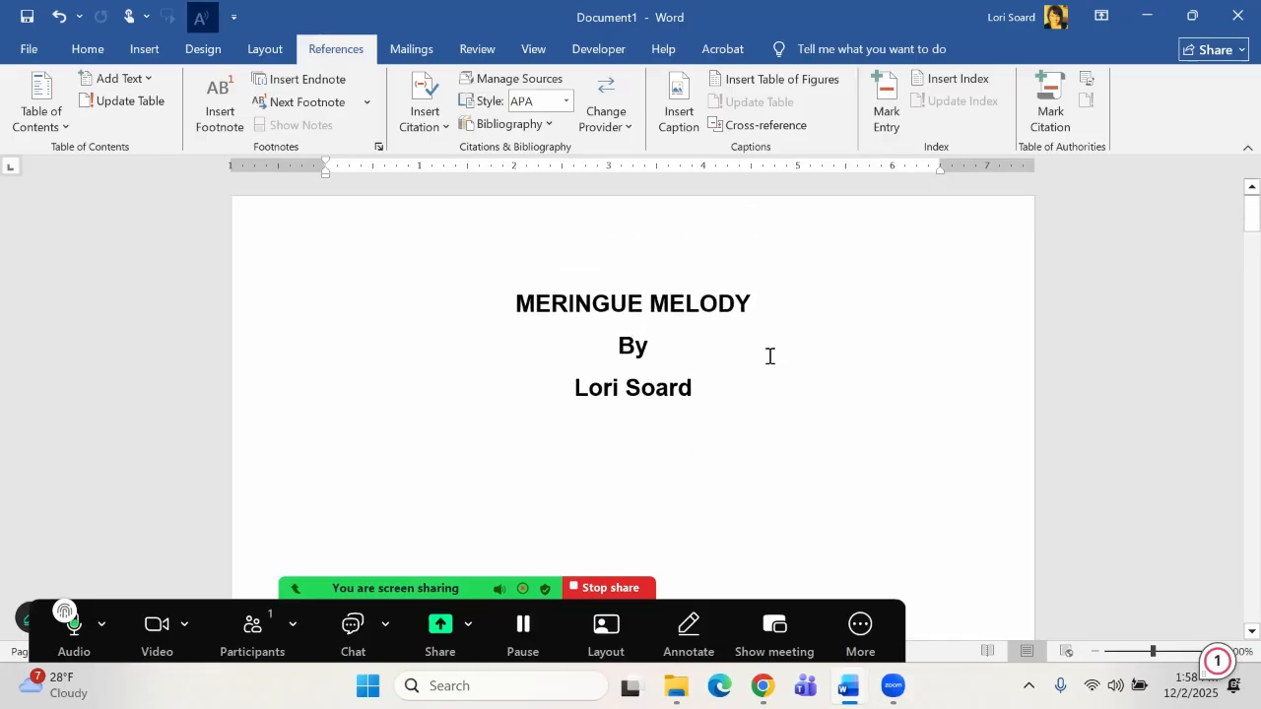